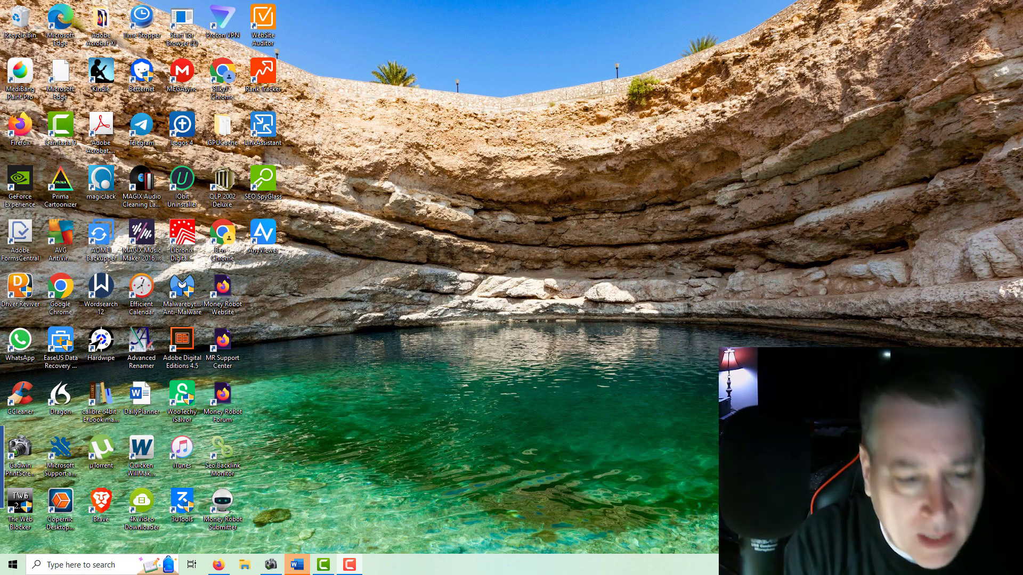
Step: Switch to Firefox, create a new WordPress post and paste in the copied "Get Your Videos Seen" article with its title
{"action": "left_click", "coordinate": [227, 565]}
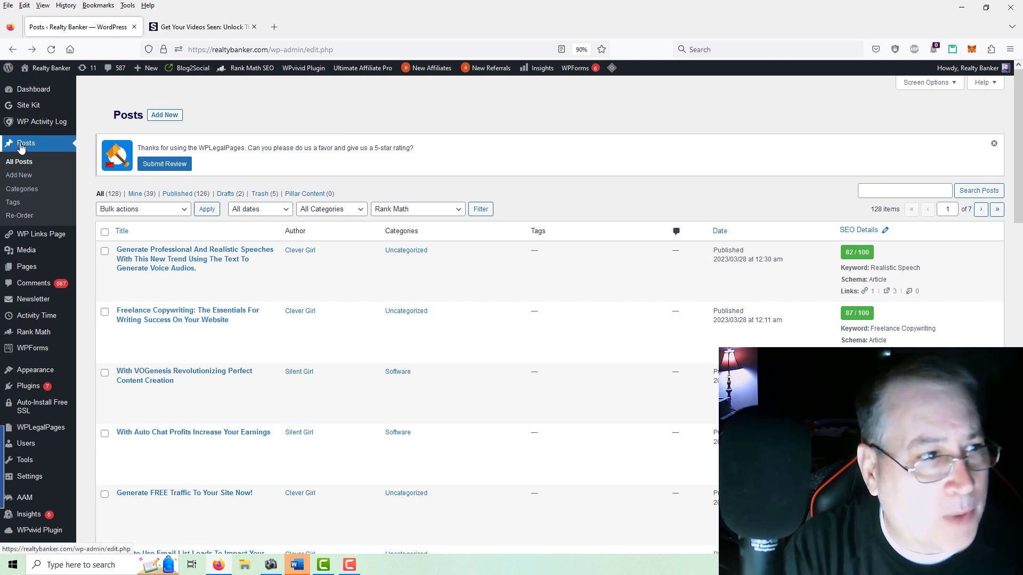
{"action": "left_click", "coordinate": [20, 176]}
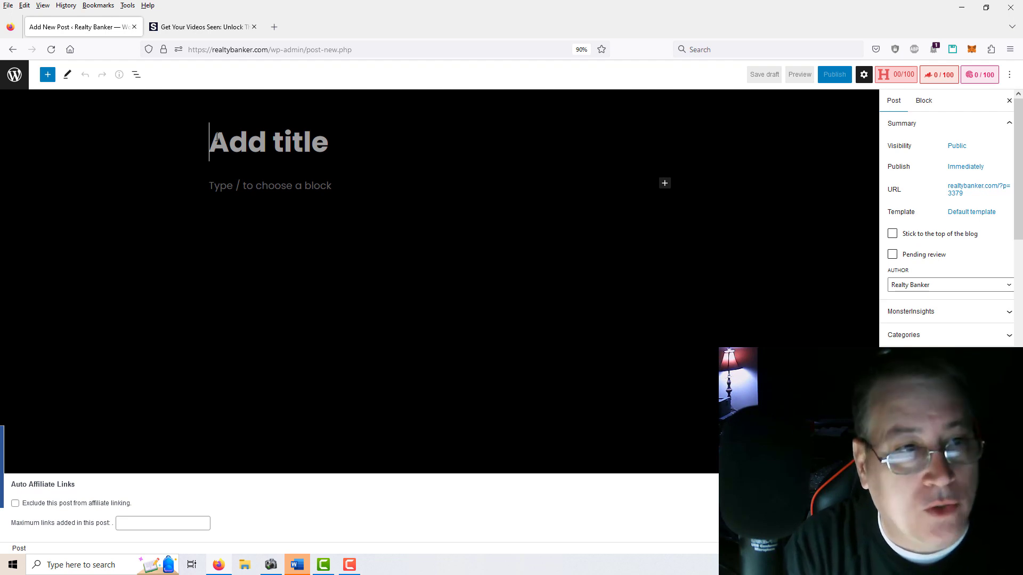
{"action": "right_click", "coordinate": [216, 136]}
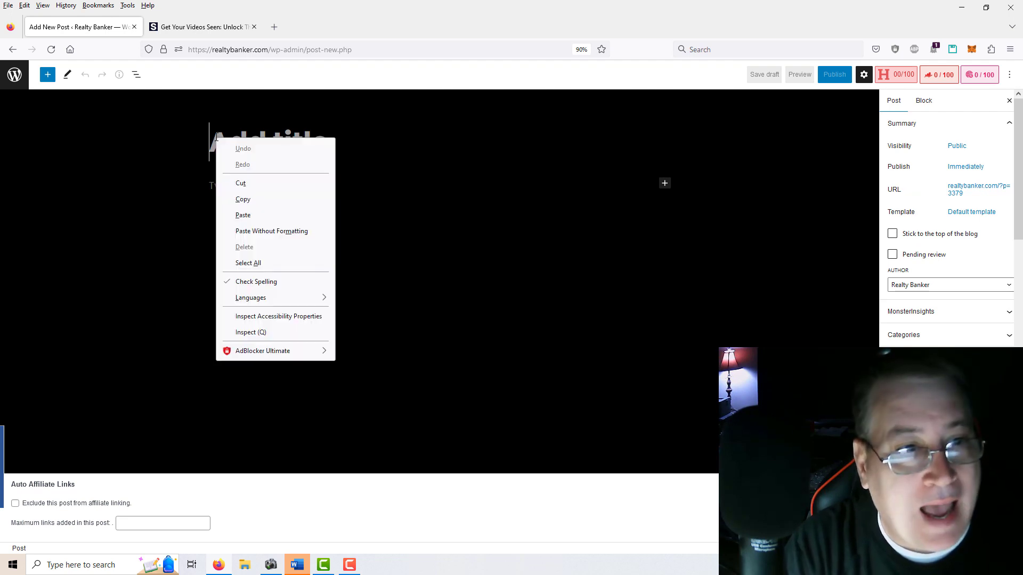
{"action": "left_click", "coordinate": [243, 216]}
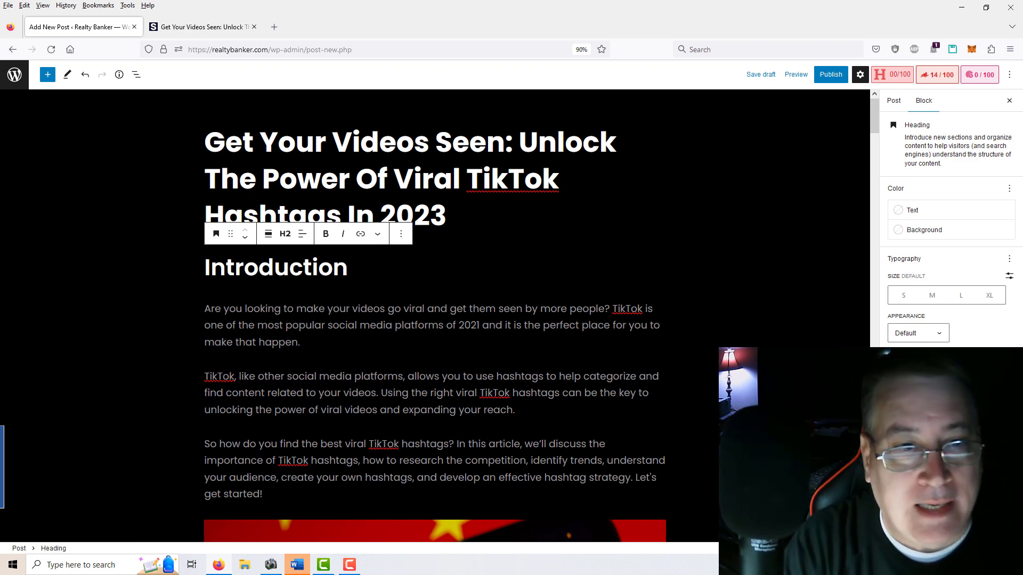
Step: Review the pasted article's headings, text and images from the introduction through the conclusion
{"action": "scroll", "coordinate": [435, 320], "scroll_direction": "down", "scroll_amount": 3}
{"action": "scroll", "coordinate": [628, 312], "scroll_direction": "down", "scroll_amount": 20}
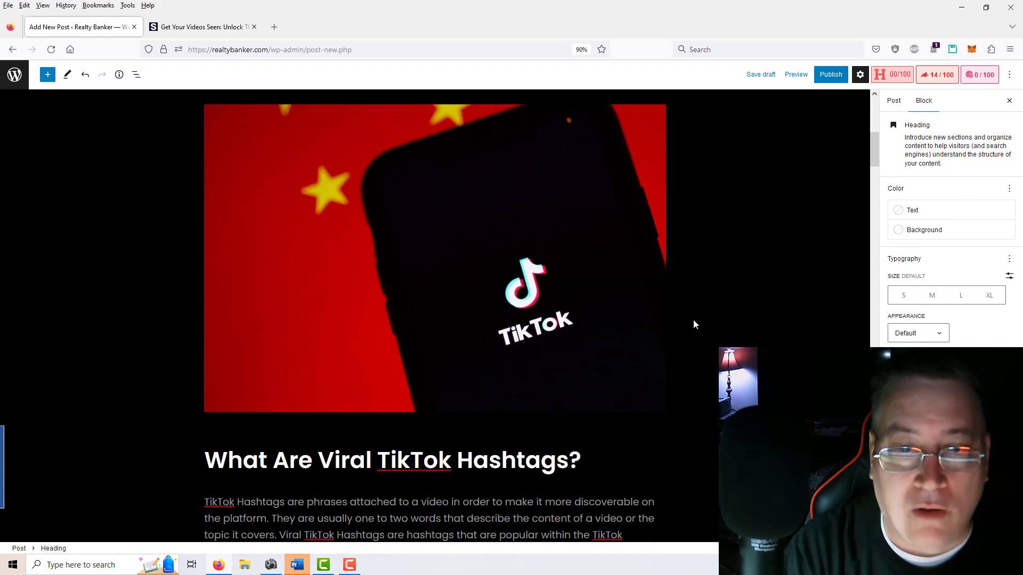
{"action": "scroll", "coordinate": [872, 284], "scroll_direction": "down", "scroll_amount": 12}
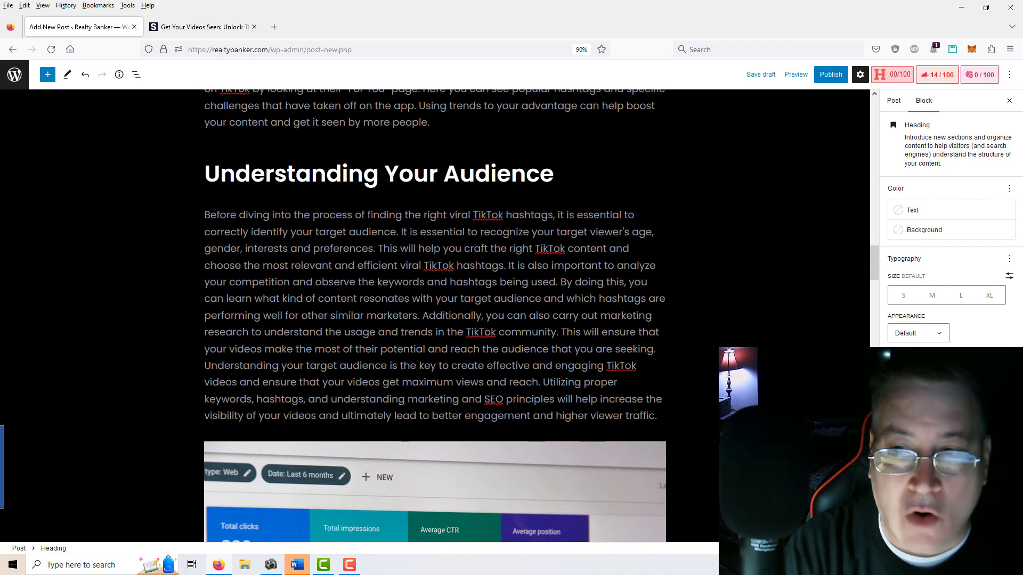
{"action": "scroll", "coordinate": [873, 305], "scroll_direction": "down", "scroll_amount": 2}
{"action": "scroll", "coordinate": [873, 304], "scroll_direction": "down", "scroll_amount": 20}
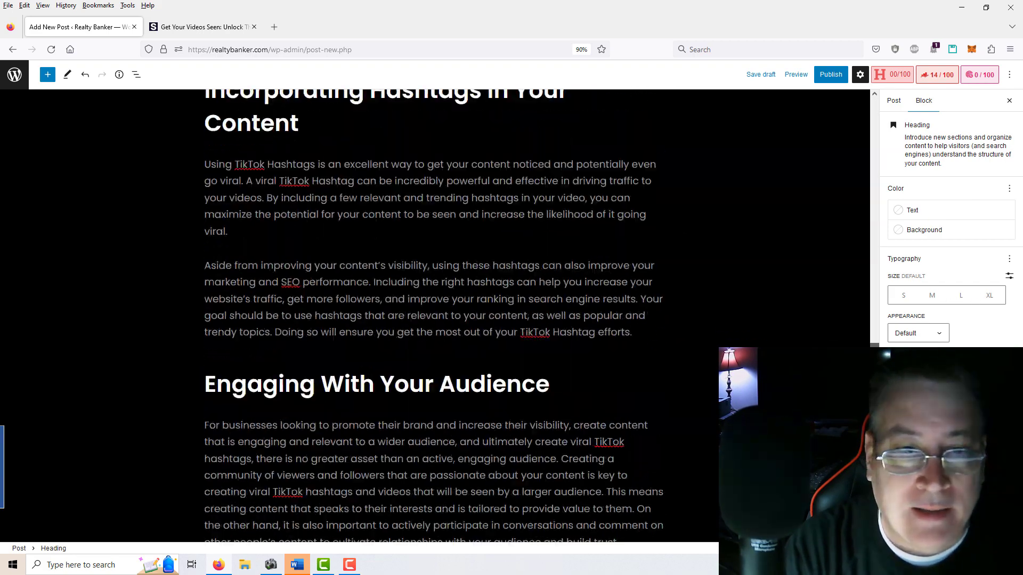
{"action": "scroll", "coordinate": [434, 315], "scroll_direction": "down", "scroll_amount": 12}
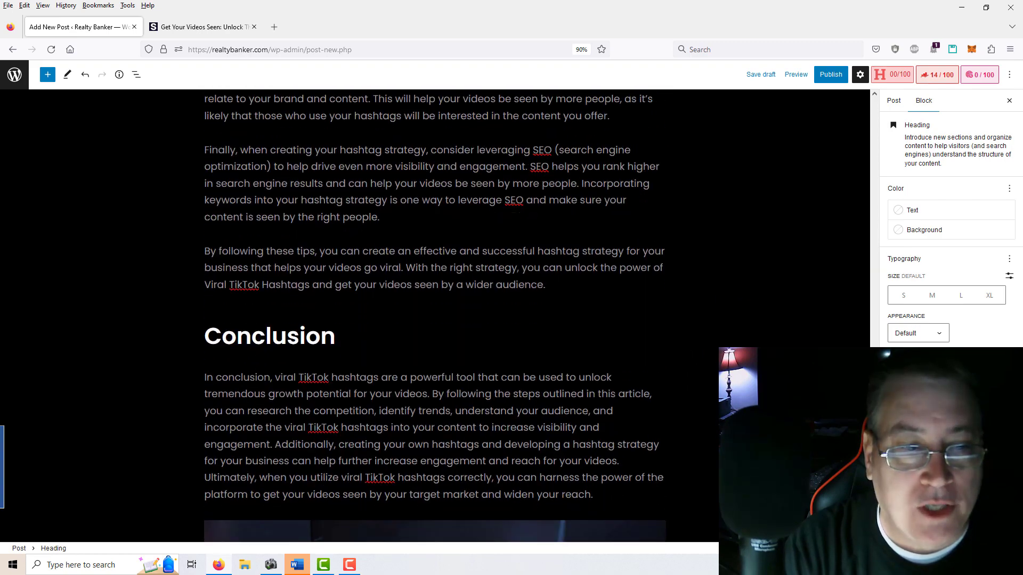
{"action": "scroll", "coordinate": [435, 315], "scroll_direction": "up", "scroll_amount": 3}
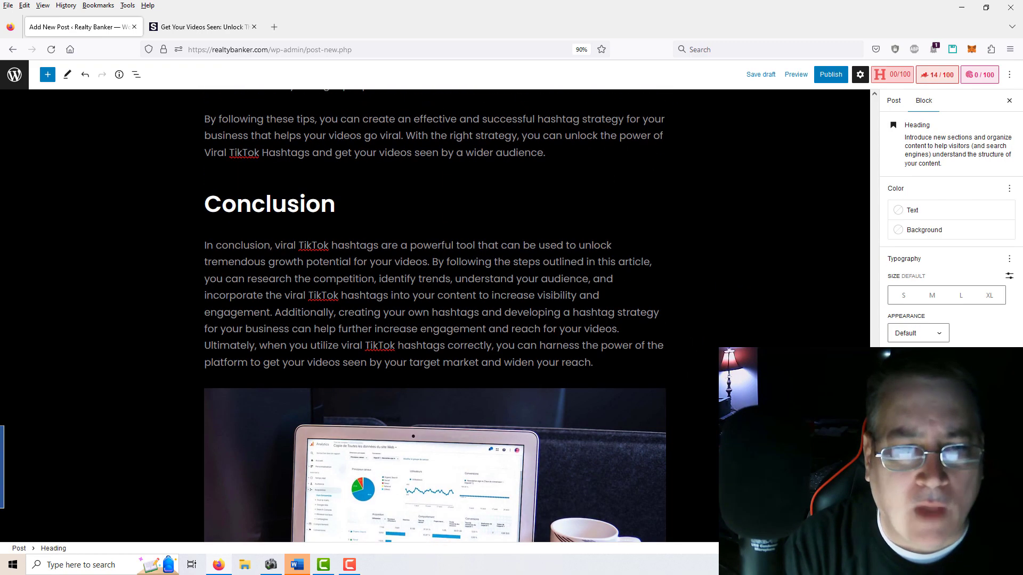
{"action": "scroll", "coordinate": [435, 315], "scroll_direction": "down", "scroll_amount": 1}
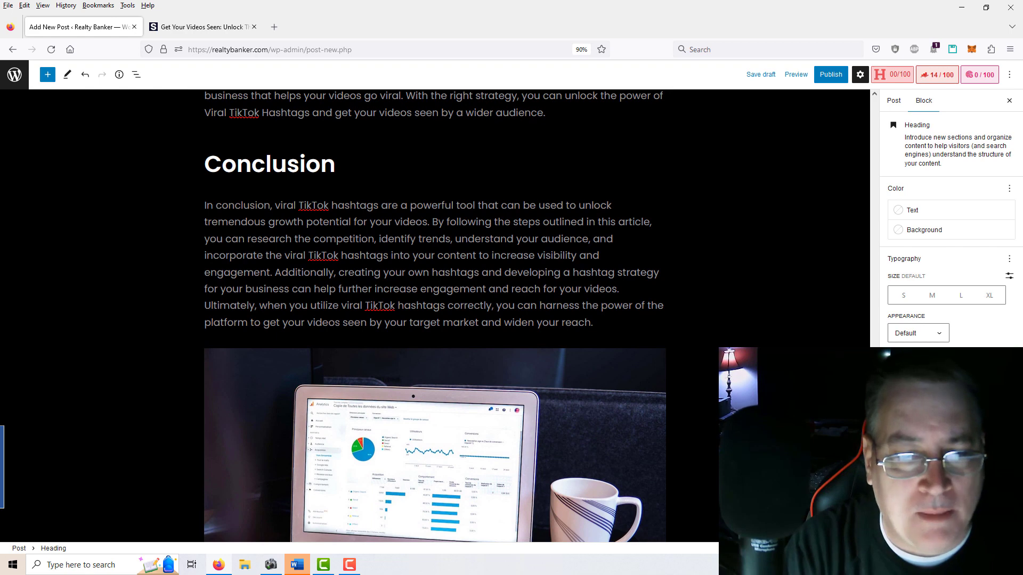
{"action": "scroll", "coordinate": [434, 314], "scroll_direction": "down", "scroll_amount": 3}
{"action": "left_click", "coordinate": [540, 376]}
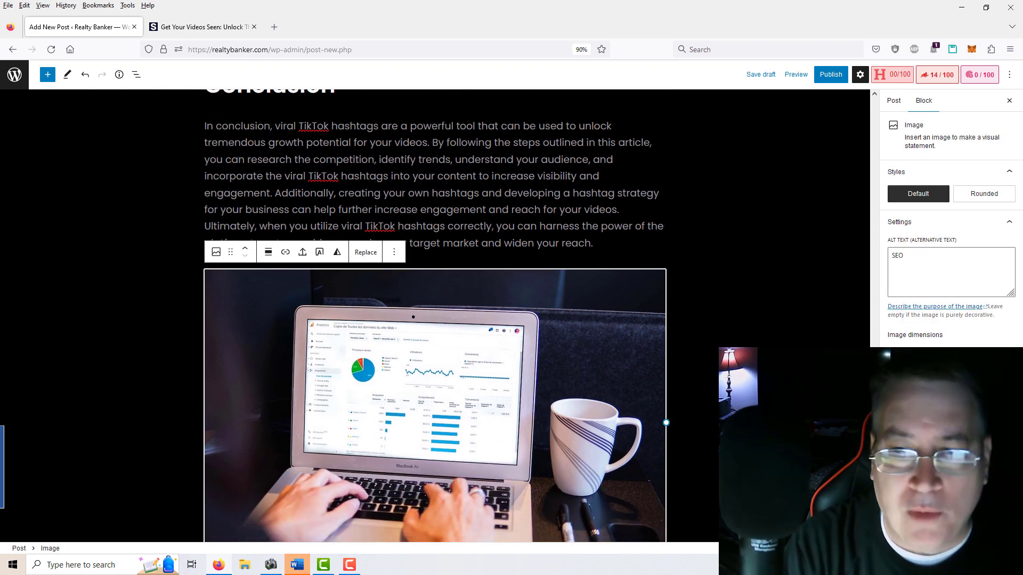
{"action": "scroll", "coordinate": [764, 265], "scroll_direction": "up", "scroll_amount": 20}
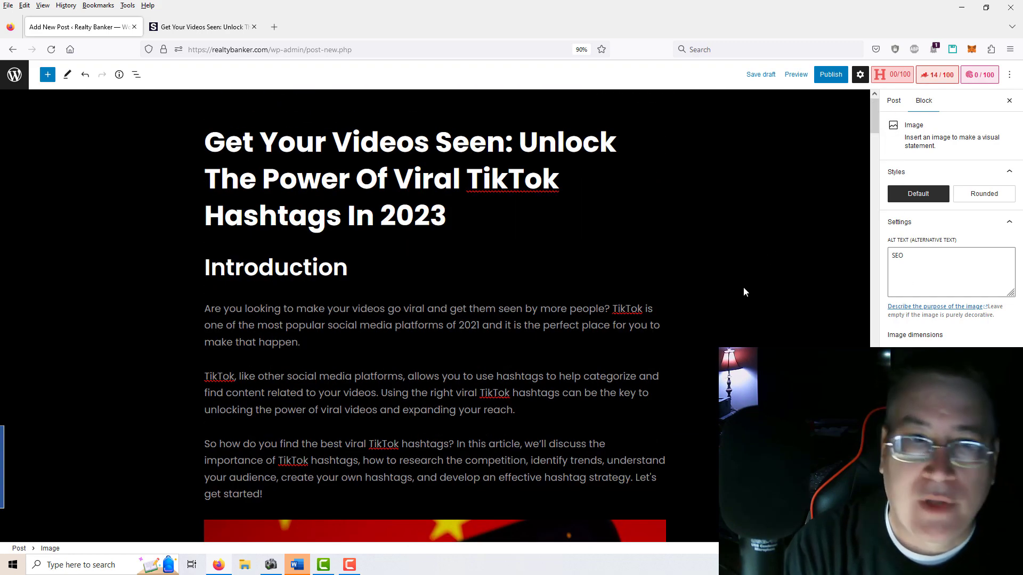
Step: Save the post as a draft and add an empty paragraph between the title and the Introduction heading
{"action": "left_click", "coordinate": [380, 178]}
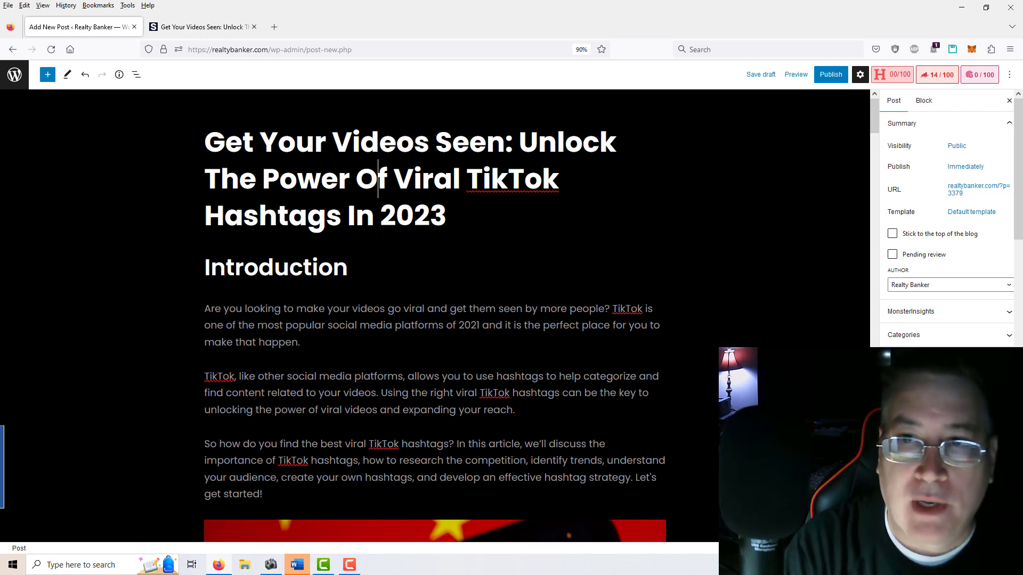
{"action": "left_click", "coordinate": [759, 76]}
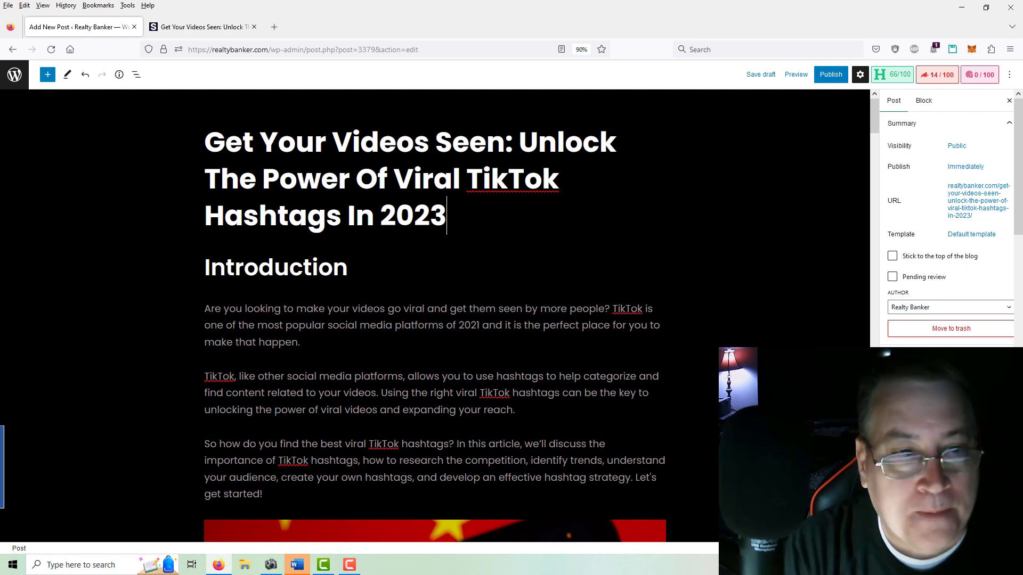
{"action": "key", "text": "Return"}
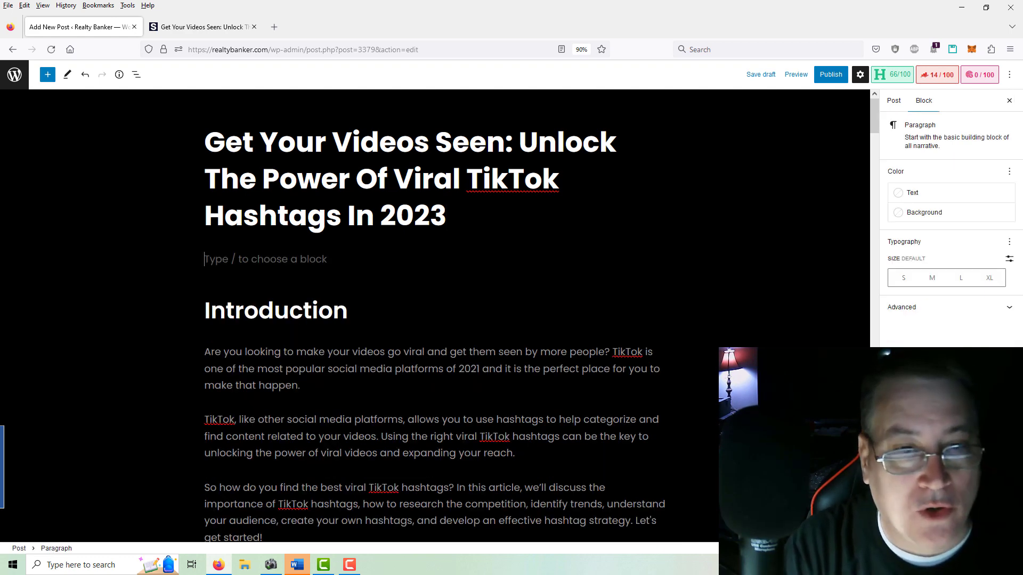
Step: Copy "Viral TikTok Hashtags" from the post title and set it as the Rank Math focus keyword
{"action": "left_click", "coordinate": [400, 178]}
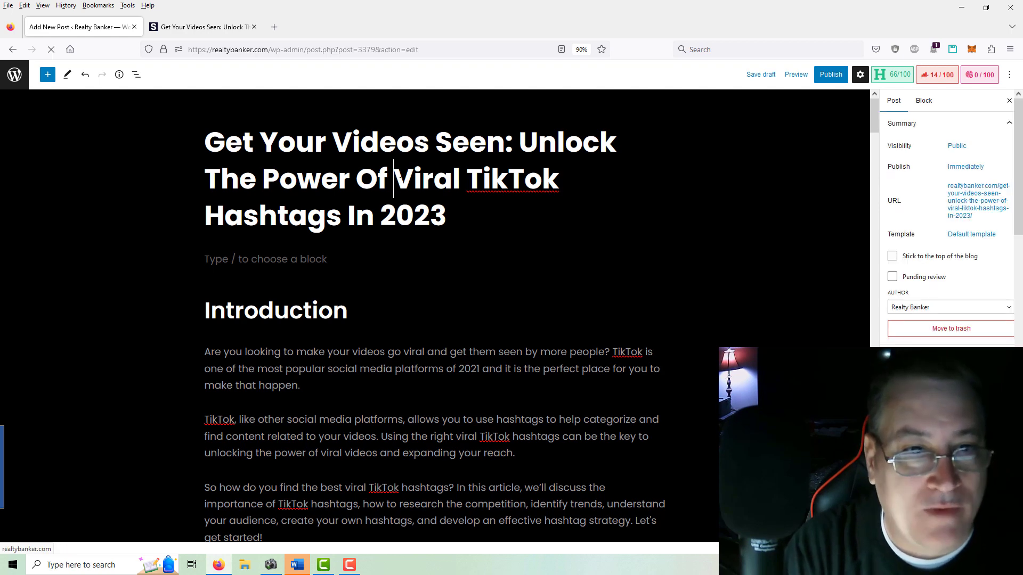
{"action": "left_click_drag", "start_coordinate": [402, 184], "coordinate": [339, 216]}
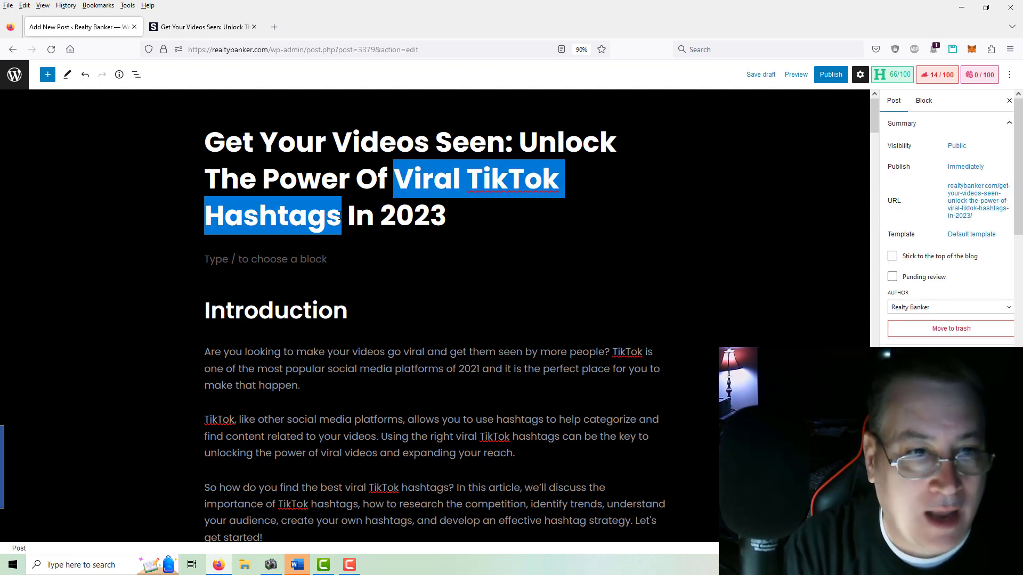
{"action": "right_click", "coordinate": [425, 187]}
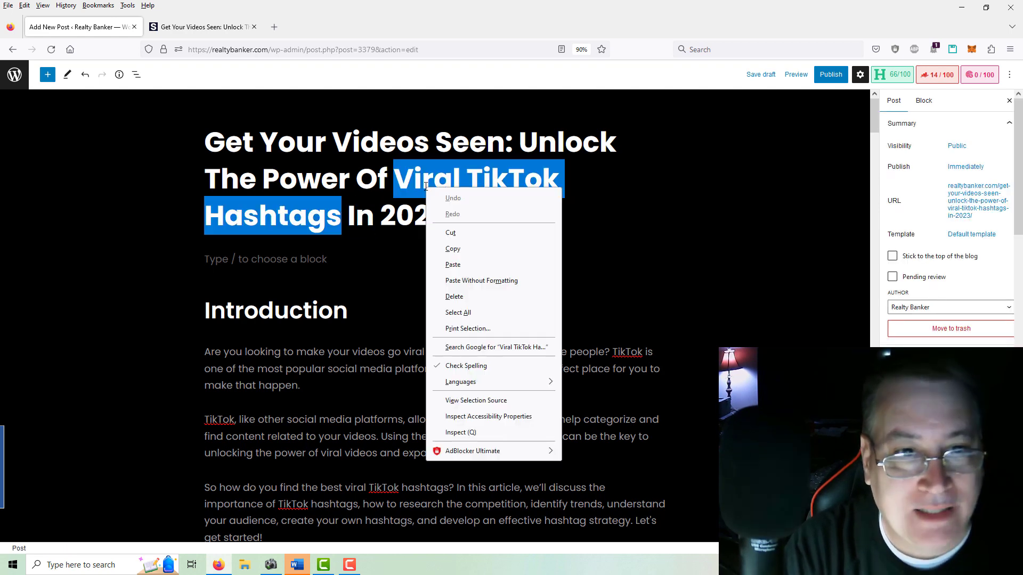
{"action": "left_click", "coordinate": [453, 249]}
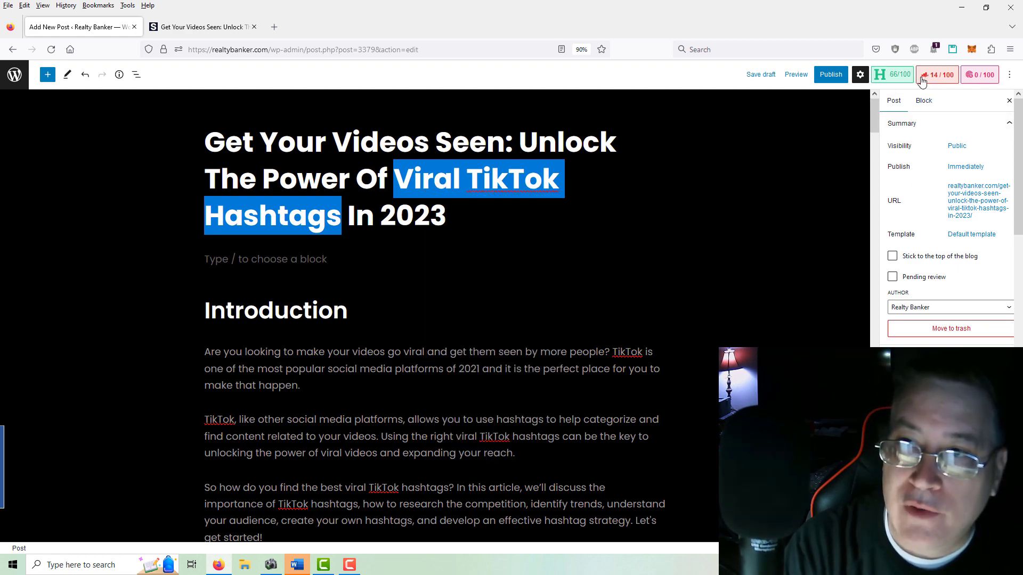
{"action": "left_click", "coordinate": [943, 76]}
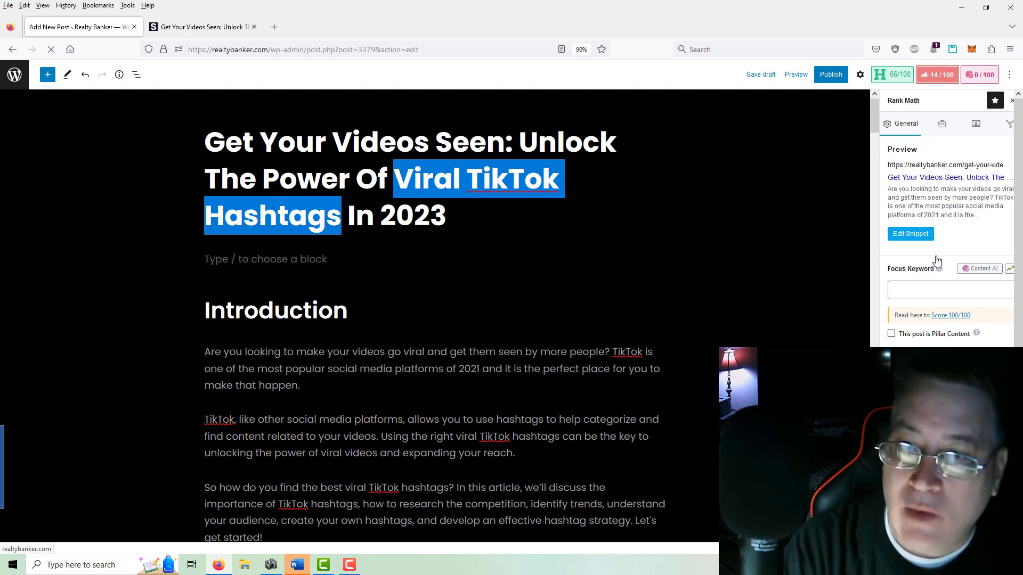
{"action": "left_click", "coordinate": [930, 288]}
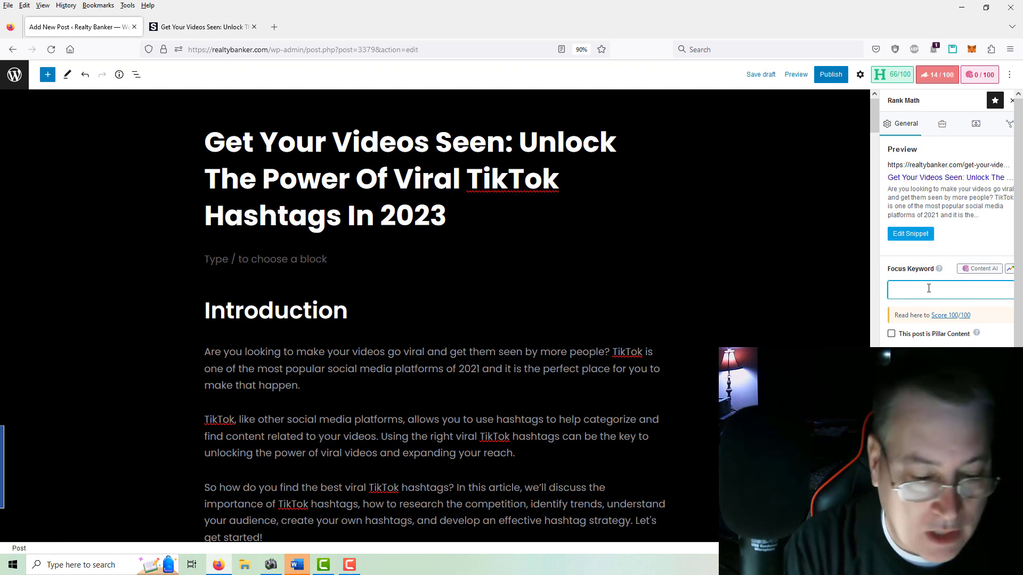
{"action": "key", "text": "ctrl+v"}
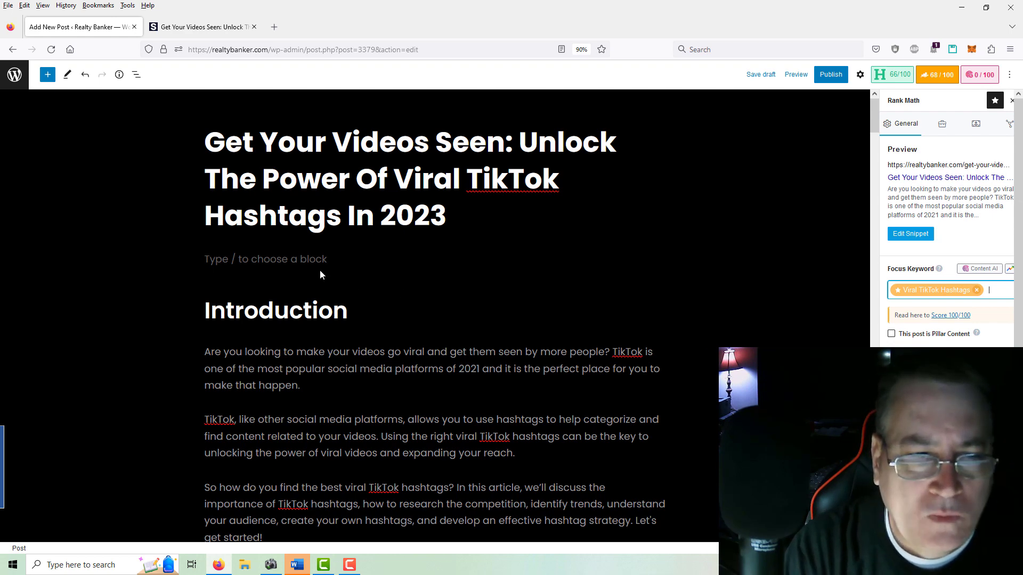
Step: Examine the title's score, word count, word balance and sentiment in the Headline Analyzer, and return to the Rank Math settings
{"action": "left_click", "coordinate": [405, 261]}
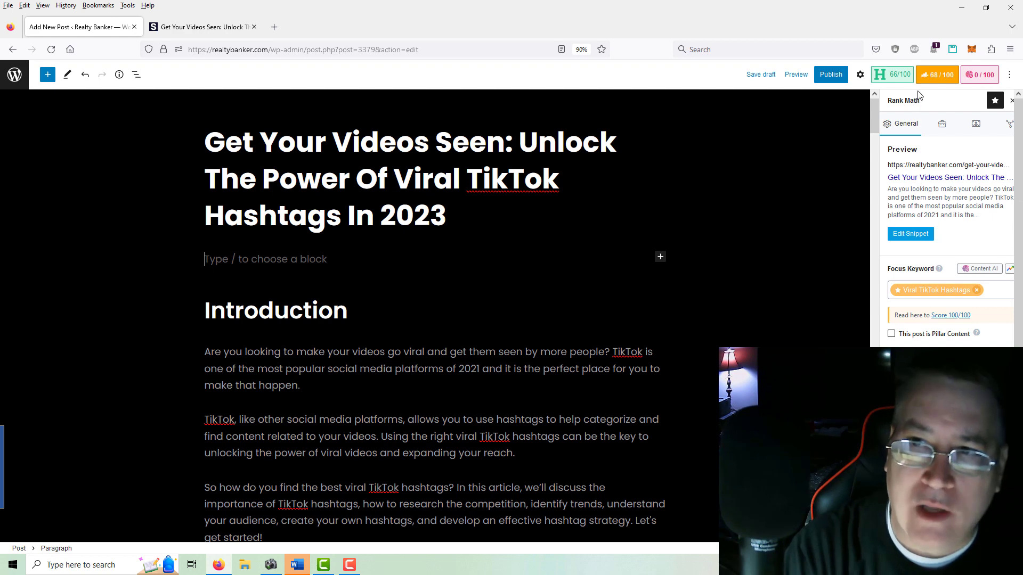
{"action": "left_click", "coordinate": [892, 74]}
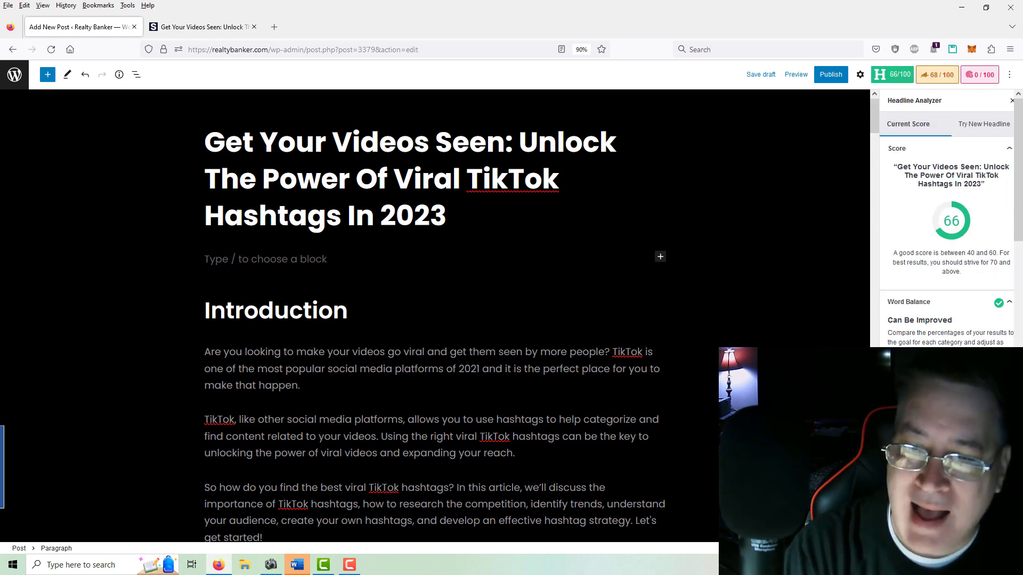
{"action": "scroll", "coordinate": [939, 196], "scroll_direction": "down", "scroll_amount": 10}
{"action": "scroll", "coordinate": [948, 229], "scroll_direction": "down", "scroll_amount": 3}
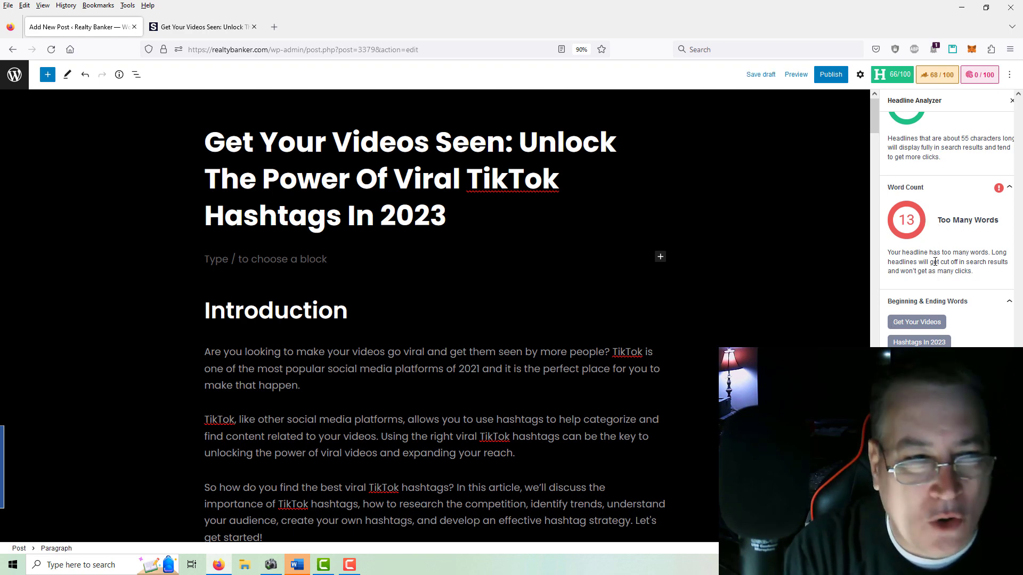
{"action": "scroll", "coordinate": [943, 288], "scroll_direction": "down", "scroll_amount": 10}
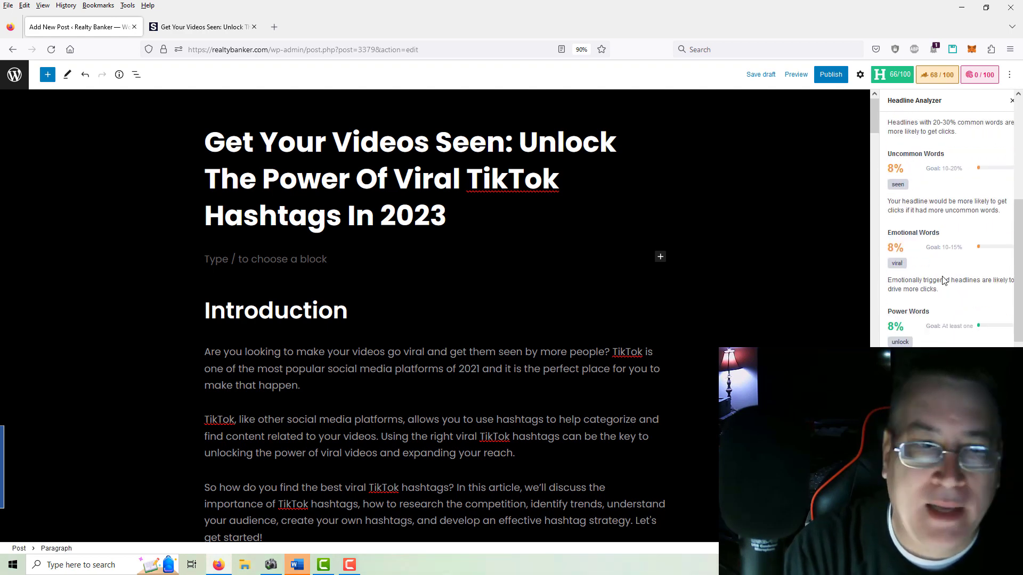
{"action": "scroll", "coordinate": [943, 281], "scroll_direction": "up", "scroll_amount": 10}
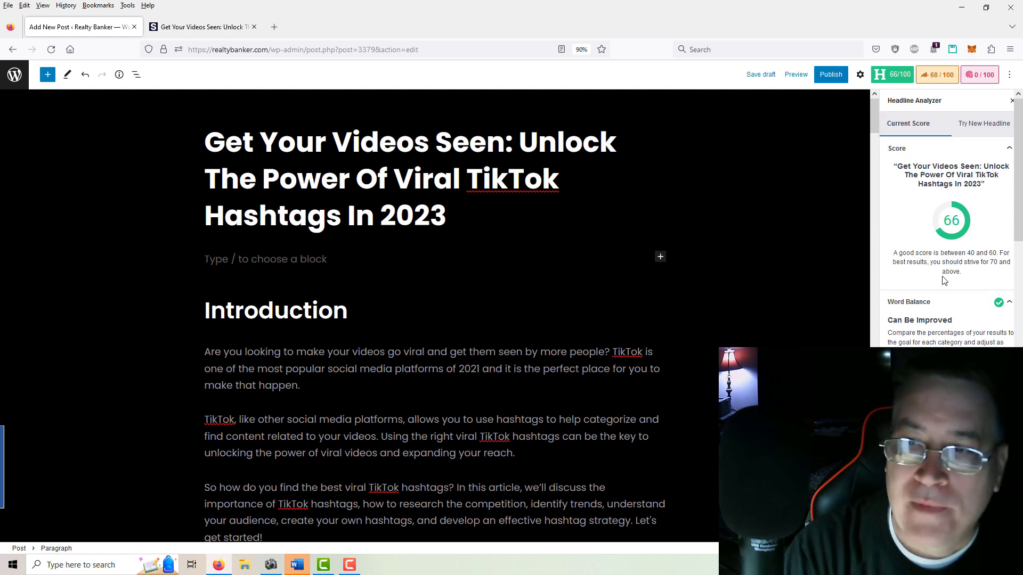
{"action": "scroll", "coordinate": [944, 281], "scroll_direction": "down", "scroll_amount": 10}
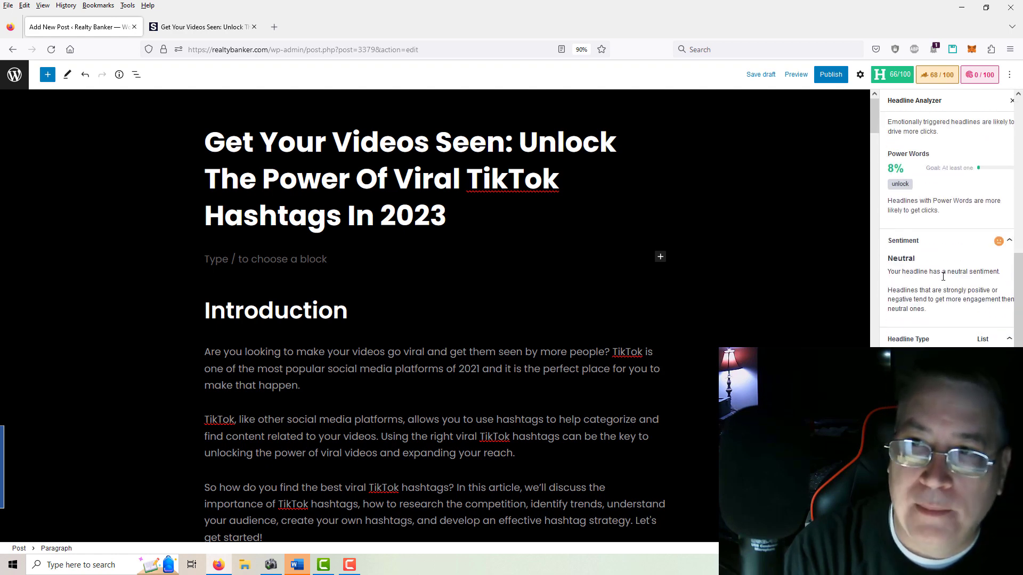
{"action": "scroll", "coordinate": [943, 277], "scroll_direction": "up", "scroll_amount": 10}
{"action": "left_click", "coordinate": [937, 75]}
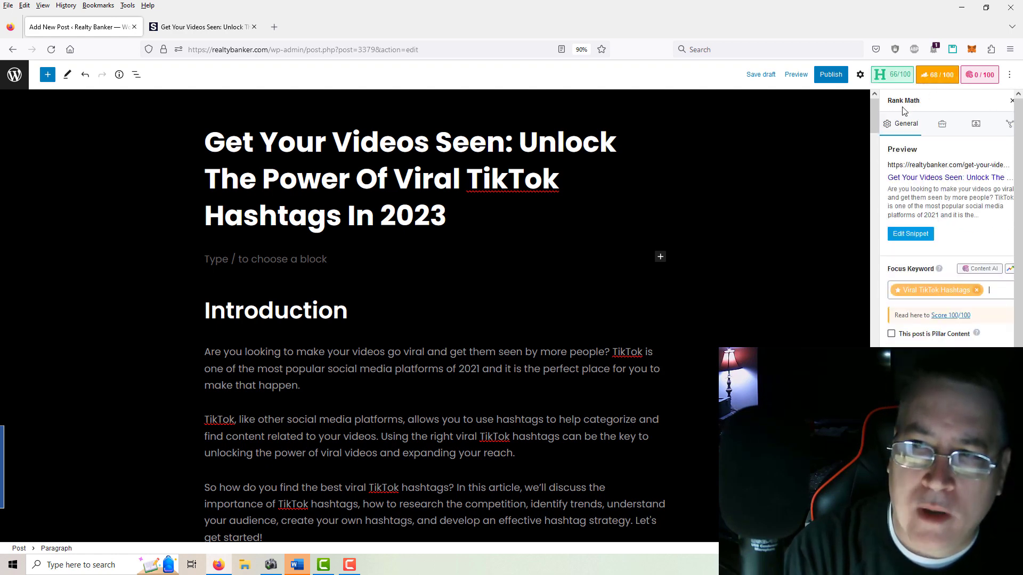
Step: Save the TikTok phone image above the "What Are Viral TikTok Hashtags?" heading as a JPEG in the Realty Banker folder
{"action": "scroll", "coordinate": [574, 337], "scroll_direction": "down", "scroll_amount": 5}
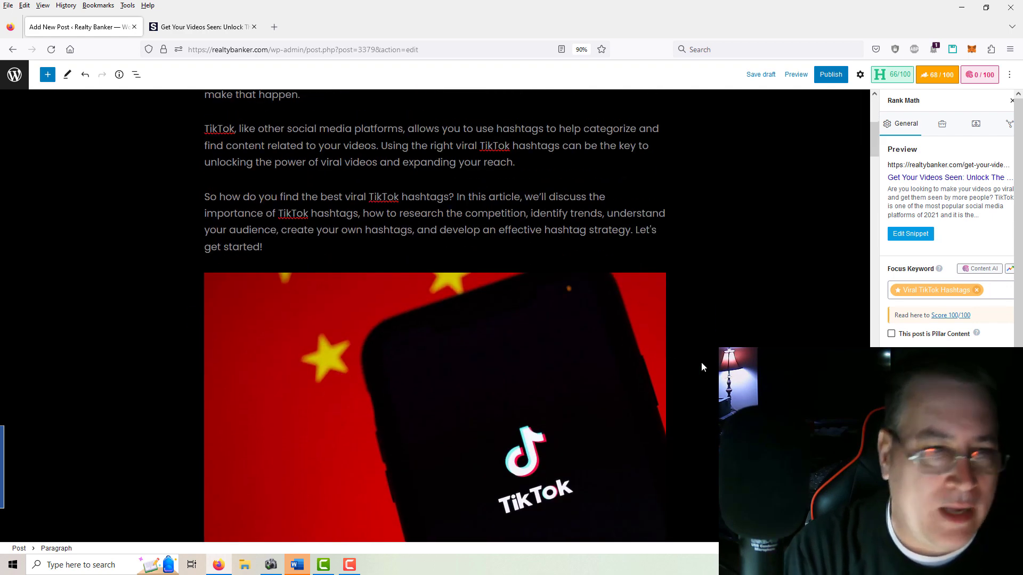
{"action": "scroll", "coordinate": [701, 364], "scroll_direction": "down", "scroll_amount": 2}
{"action": "scroll", "coordinate": [701, 366], "scroll_direction": "down", "scroll_amount": 1}
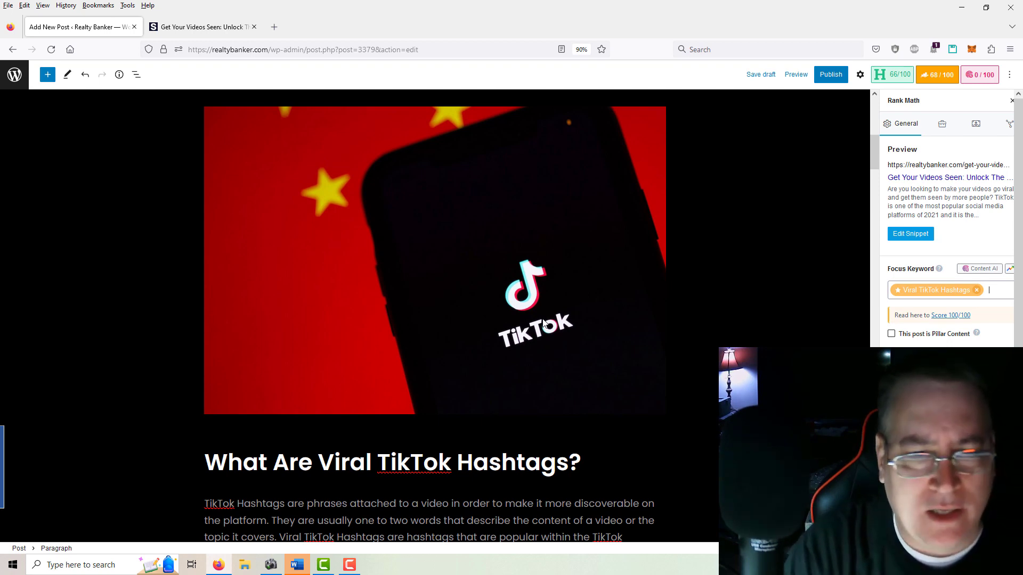
{"action": "right_click", "coordinate": [436, 277]}
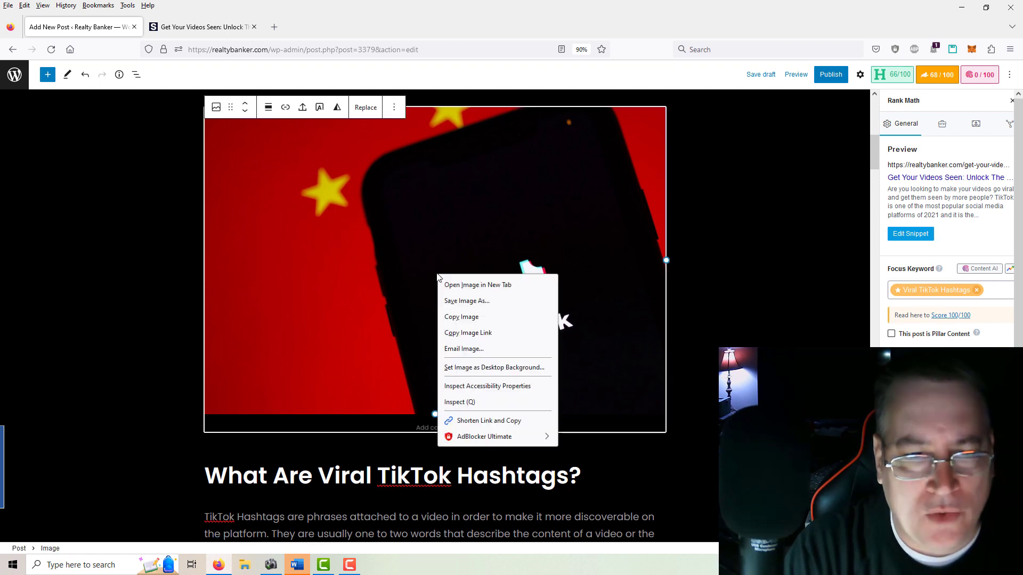
{"action": "left_click", "coordinate": [455, 301]}
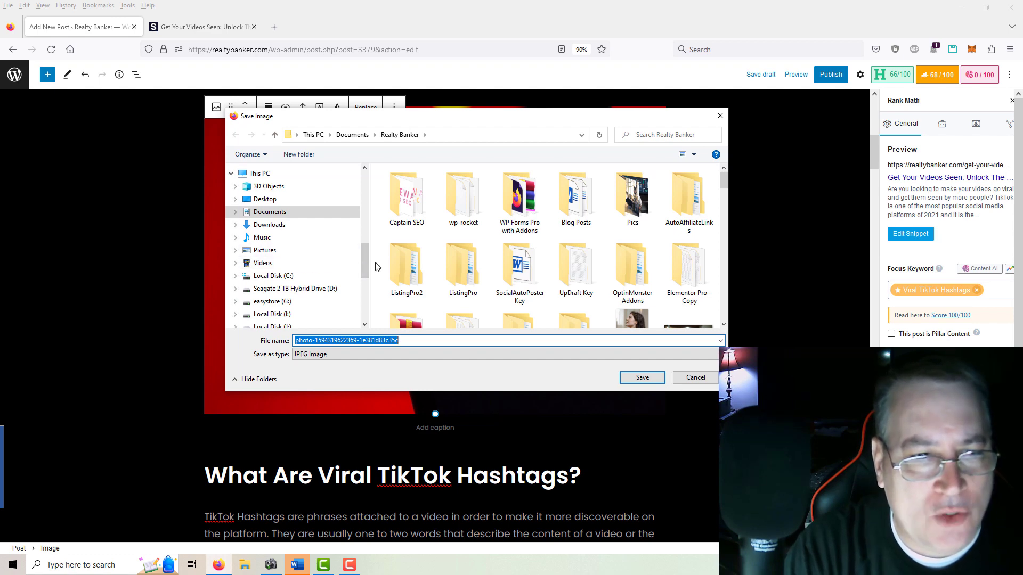
{"action": "left_click_drag", "start_coordinate": [367, 246], "coordinate": [366, 228]}
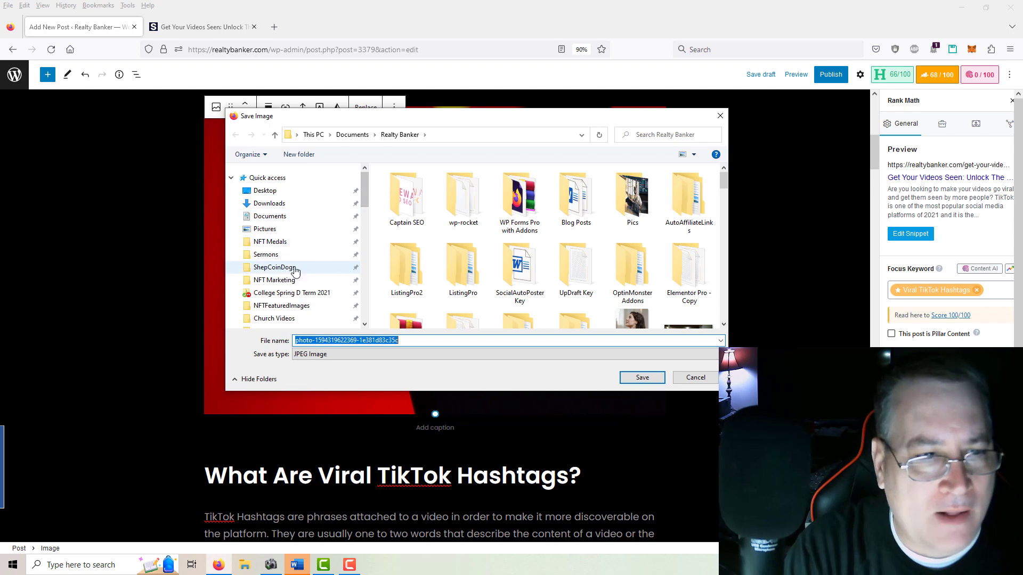
{"action": "scroll", "coordinate": [292, 281], "scroll_direction": "down", "scroll_amount": 2}
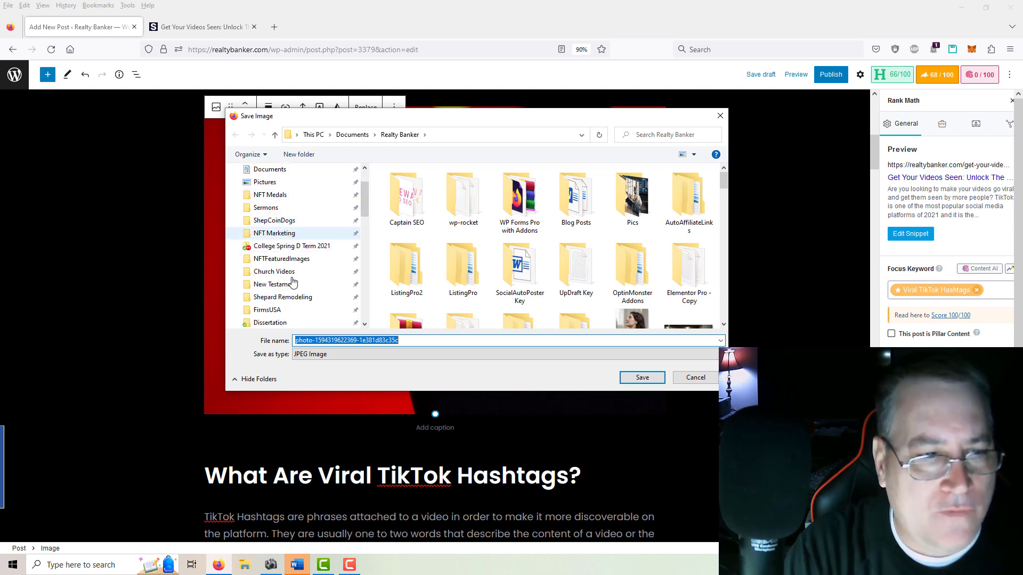
{"action": "scroll", "coordinate": [285, 301], "scroll_direction": "down", "scroll_amount": 1}
{"action": "left_click", "coordinate": [283, 310]}
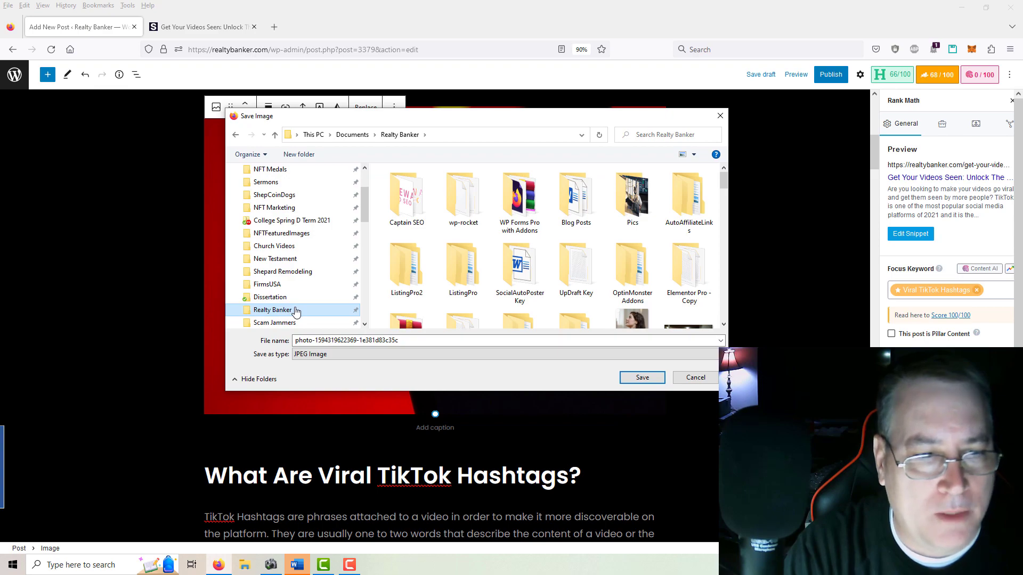
{"action": "left_click", "coordinate": [642, 378]}
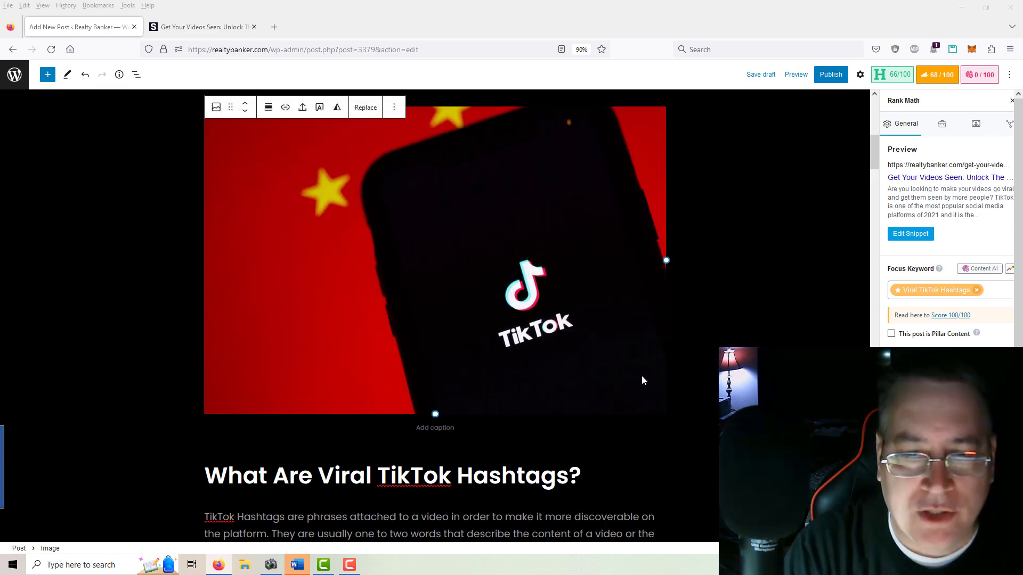
Step: Save the search analytics chart image above the hashtags "For Growth" heading as a JPEG in the Realty Banker folder
{"action": "scroll", "coordinate": [674, 381], "scroll_direction": "down", "scroll_amount": 15}
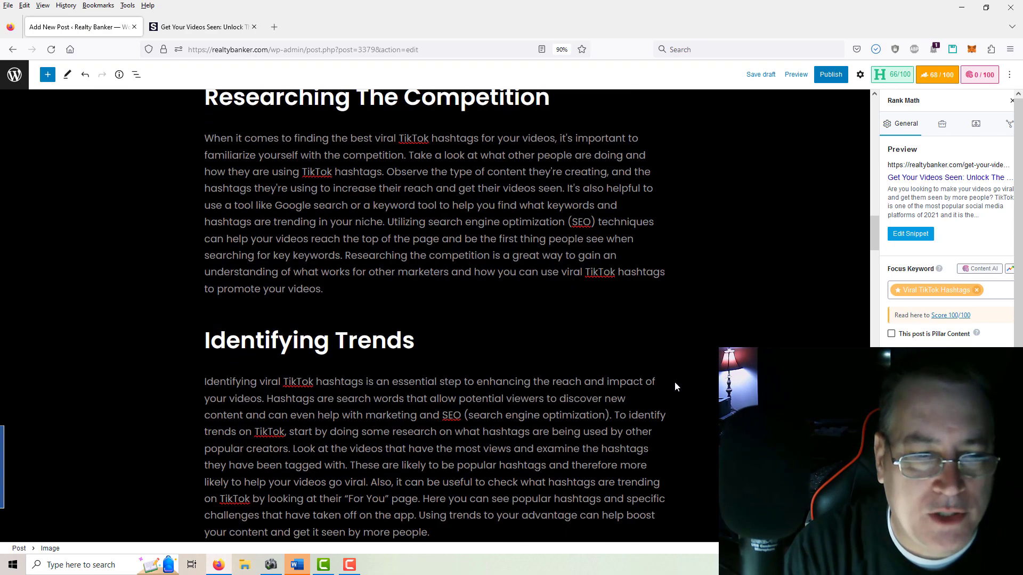
{"action": "scroll", "coordinate": [674, 381], "scroll_direction": "up", "scroll_amount": 10}
{"action": "scroll", "coordinate": [411, 218], "scroll_direction": "up", "scroll_amount": 2}
{"action": "right_click", "coordinate": [410, 219]}
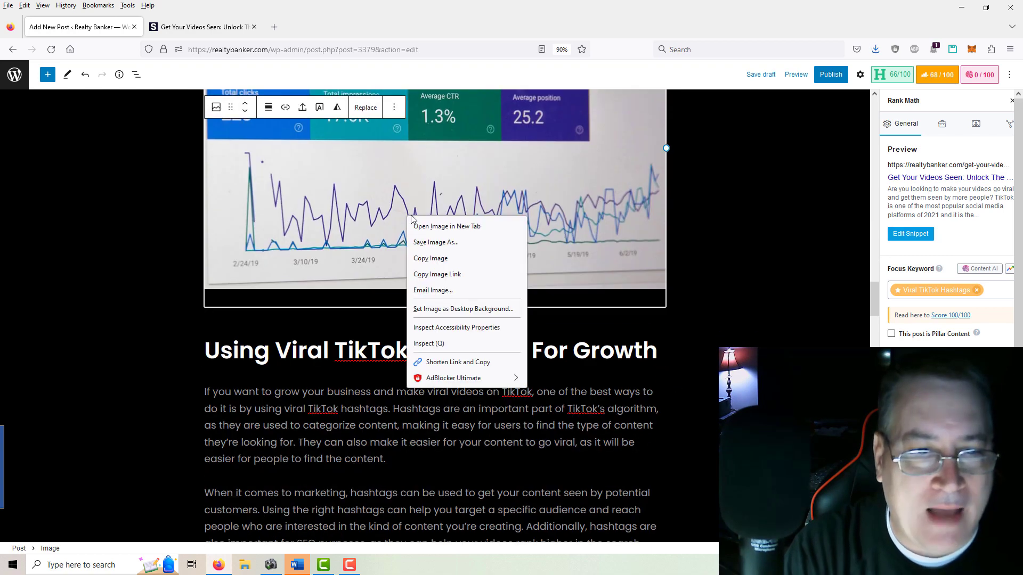
{"action": "left_click", "coordinate": [441, 243]}
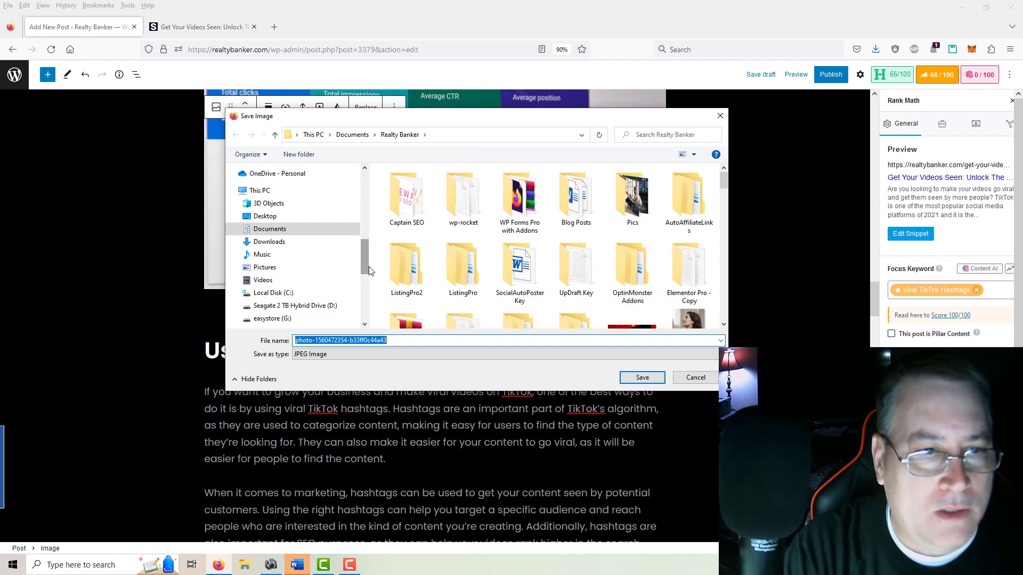
{"action": "left_click_drag", "start_coordinate": [366, 260], "coordinate": [366, 212]}
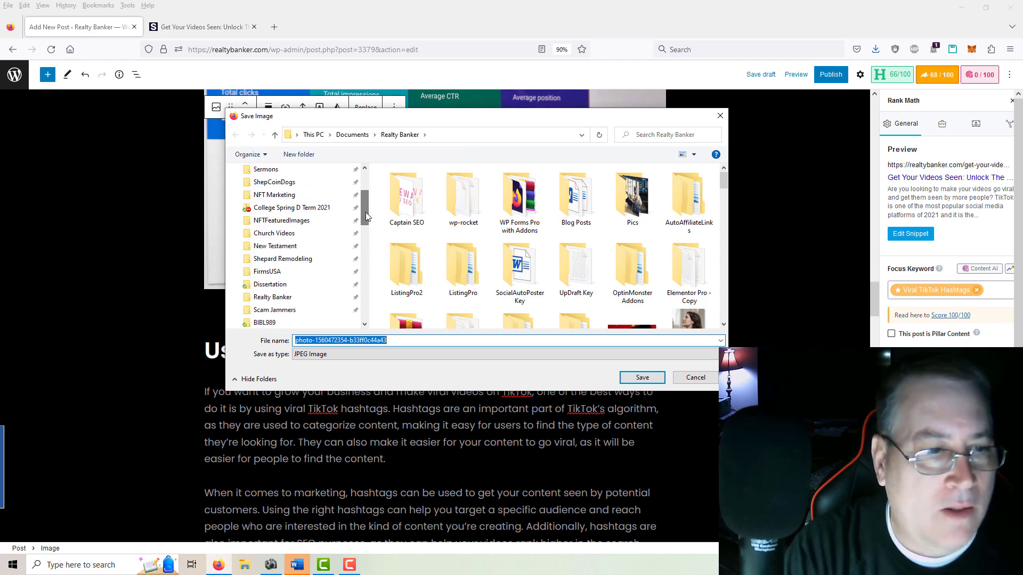
{"action": "left_click", "coordinate": [282, 298]}
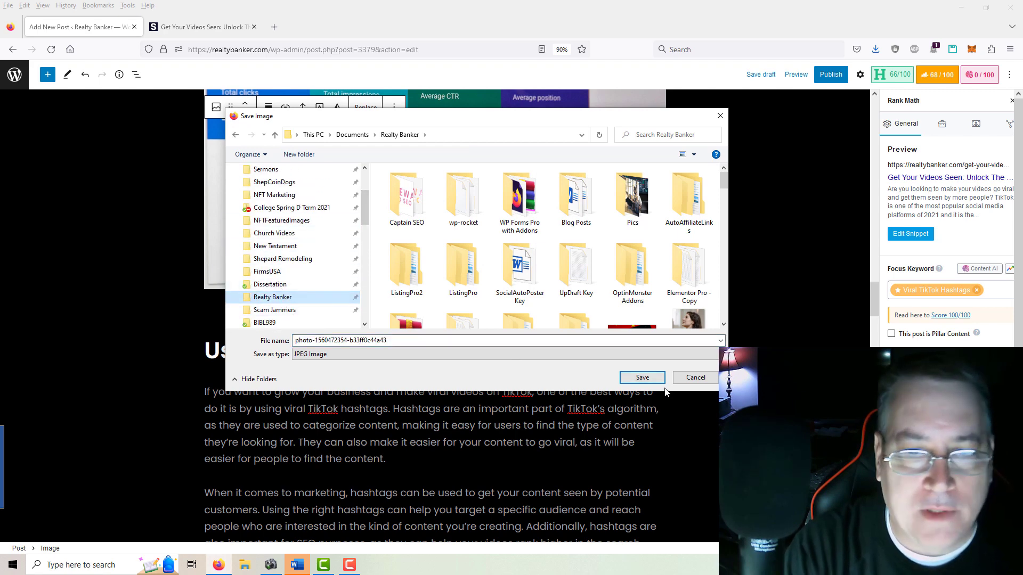
{"action": "left_click", "coordinate": [642, 378]}
Step: Save the hand-held phone image above the "Creating A Hashtag Strategy For Your Business" heading to the Realty Banker folder
{"action": "scroll", "coordinate": [624, 379], "scroll_direction": "down", "scroll_amount": 20}
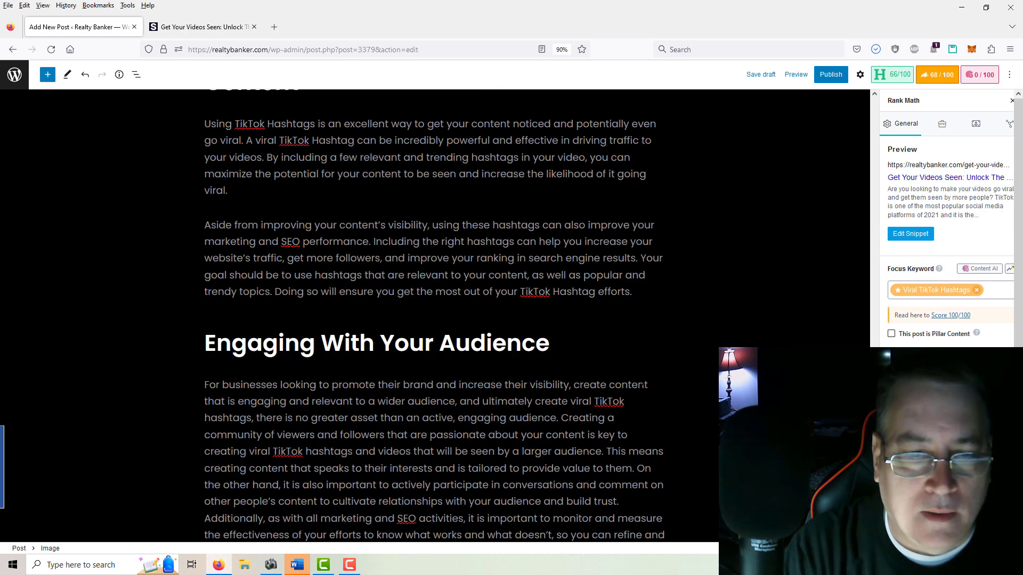
{"action": "scroll", "coordinate": [641, 381], "scroll_direction": "down", "scroll_amount": 10}
{"action": "right_click", "coordinate": [496, 261]}
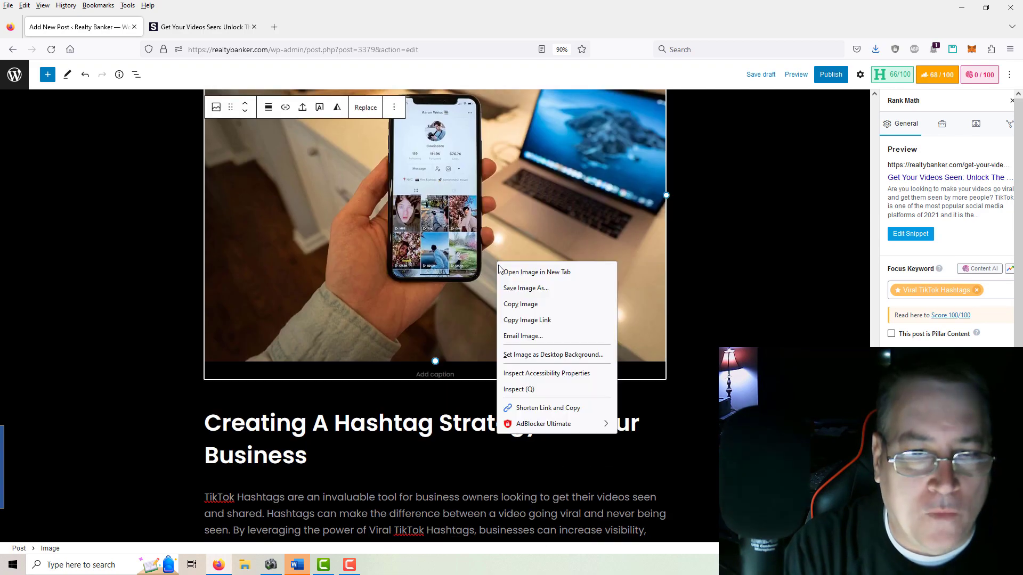
{"action": "left_click", "coordinate": [526, 289]}
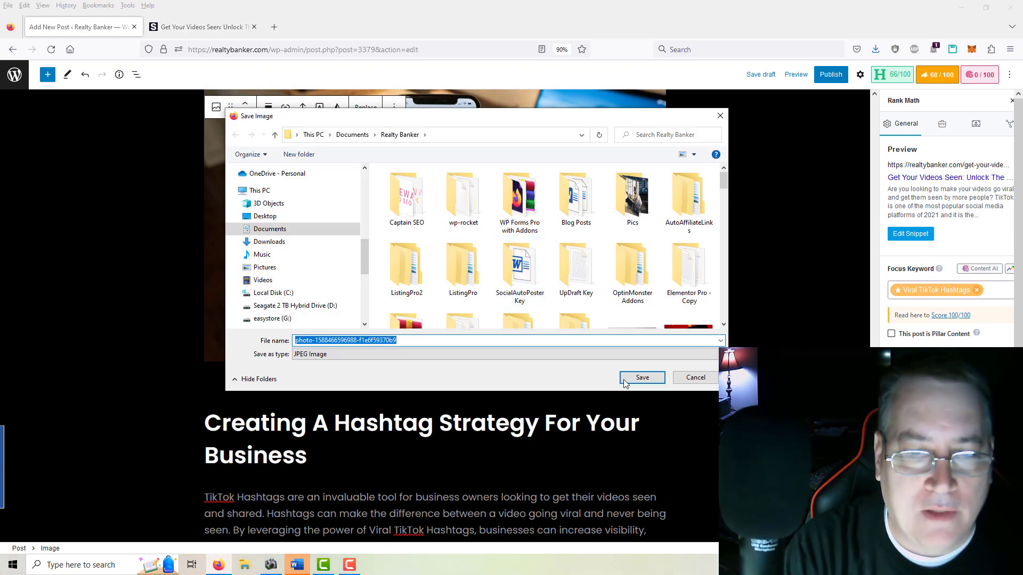
{"action": "left_click", "coordinate": [628, 379]}
Step: Save the laptop and coffee mug image at the end of the article to the computer
{"action": "scroll", "coordinate": [586, 386], "scroll_direction": "down", "scroll_amount": 15}
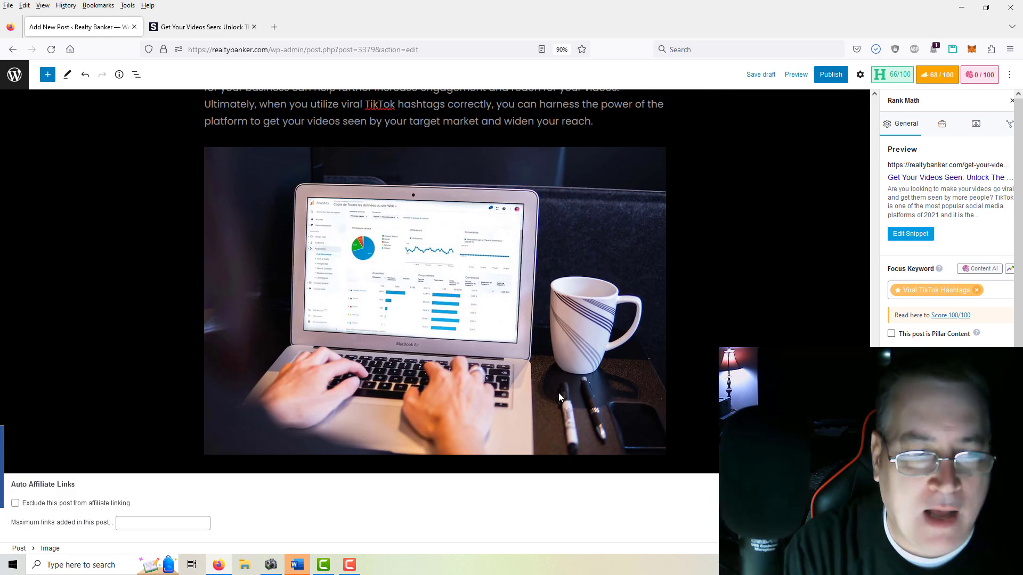
{"action": "right_click", "coordinate": [502, 314]}
{"action": "left_click", "coordinate": [535, 337]}
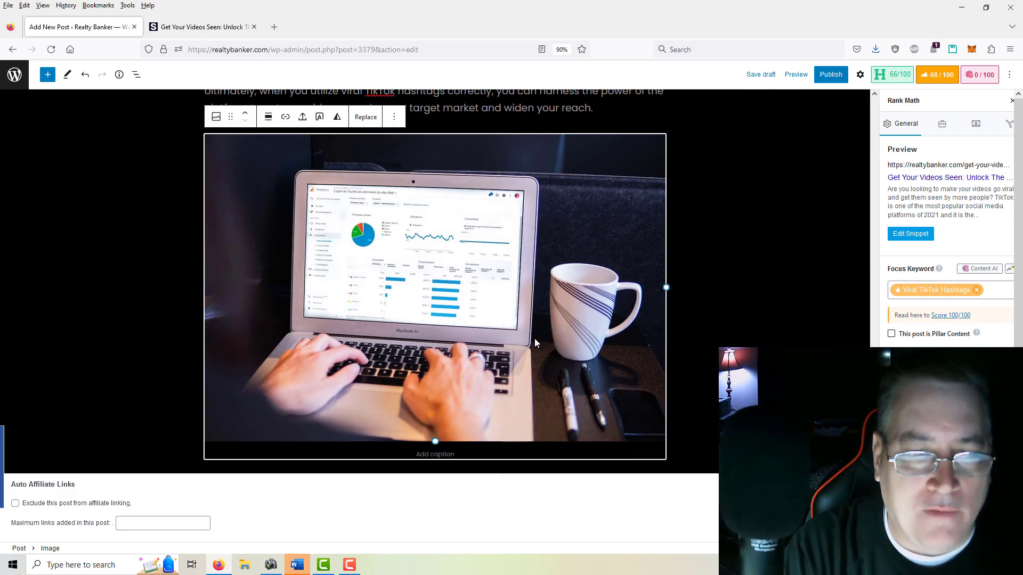
{"action": "left_click", "coordinate": [641, 377]}
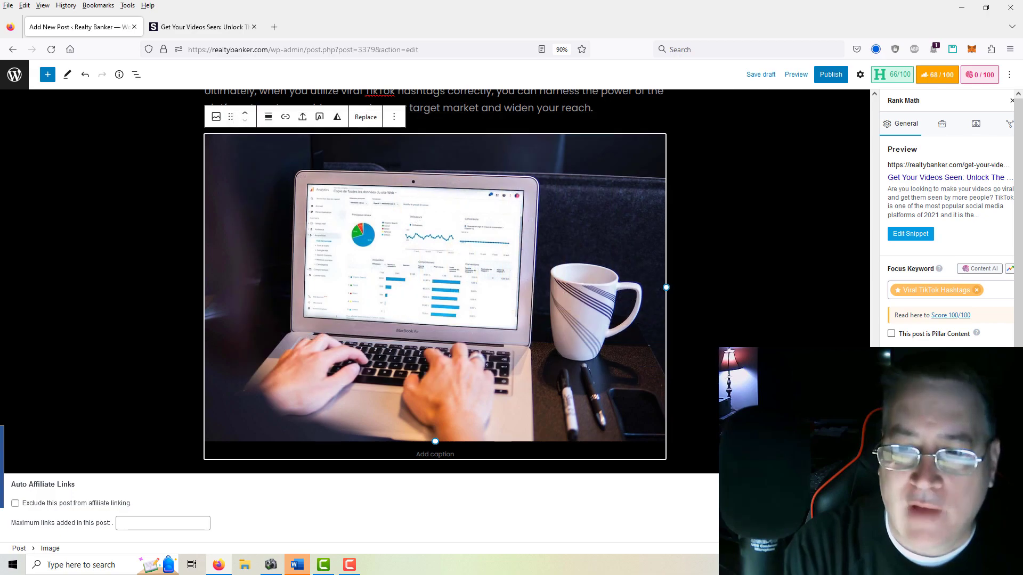
Step: Delete the empty paragraph between the post title and the Introduction heading and insert a new one in its place
{"action": "scroll", "coordinate": [435, 315], "scroll_direction": "up", "scroll_amount": 20}
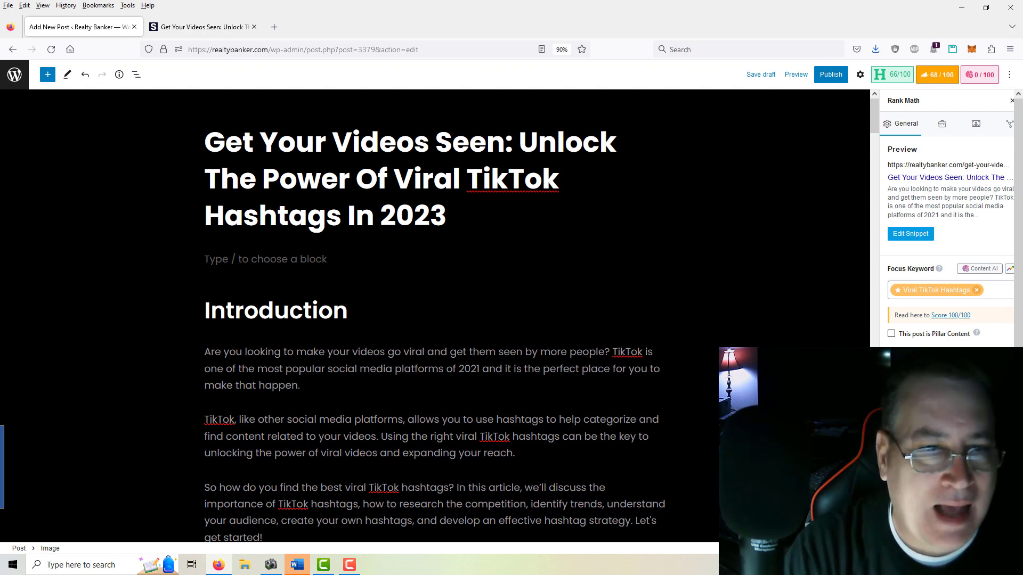
{"action": "left_click", "coordinate": [214, 259]}
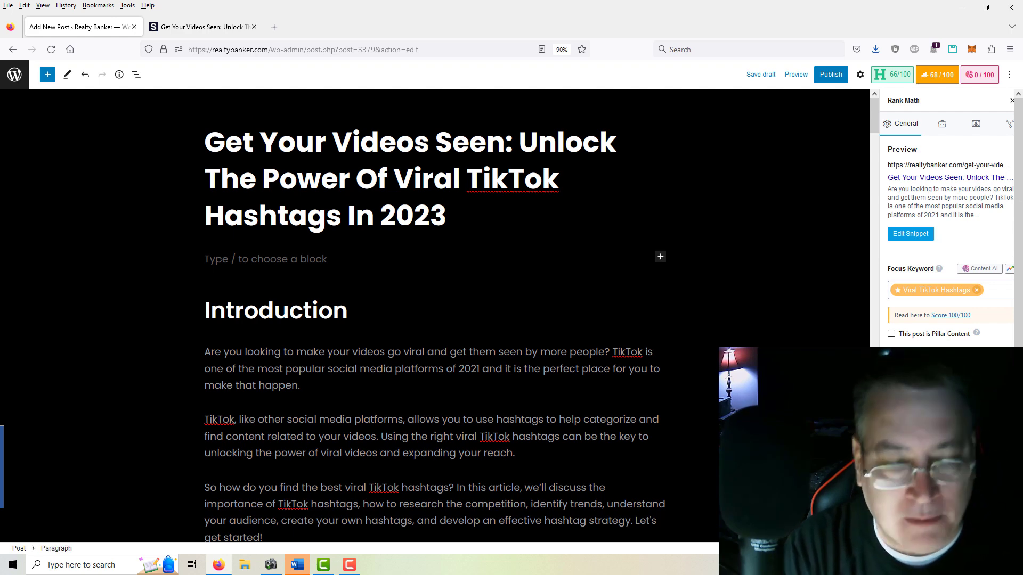
{"action": "key", "text": "BackSpace"}
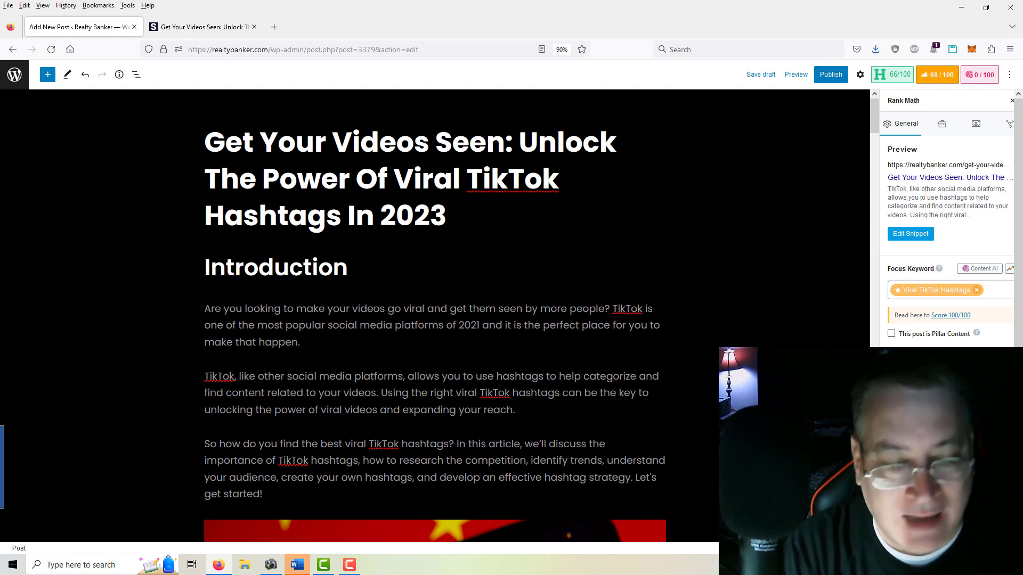
{"action": "key", "text": "Return"}
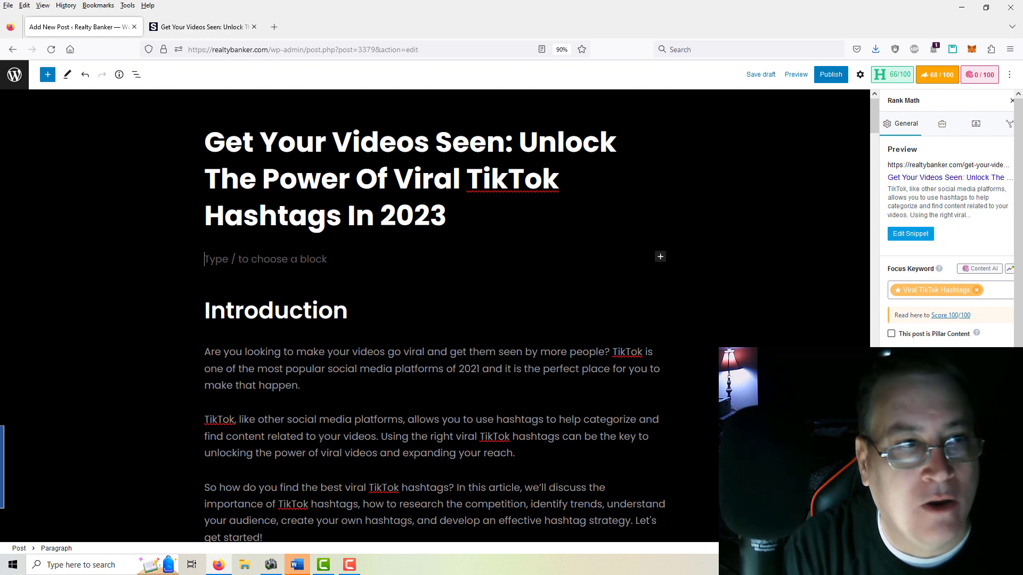
Step: Open the Pexels free photo site in a new browser tab and search it for "Viral Video"
{"action": "left_click", "coordinate": [273, 27]}
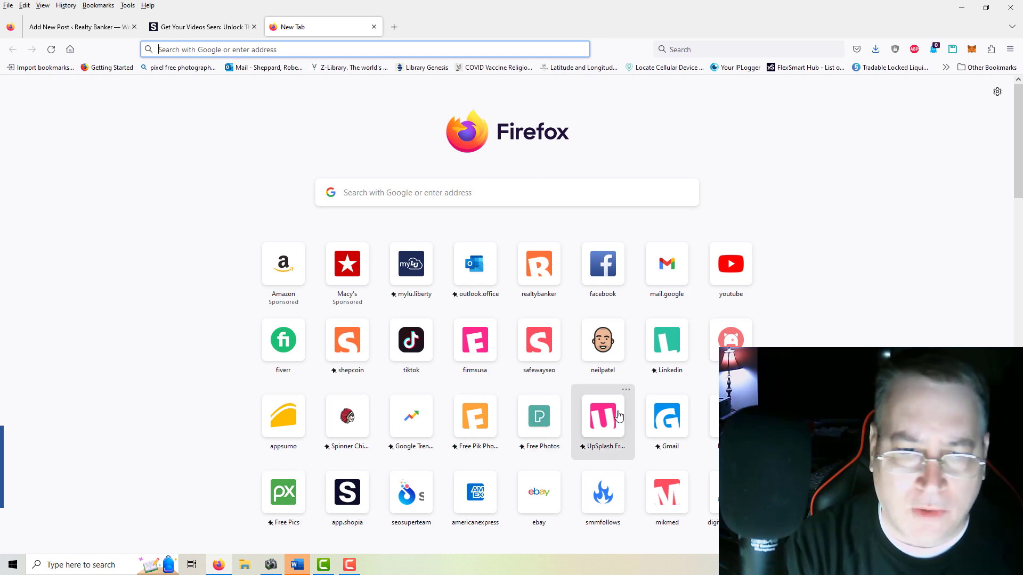
{"action": "left_click", "coordinate": [542, 424]}
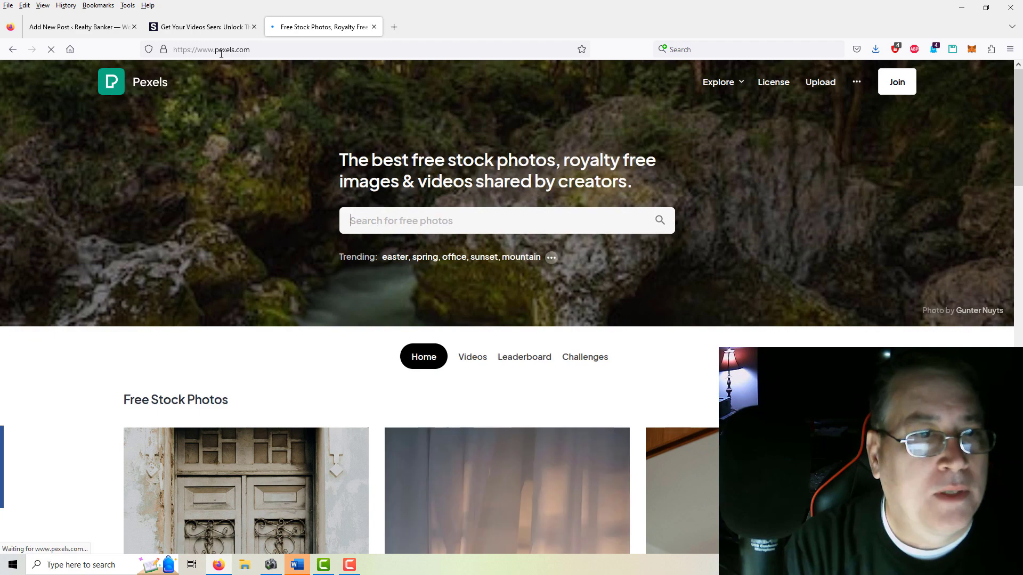
{"action": "left_click", "coordinate": [391, 224]}
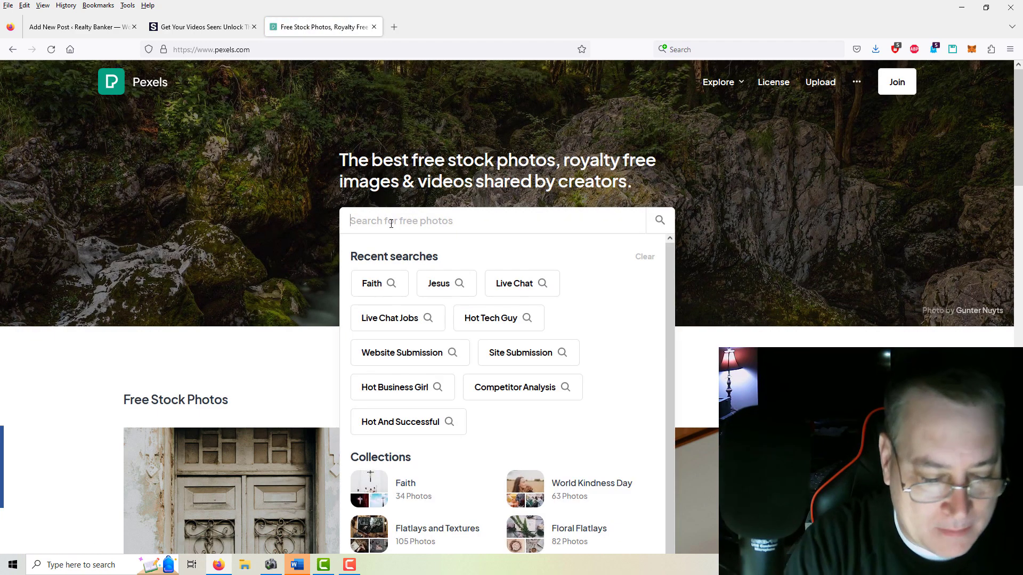
{"action": "type", "text": "Vi"}
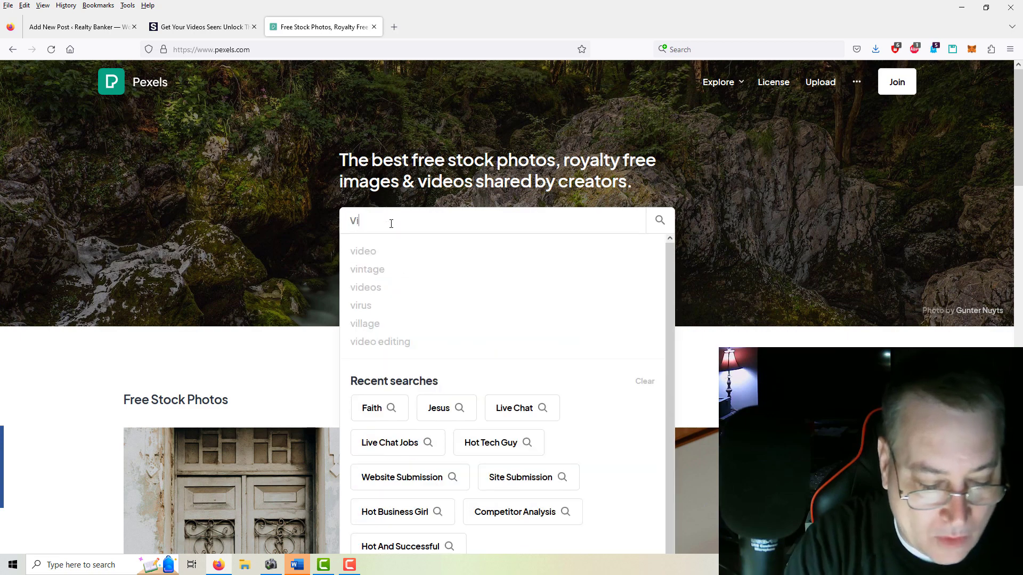
{"action": "type", "text": "ral Video"}
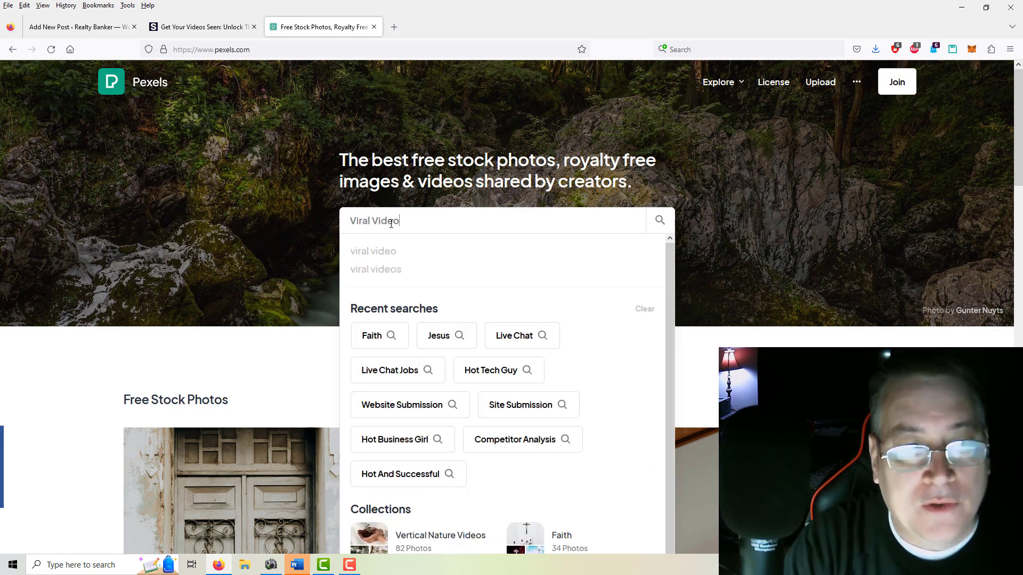
{"action": "key", "text": "Return"}
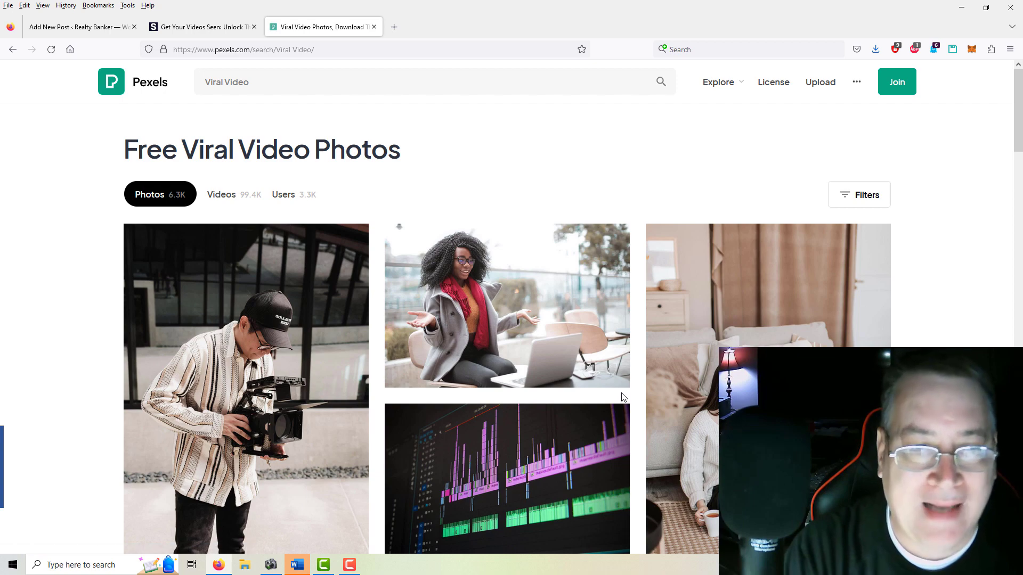
Step: Look through the Pexels "Viral Video" photo results for an image that suits the blog post about viral TikTok hashtags
{"action": "scroll", "coordinate": [621, 397], "scroll_direction": "down", "scroll_amount": 2}
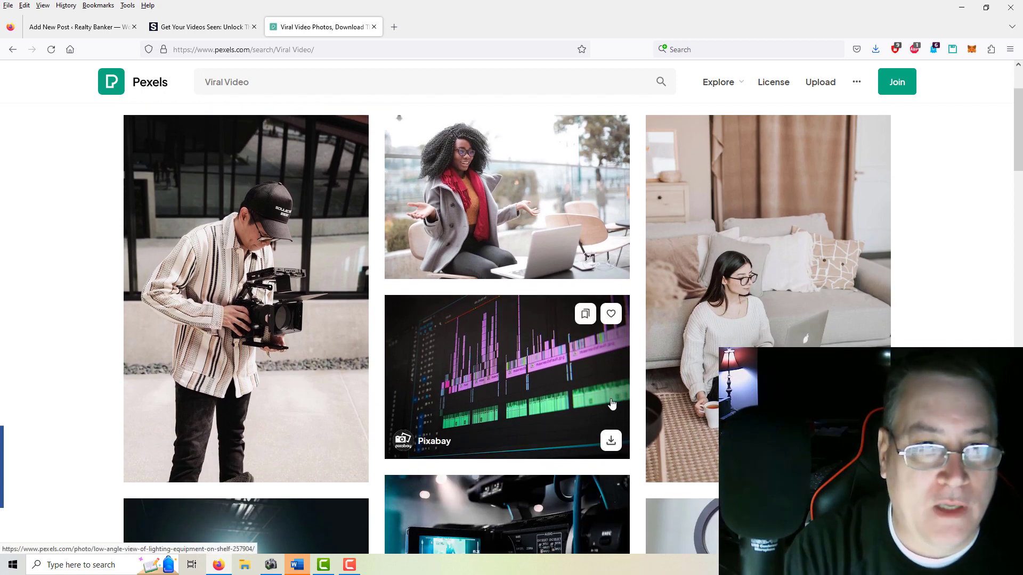
{"action": "scroll", "coordinate": [459, 420], "scroll_direction": "down", "scroll_amount": 4}
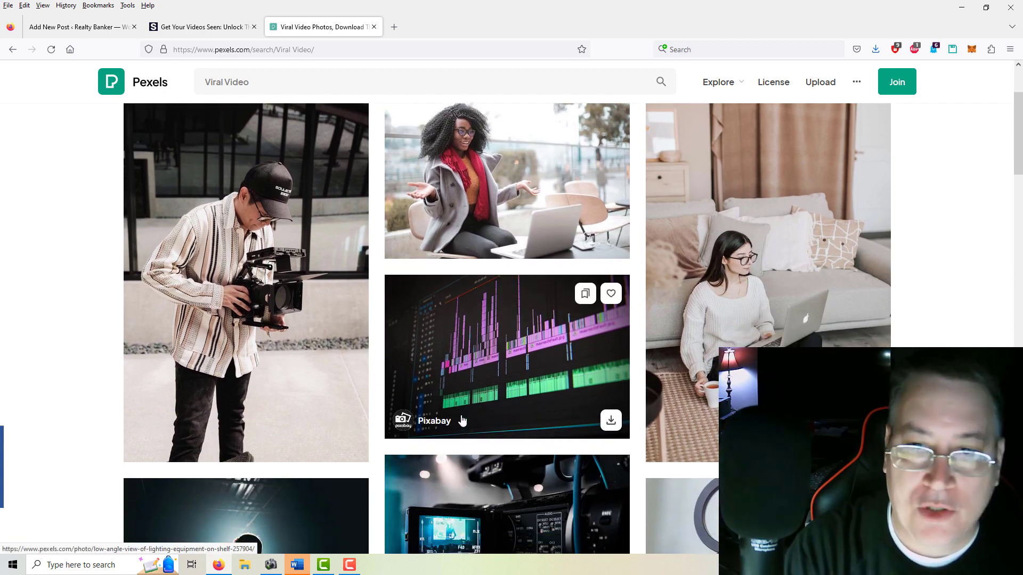
{"action": "scroll", "coordinate": [462, 420], "scroll_direction": "up", "scroll_amount": 2}
{"action": "scroll", "coordinate": [461, 419], "scroll_direction": "up", "scroll_amount": 1}
{"action": "scroll", "coordinate": [495, 405], "scroll_direction": "down", "scroll_amount": 6}
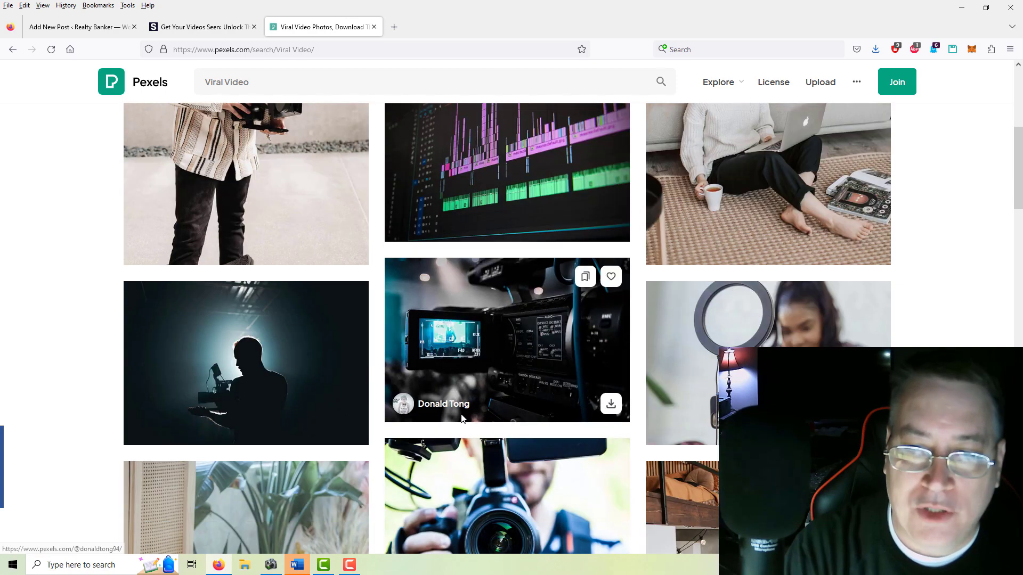
{"action": "scroll", "coordinate": [537, 386], "scroll_direction": "down", "scroll_amount": 5}
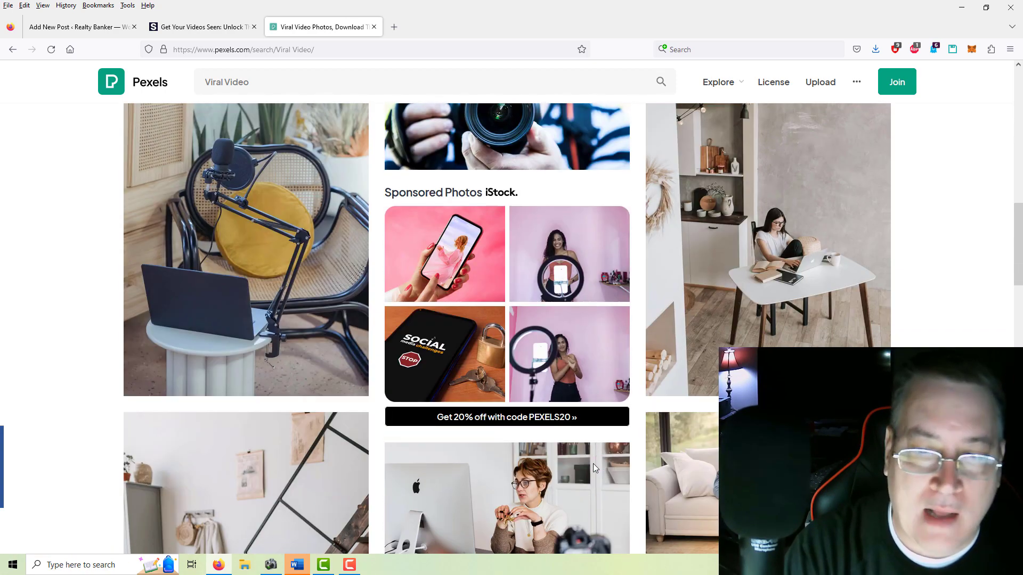
{"action": "scroll", "coordinate": [593, 464], "scroll_direction": "down", "scroll_amount": 4}
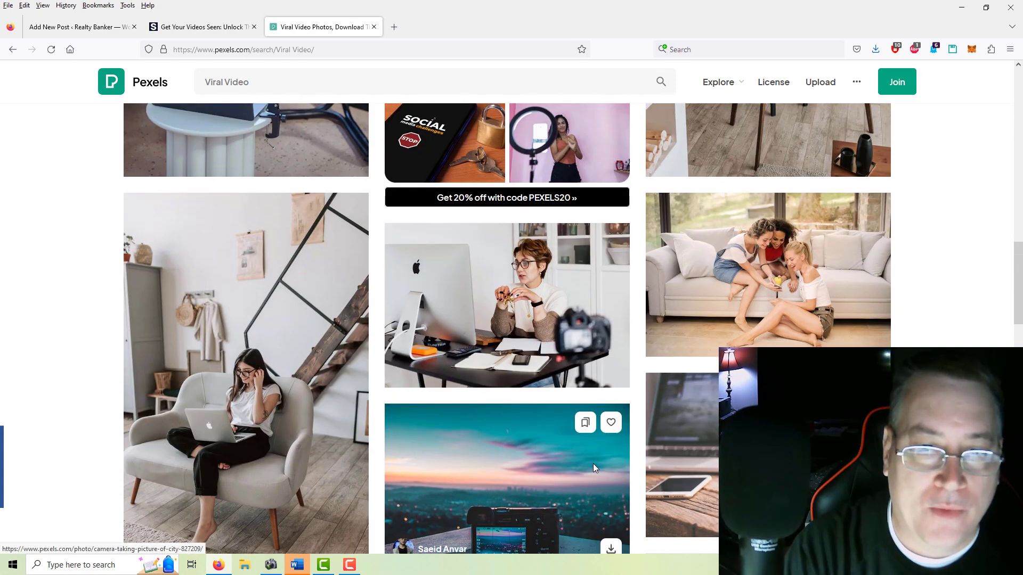
{"action": "scroll", "coordinate": [593, 464], "scroll_direction": "down", "scroll_amount": 3}
{"action": "scroll", "coordinate": [594, 468], "scroll_direction": "down", "scroll_amount": 3}
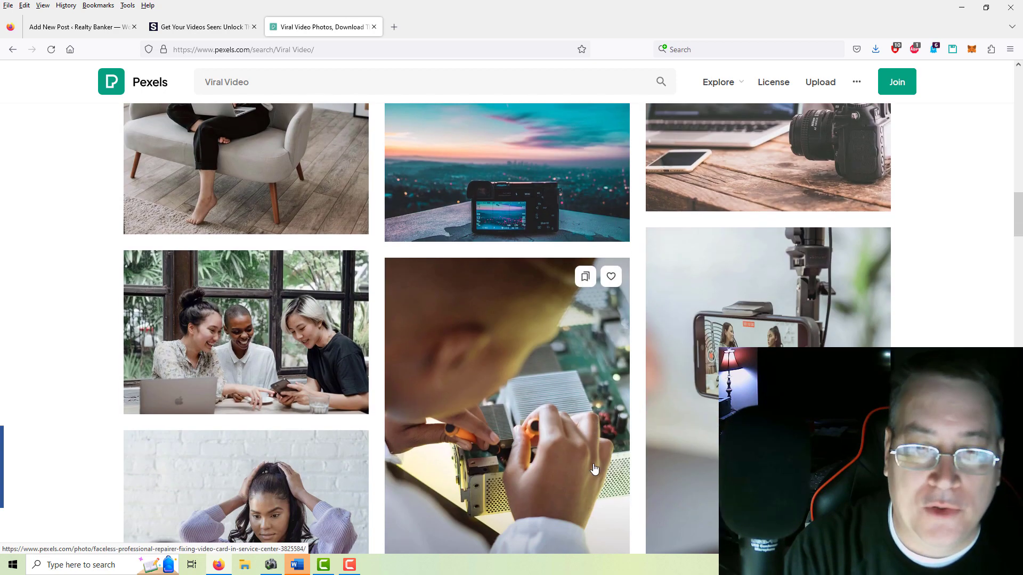
{"action": "scroll", "coordinate": [594, 468], "scroll_direction": "down", "scroll_amount": 7}
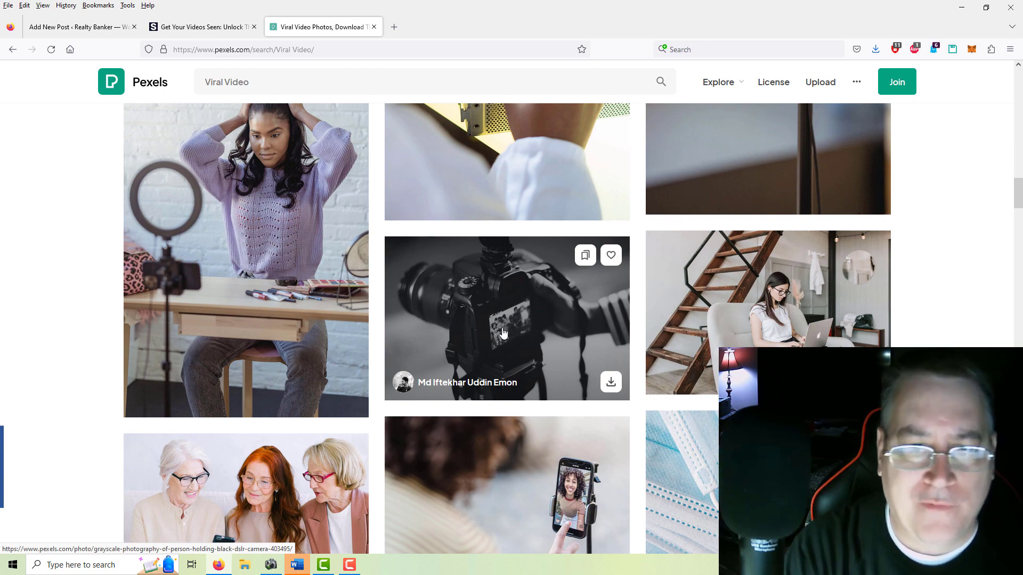
{"action": "scroll", "coordinate": [502, 334], "scroll_direction": "down", "scroll_amount": 3}
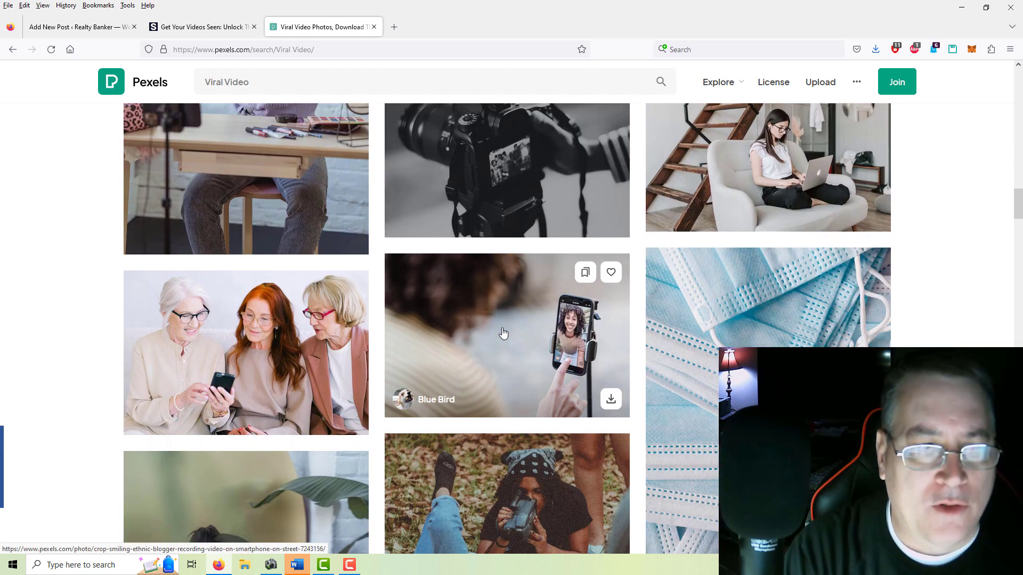
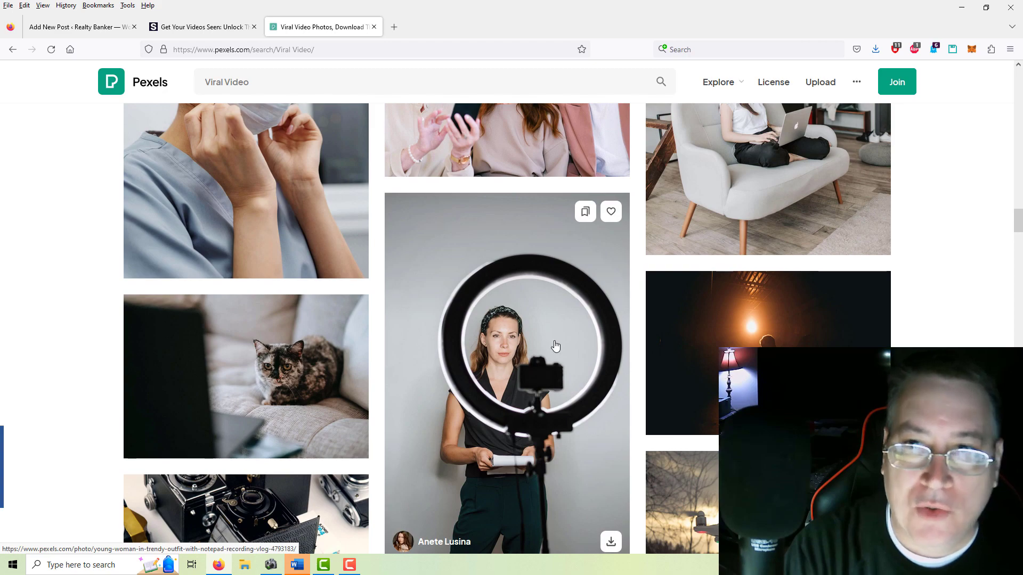
{"action": "scroll", "coordinate": [554, 345], "scroll_direction": "up", "scroll_amount": 3}
{"action": "scroll", "coordinate": [554, 344], "scroll_direction": "down", "scroll_amount": 10}
{"action": "scroll", "coordinate": [554, 346], "scroll_direction": "down", "scroll_amount": 10}
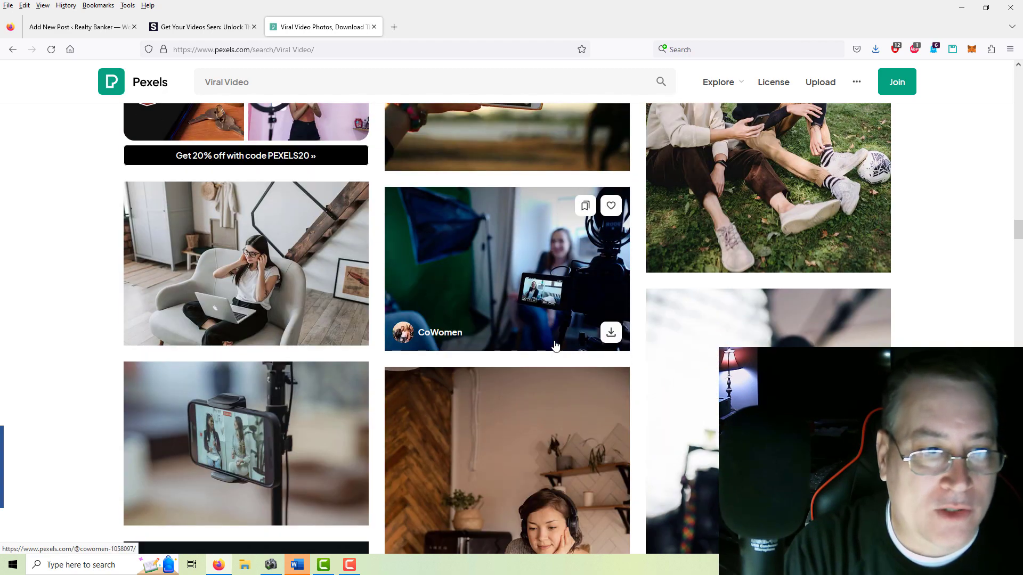
{"action": "scroll", "coordinate": [554, 346], "scroll_direction": "down", "scroll_amount": 5}
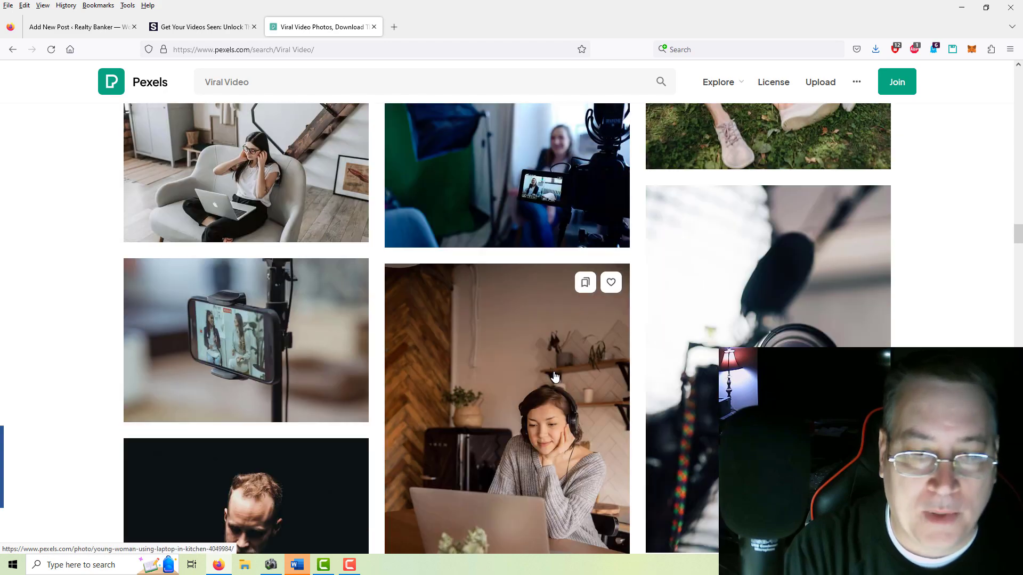
{"action": "scroll", "coordinate": [554, 376], "scroll_direction": "down", "scroll_amount": 20}
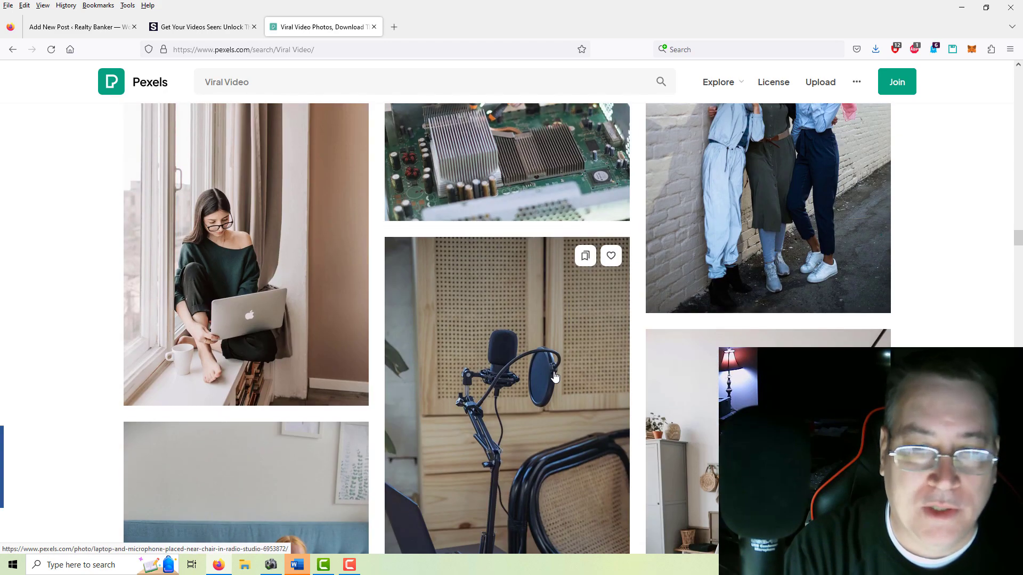
{"action": "scroll", "coordinate": [554, 377], "scroll_direction": "down", "scroll_amount": 10}
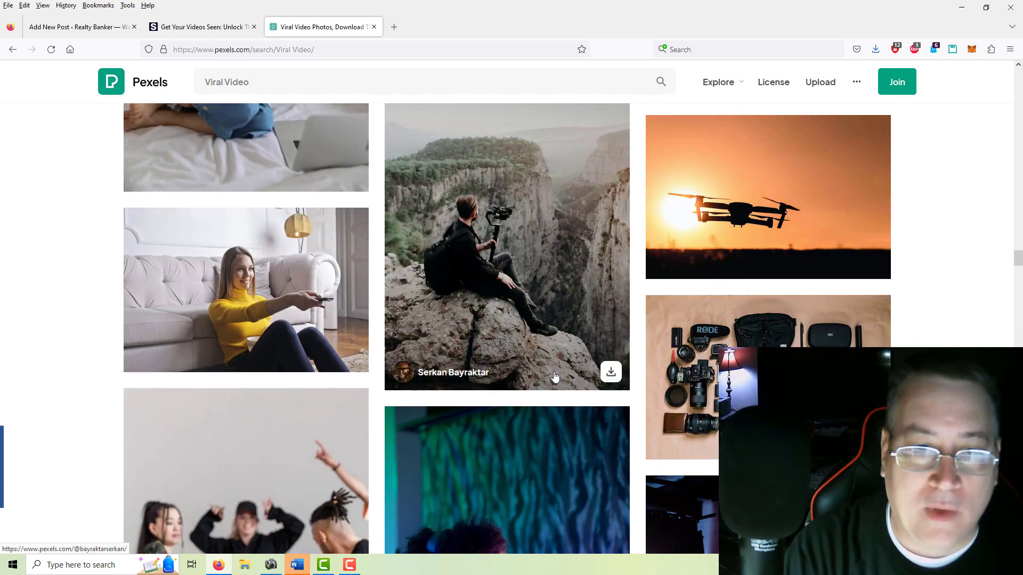
{"action": "scroll", "coordinate": [555, 377], "scroll_direction": "down", "scroll_amount": 7}
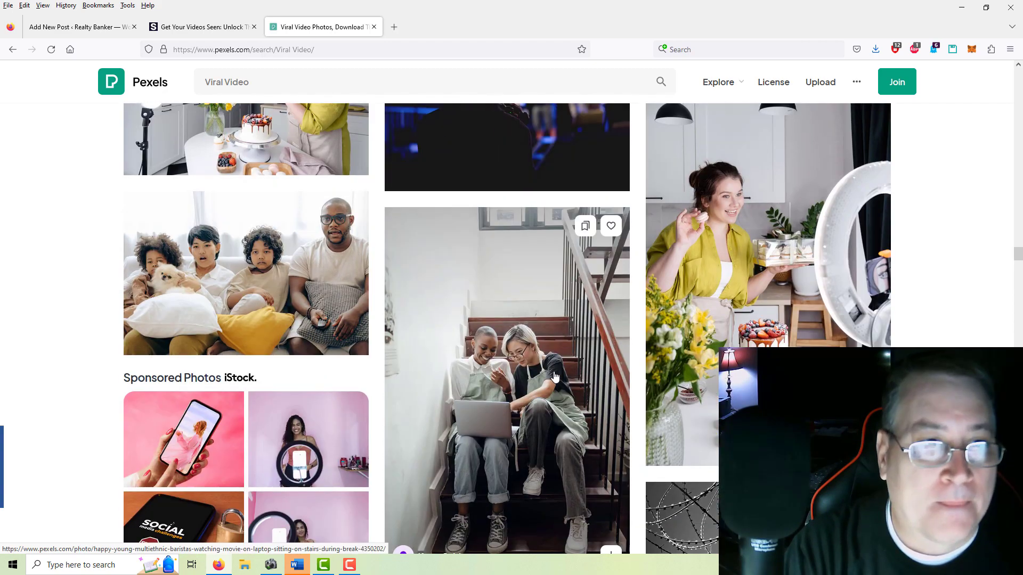
{"action": "scroll", "coordinate": [555, 376], "scroll_direction": "down", "scroll_amount": 16}
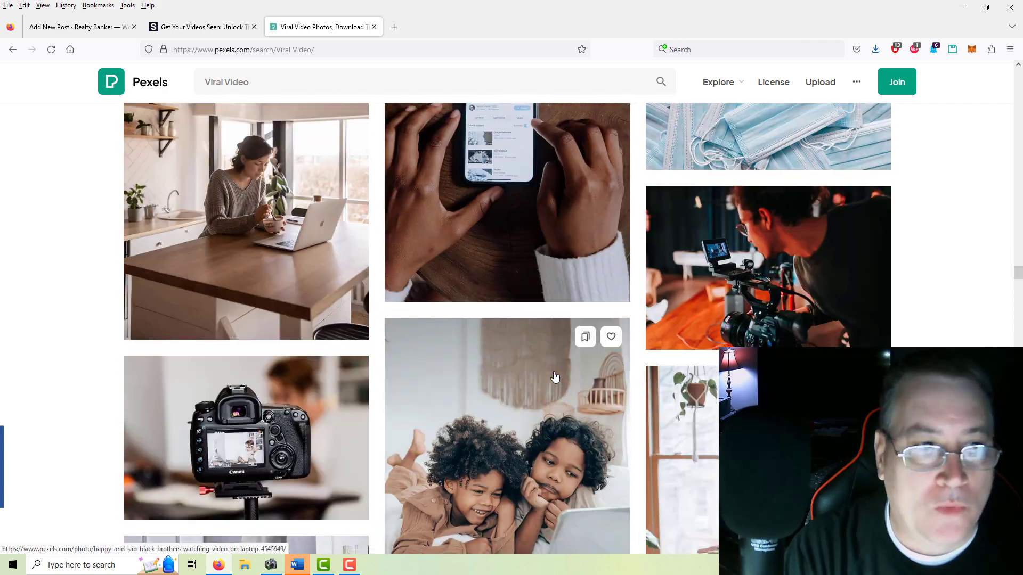
{"action": "scroll", "coordinate": [554, 376], "scroll_direction": "up", "scroll_amount": 4}
{"action": "scroll", "coordinate": [554, 377], "scroll_direction": "down", "scroll_amount": 8}
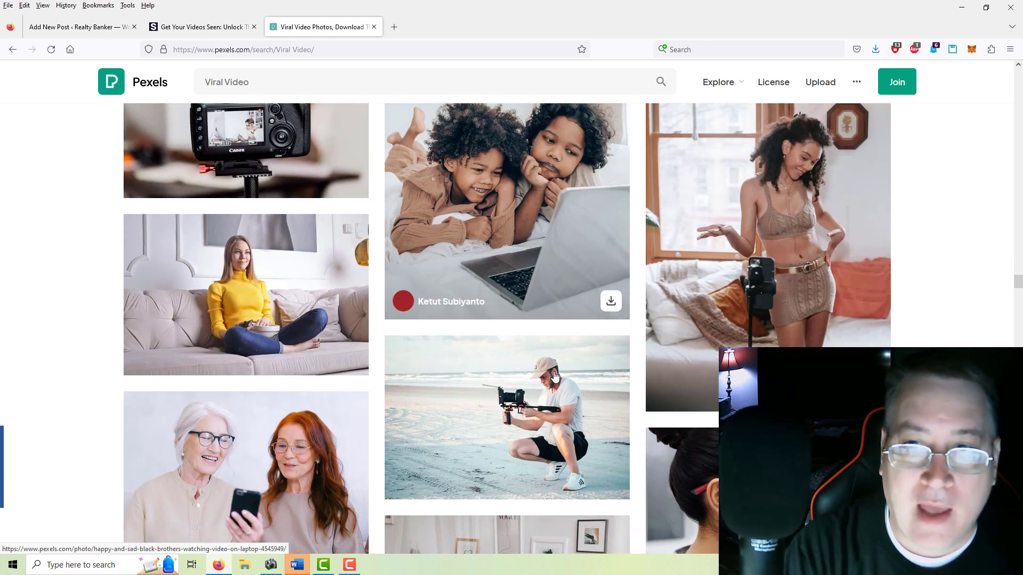
{"action": "scroll", "coordinate": [555, 377], "scroll_direction": "down", "scroll_amount": 3}
{"action": "scroll", "coordinate": [554, 377], "scroll_direction": "up", "scroll_amount": 3}
{"action": "scroll", "coordinate": [555, 377], "scroll_direction": "down", "scroll_amount": 4}
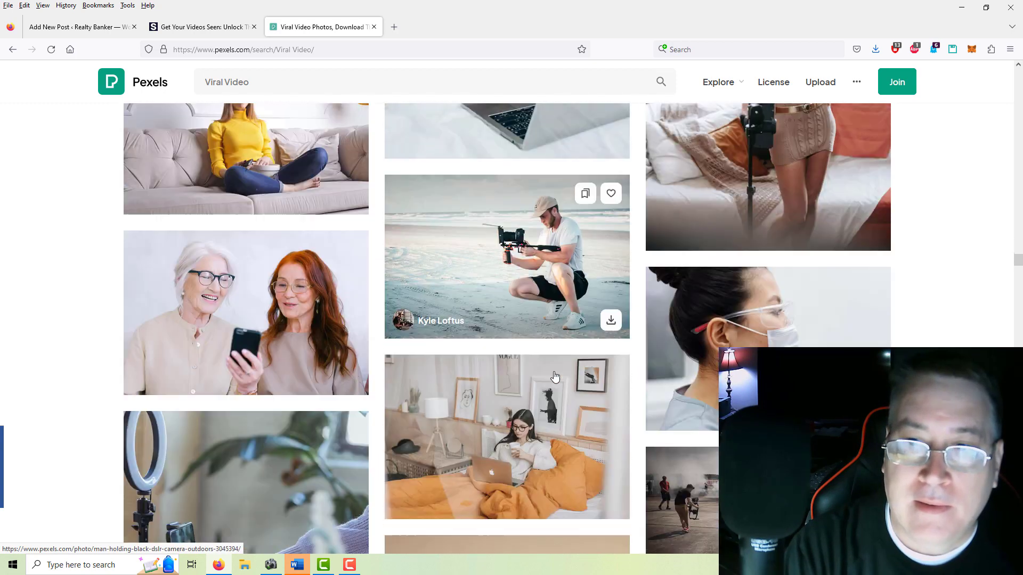
{"action": "scroll", "coordinate": [554, 377], "scroll_direction": "down", "scroll_amount": 10}
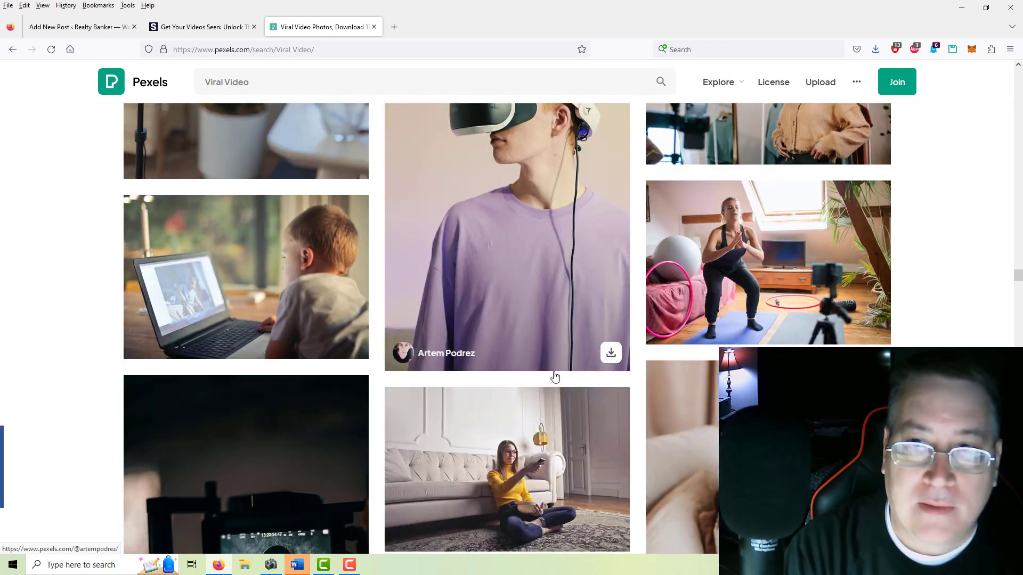
{"action": "scroll", "coordinate": [555, 377], "scroll_direction": "up", "scroll_amount": 3}
{"action": "scroll", "coordinate": [555, 376], "scroll_direction": "down", "scroll_amount": 12}
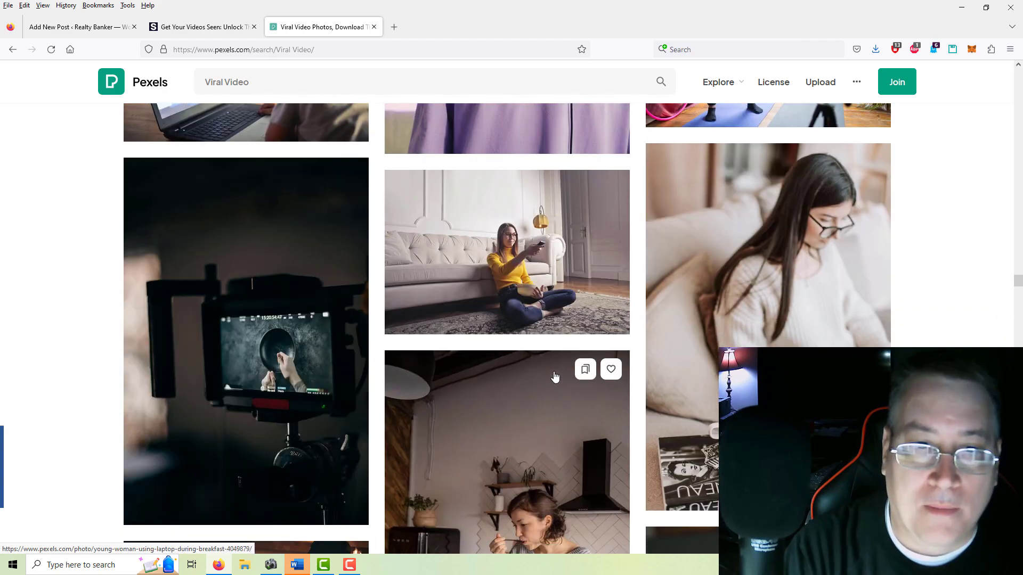
{"action": "scroll", "coordinate": [554, 377], "scroll_direction": "down", "scroll_amount": 9}
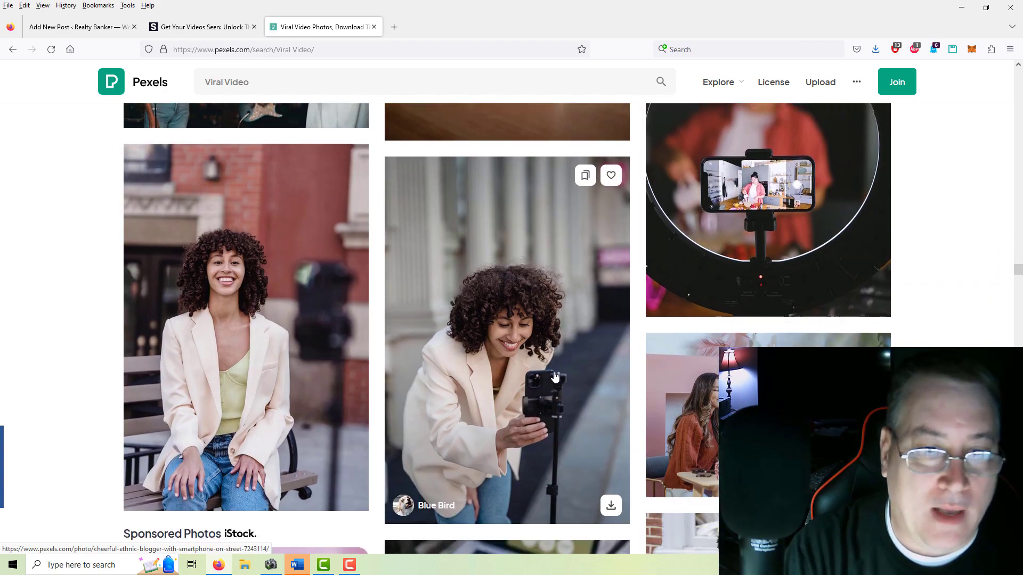
{"action": "scroll", "coordinate": [555, 376], "scroll_direction": "down", "scroll_amount": 16}
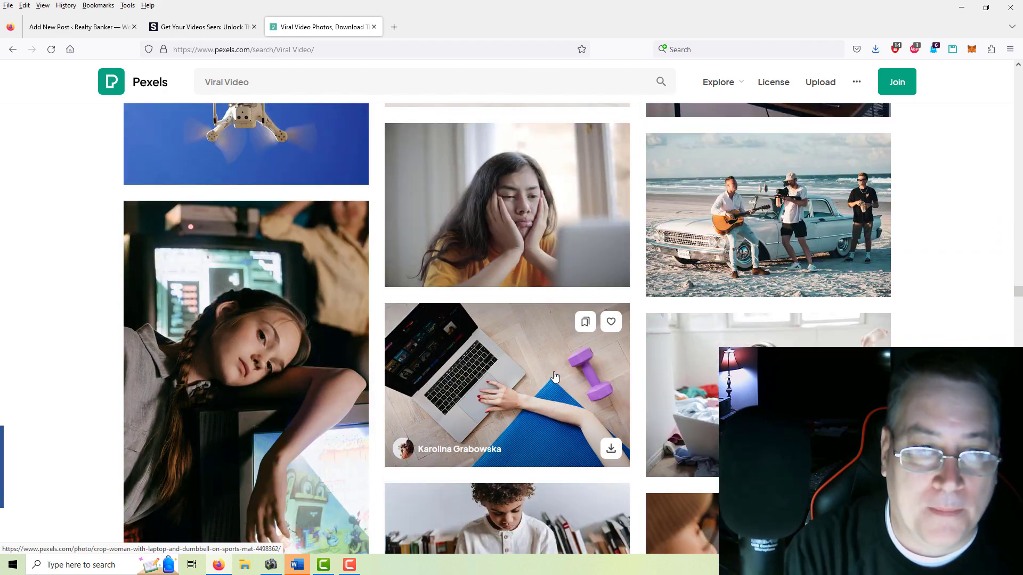
{"action": "scroll", "coordinate": [555, 377], "scroll_direction": "down", "scroll_amount": 4}
{"action": "scroll", "coordinate": [555, 377], "scroll_direction": "up", "scroll_amount": 3}
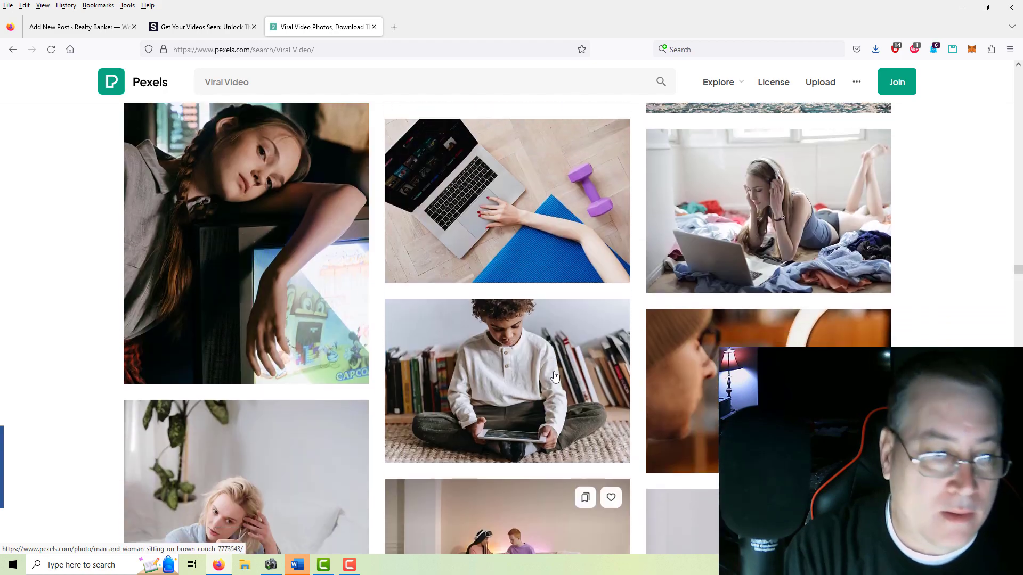
{"action": "scroll", "coordinate": [555, 377], "scroll_direction": "down", "scroll_amount": 6}
{"action": "scroll", "coordinate": [555, 377], "scroll_direction": "down", "scroll_amount": 15}
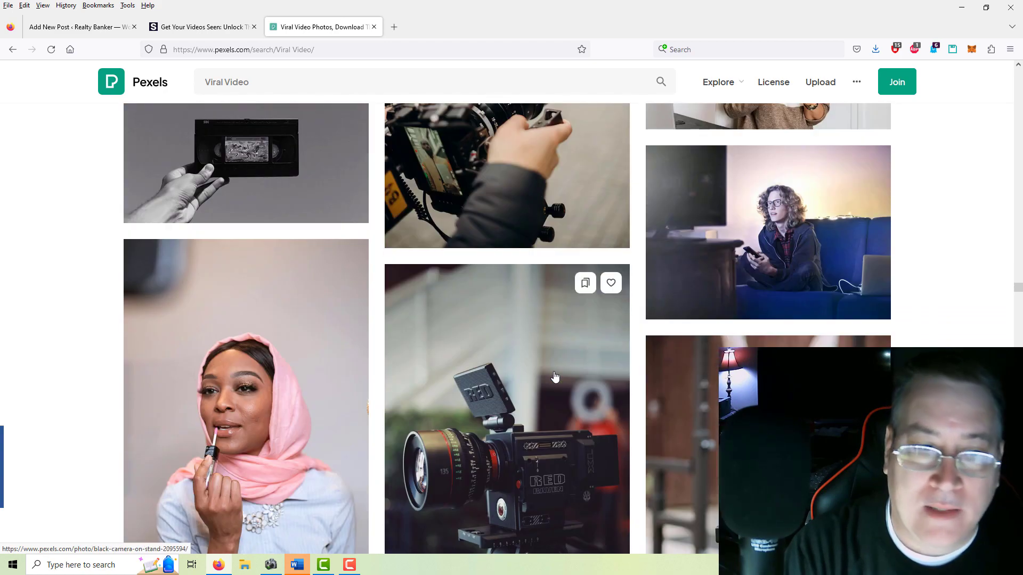
{"action": "scroll", "coordinate": [555, 376], "scroll_direction": "up", "scroll_amount": 3}
{"action": "scroll", "coordinate": [555, 376], "scroll_direction": "down", "scroll_amount": 11}
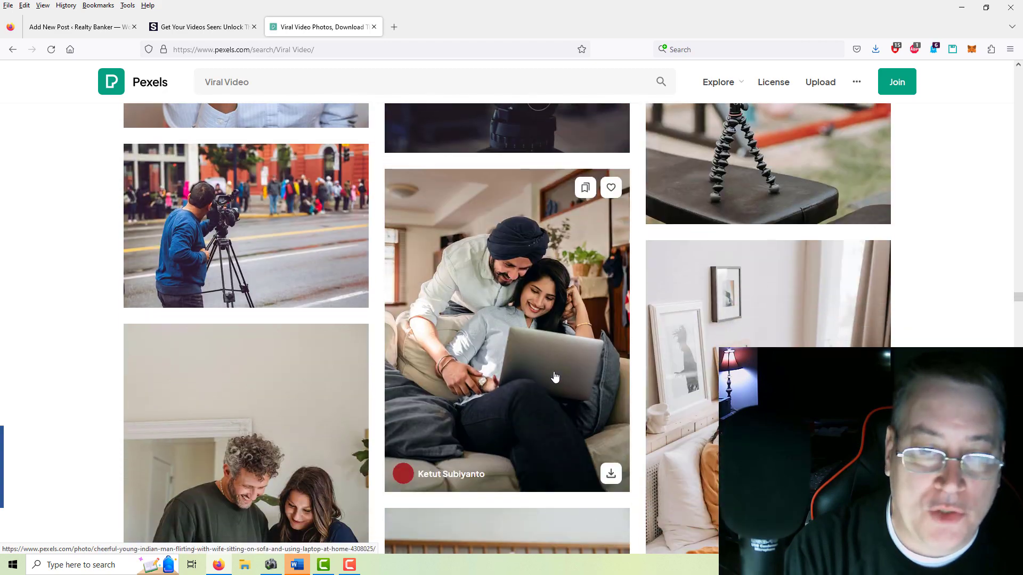
{"action": "scroll", "coordinate": [554, 376], "scroll_direction": "down", "scroll_amount": 7}
{"action": "scroll", "coordinate": [555, 376], "scroll_direction": "up", "scroll_amount": 2}
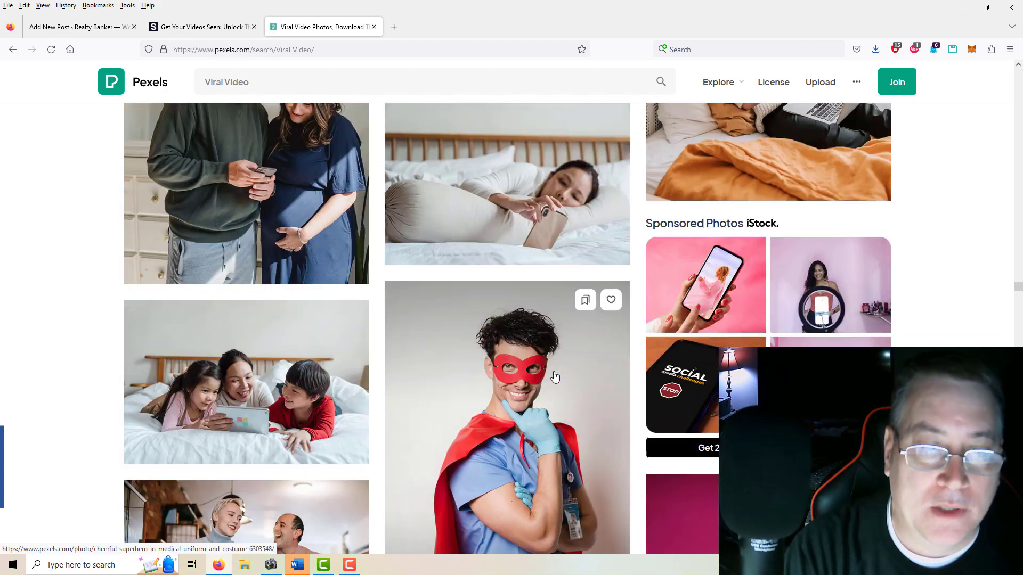
{"action": "scroll", "coordinate": [554, 377], "scroll_direction": "down", "scroll_amount": 14}
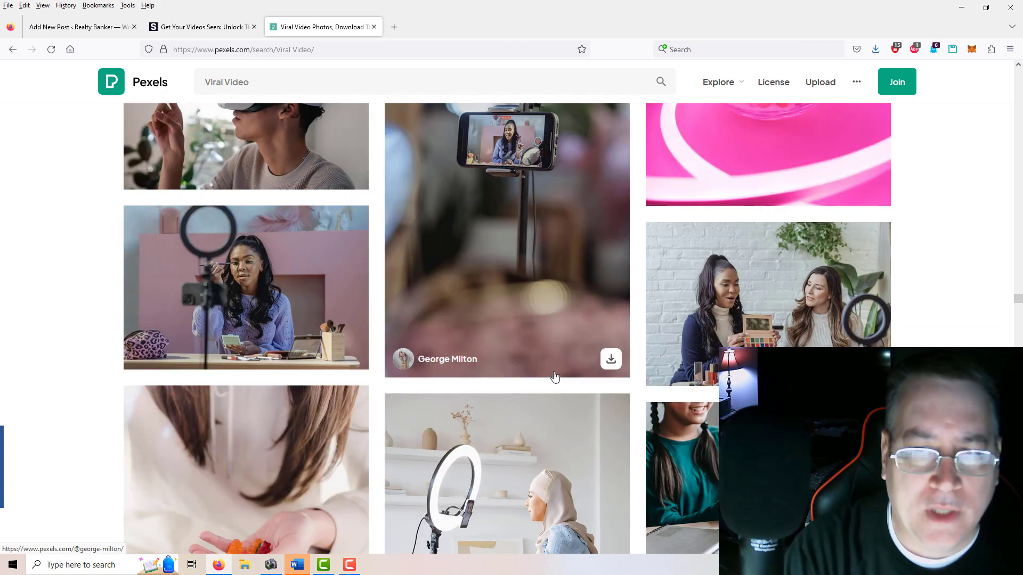
{"action": "scroll", "coordinate": [554, 377], "scroll_direction": "up", "scroll_amount": 3}
{"action": "scroll", "coordinate": [555, 377], "scroll_direction": "down", "scroll_amount": 8}
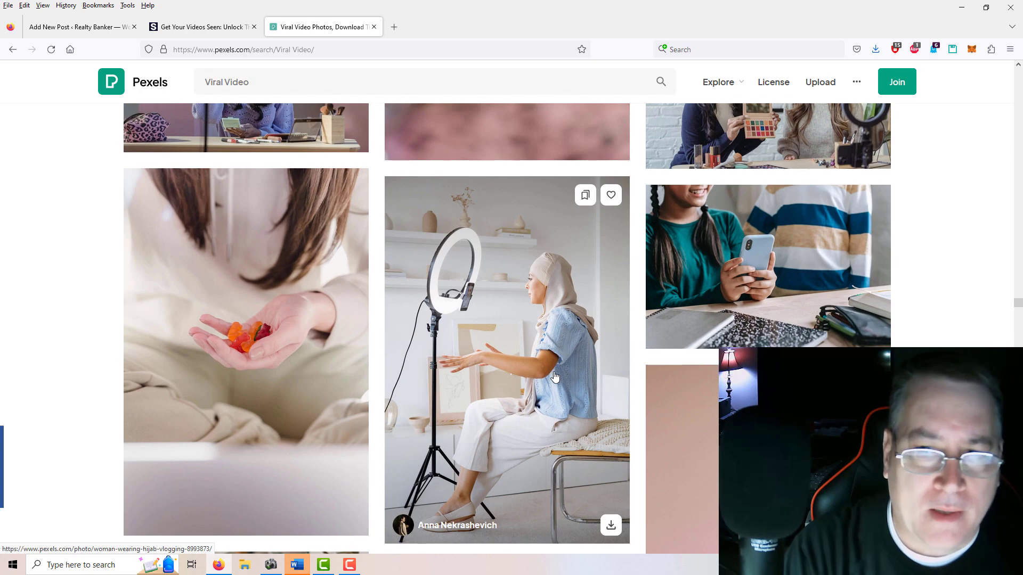
{"action": "scroll", "coordinate": [555, 377], "scroll_direction": "down", "scroll_amount": 2}
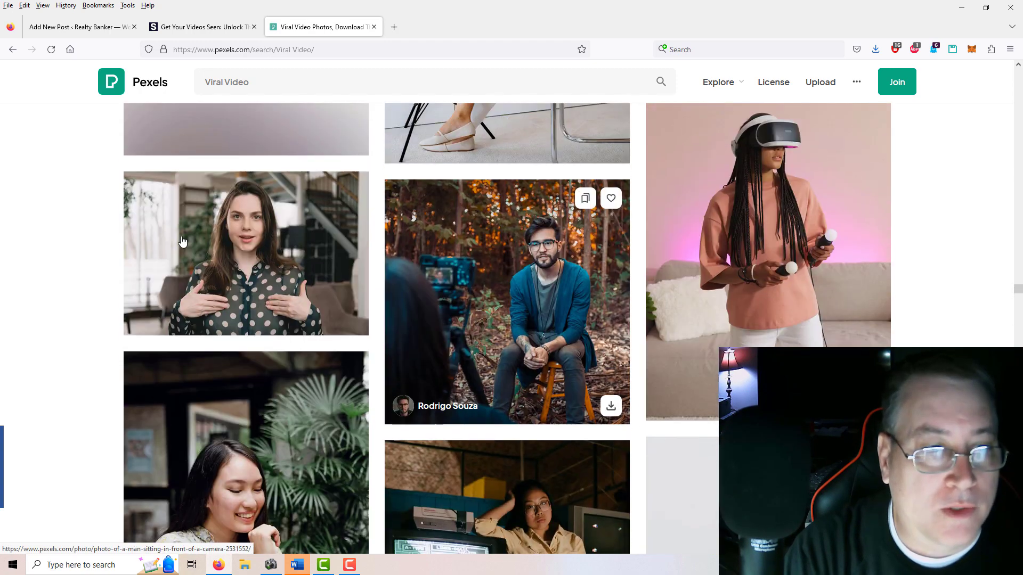
{"action": "scroll", "coordinate": [540, 373], "scroll_direction": "down", "scroll_amount": 4}
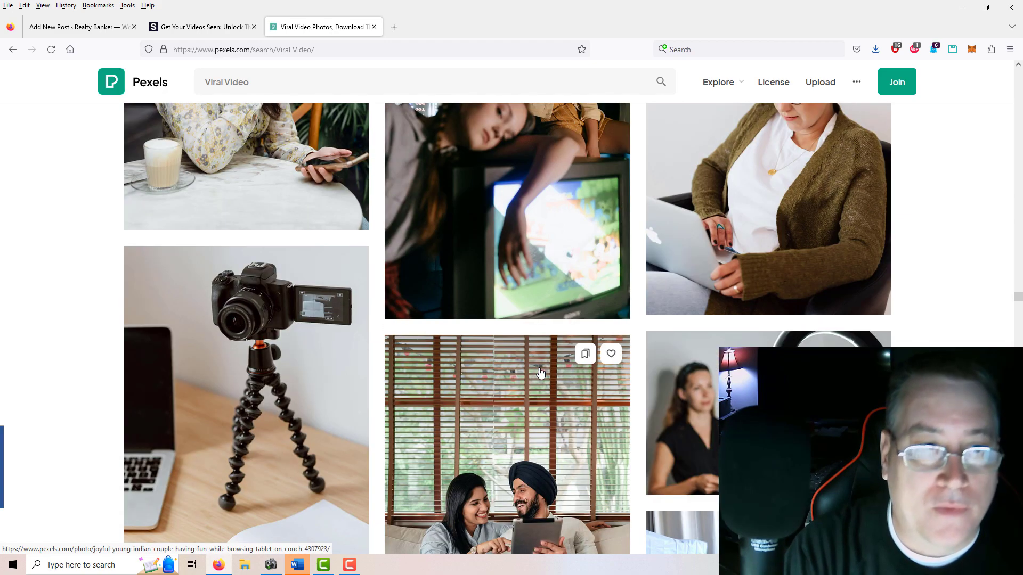
{"action": "scroll", "coordinate": [540, 373], "scroll_direction": "down", "scroll_amount": 20}
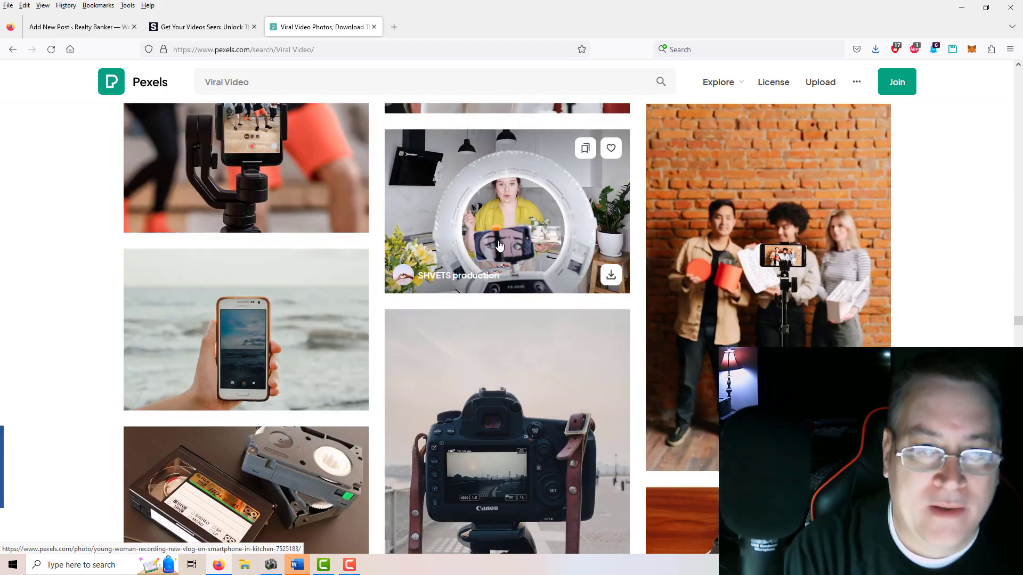
{"action": "scroll", "coordinate": [529, 383], "scroll_direction": "down", "scroll_amount": 15}
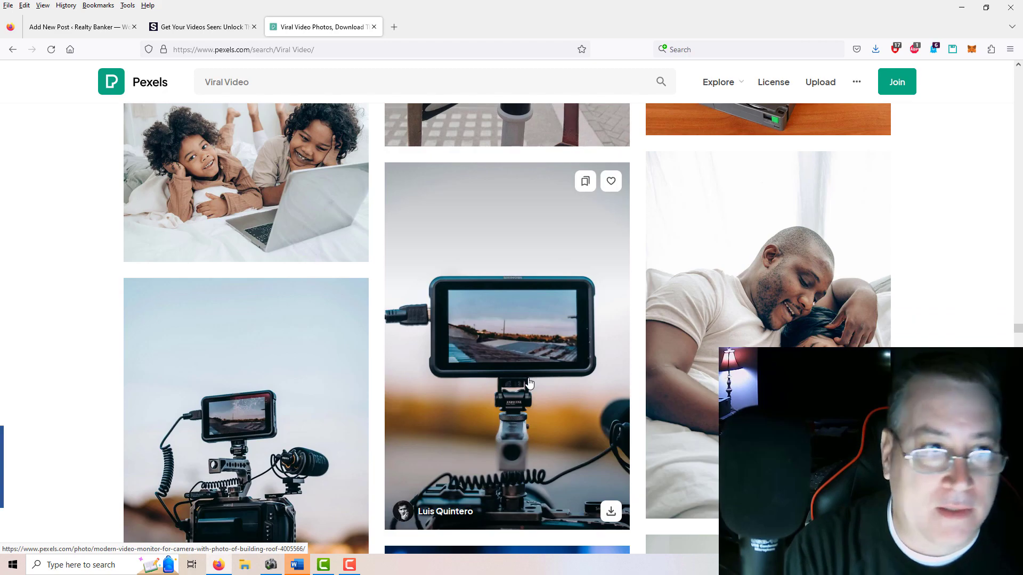
{"action": "scroll", "coordinate": [529, 383], "scroll_direction": "down", "scroll_amount": 12}
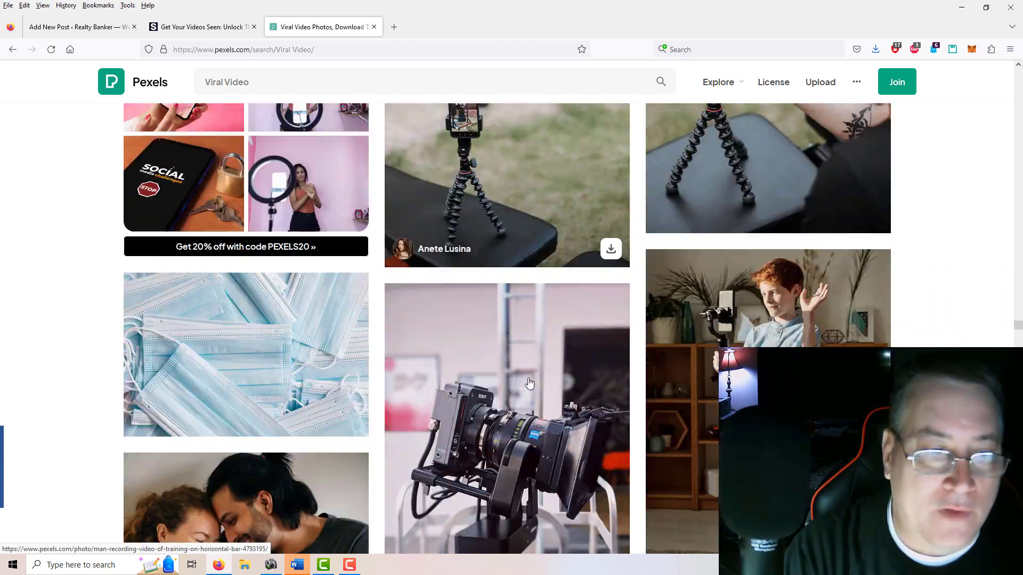
{"action": "scroll", "coordinate": [529, 383], "scroll_direction": "up", "scroll_amount": 5}
{"action": "scroll", "coordinate": [530, 382], "scroll_direction": "down", "scroll_amount": 15}
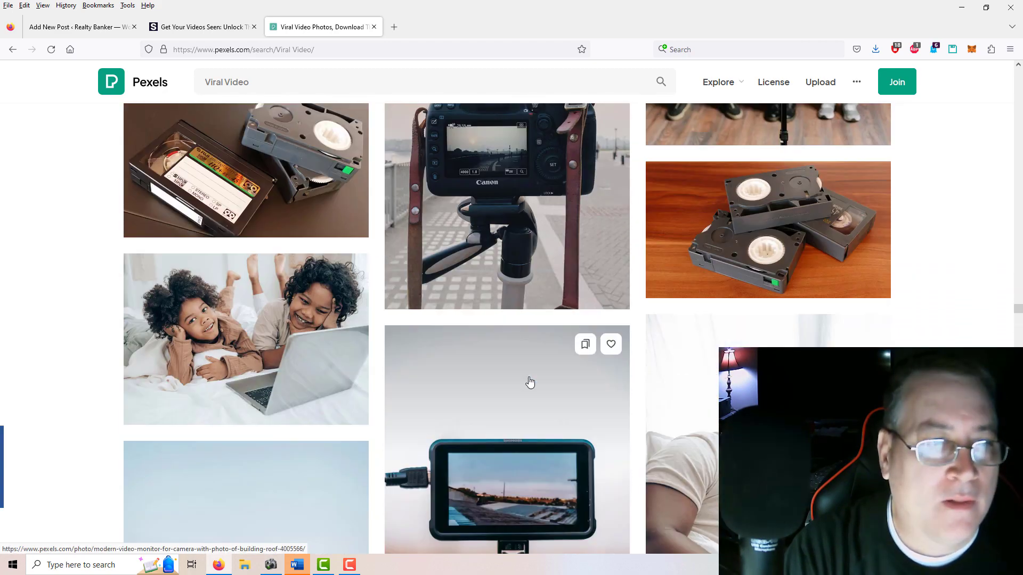
{"action": "scroll", "coordinate": [531, 378], "scroll_direction": "up", "scroll_amount": 12}
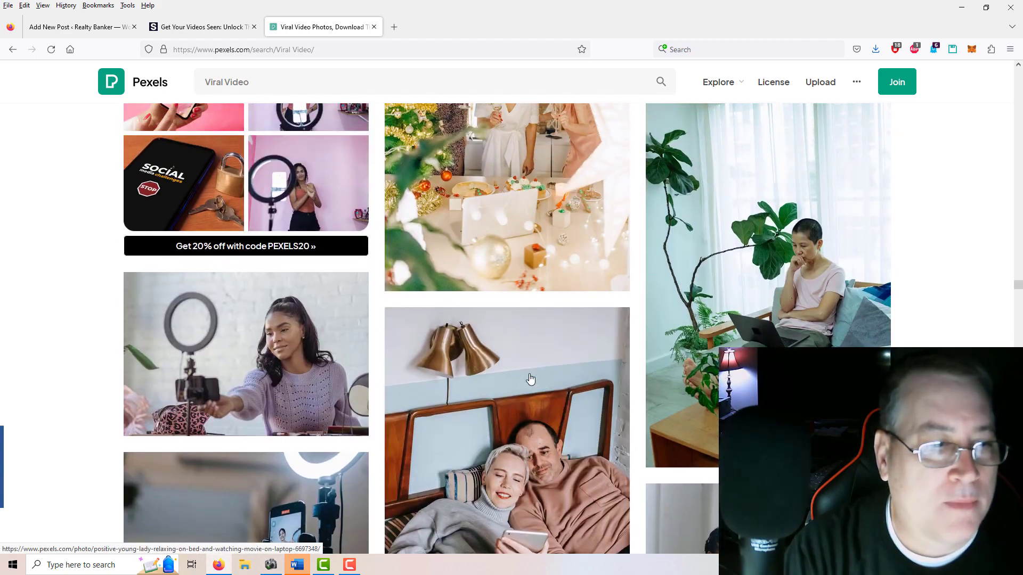
{"action": "scroll", "coordinate": [531, 379], "scroll_direction": "up", "scroll_amount": 15}
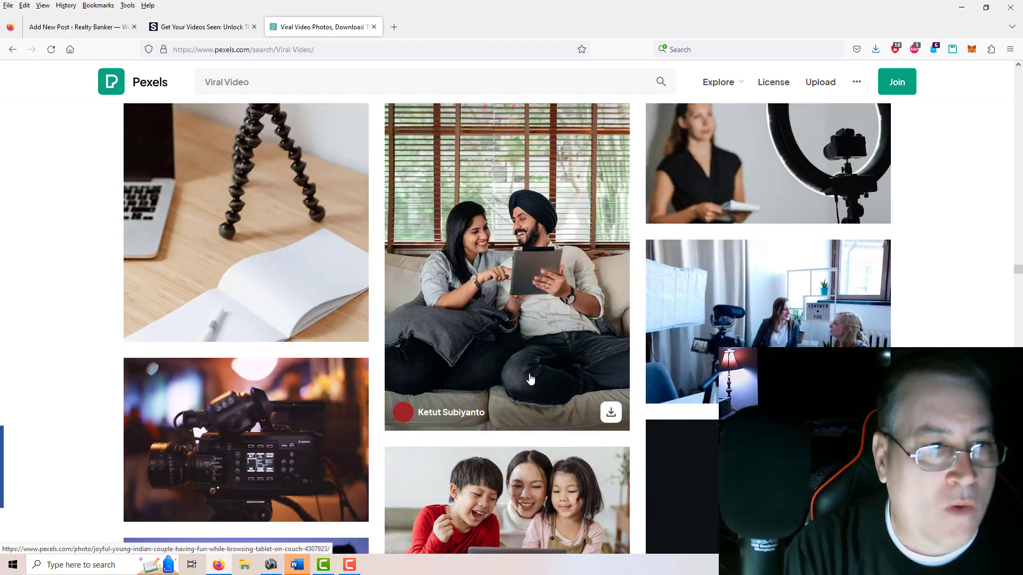
Step: Download the free Pexels photo of the young woman in a polka-dot blouse filming a video in a light apartment
{"action": "scroll", "coordinate": [531, 379], "scroll_direction": "up", "scroll_amount": 5}
{"action": "scroll", "coordinate": [530, 379], "scroll_direction": "down", "scroll_amount": 3}
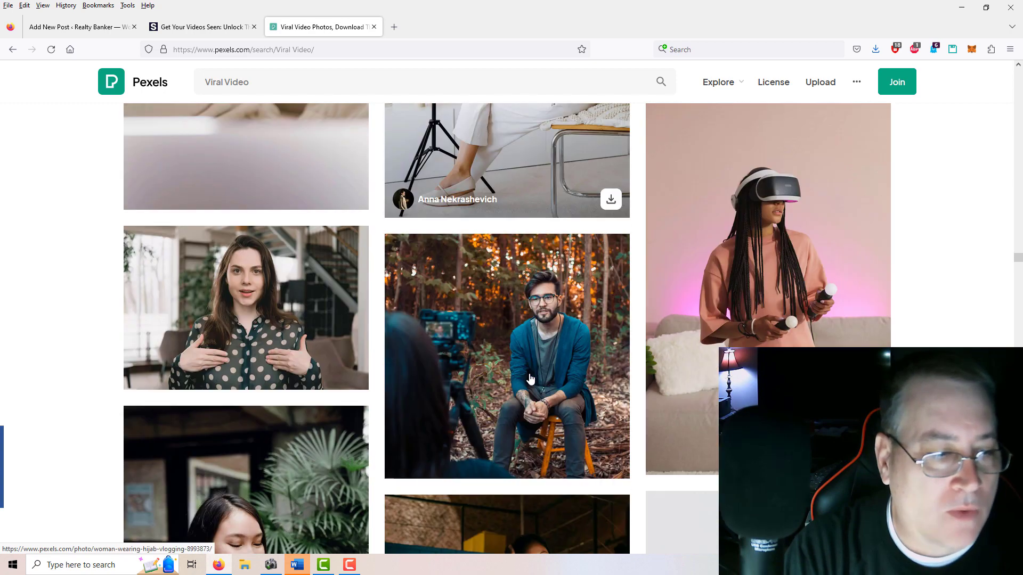
{"action": "left_click", "coordinate": [292, 313]}
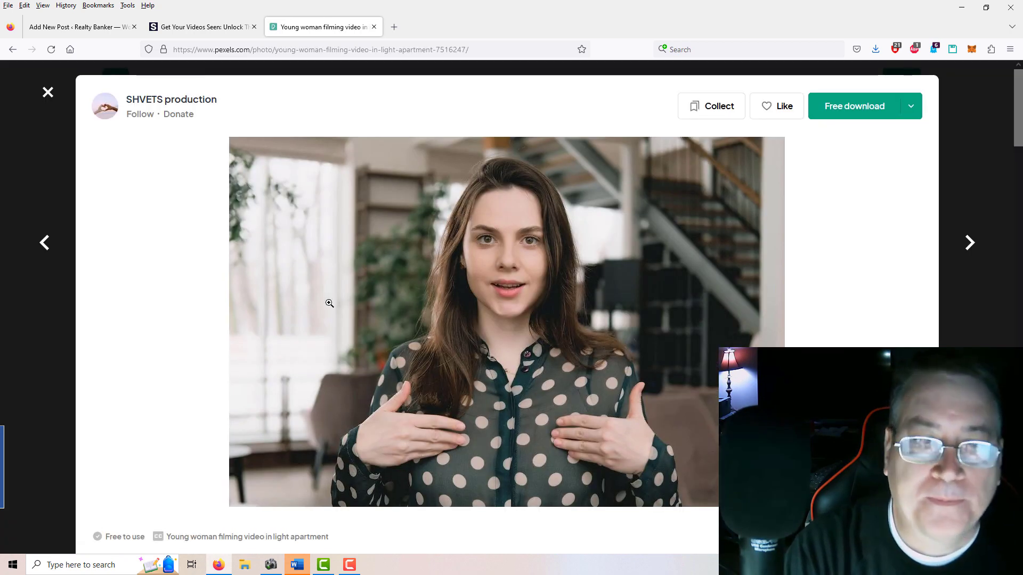
{"action": "left_click", "coordinate": [862, 110]}
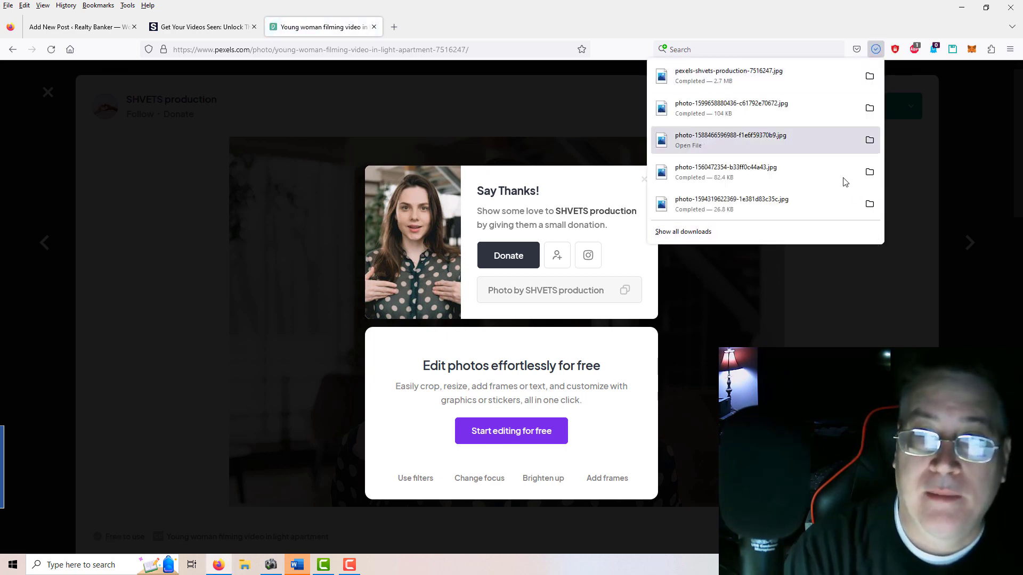
Step: Move the downloaded pexels-shvets-production-7516247 image from the Downloads folder into the Realty Banker folder, and close the file window
{"action": "left_click", "coordinate": [869, 78]}
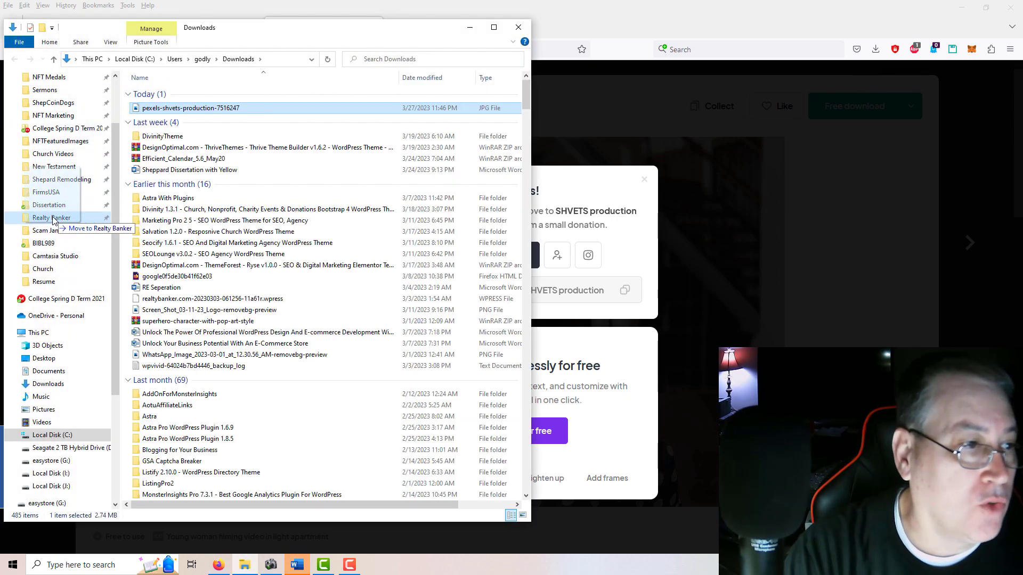
{"action": "left_click_drag", "start_coordinate": [54, 221], "coordinate": [53, 220]}
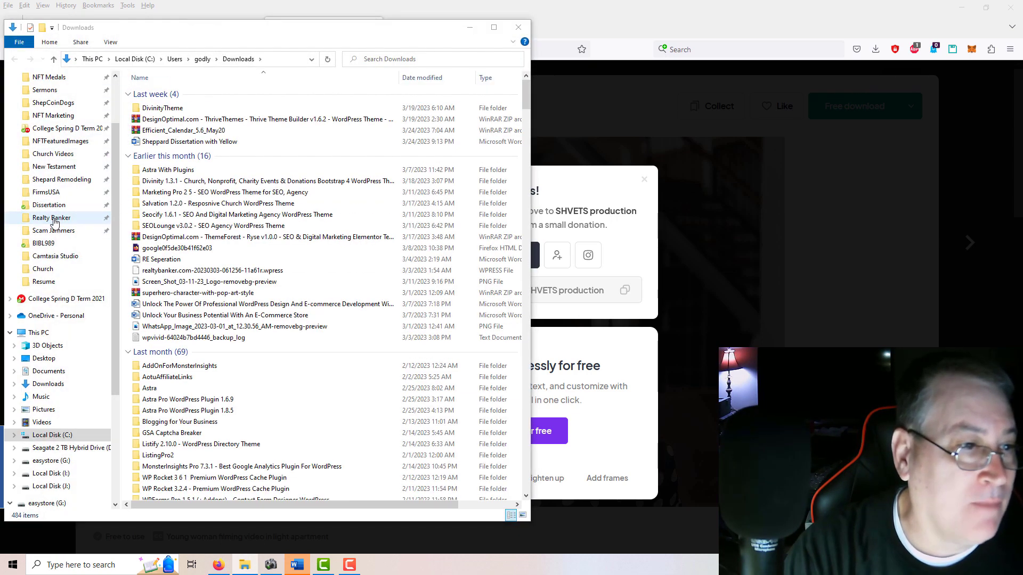
{"action": "left_click", "coordinate": [519, 29]}
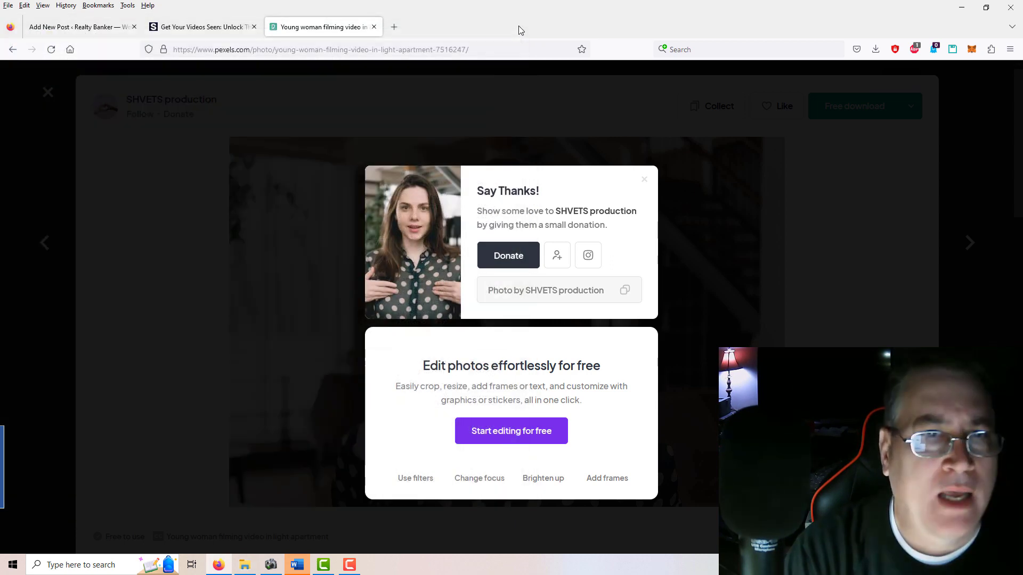
Step: Return to the WordPress post and insert an Image block in the empty paragraph above the Introduction heading
{"action": "left_click", "coordinate": [82, 27]}
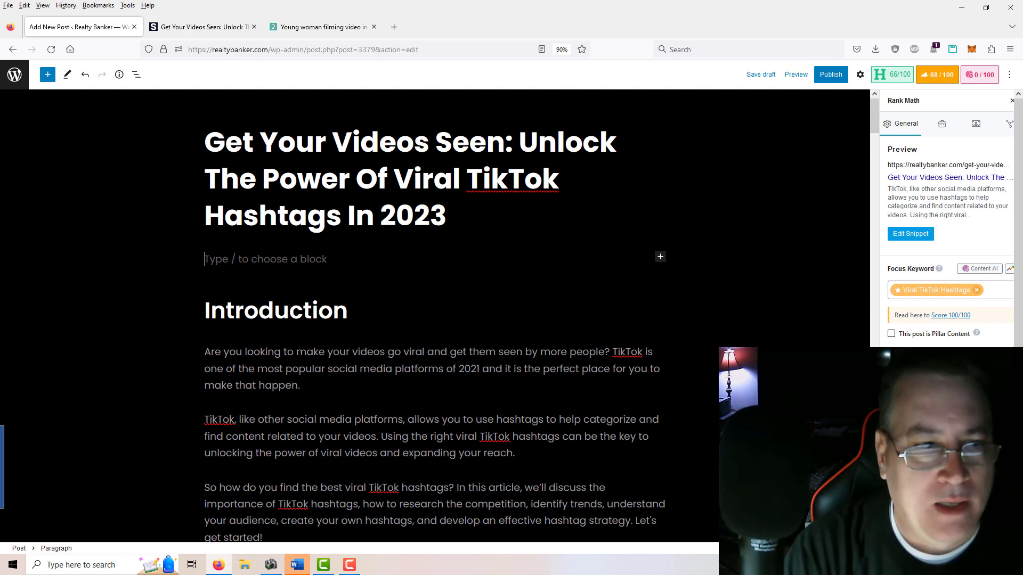
{"action": "left_click", "coordinate": [661, 258]}
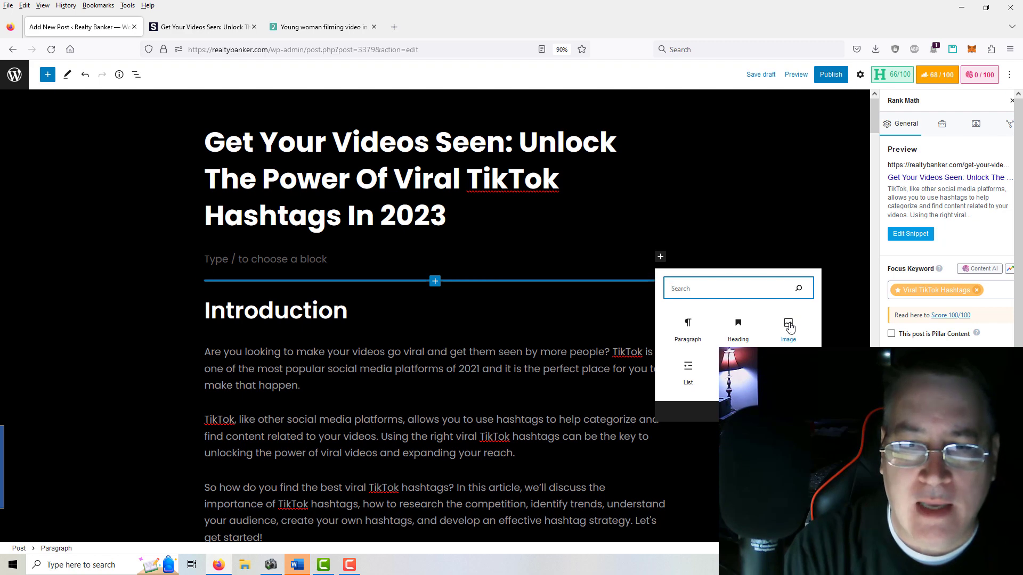
{"action": "left_click", "coordinate": [789, 326]}
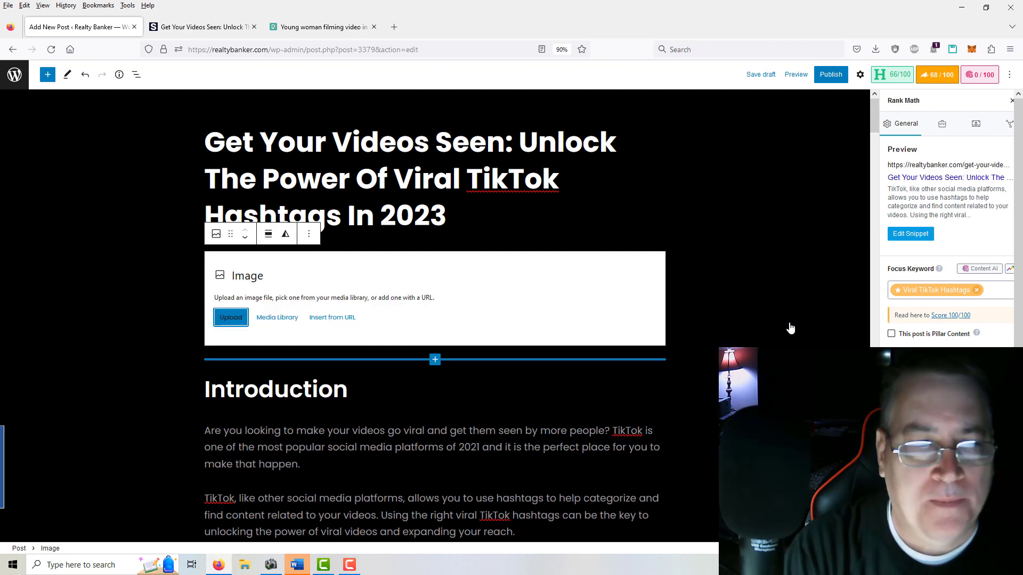
Step: Upload the Pexels woman photo and the four saved article images from the Realty Banker folder to the media library
{"action": "left_click", "coordinate": [277, 317]}
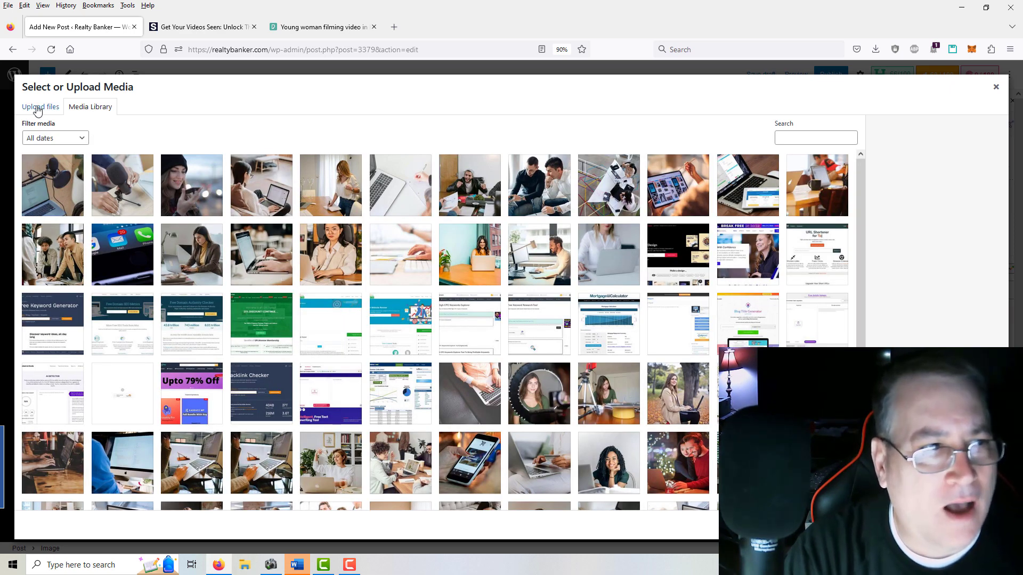
{"action": "left_click", "coordinate": [37, 109]}
{"action": "left_click", "coordinate": [504, 287]}
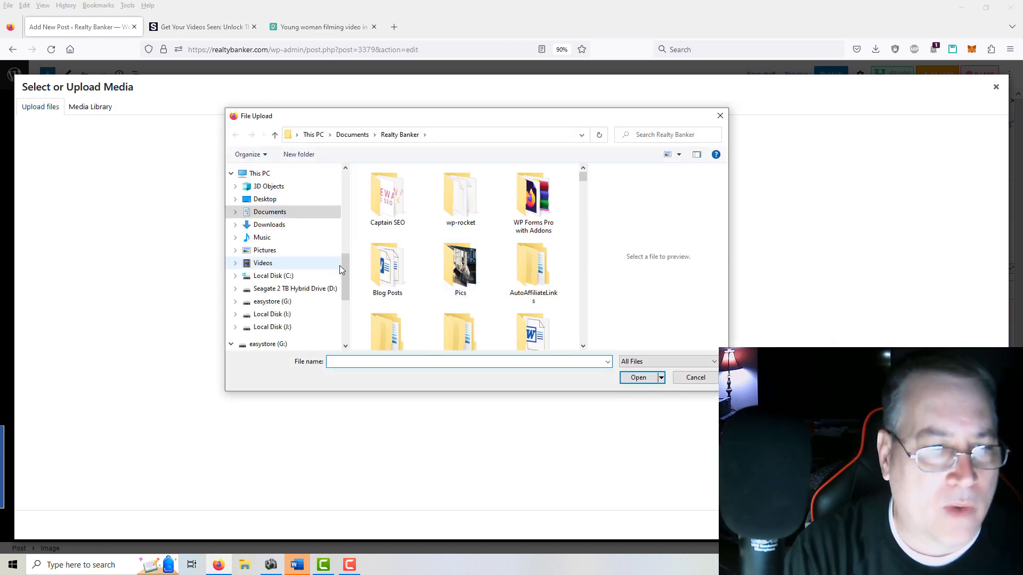
{"action": "scroll", "coordinate": [341, 262], "scroll_direction": "up", "scroll_amount": 5}
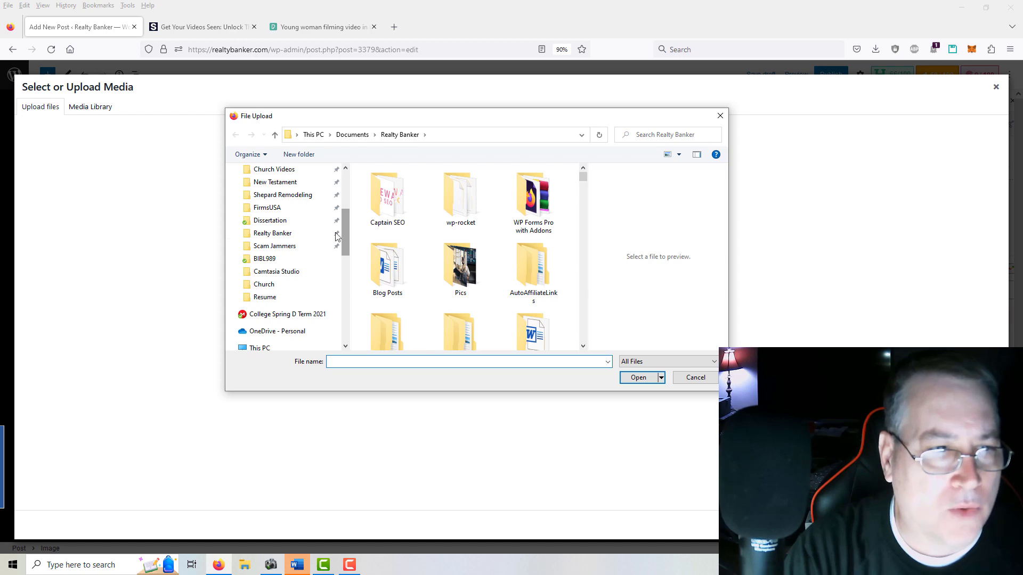
{"action": "left_click", "coordinate": [284, 236]}
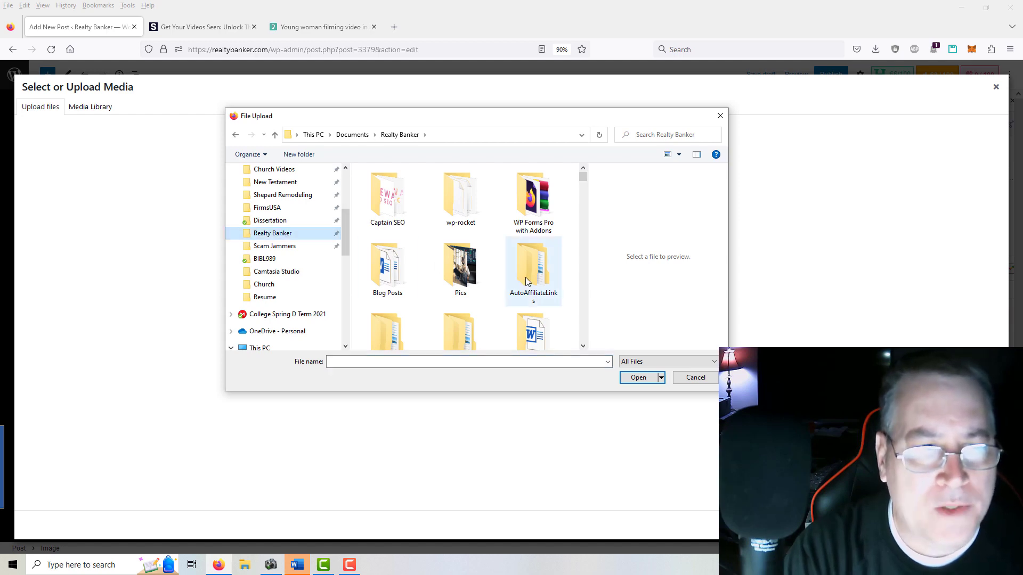
{"action": "scroll", "coordinate": [518, 270], "scroll_direction": "down", "scroll_amount": 5}
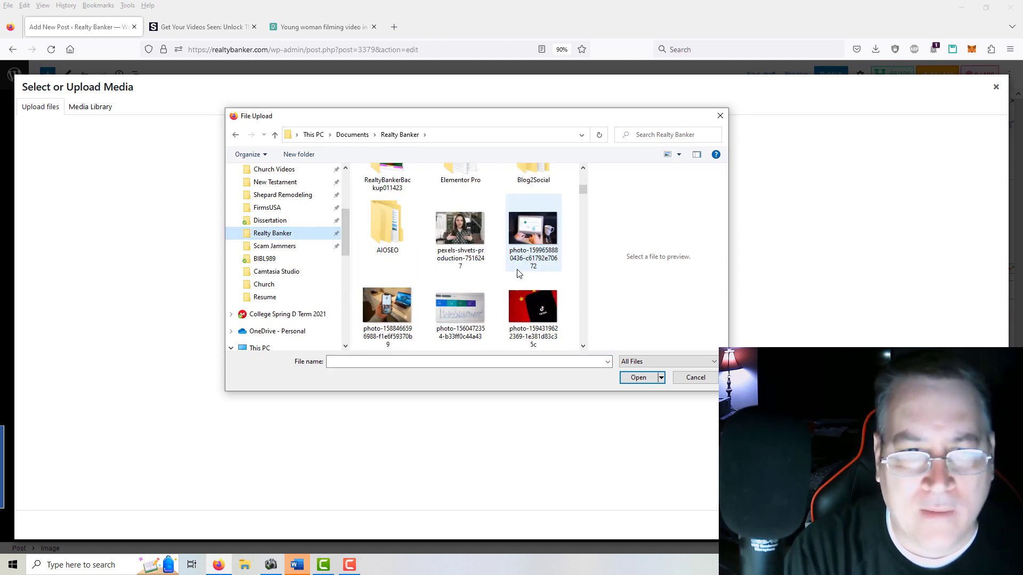
{"action": "left_click", "coordinate": [583, 346]}
{"action": "left_click", "coordinate": [583, 169]}
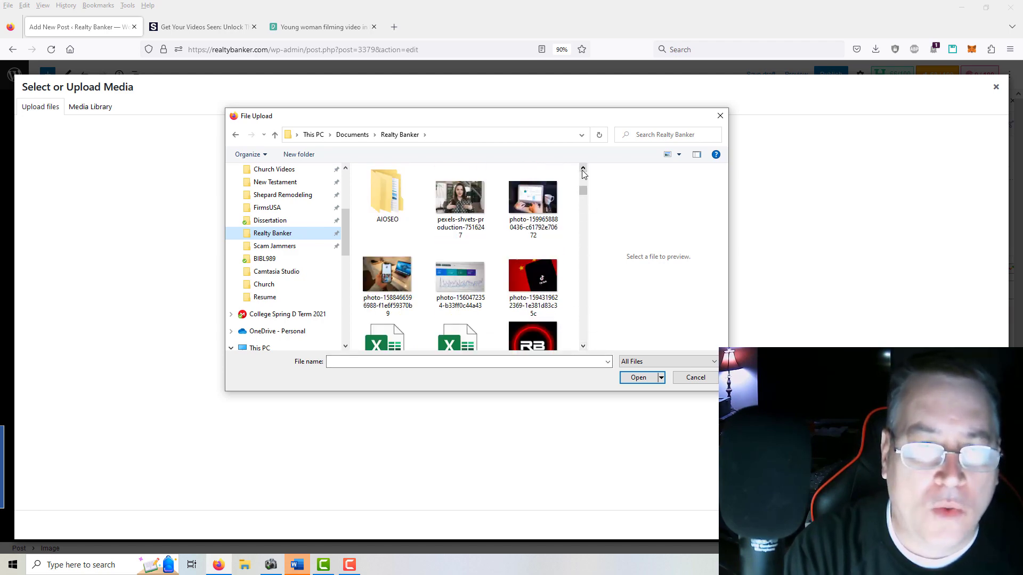
{"action": "left_click", "coordinate": [461, 202]}
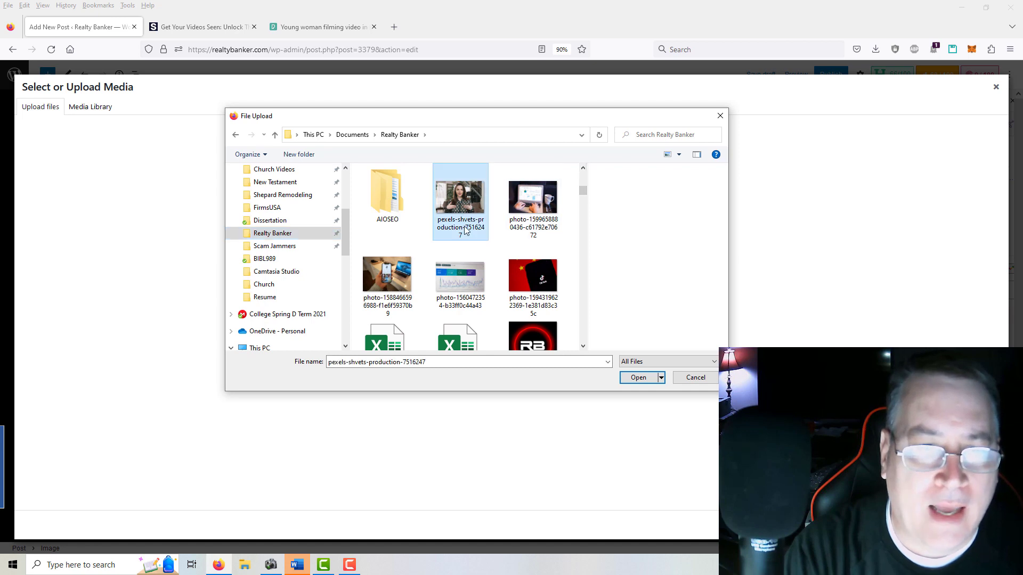
{"action": "left_click", "coordinate": [537, 285], "text": "shift"}
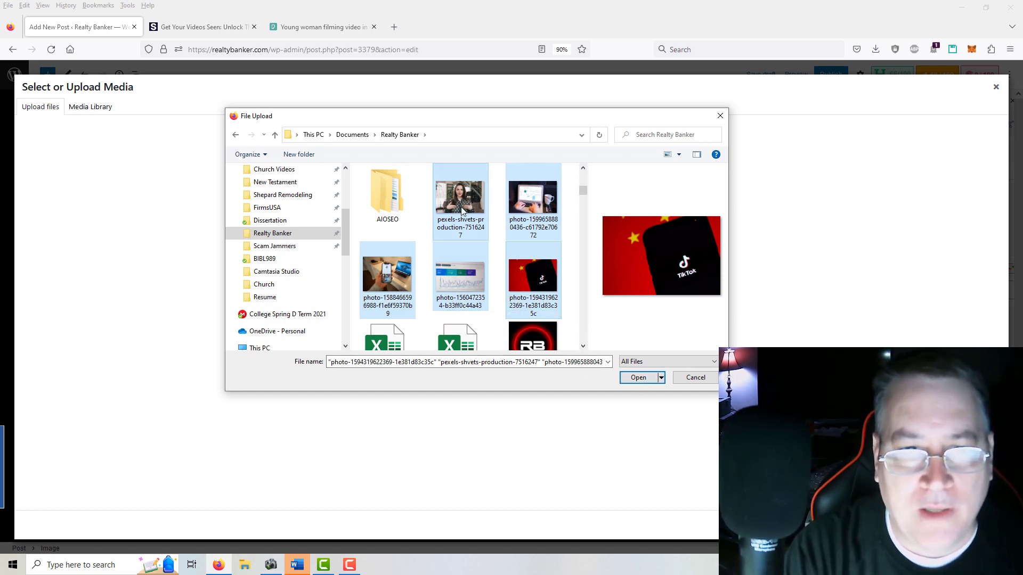
{"action": "left_click", "coordinate": [637, 378]}
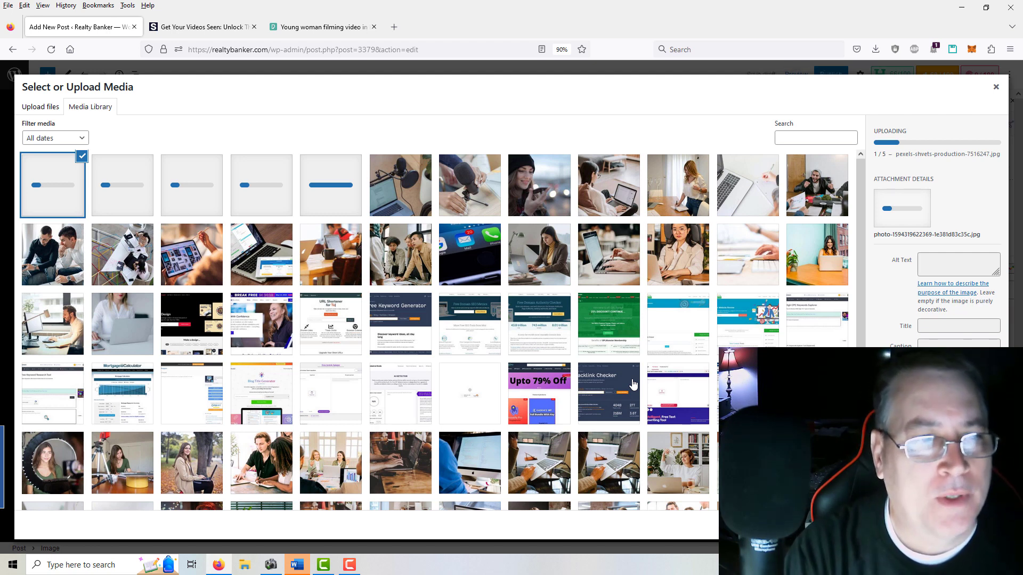
Step: Set the uploaded woman photo's alt text and title to "Viral TikTok Hashtags", copying the phrase for reuse and leaving the caption empty
{"action": "left_click", "coordinate": [341, 200]}
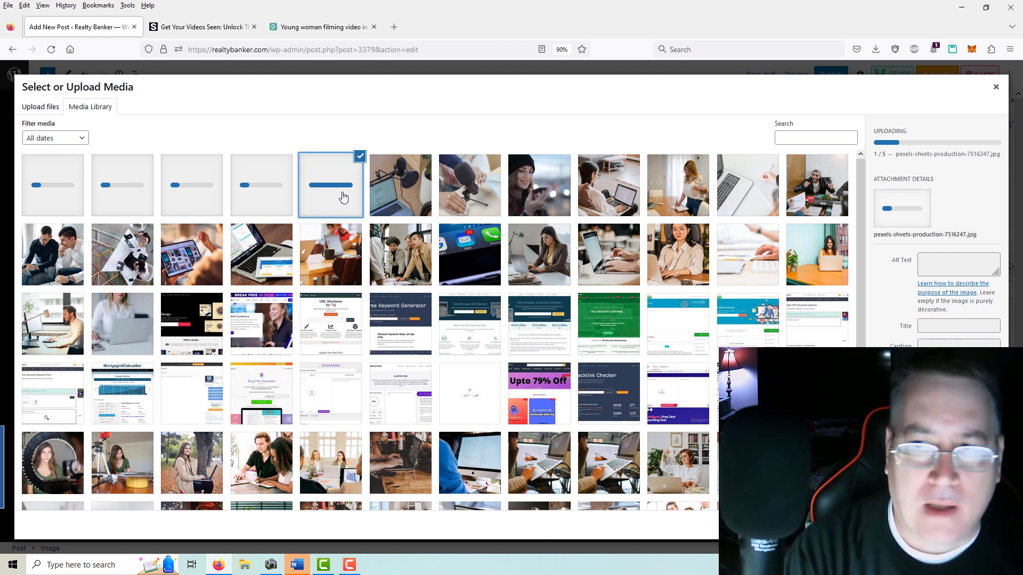
{"action": "left_click", "coordinate": [939, 266]}
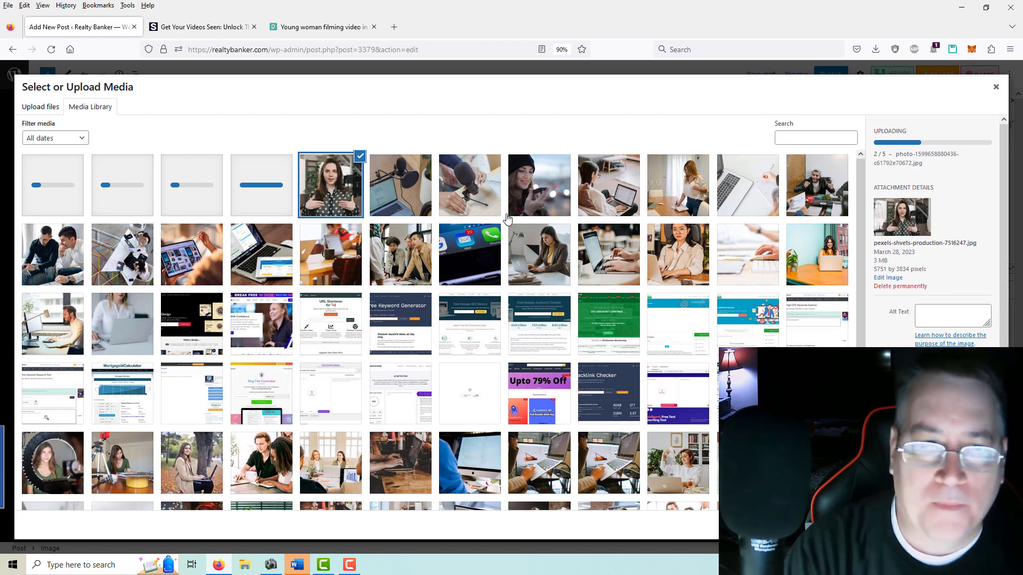
{"action": "left_click", "coordinate": [942, 314]}
{"action": "type", "text": "Viral TikTok Hashtags"}
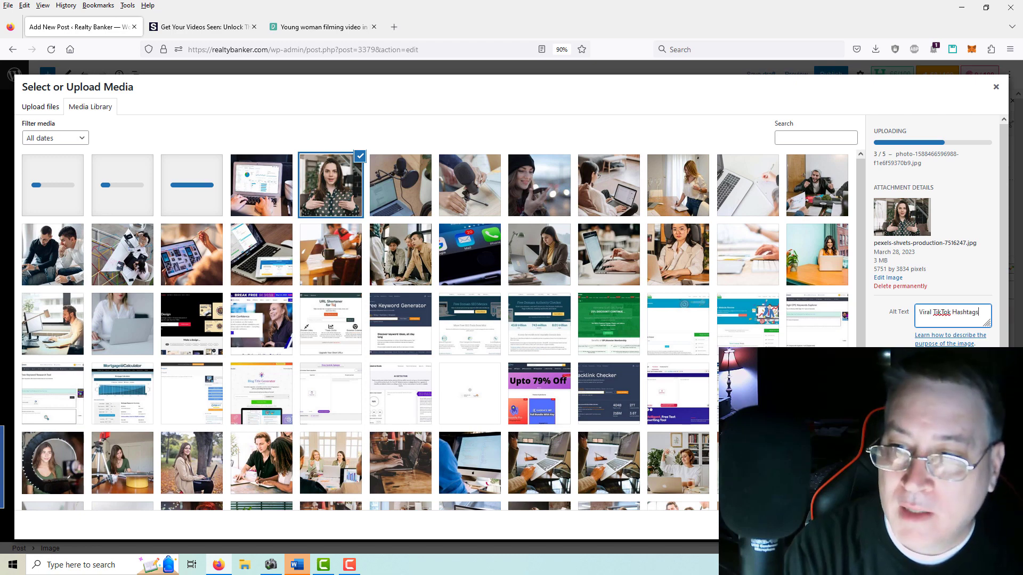
{"action": "key", "text": "Tab"}
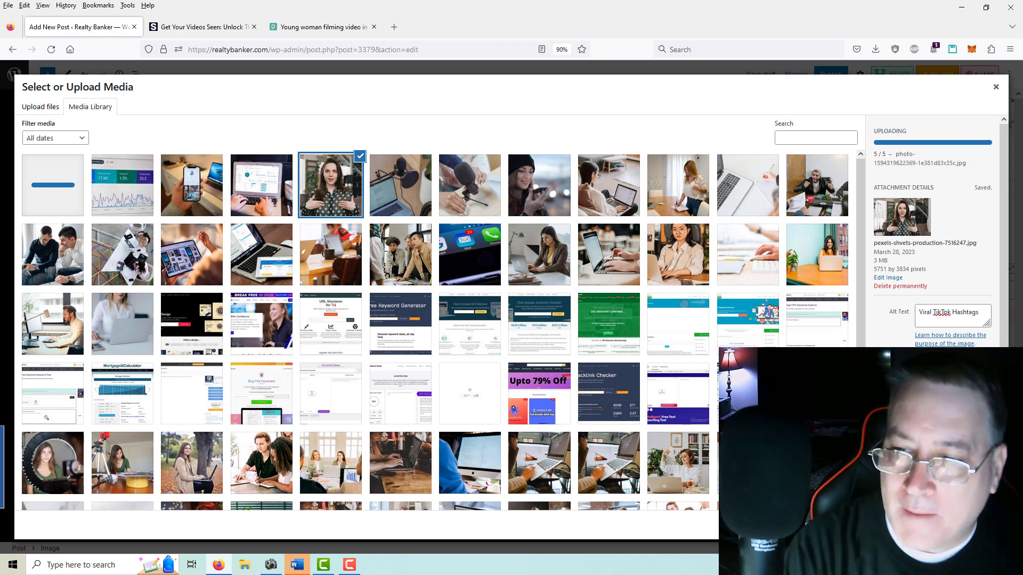
{"action": "type", "text": "Viral TikTok Hashtags"}
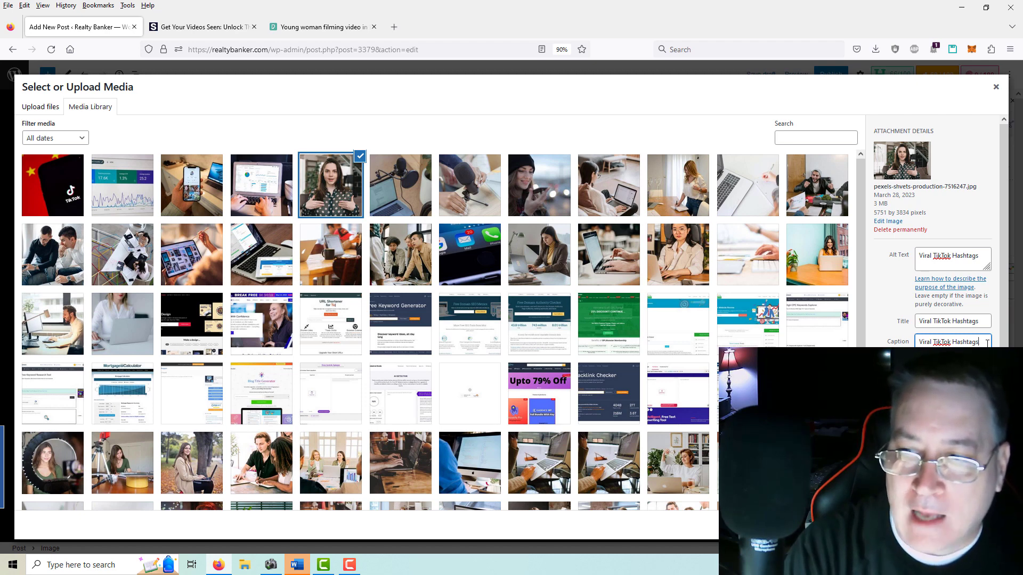
{"action": "key", "text": "ctrl+a"}
{"action": "key", "text": "ctrl+c"}
{"action": "key", "text": "BackSpace"}
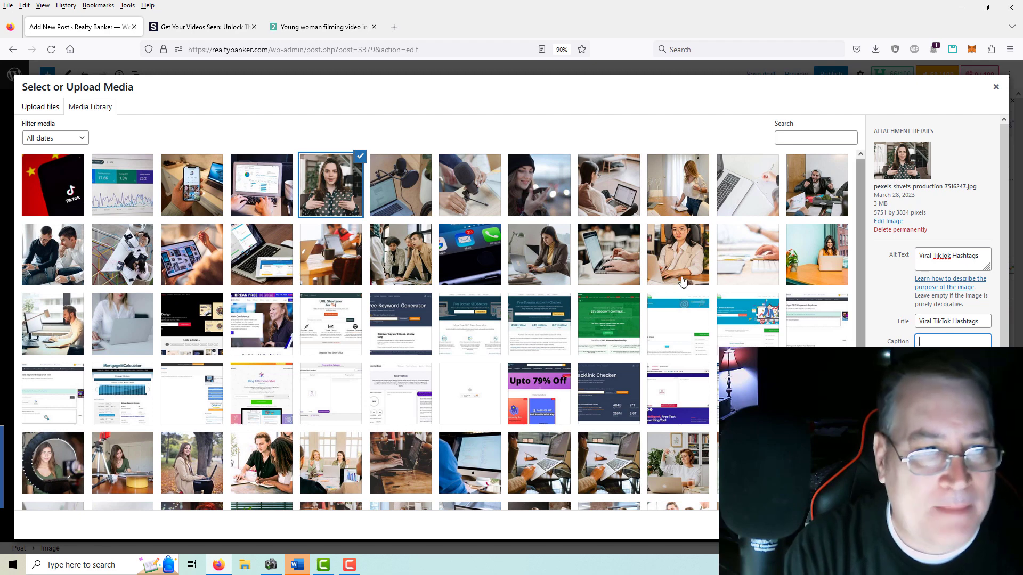
Step: Set the alt text and title of the laptop and coffee mug image to "Viral TikTok Hashtags"
{"action": "left_click", "coordinate": [268, 188]}
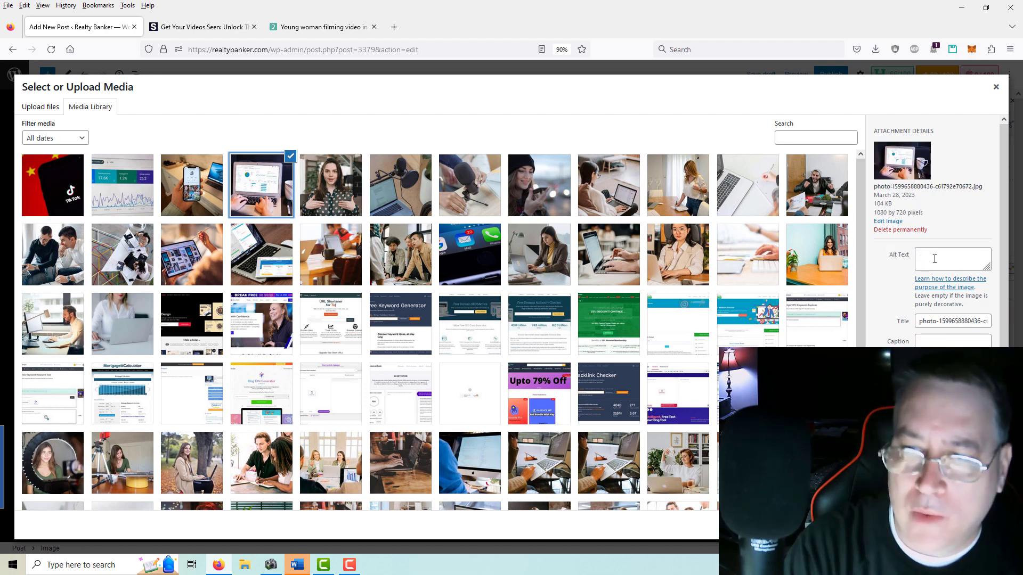
{"action": "triple_click", "coordinate": [924, 322]}
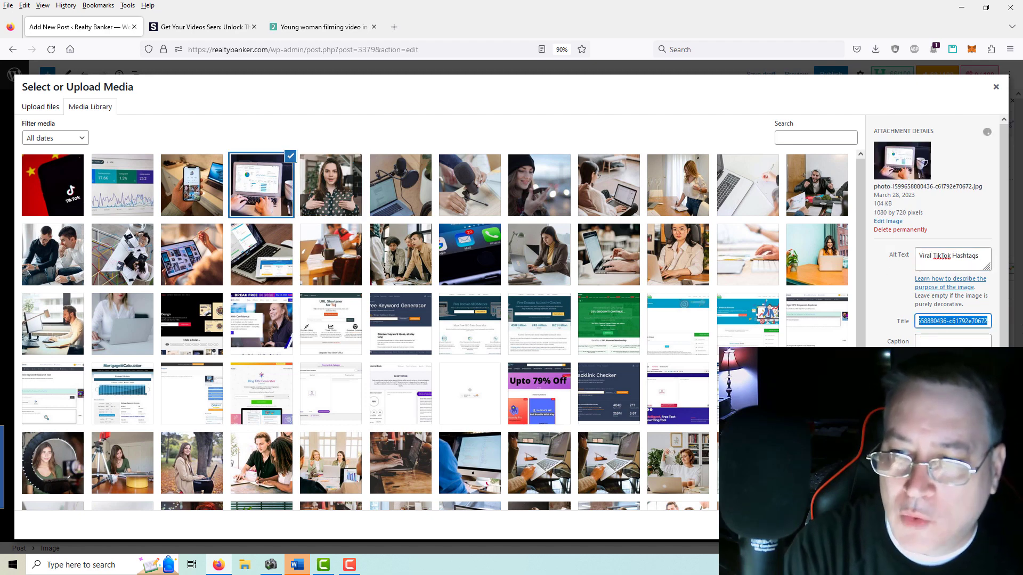
{"action": "key", "text": "ctrl+v"}
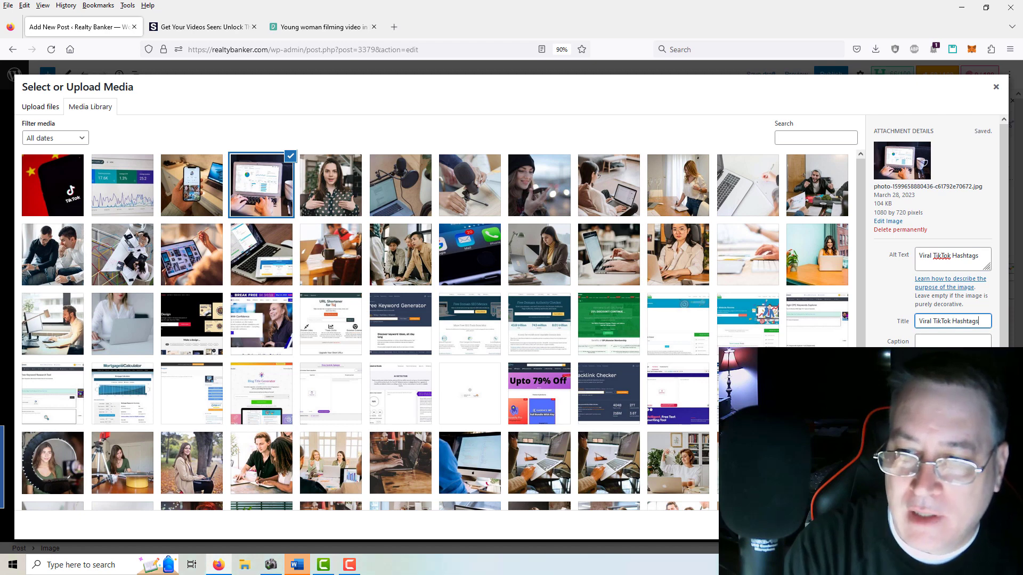
{"action": "key", "text": "Tab"}
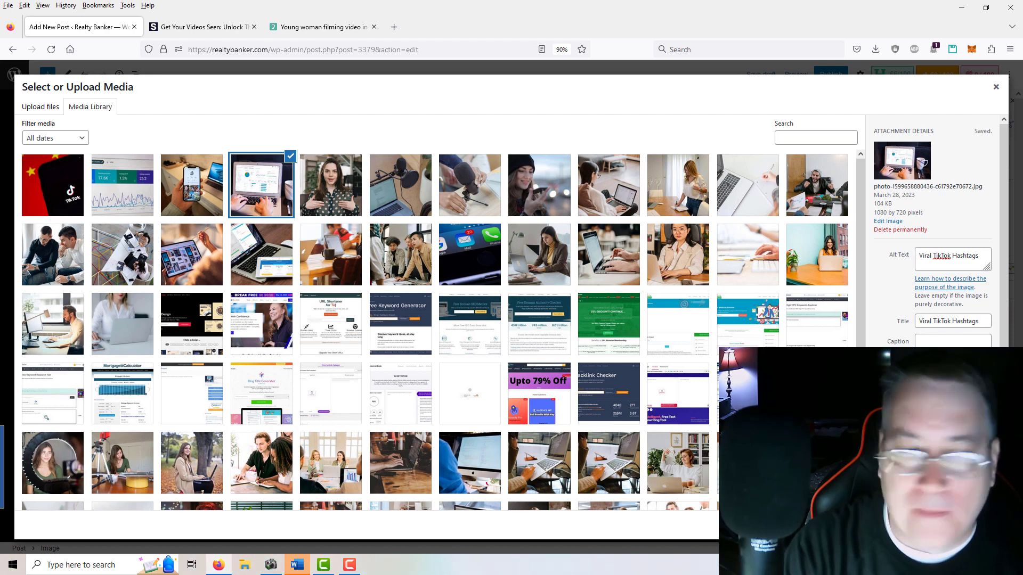
Step: Set the alt text and title of the image of a hand holding a phone to "Viral TikTok Hashtags"
{"action": "left_click", "coordinate": [193, 181]}
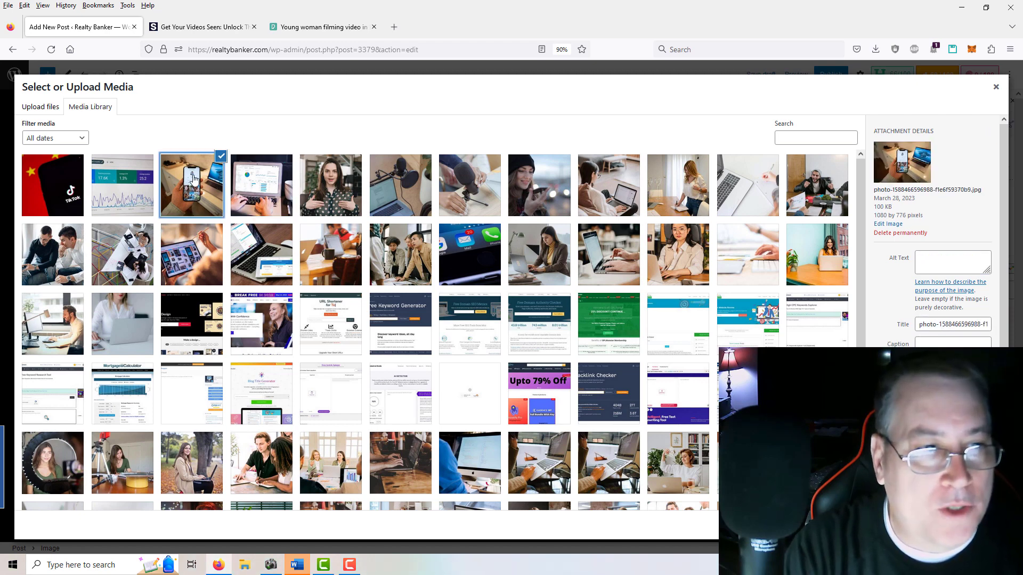
{"action": "left_click", "coordinate": [951, 263]}
{"action": "key", "text": "ctrl+v"}
{"action": "left_click_drag", "start_coordinate": [927, 324], "coordinate": [1008, 341]}
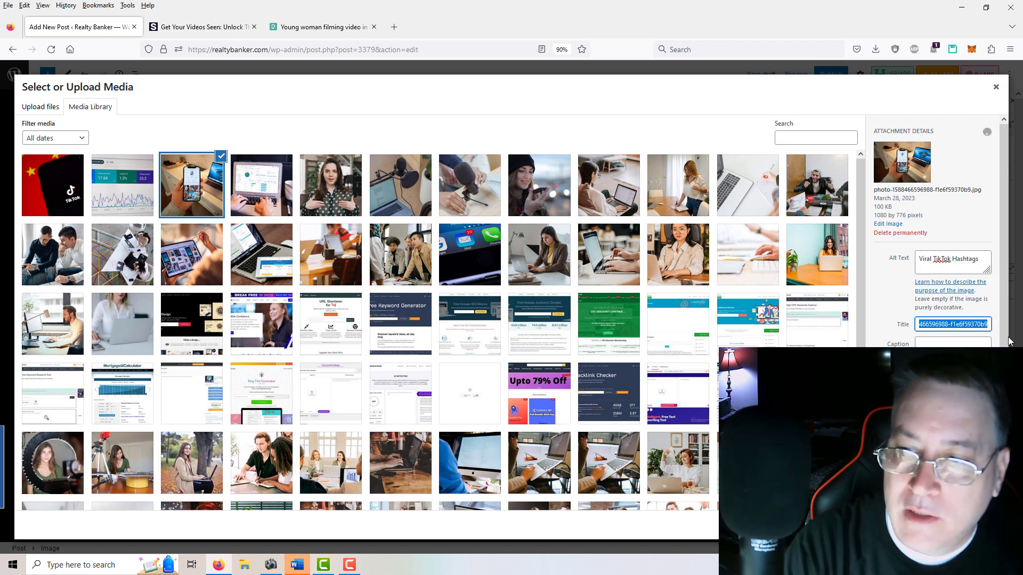
{"action": "key", "text": "ctrl+v"}
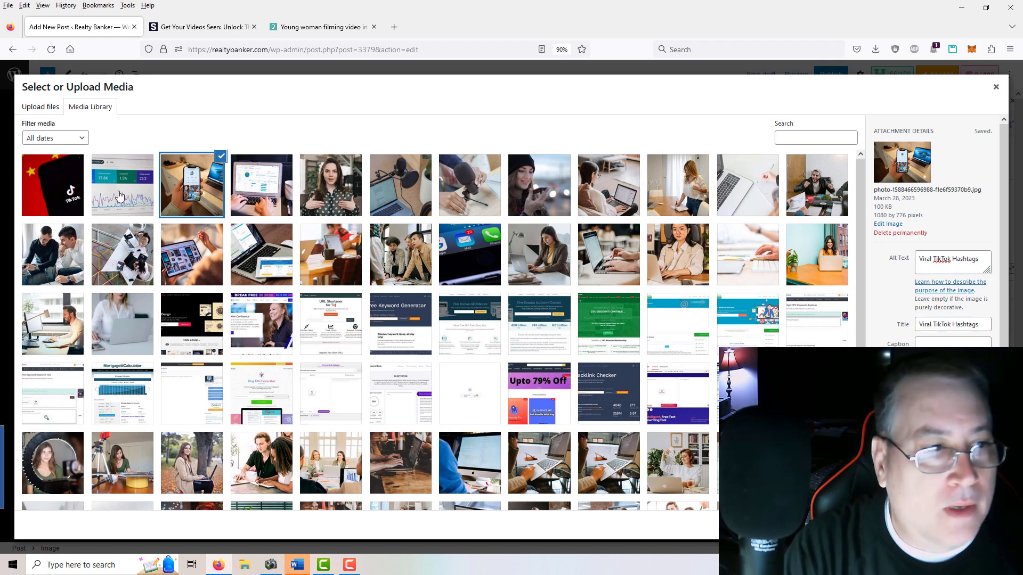
Step: Set the alt text and title of the analytics chart image to "Viral TikTok Hashtags"
{"action": "left_click", "coordinate": [120, 196]}
{"action": "left_click", "coordinate": [951, 256]}
{"action": "key", "text": "ctrl+v"}
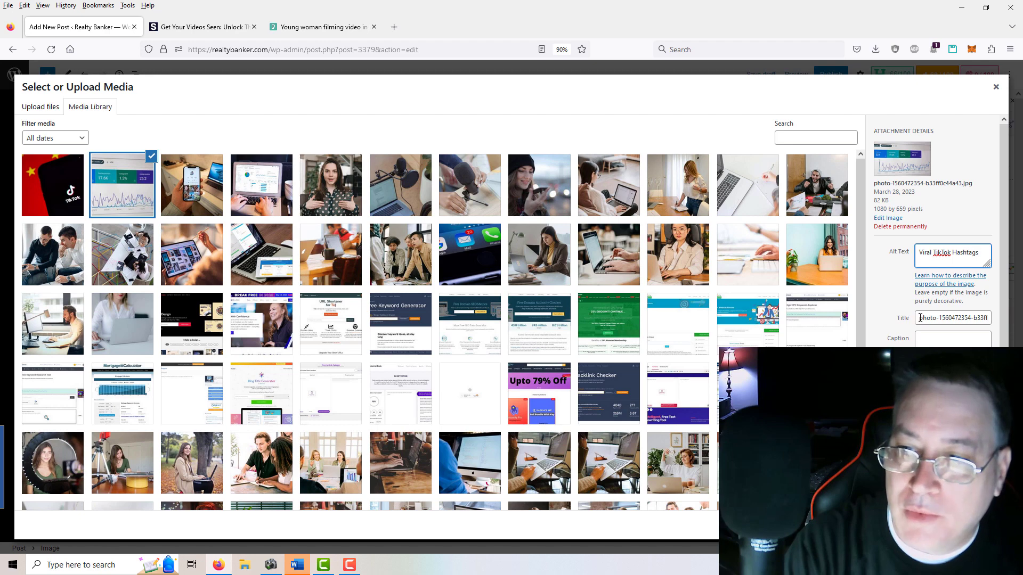
{"action": "left_click_drag", "start_coordinate": [920, 318], "coordinate": [991, 320]}
{"action": "key", "text": "ctrl+v"}
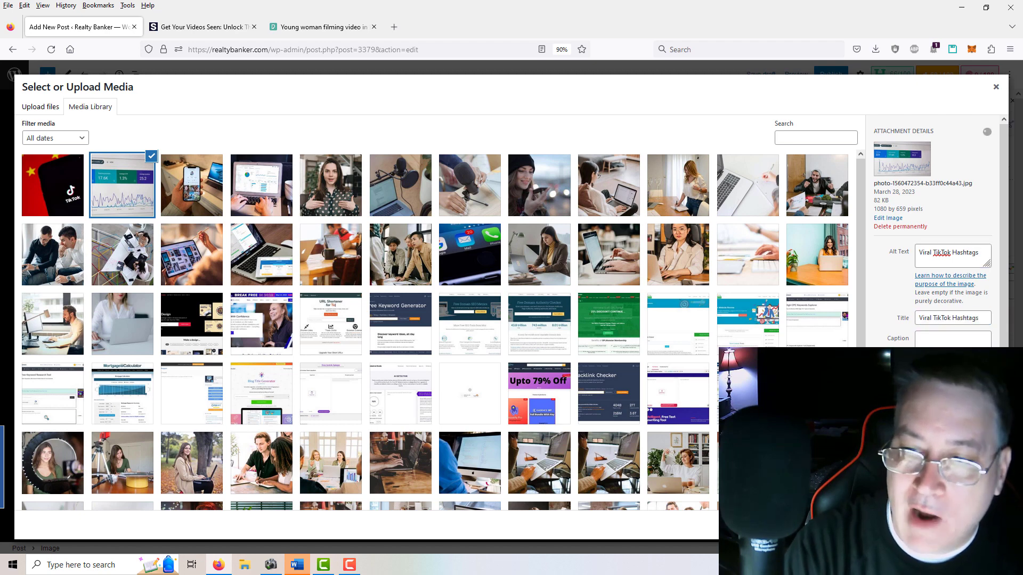
Step: Set the alt text and title of the TikTok phone image with the red flag to "Viral TikTok Hashtags"
{"action": "left_click", "coordinate": [56, 181]}
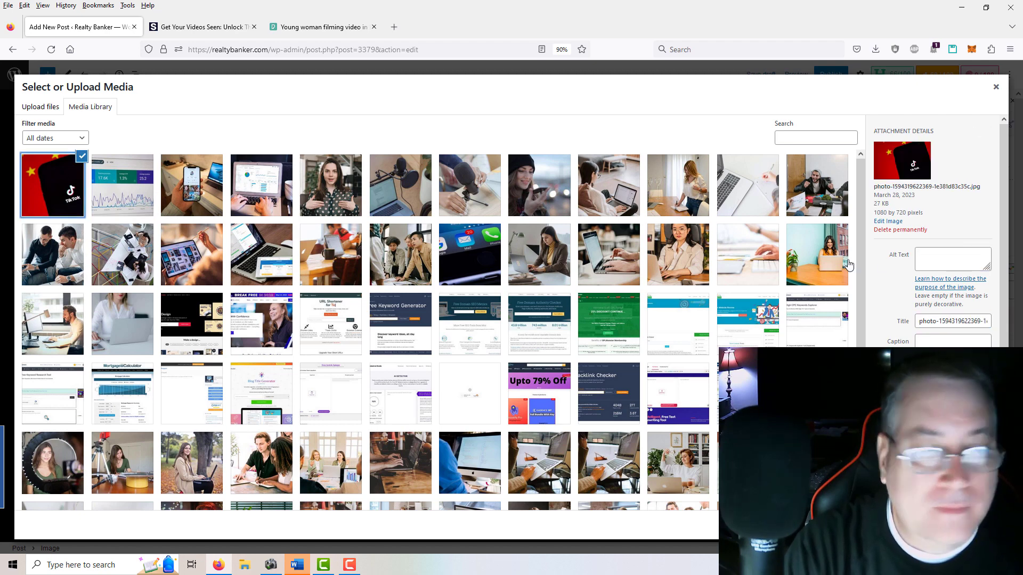
{"action": "left_click", "coordinate": [956, 254]}
{"action": "key", "text": "ctrl+v"}
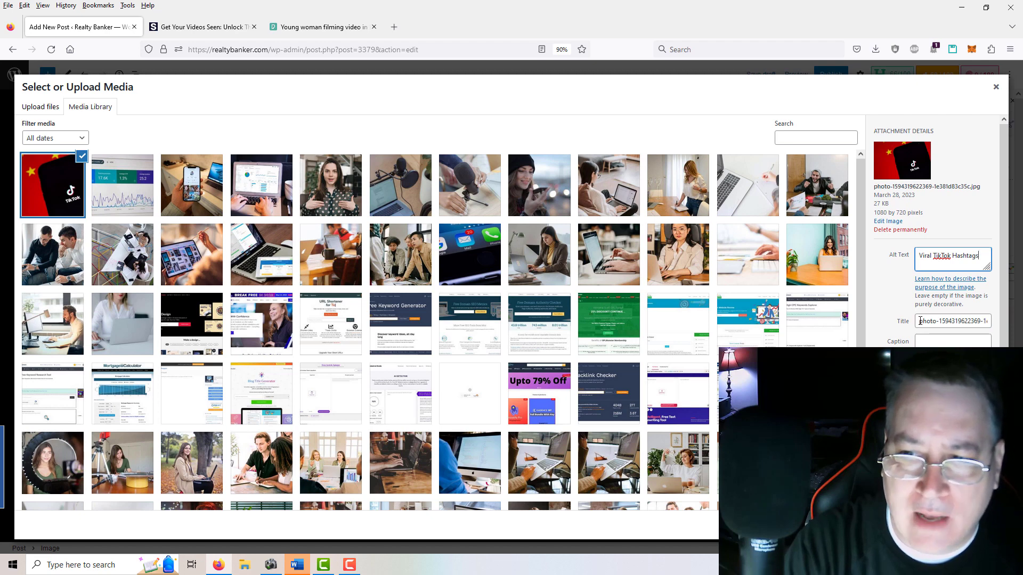
{"action": "left_click_drag", "start_coordinate": [920, 321], "coordinate": [1013, 316]}
{"action": "key", "text": "ctrl+v"}
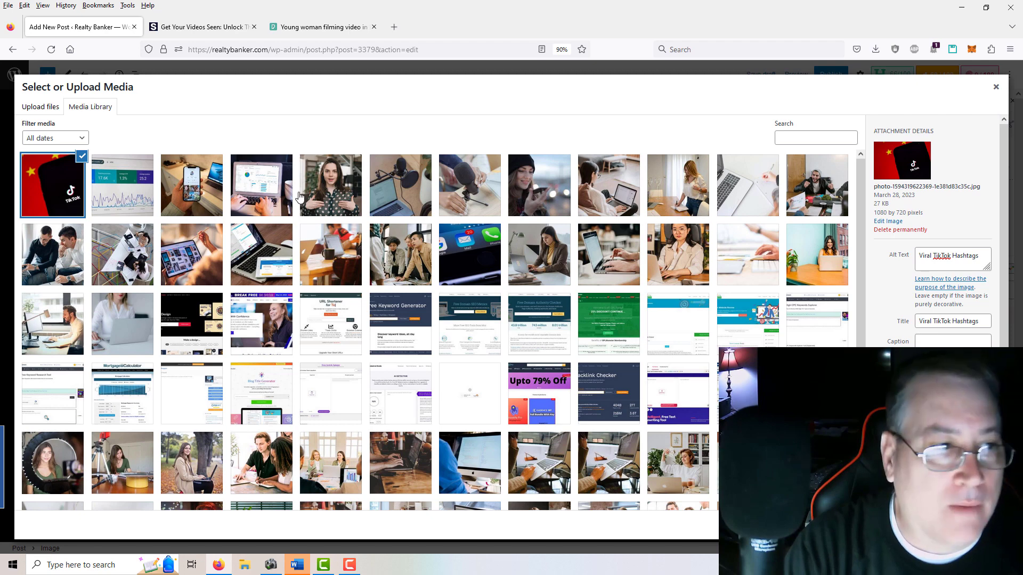
Step: Insert the photo of the woman in the polka-dot blouse above the Introduction heading and shrink it to about half the column width
{"action": "left_click", "coordinate": [352, 195]}
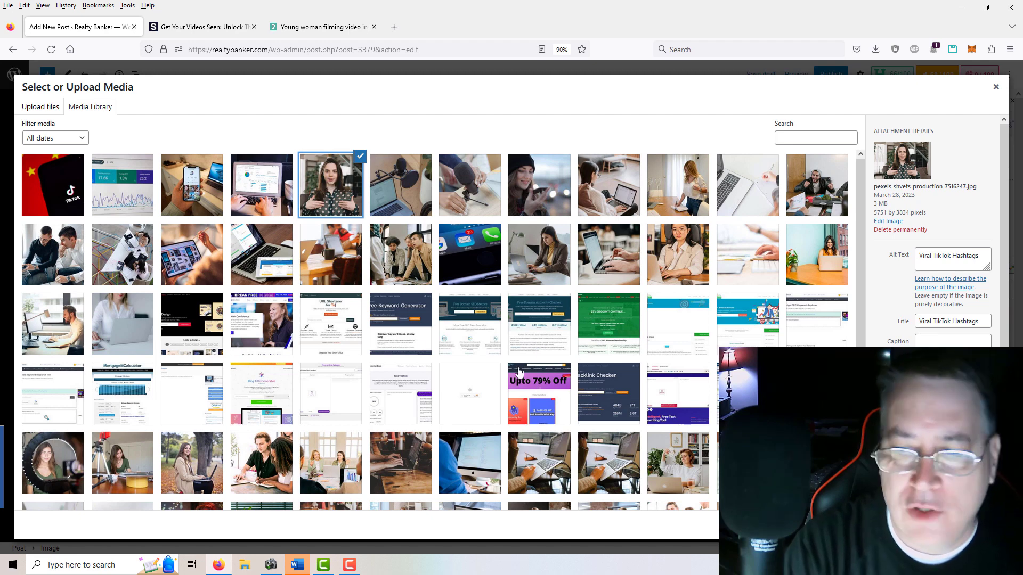
{"action": "double_click", "coordinate": [331, 185]}
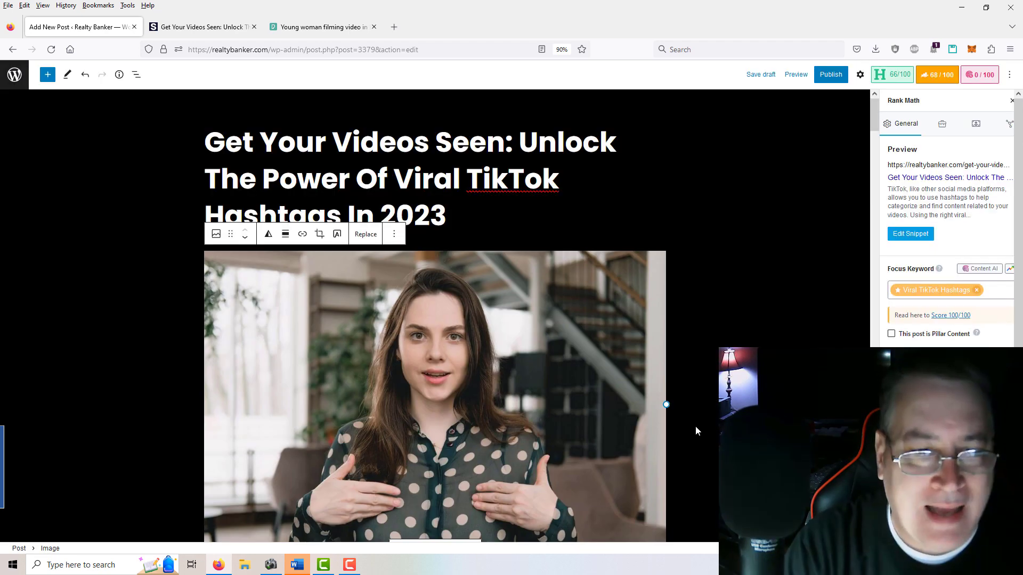
{"action": "scroll", "coordinate": [684, 331], "scroll_direction": "down", "scroll_amount": 2}
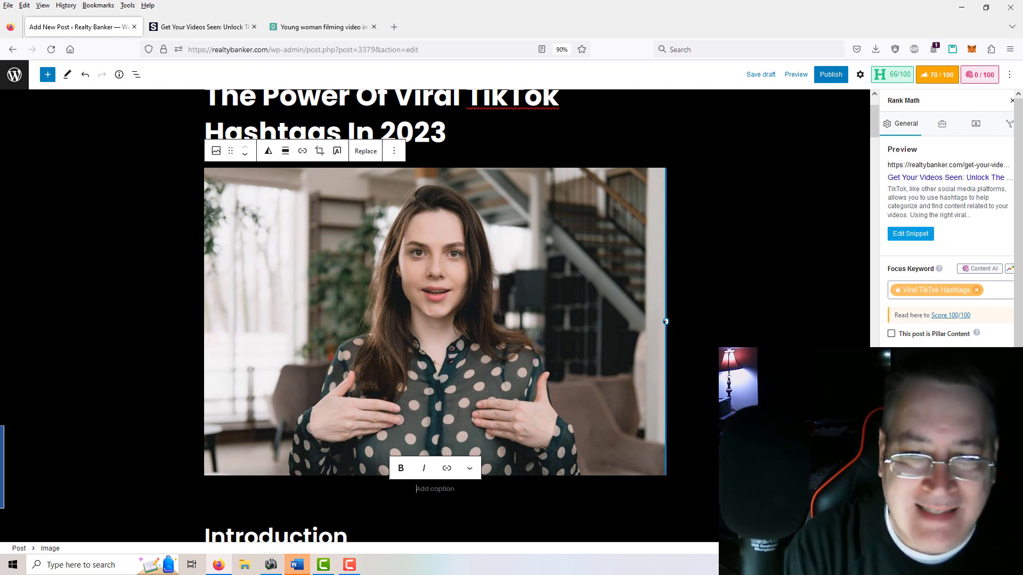
{"action": "left_click_drag", "start_coordinate": [666, 321], "coordinate": [453, 317]}
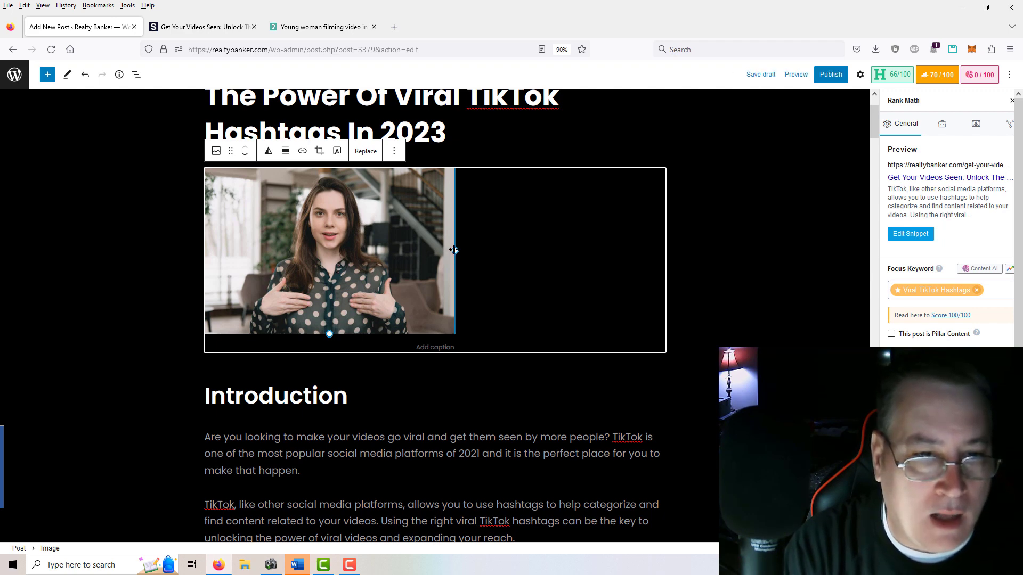
{"action": "left_click_drag", "start_coordinate": [455, 251], "coordinate": [326, 208]}
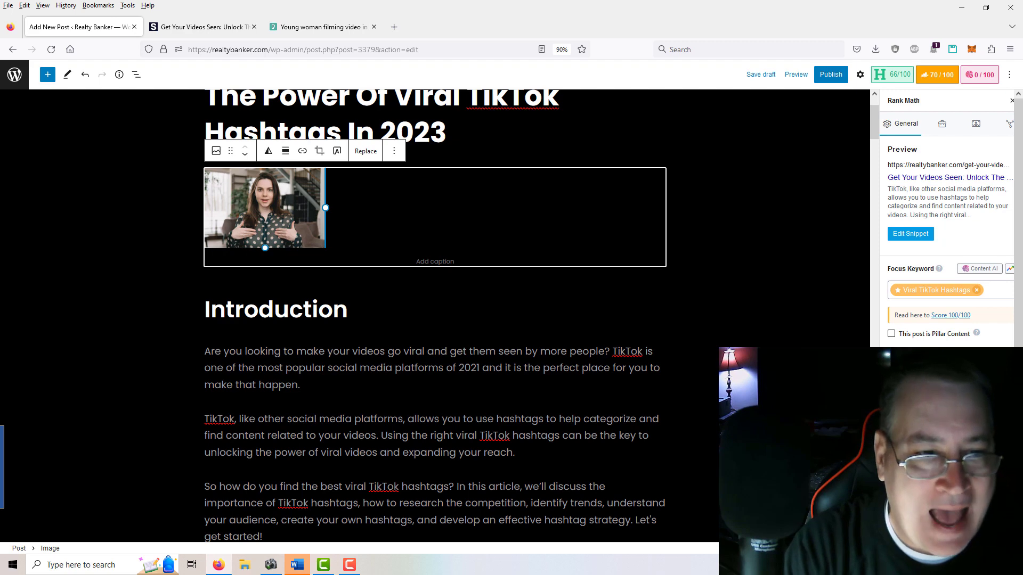
{"action": "left_click_drag", "start_coordinate": [326, 208], "coordinate": [455, 251]}
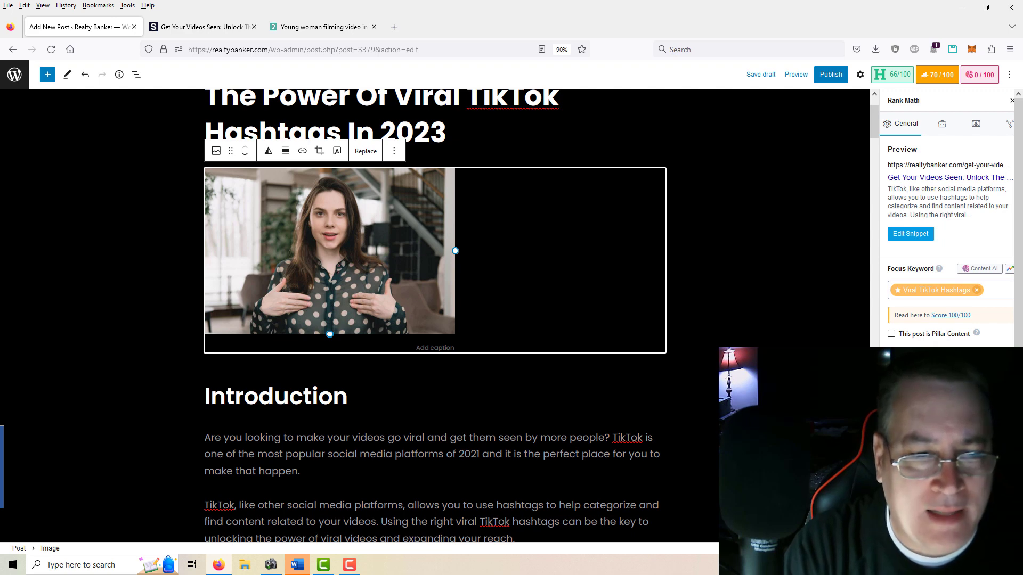
{"action": "left_click", "coordinate": [347, 395]}
Step: Replace the TikTok phone image below the introduction with its media library copy and shrink it to about half the column width
{"action": "scroll", "coordinate": [487, 372], "scroll_direction": "down", "scroll_amount": 8}
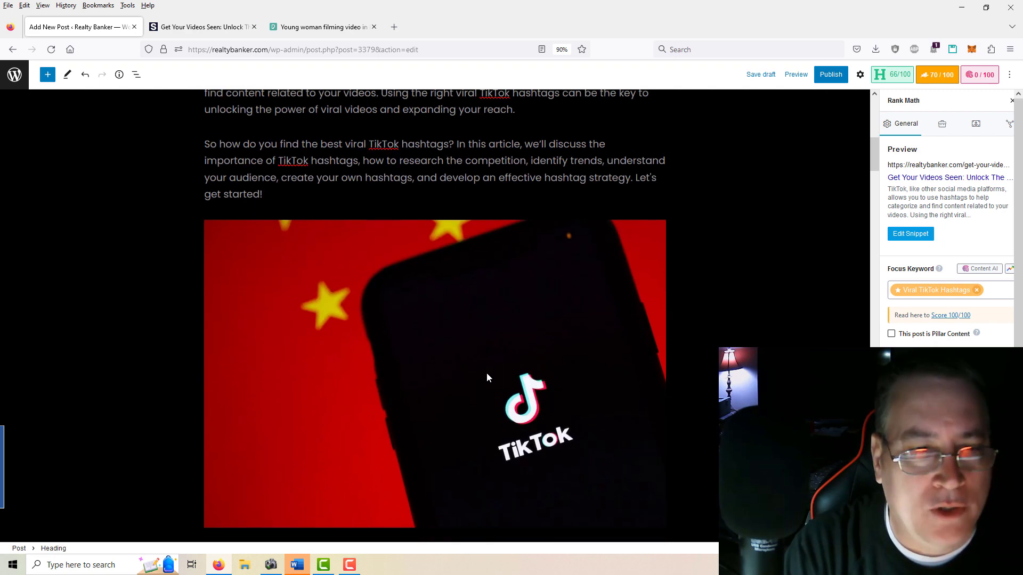
{"action": "left_click", "coordinate": [451, 372]}
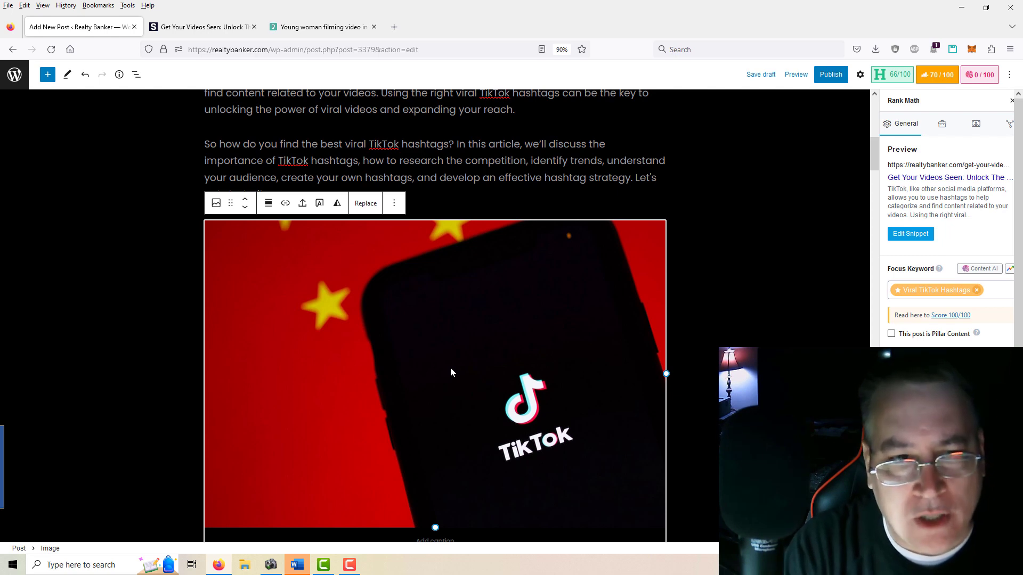
{"action": "left_click", "coordinate": [362, 208]}
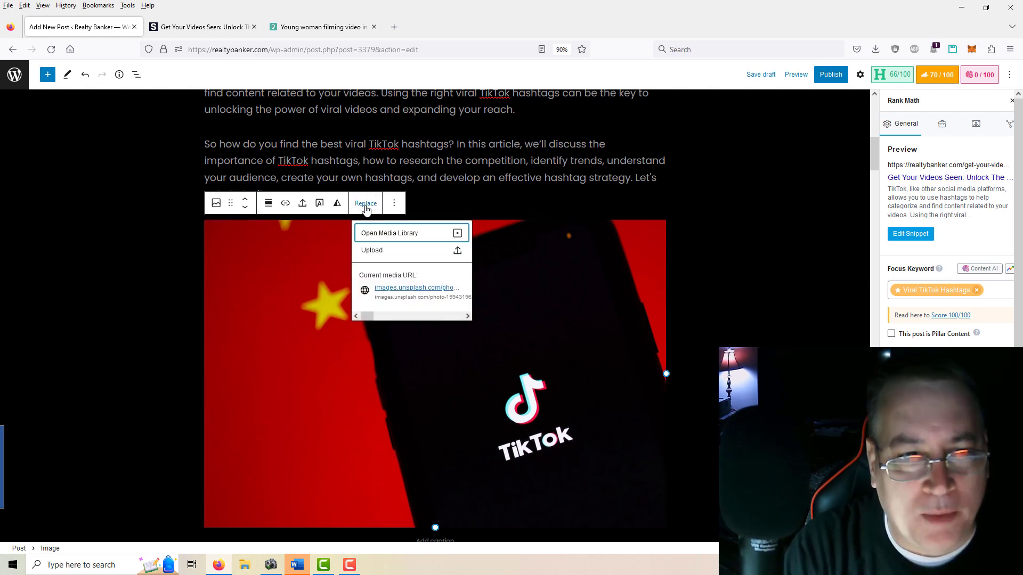
{"action": "left_click", "coordinate": [391, 235]}
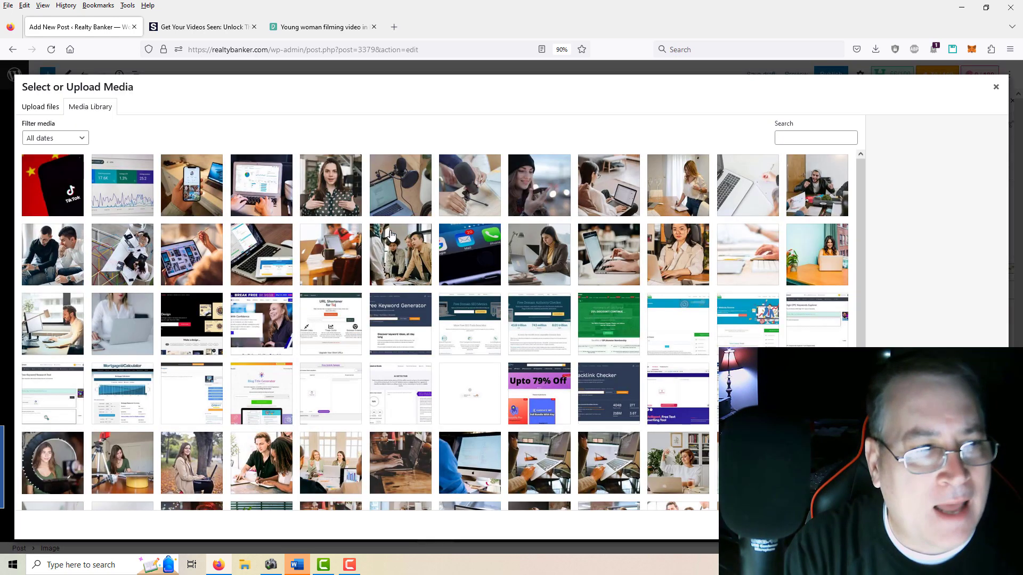
{"action": "left_click", "coordinate": [59, 187]}
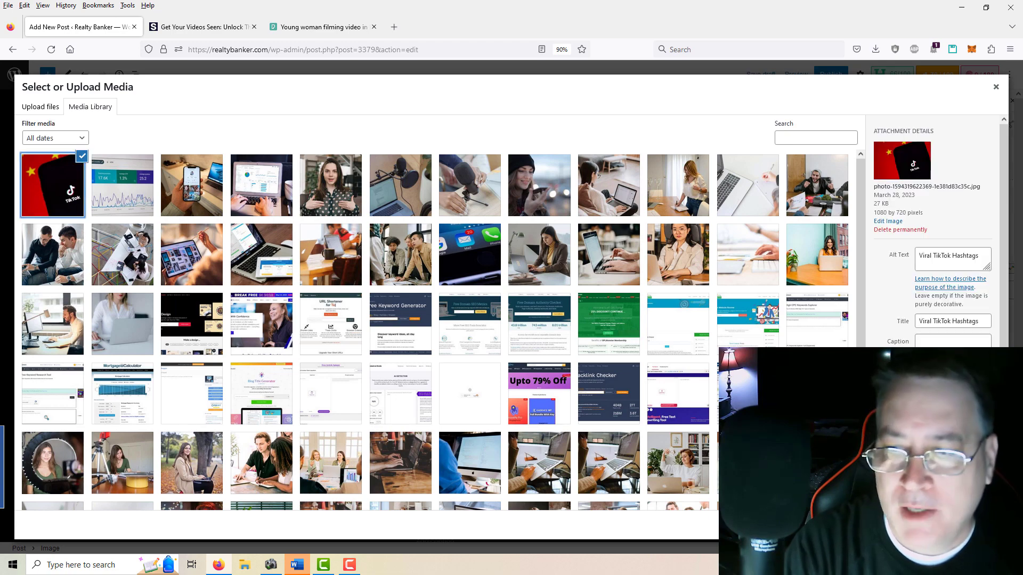
{"action": "left_click", "coordinate": [981, 525]}
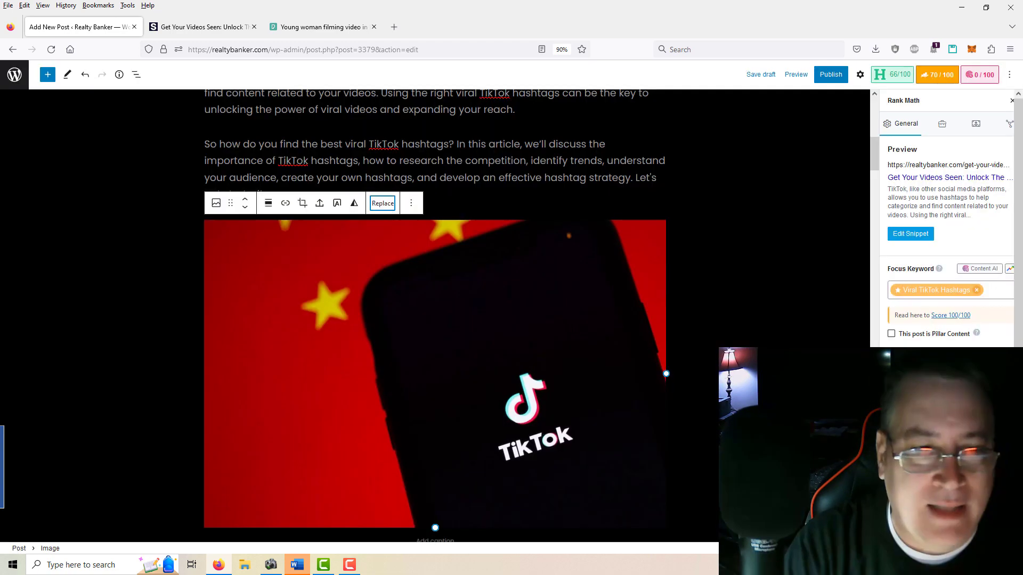
{"action": "left_click_drag", "start_coordinate": [666, 373], "coordinate": [455, 303]}
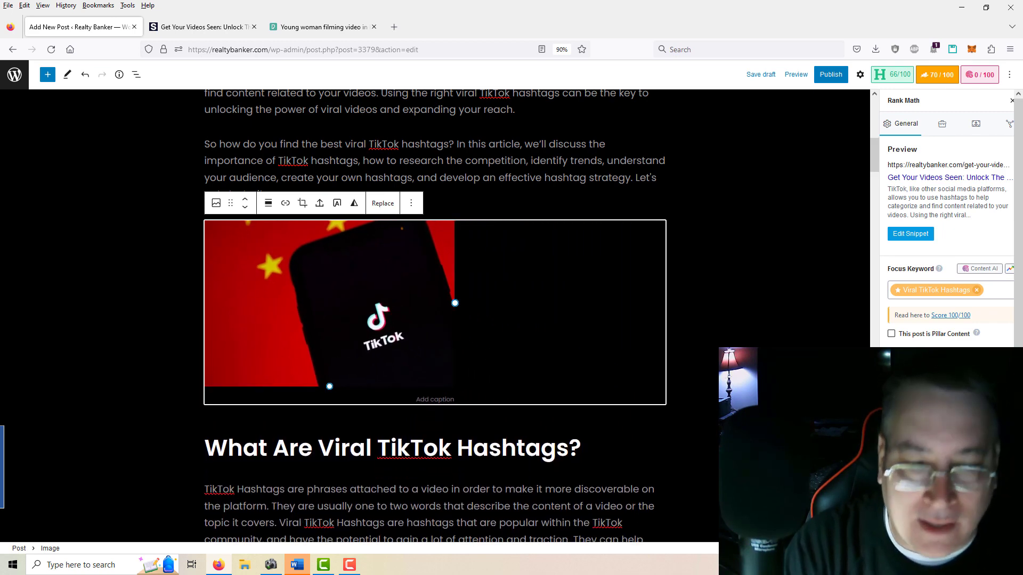
{"action": "key", "text": "Escape"}
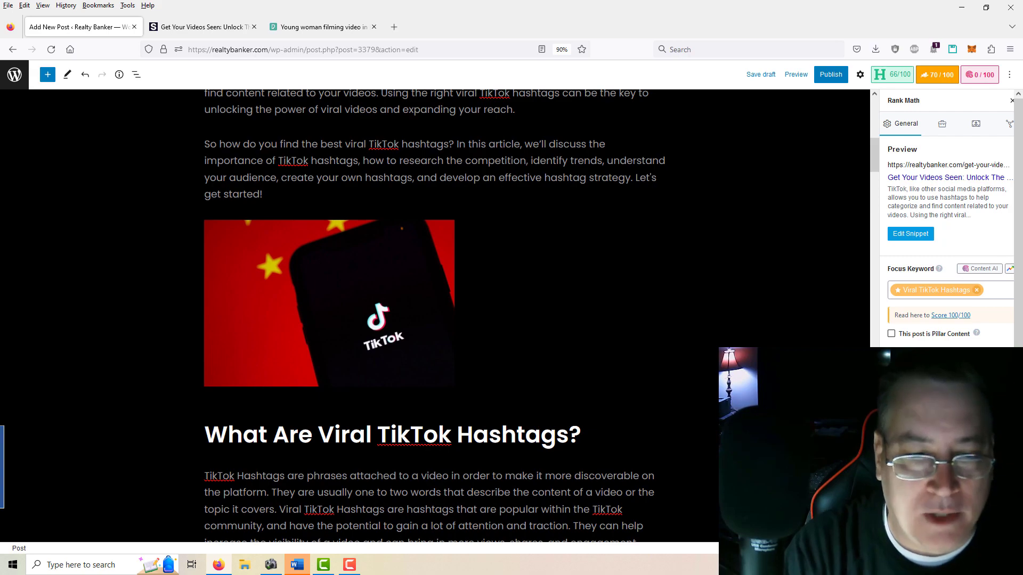
Step: Replace the analytics chart image above "Using Viral TikTok Hashtags For Growth" with its media library copy and shrink it to about half the column width
{"action": "scroll", "coordinate": [434, 314], "scroll_direction": "down", "scroll_amount": 20}
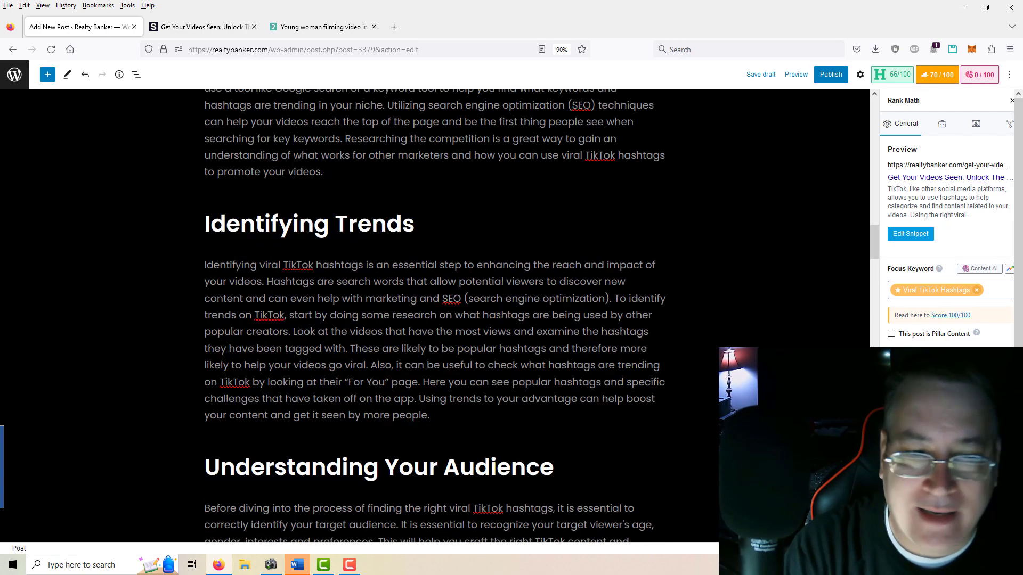
{"action": "scroll", "coordinate": [435, 314], "scroll_direction": "down", "scroll_amount": 10}
{"action": "left_click", "coordinate": [525, 342]}
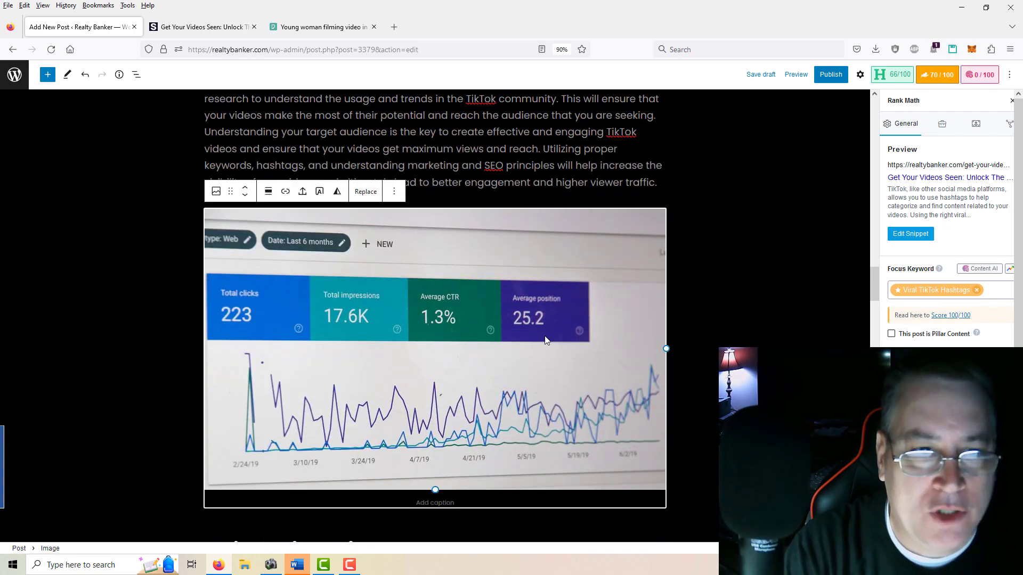
{"action": "left_click", "coordinate": [366, 193]}
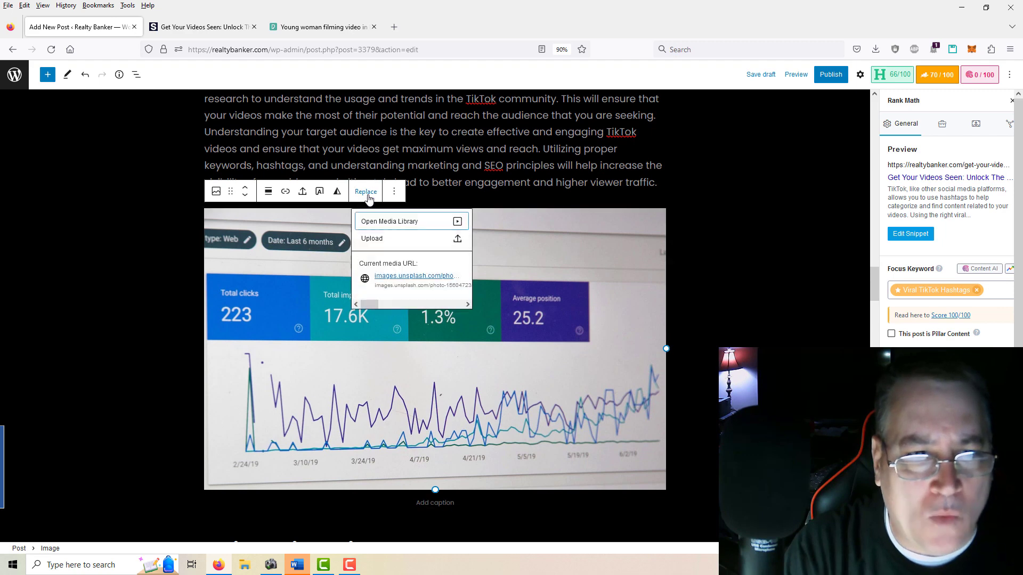
{"action": "left_click", "coordinate": [387, 222]}
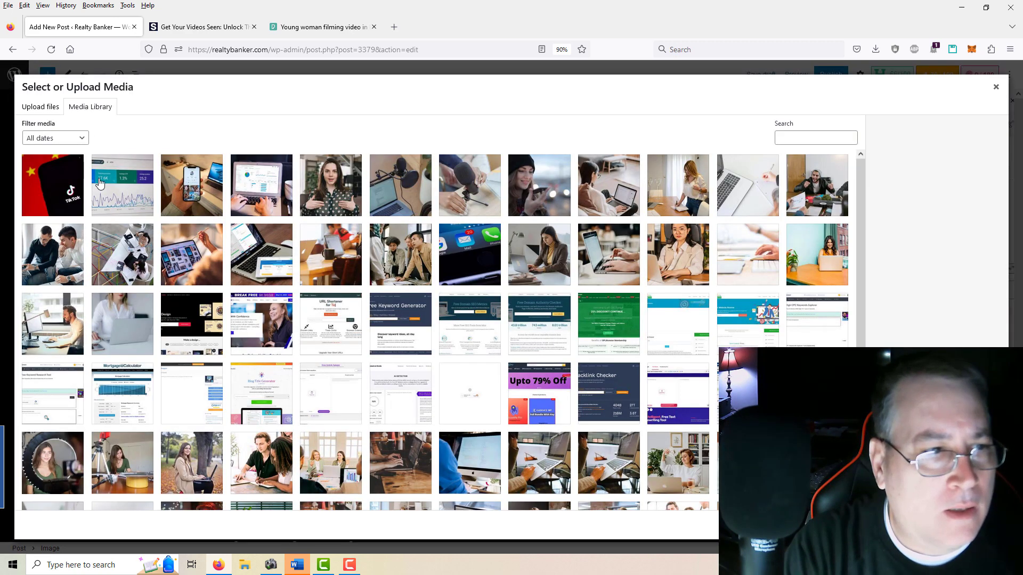
{"action": "left_click", "coordinate": [112, 185]}
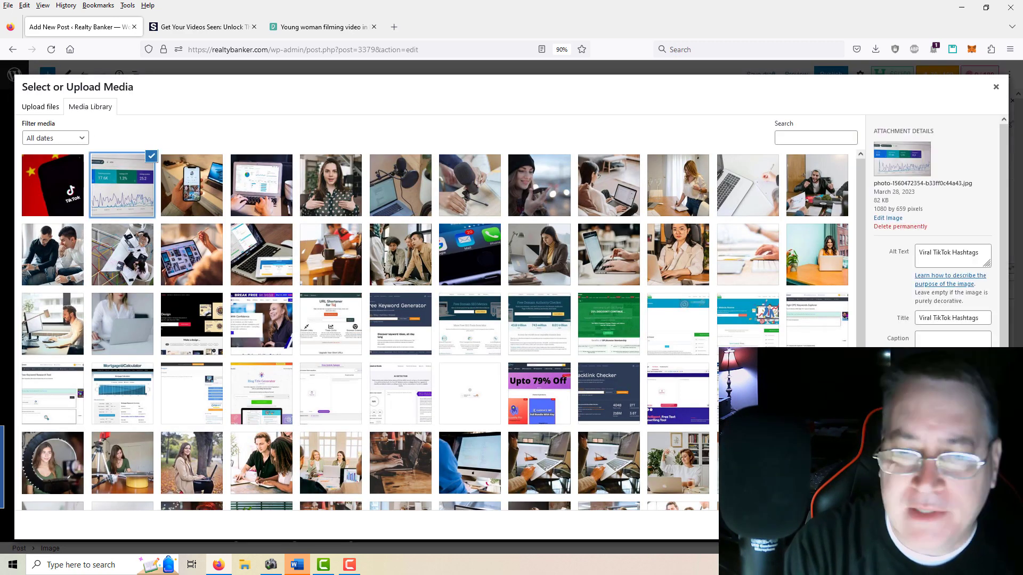
{"action": "left_click", "coordinate": [980, 535]}
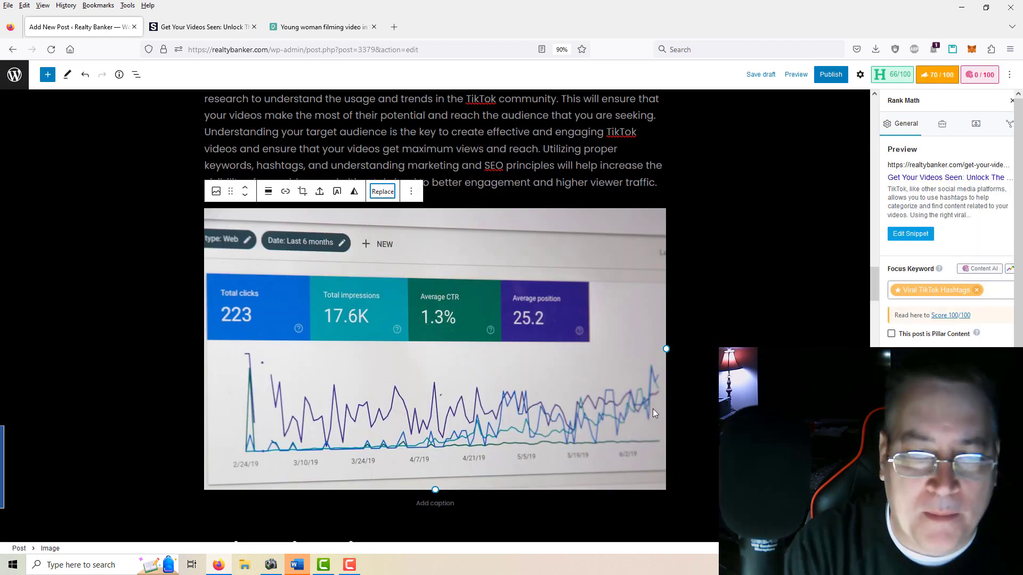
{"action": "left_click_drag", "start_coordinate": [664, 348], "coordinate": [454, 347]}
{"action": "left_click", "coordinate": [478, 365]}
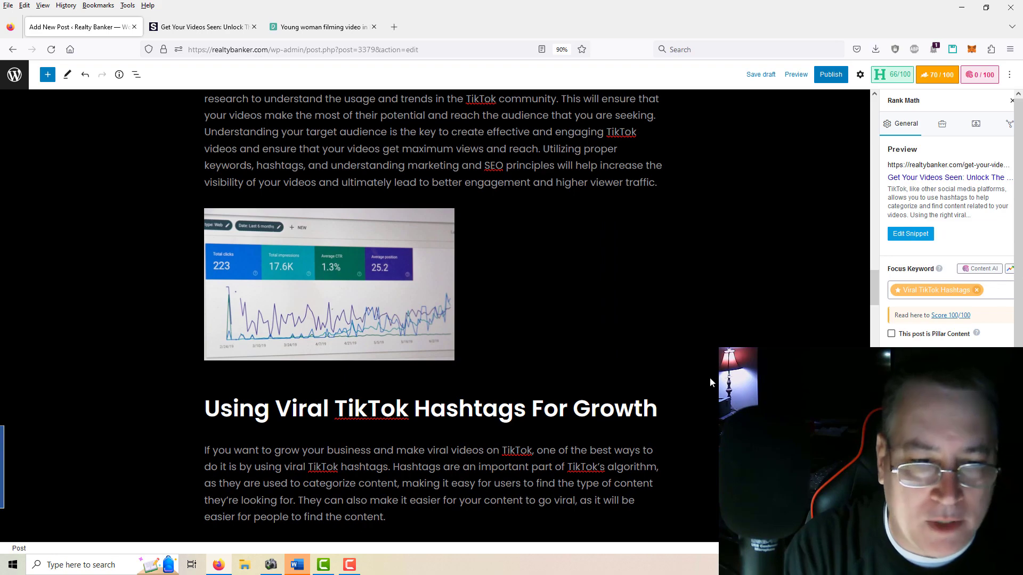
Step: Replace the hand-holding-phone image above "Creating A Hashtag Strategy For Your Business" with its media library copy and shrink it to about half the column width
{"action": "scroll", "coordinate": [710, 377], "scroll_direction": "down", "scroll_amount": 12}
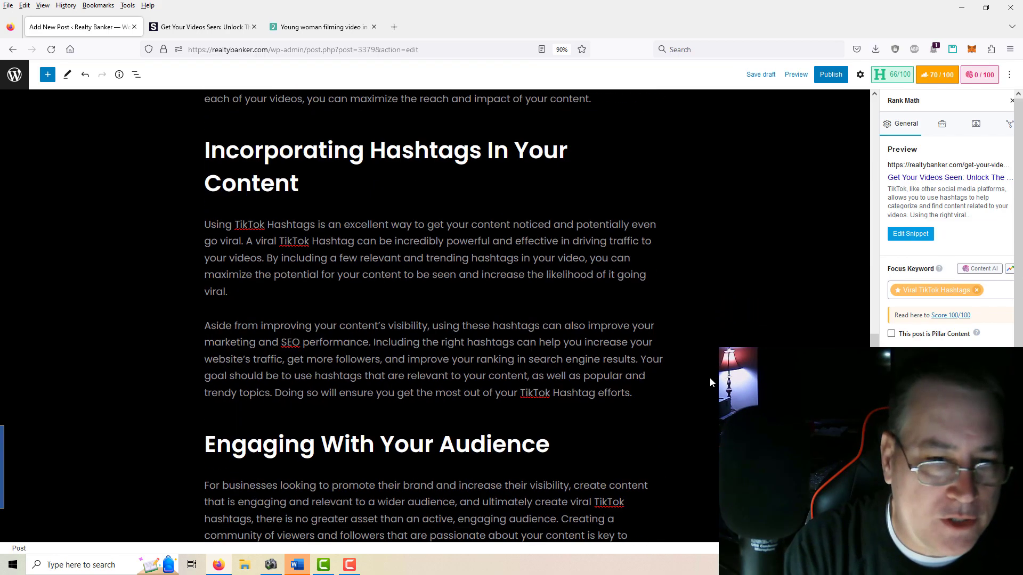
{"action": "scroll", "coordinate": [710, 377], "scroll_direction": "down", "scroll_amount": 15}
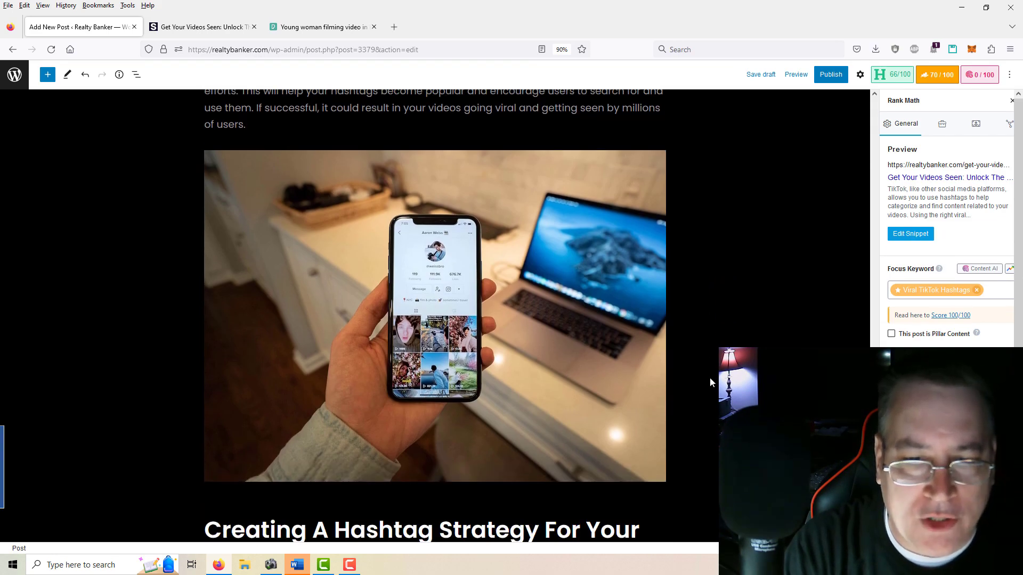
{"action": "left_click", "coordinate": [508, 342]}
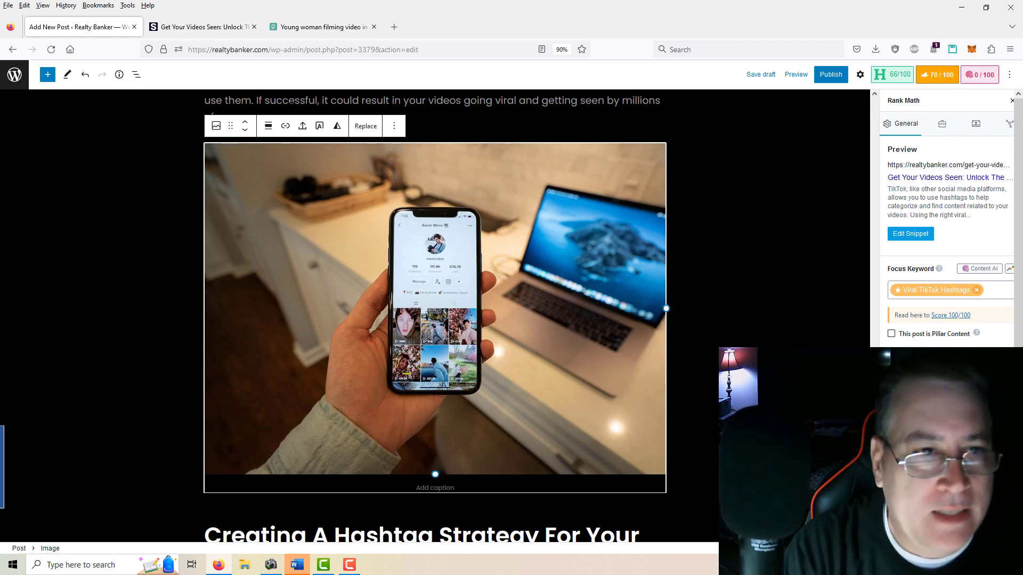
{"action": "left_click", "coordinate": [367, 134]}
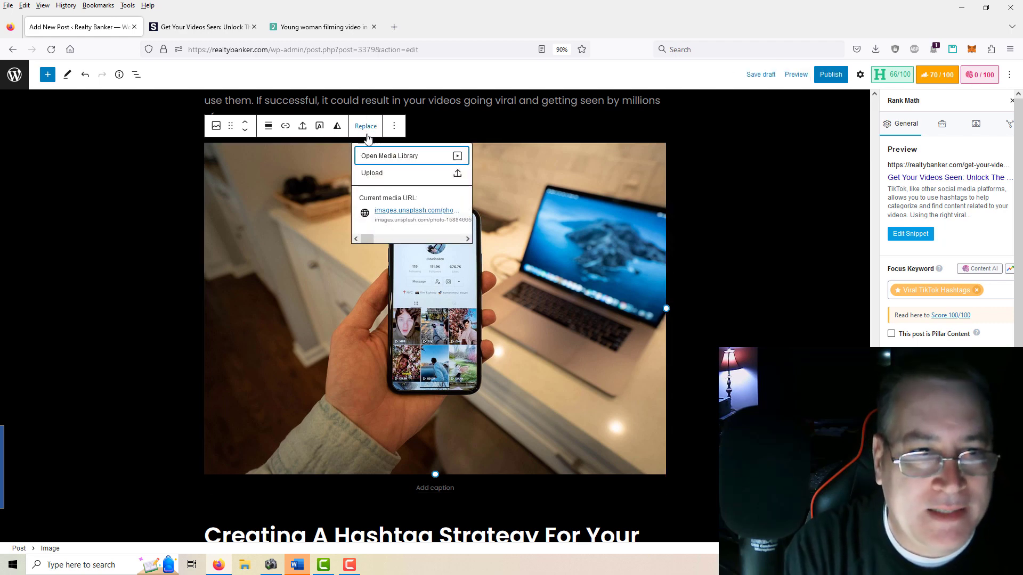
{"action": "left_click", "coordinate": [389, 157]}
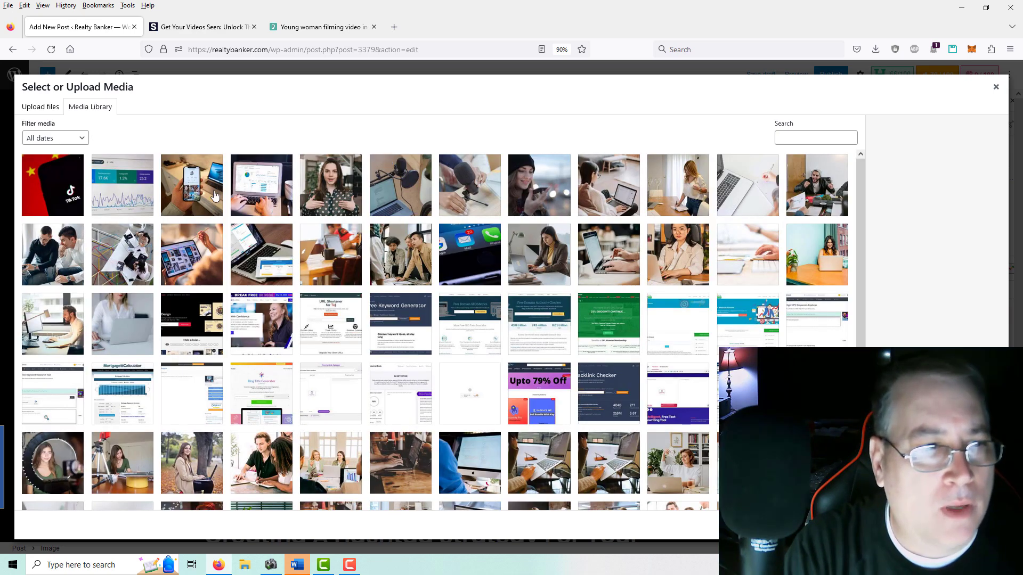
{"action": "left_click", "coordinate": [202, 198]}
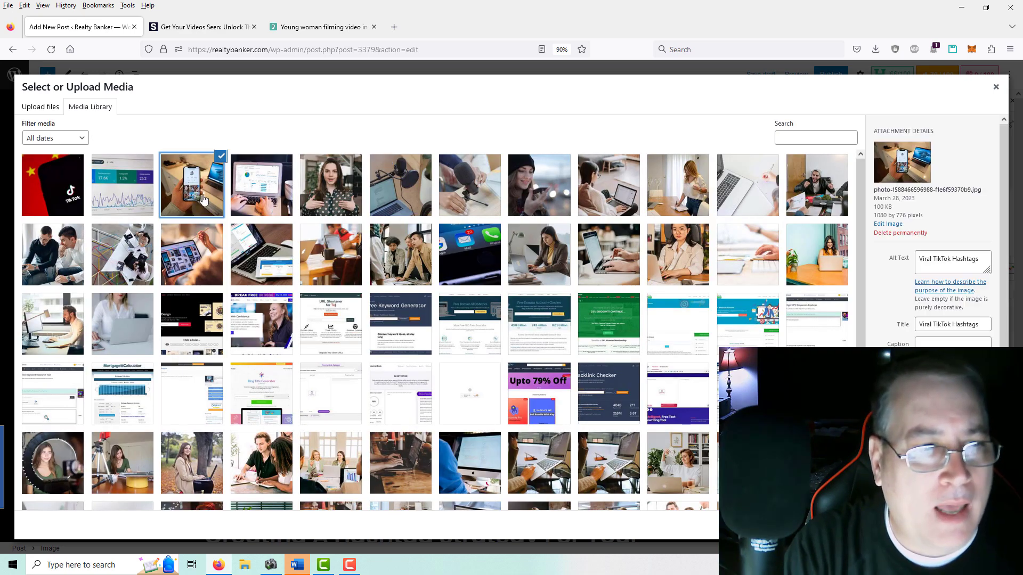
{"action": "left_click", "coordinate": [983, 525]}
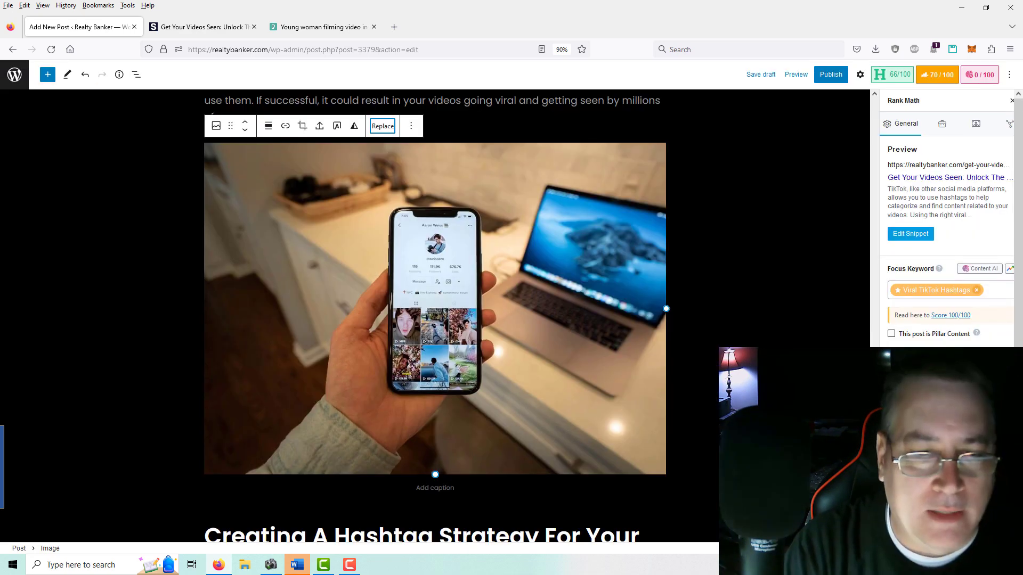
{"action": "scroll", "coordinate": [676, 270], "scroll_direction": "down", "scroll_amount": 1}
{"action": "left_click_drag", "start_coordinate": [676, 269], "coordinate": [455, 266]}
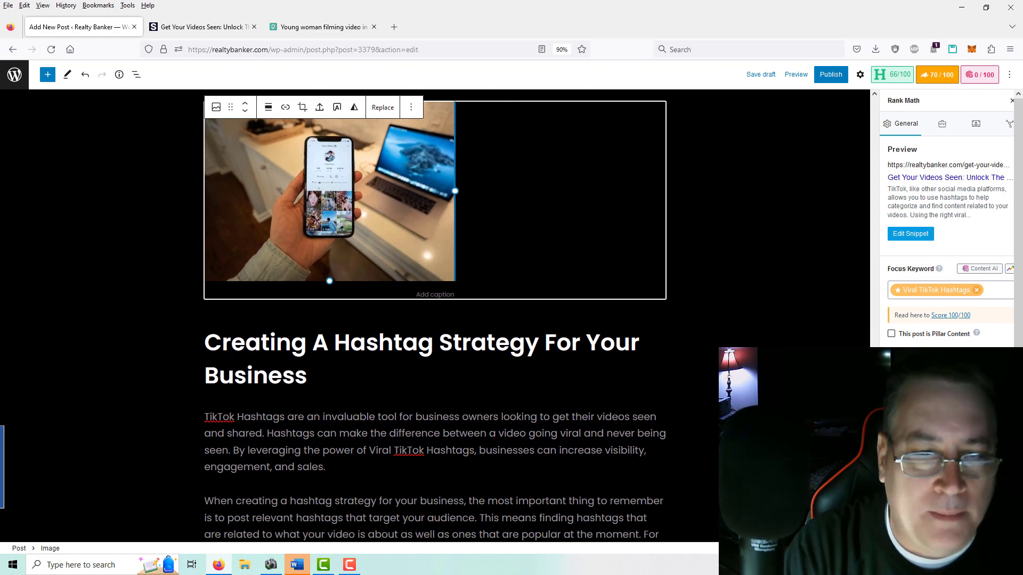
Step: Replace the laptop analytics image below the conclusion text with its media library copy and shrink it to about half the column width
{"action": "scroll", "coordinate": [624, 325], "scroll_direction": "down", "scroll_amount": 15}
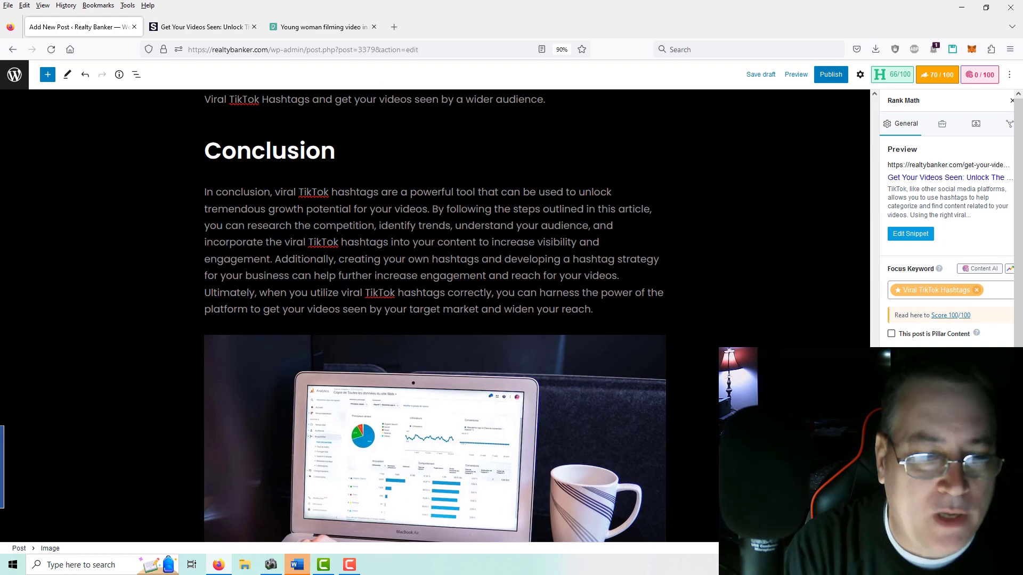
{"action": "scroll", "coordinate": [525, 338], "scroll_direction": "down", "scroll_amount": 5}
{"action": "left_click", "coordinate": [525, 337]}
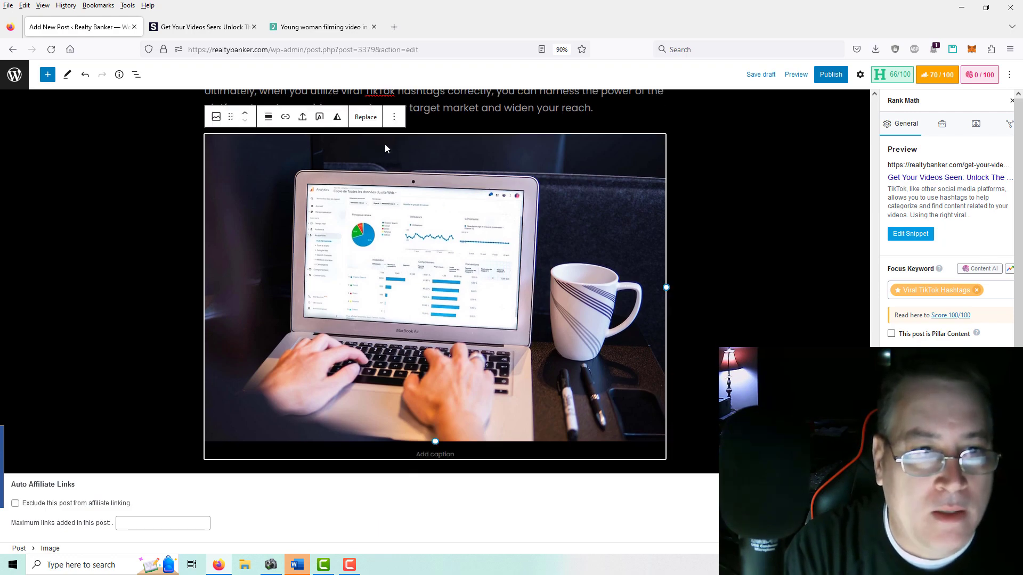
{"action": "left_click", "coordinate": [366, 118]}
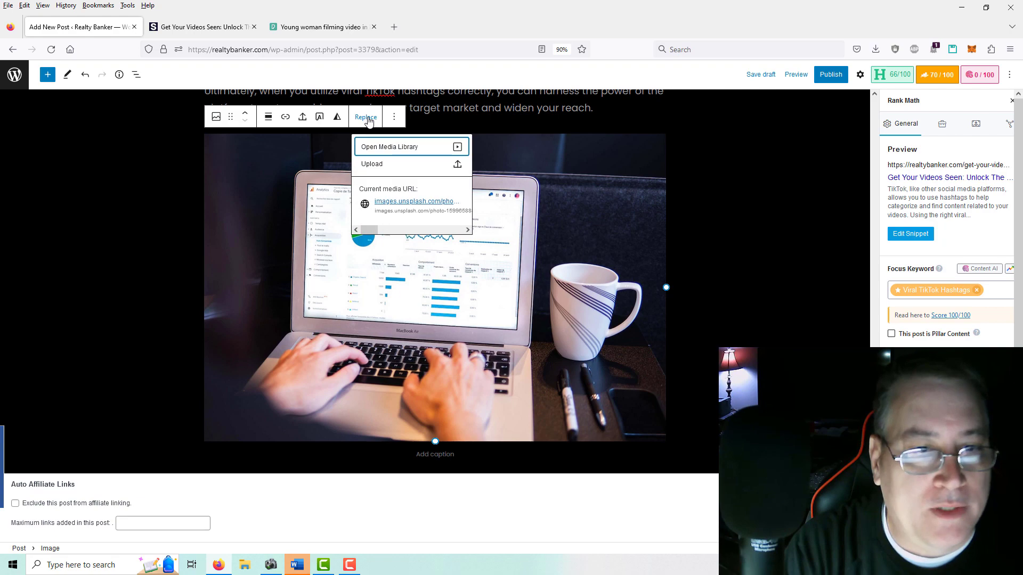
{"action": "left_click", "coordinate": [389, 149]}
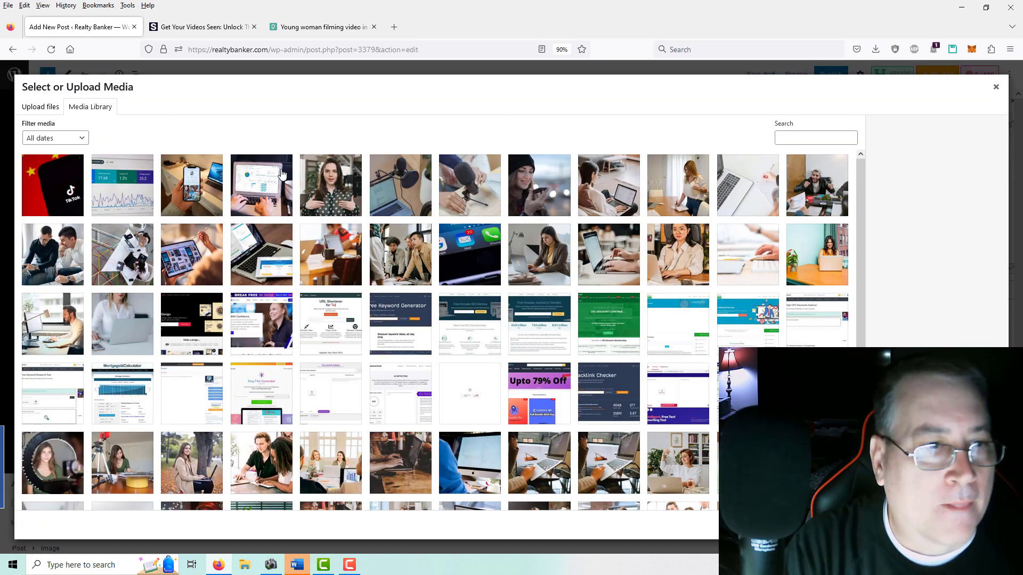
{"action": "left_click", "coordinate": [278, 172]}
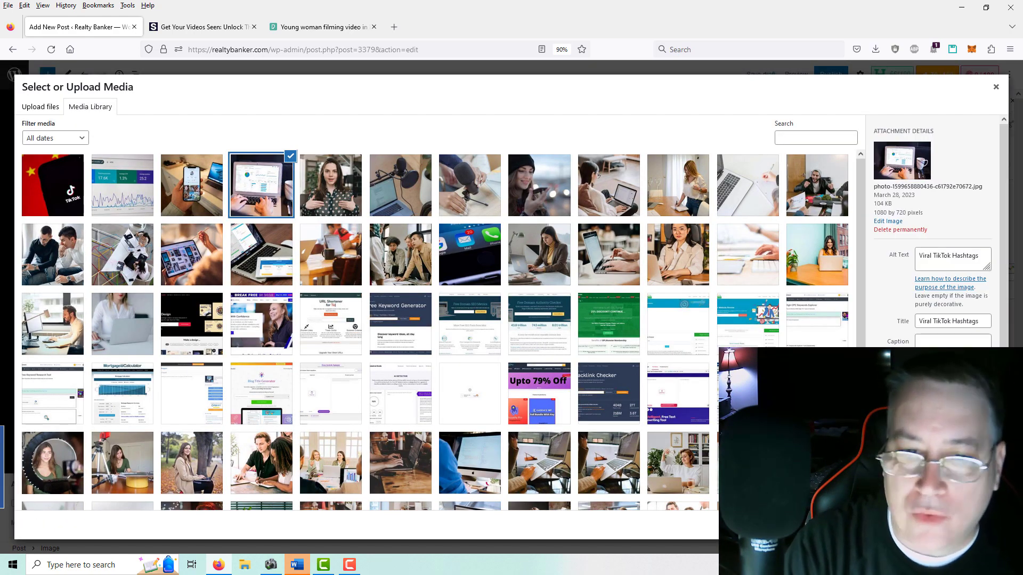
{"action": "key", "text": "Return"}
{"action": "left_click_drag", "start_coordinate": [666, 288], "coordinate": [453, 307]}
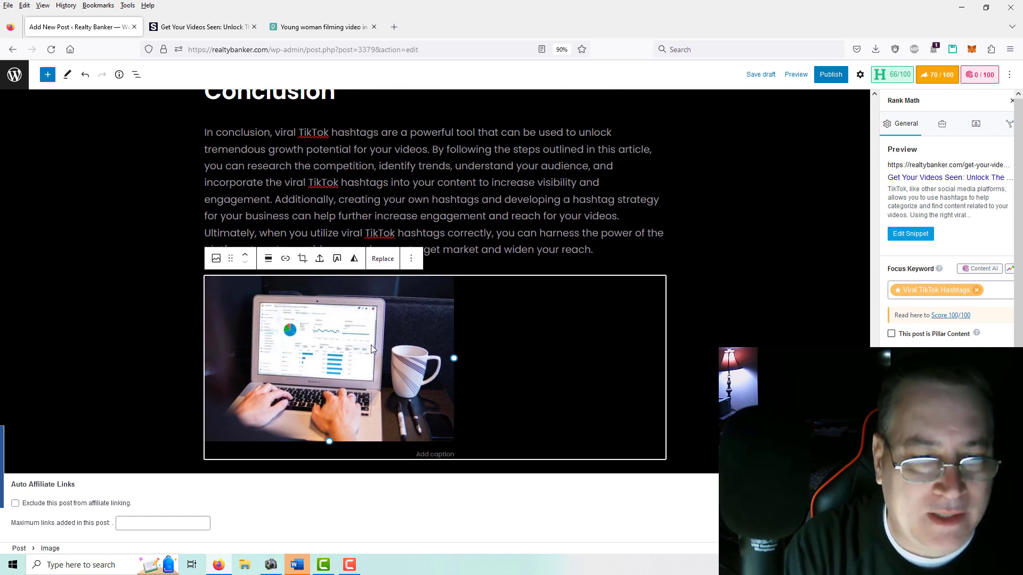
{"action": "left_click", "coordinate": [773, 405]}
Step: Delete the laptop image below the conclusion text and add an image block above the Conclusion heading
{"action": "left_click", "coordinate": [365, 361]}
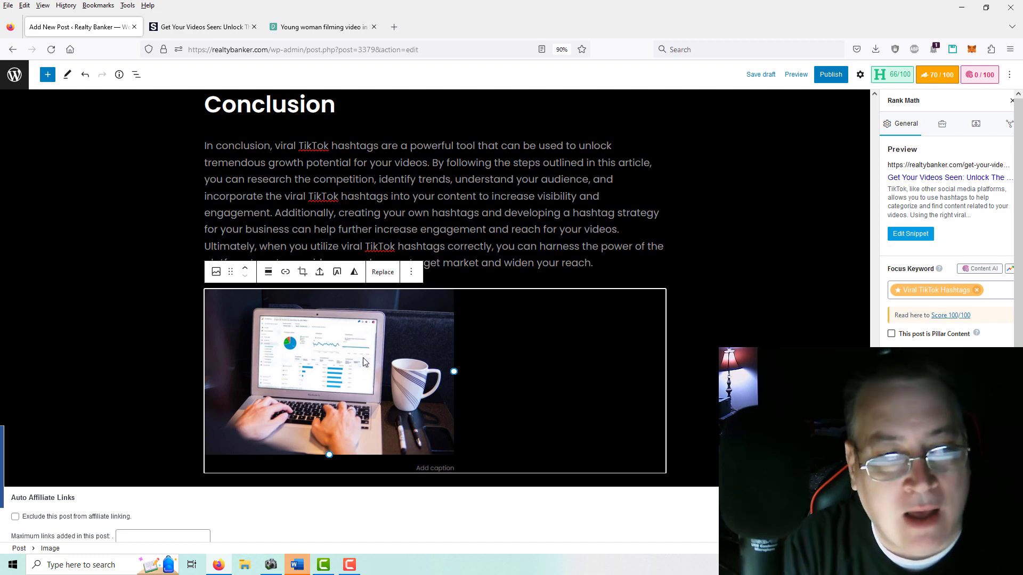
{"action": "key", "text": "BackSpace"}
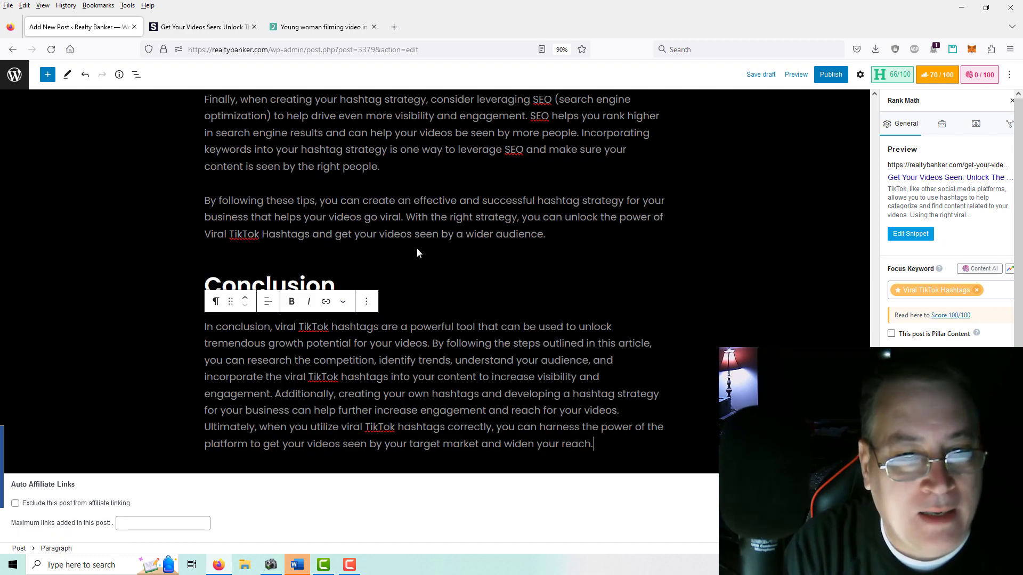
{"action": "key", "text": "Up"}
{"action": "key", "text": "Up"}
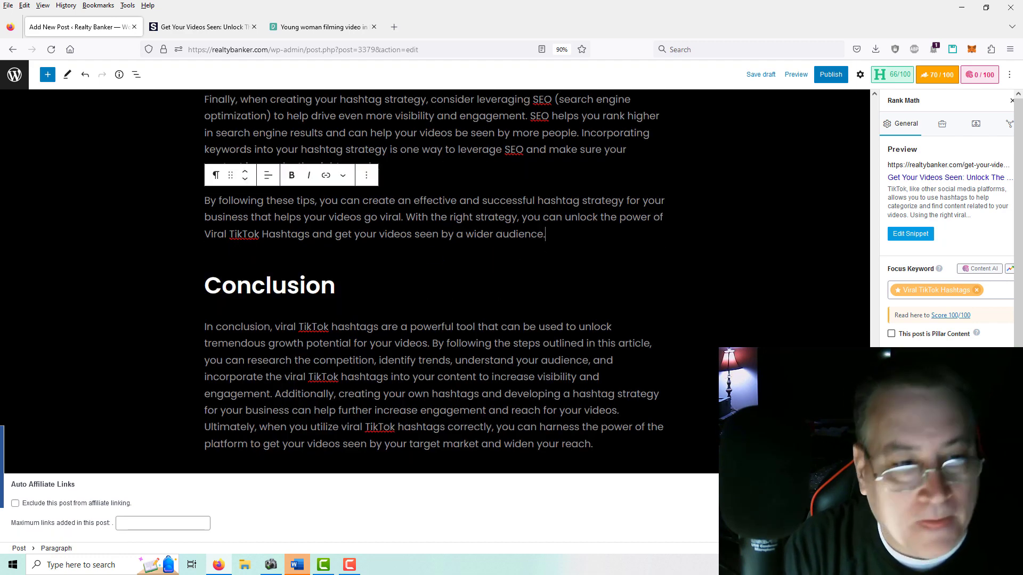
{"action": "key", "text": "Return"}
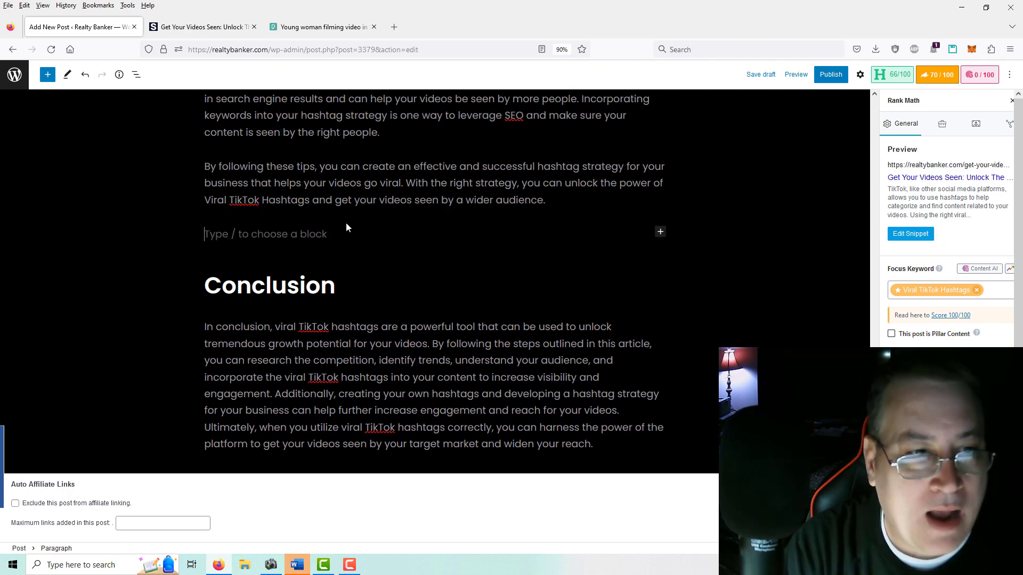
{"action": "left_click", "coordinate": [660, 231]}
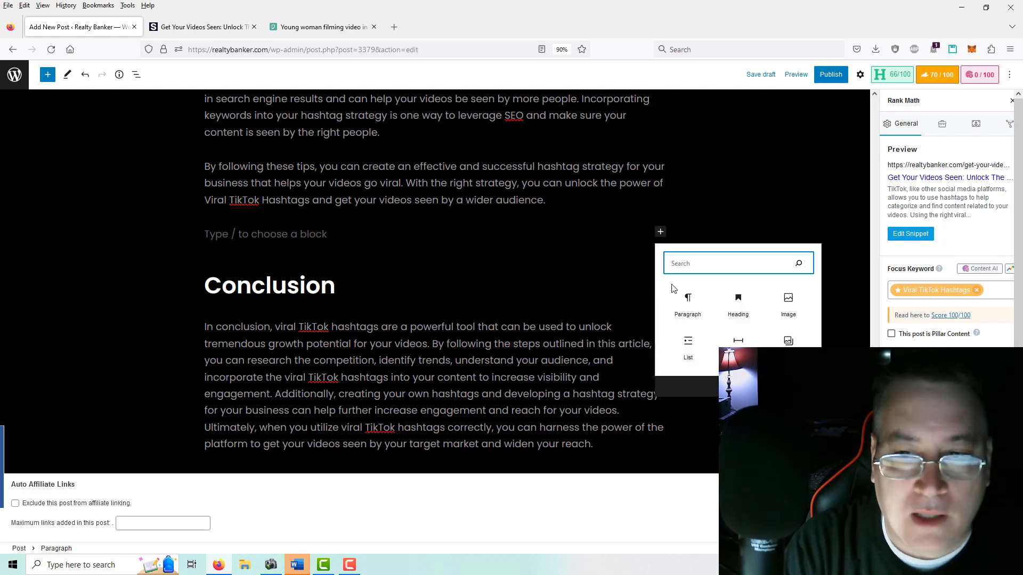
{"action": "left_click", "coordinate": [788, 303]}
Step: Fill the new image block with the laptop analytics photo from the media library and shrink it to about half the column width
{"action": "left_click", "coordinate": [278, 297]}
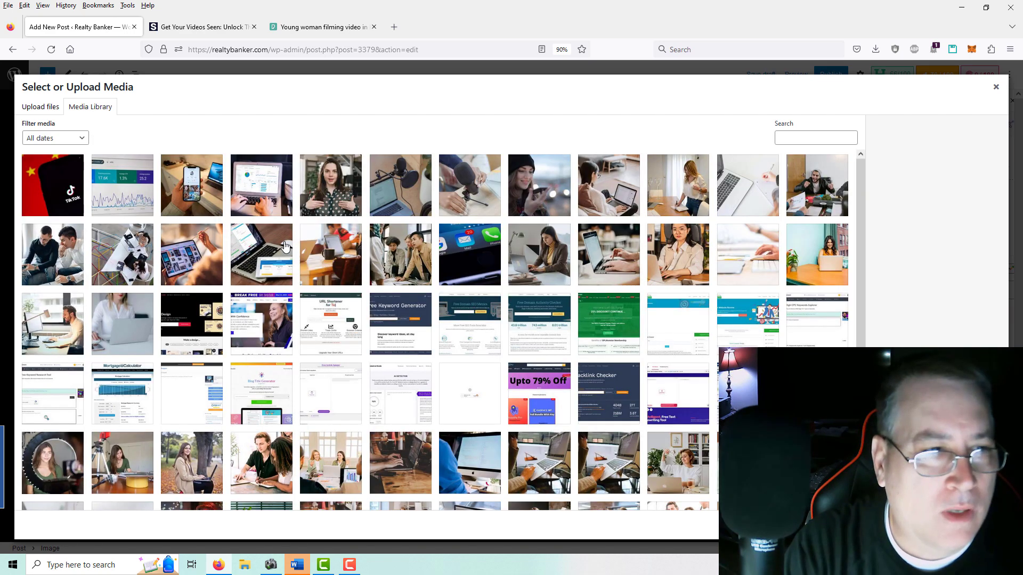
{"action": "left_click", "coordinate": [258, 199]}
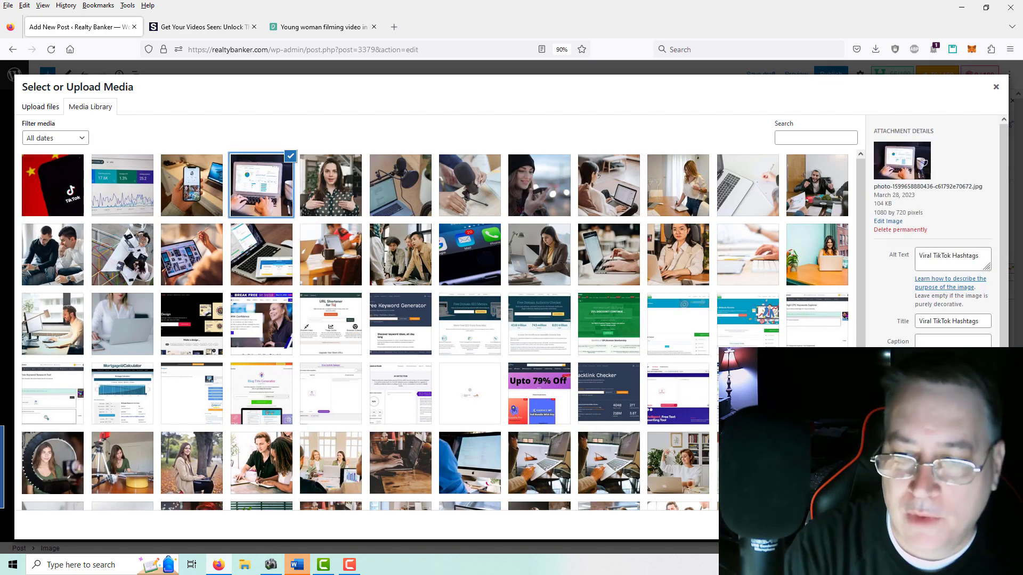
{"action": "left_click", "coordinate": [975, 528]}
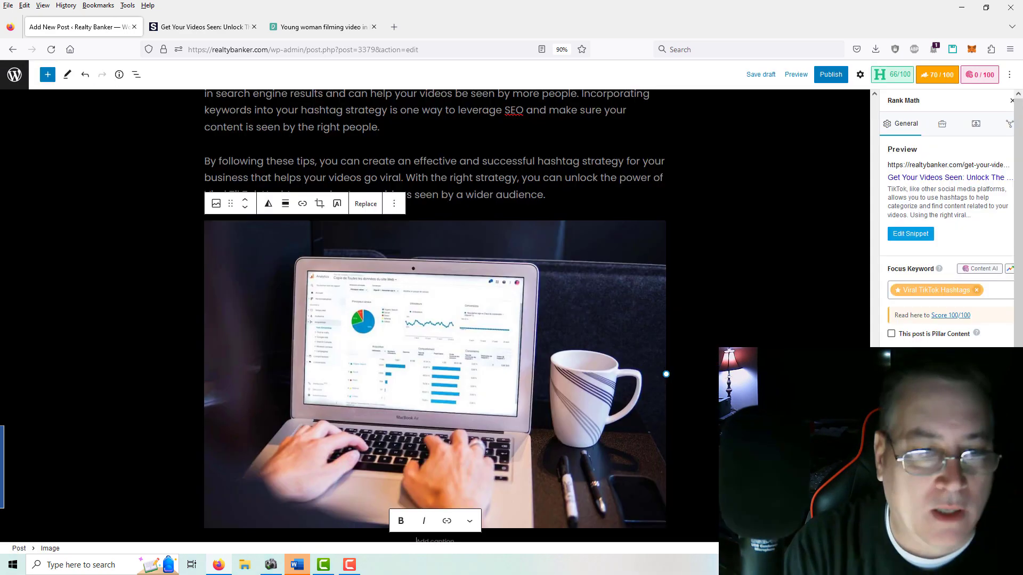
{"action": "left_click_drag", "start_coordinate": [666, 374], "coordinate": [444, 383]}
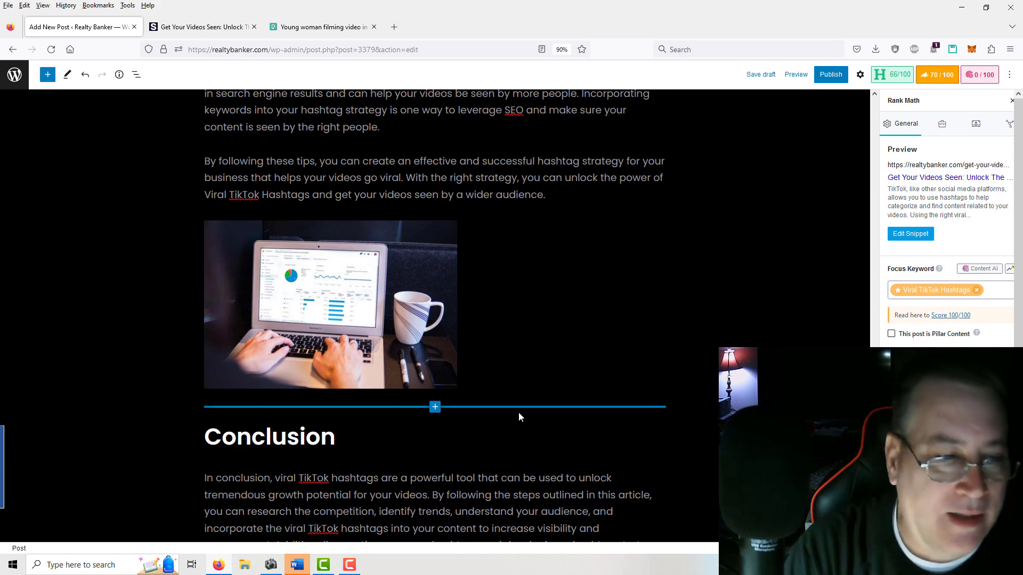
Step: Check the placed images through the post, and open the featured image selection in the post settings
{"action": "scroll", "coordinate": [569, 373], "scroll_direction": "up", "scroll_amount": 10}
{"action": "scroll", "coordinate": [579, 357], "scroll_direction": "up", "scroll_amount": 15}
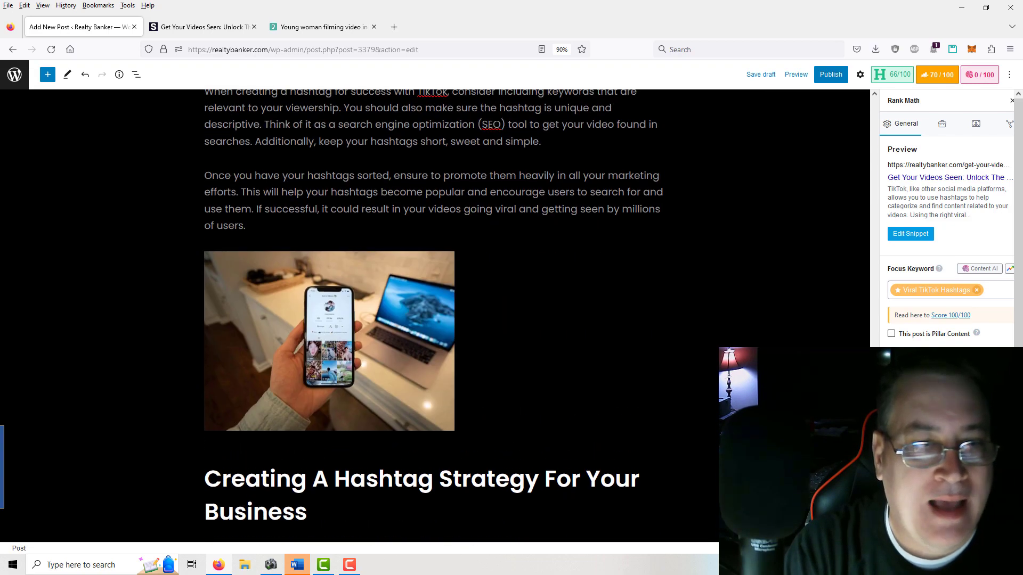
{"action": "scroll", "coordinate": [579, 357], "scroll_direction": "up", "scroll_amount": 5}
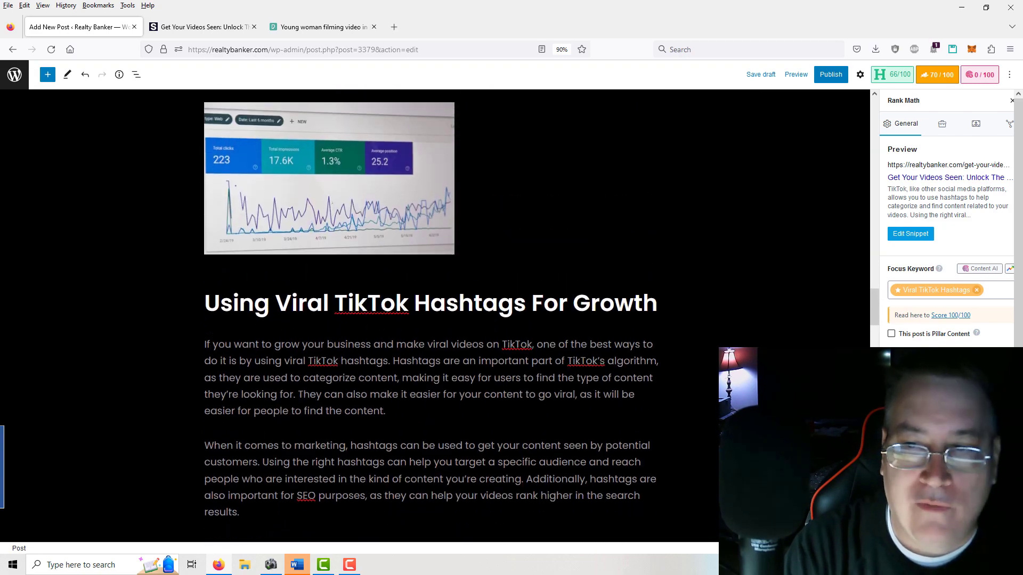
{"action": "scroll", "coordinate": [858, 205], "scroll_direction": "down", "scroll_amount": 12}
{"action": "scroll", "coordinate": [853, 160], "scroll_direction": "up", "scroll_amount": 15}
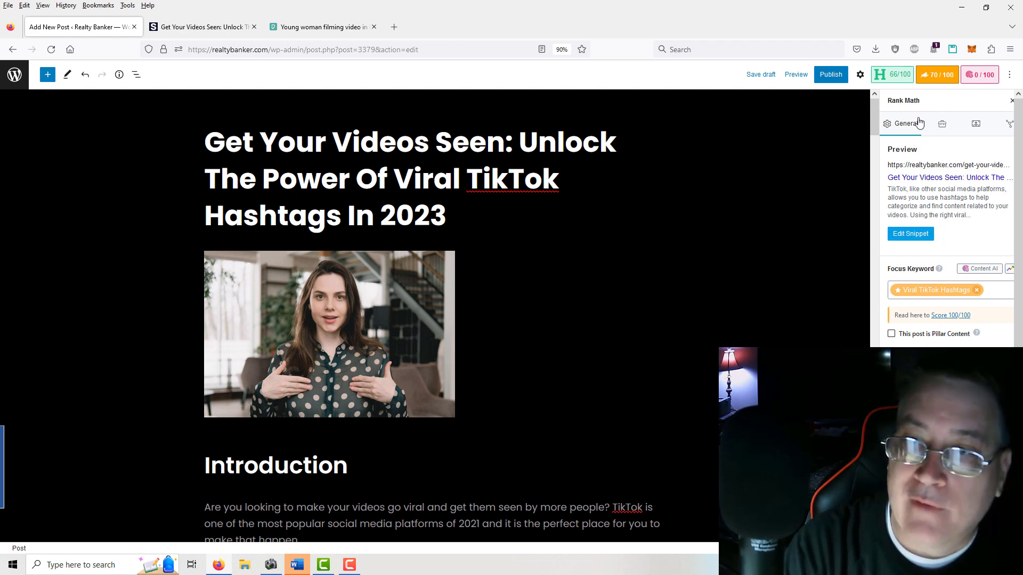
{"action": "left_click", "coordinate": [860, 79]}
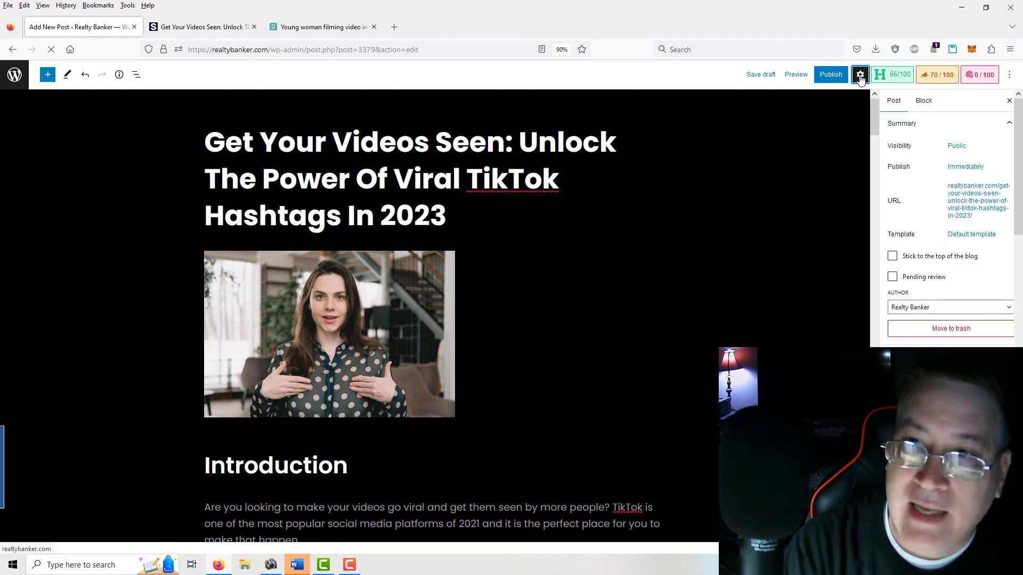
{"action": "left_click", "coordinate": [927, 105]}
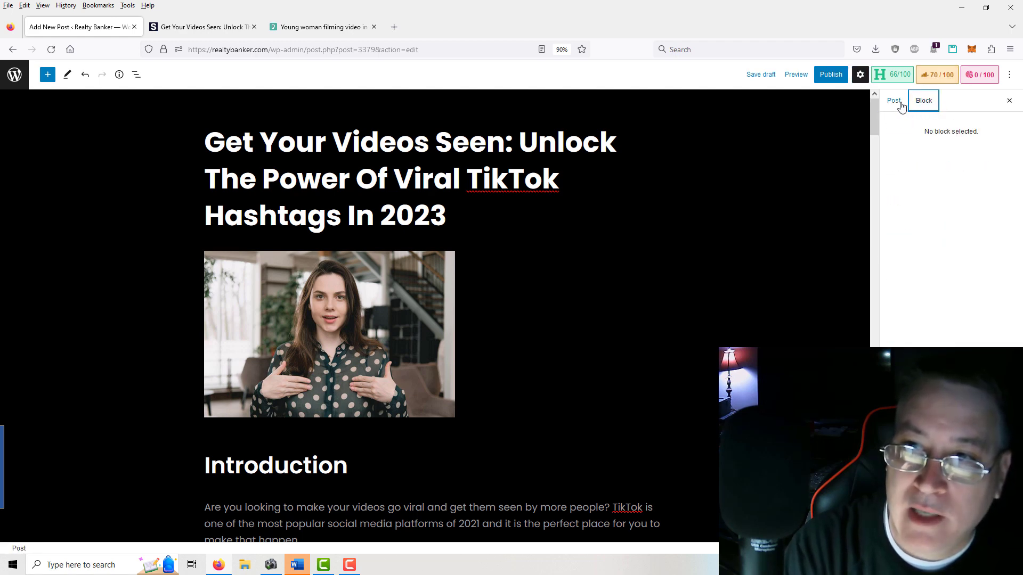
{"action": "left_click", "coordinate": [895, 102]}
{"action": "scroll", "coordinate": [922, 341], "scroll_direction": "down", "scroll_amount": 5}
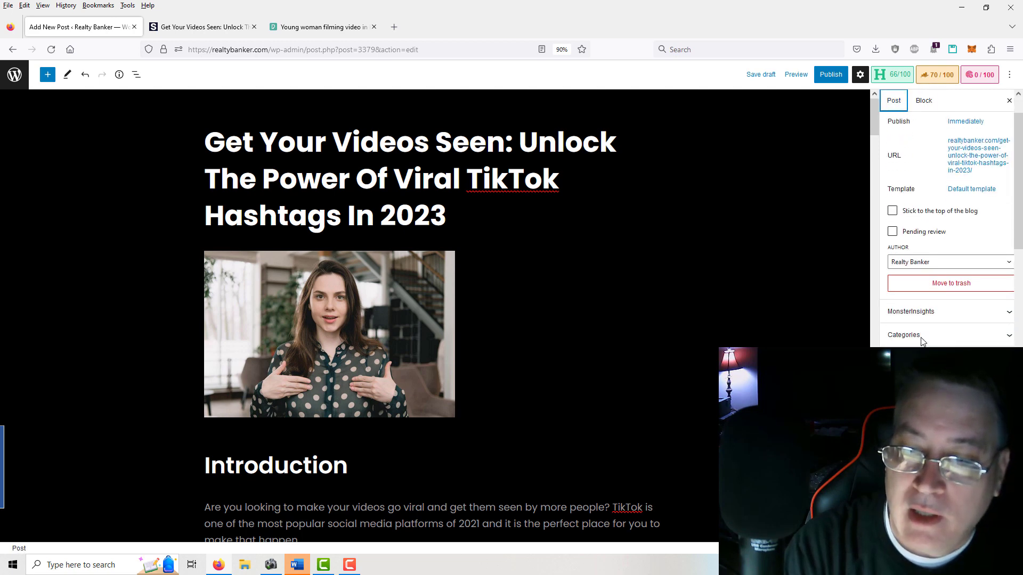
{"action": "scroll", "coordinate": [923, 342], "scroll_direction": "down", "scroll_amount": 1}
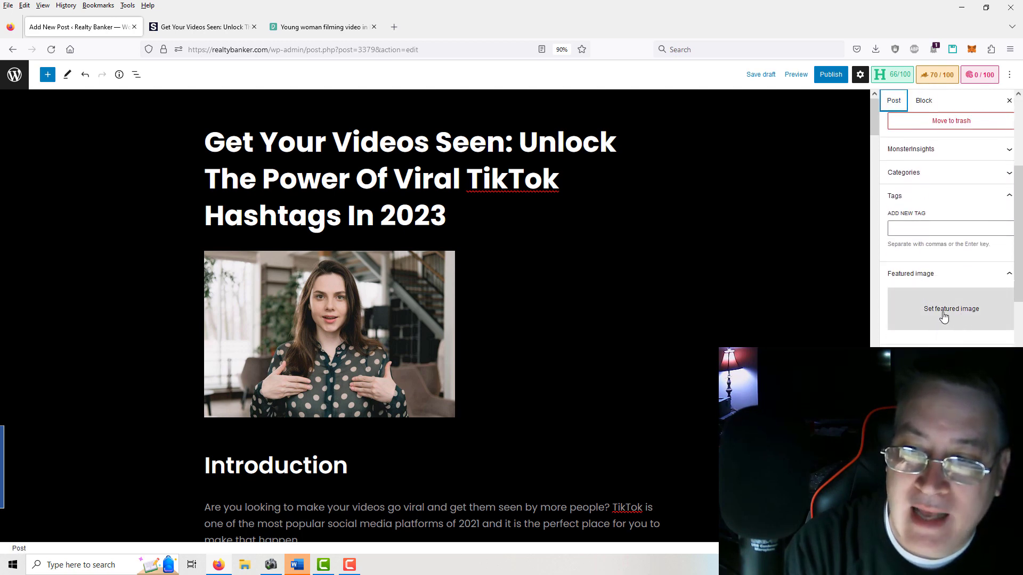
{"action": "left_click", "coordinate": [943, 317]}
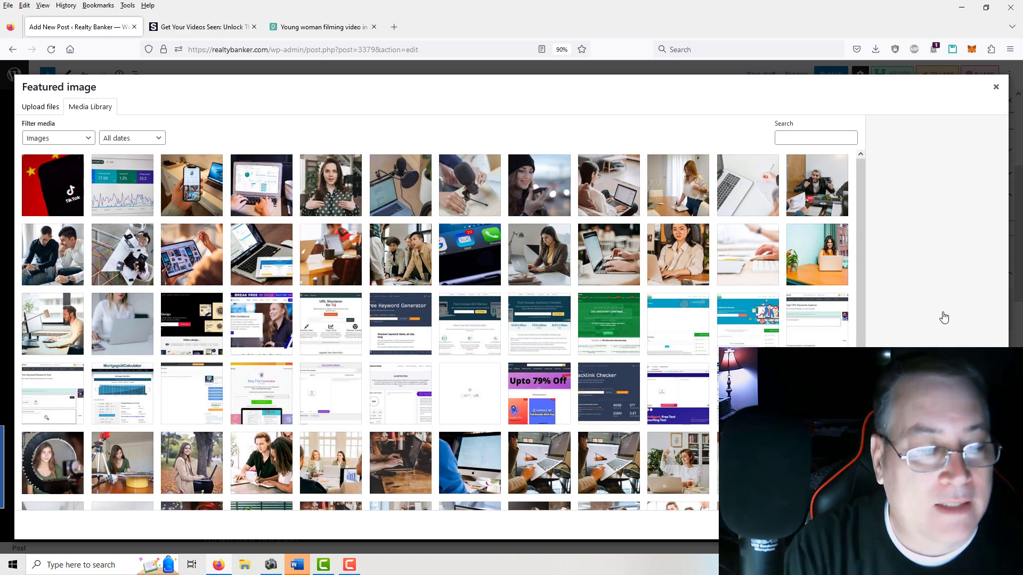
Step: Compare the post's images and set the photo of the woman in the polka-dot blouse as the featured image
{"action": "left_click", "coordinate": [329, 188]}
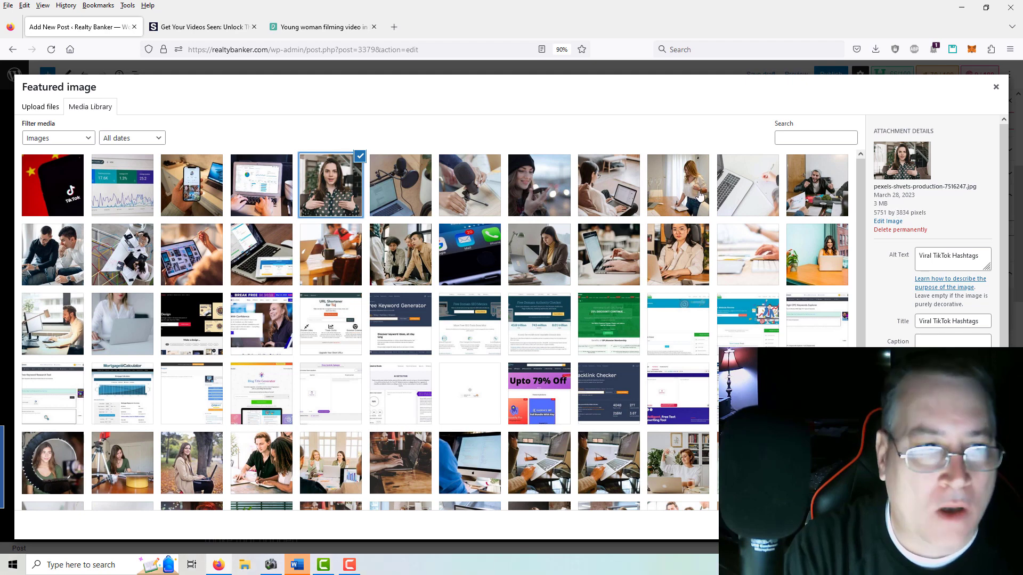
{"action": "left_click", "coordinate": [242, 185]}
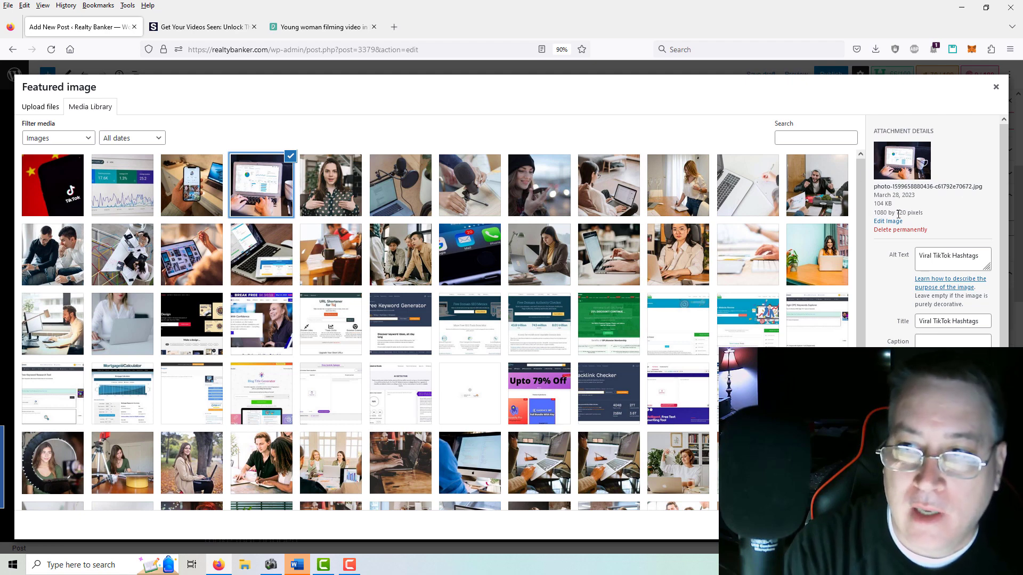
{"action": "left_click", "coordinate": [204, 185]}
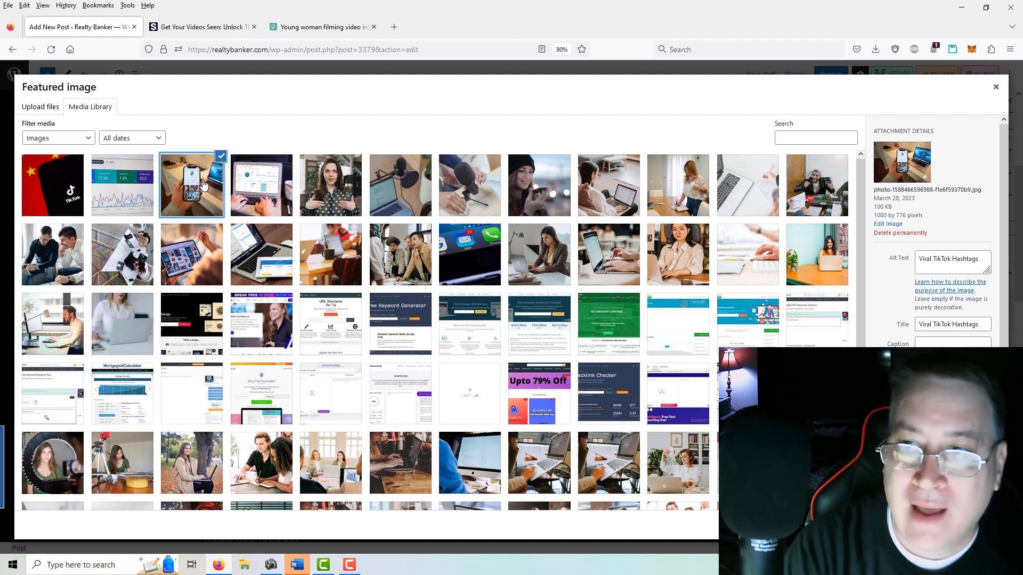
{"action": "left_click", "coordinate": [67, 183]}
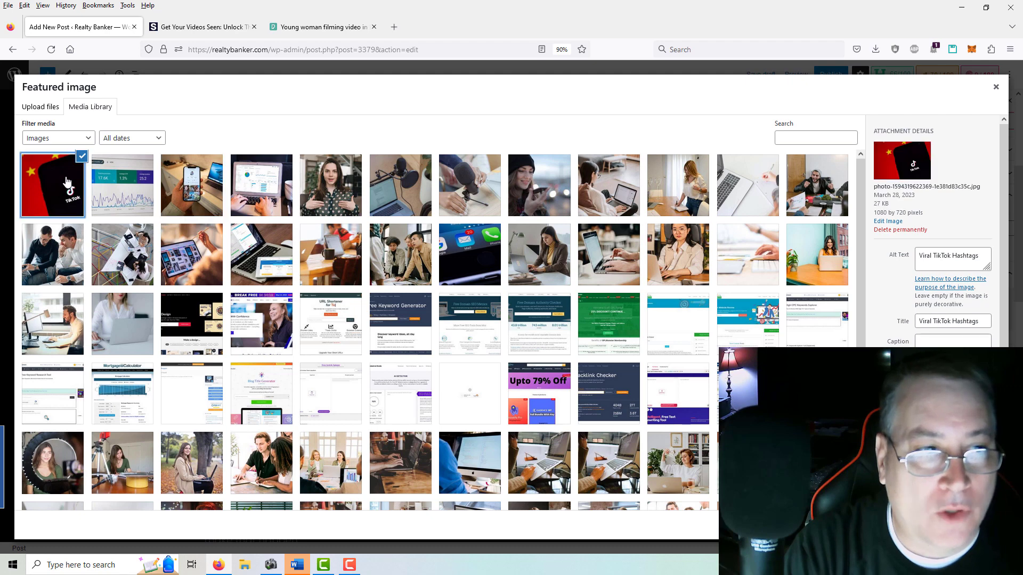
{"action": "left_click", "coordinate": [326, 178]}
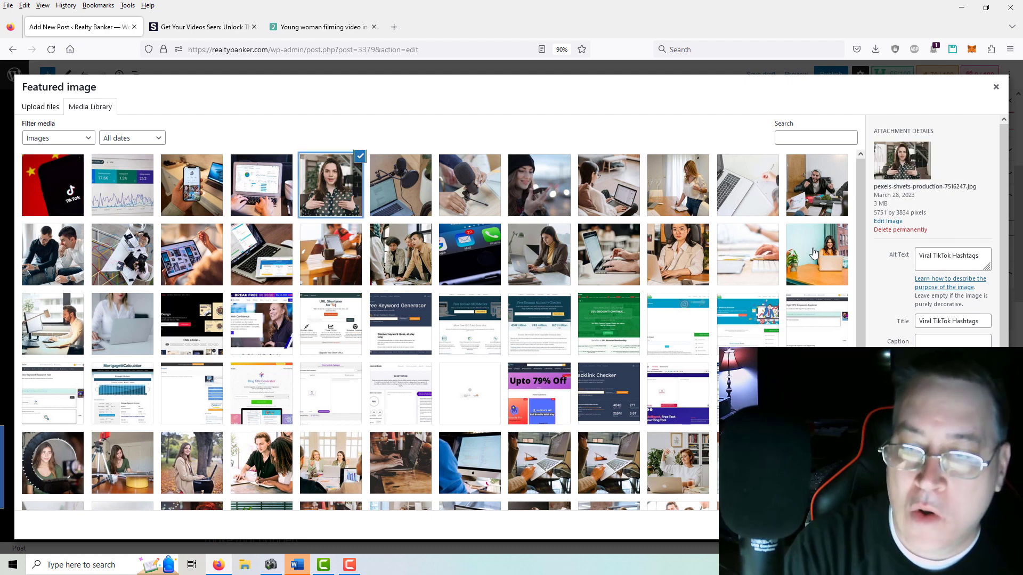
{"action": "left_click", "coordinate": [956, 525]}
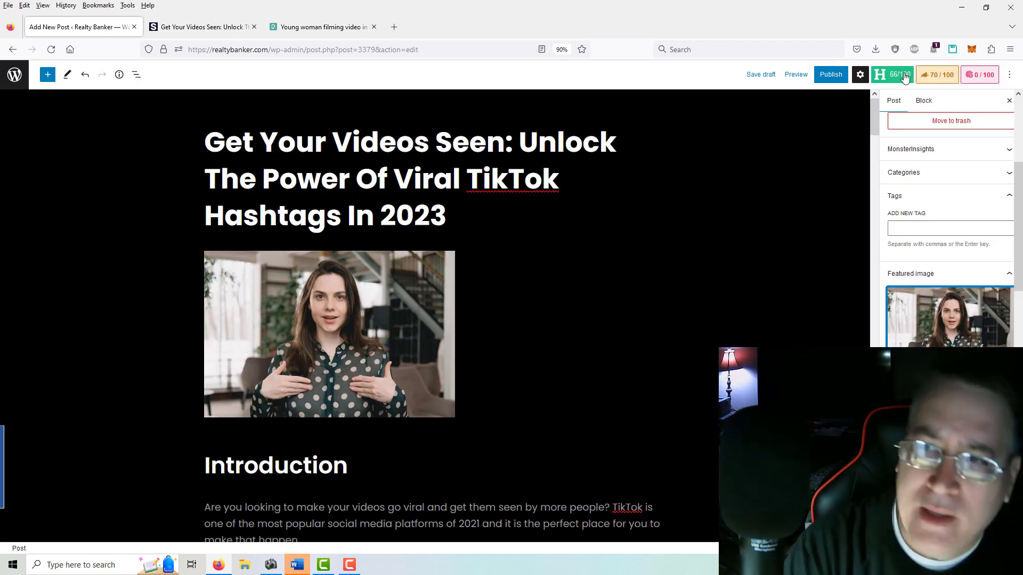
Step: Shorten the permalink in Rank Math's snippet editor to "the-power-of-viral-tiktok-hashtags-in-2023"
{"action": "left_click", "coordinate": [937, 76]}
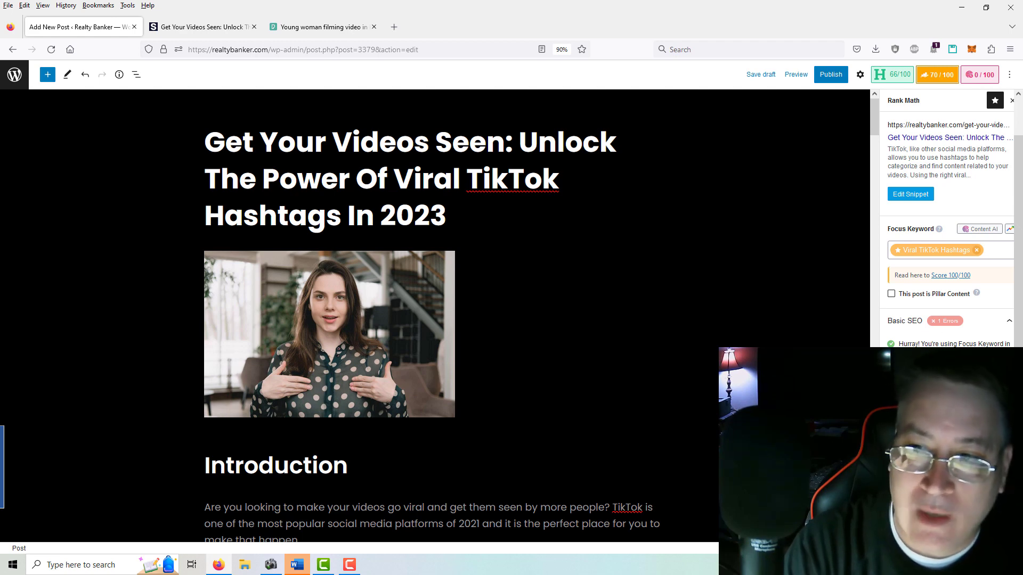
{"action": "scroll", "coordinate": [948, 224], "scroll_direction": "up", "scroll_amount": 1}
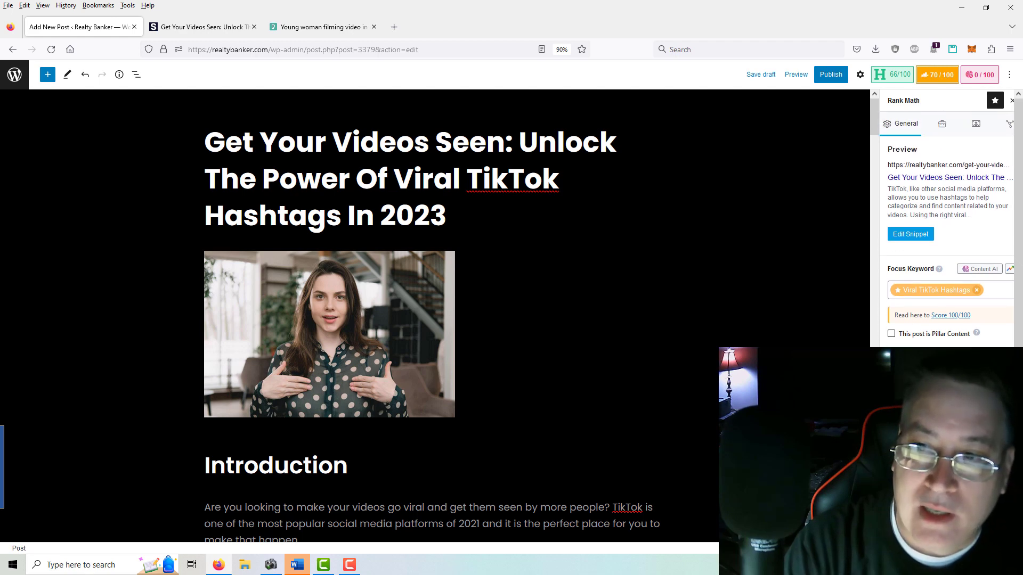
{"action": "left_click", "coordinate": [912, 235]}
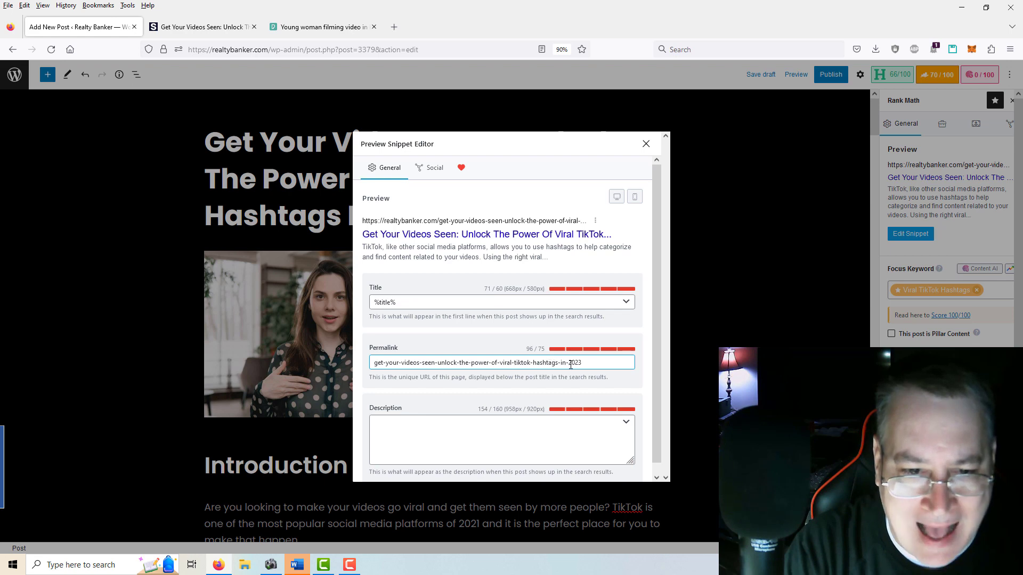
{"action": "left_click", "coordinate": [459, 363]}
{"action": "left_click_drag", "start_coordinate": [460, 362], "coordinate": [372, 363]}
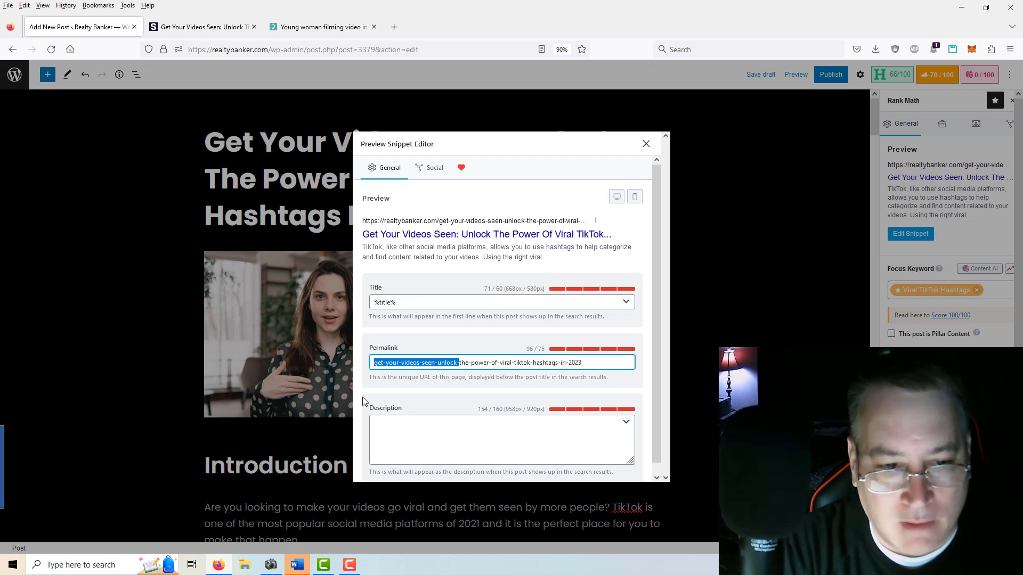
{"action": "key", "text": "BackSpace"}
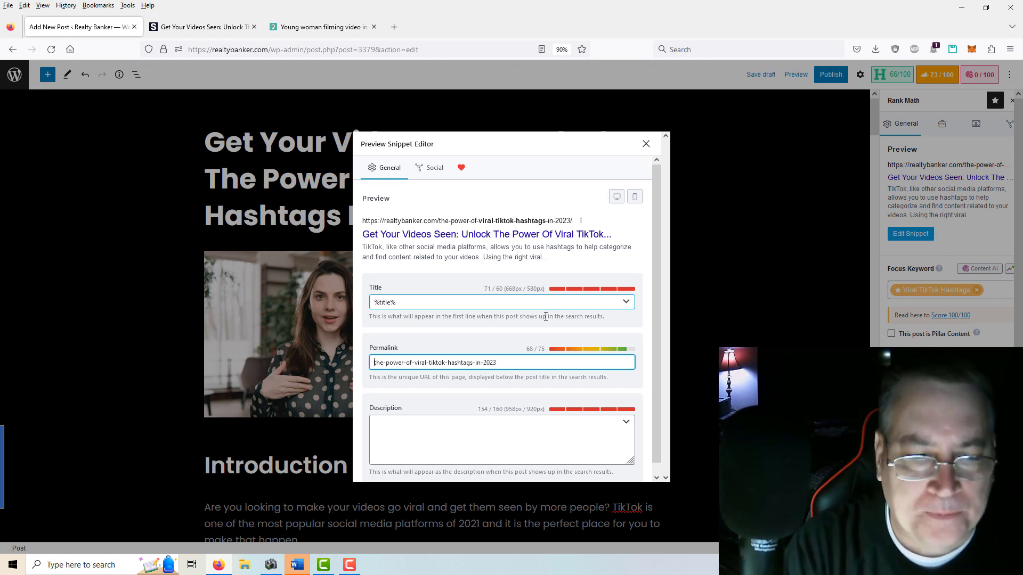
Step: Close the snippet editor and save the post as a draft
{"action": "left_click", "coordinate": [489, 445]}
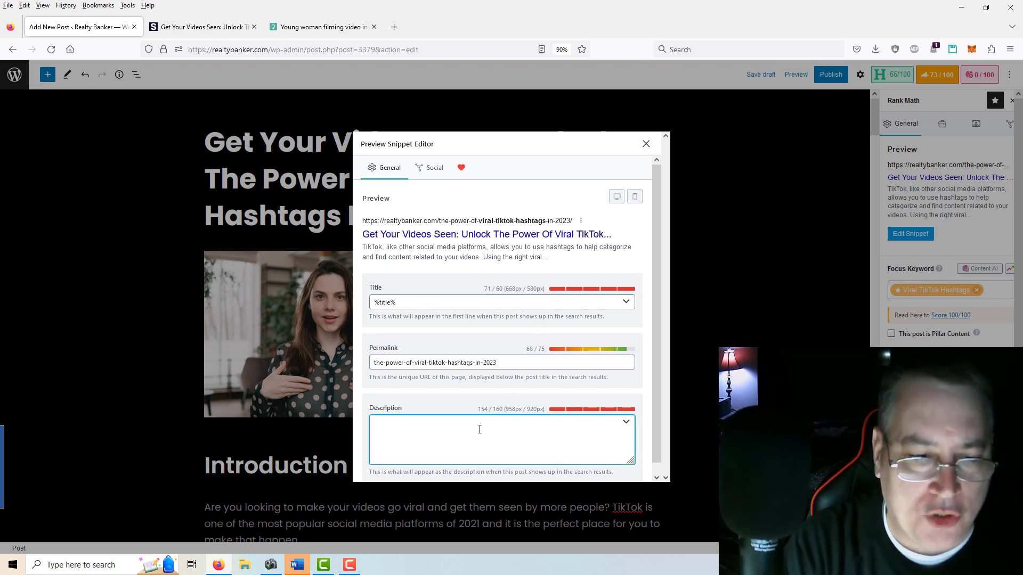
{"action": "left_click", "coordinate": [647, 145]}
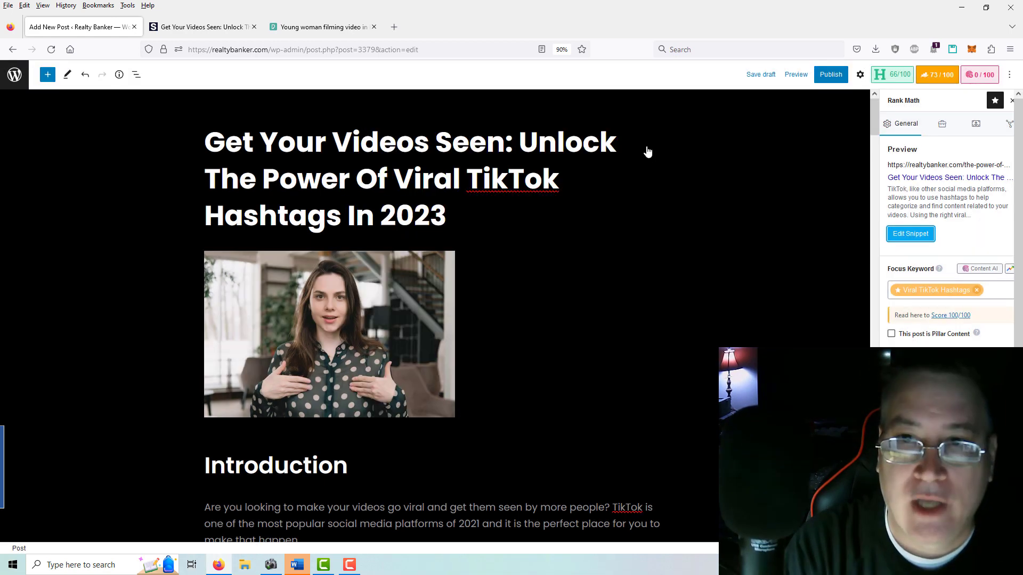
{"action": "left_click", "coordinate": [757, 77]}
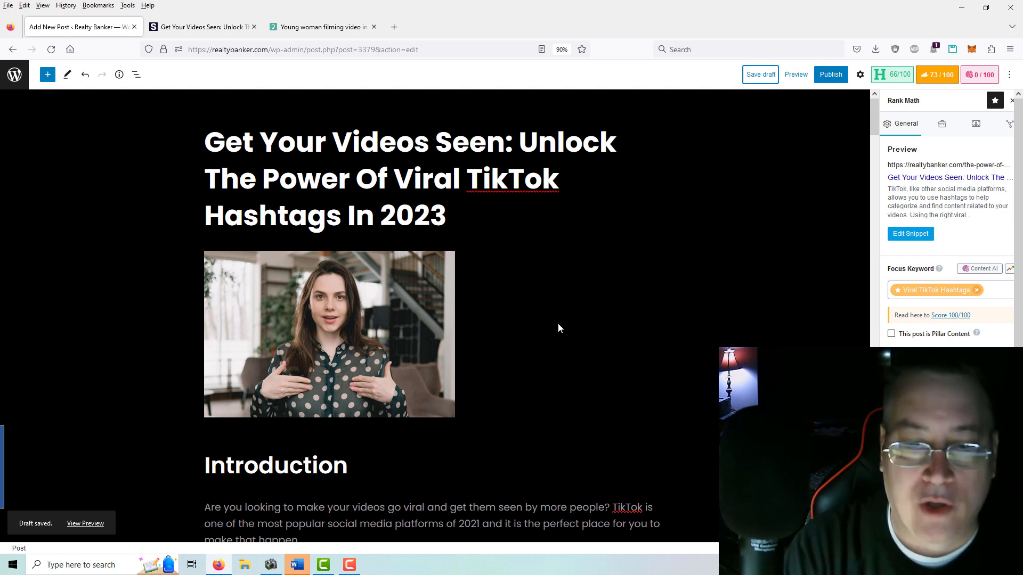
Step: Copy the introduction's closing text from "In this article, we'll discuss" to "Let's get started!" into the snippet's description
{"action": "scroll", "coordinate": [558, 325], "scroll_direction": "down", "scroll_amount": 4}
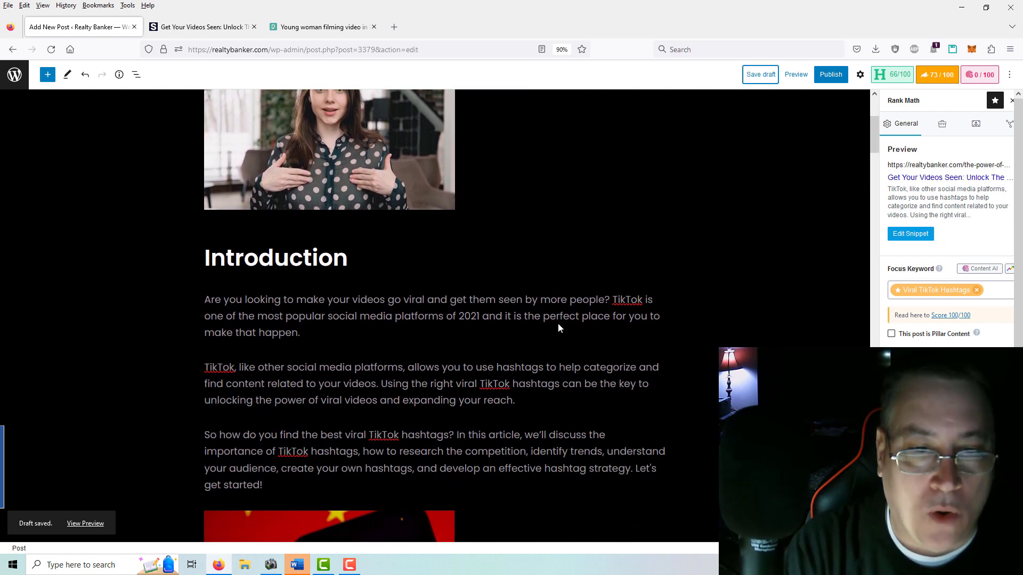
{"action": "scroll", "coordinate": [558, 327], "scroll_direction": "down", "scroll_amount": 1}
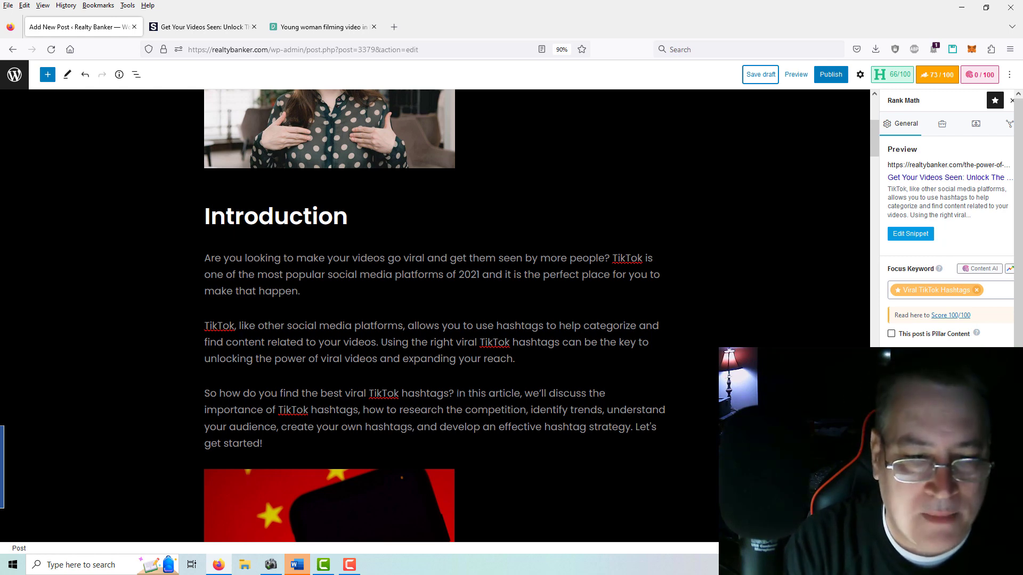
{"action": "left_click_drag", "start_coordinate": [457, 394], "coordinate": [263, 443]}
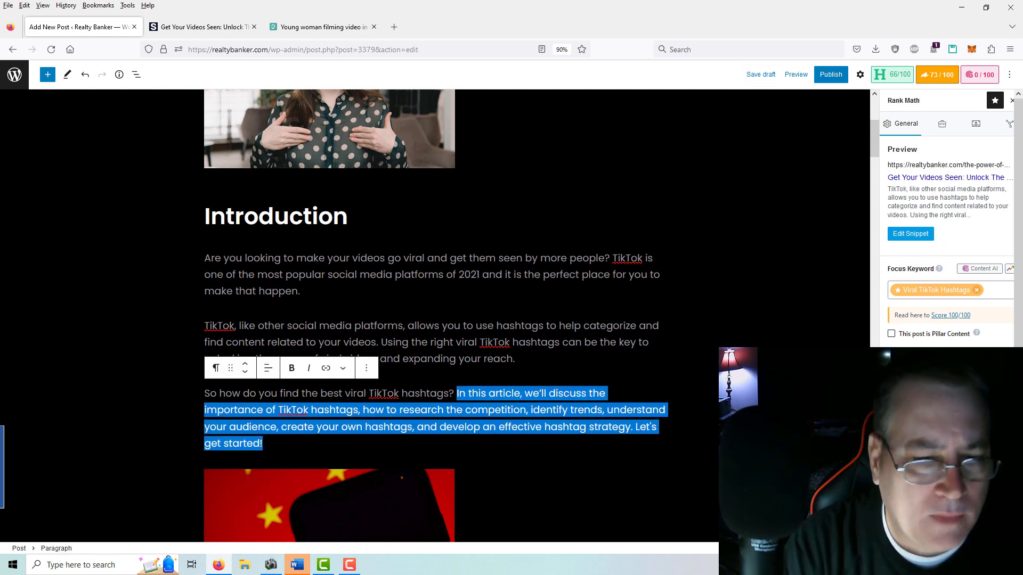
{"action": "right_click", "coordinate": [452, 411]}
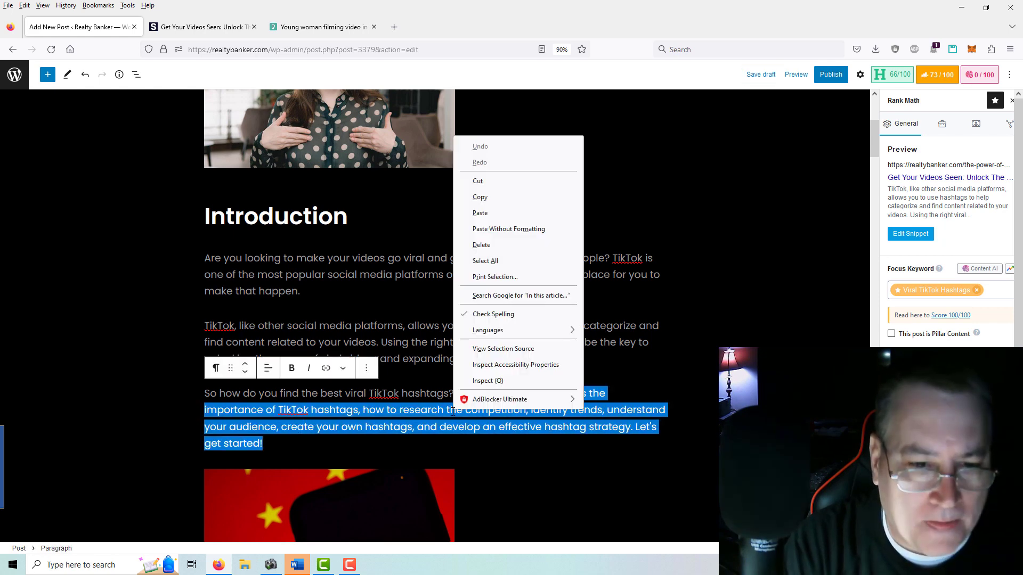
{"action": "left_click", "coordinate": [479, 198]}
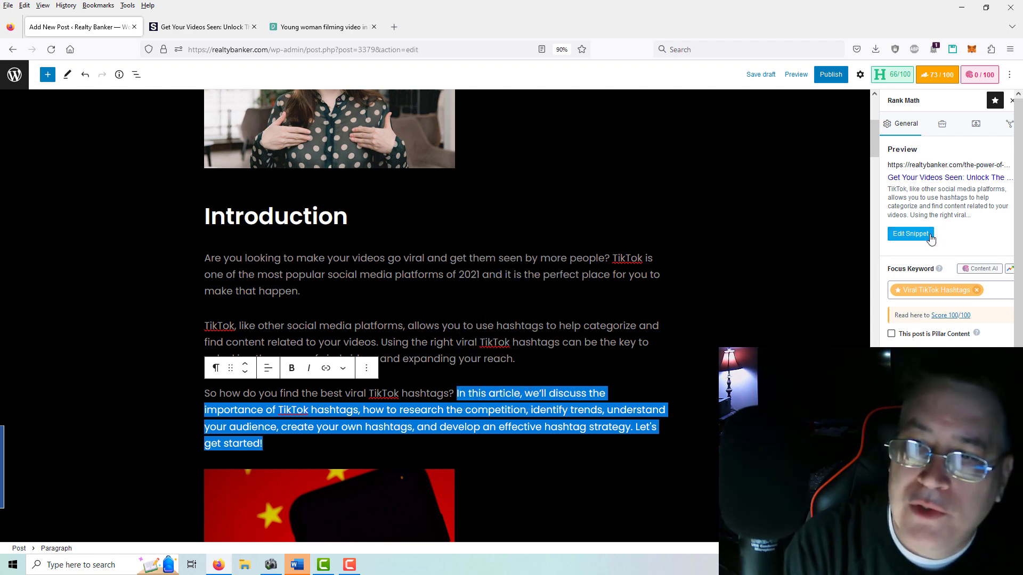
{"action": "left_click", "coordinate": [910, 234]}
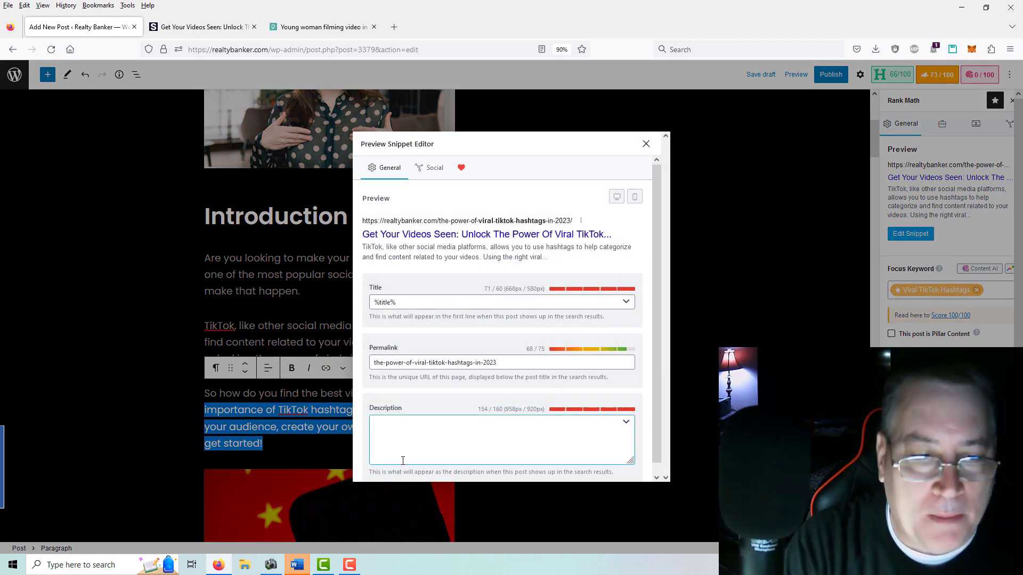
{"action": "left_click", "coordinate": [417, 427]}
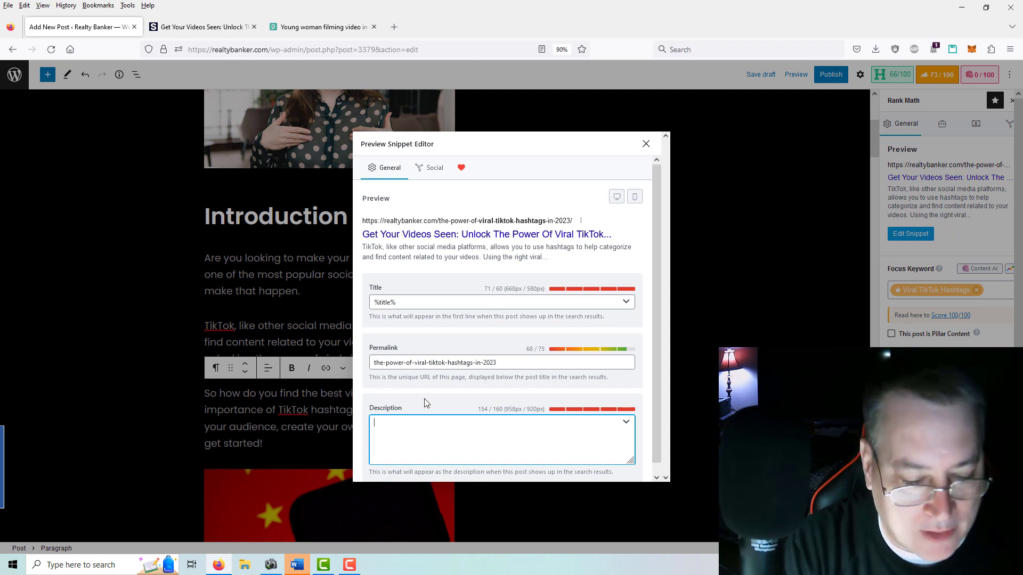
{"action": "key", "text": "ctrl+v"}
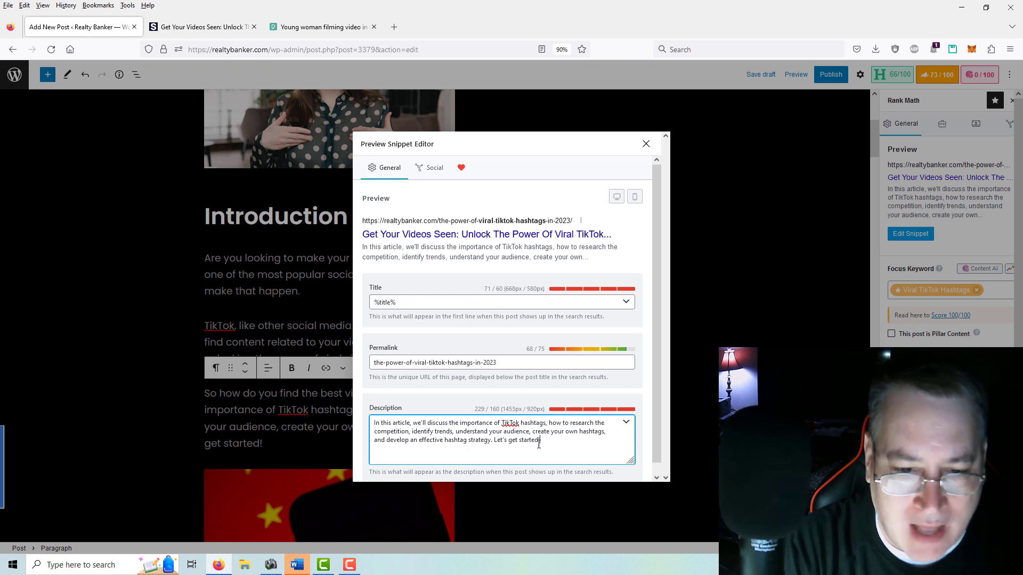
Step: Remove "Let's get started!" from the snippet description and reword its opening to "This article will discuss"
{"action": "left_click_drag", "start_coordinate": [542, 441], "coordinate": [492, 441]}
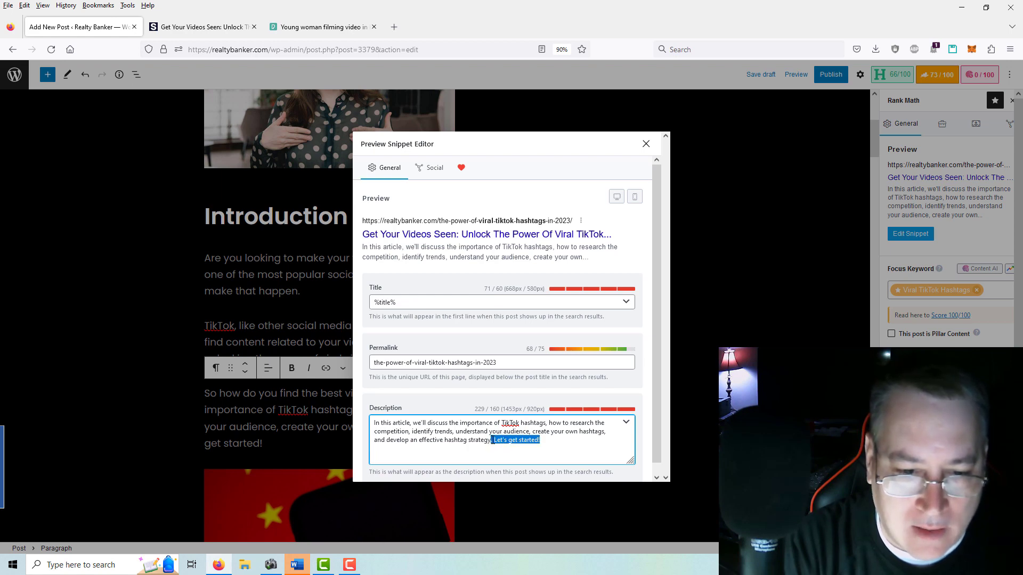
{"action": "key", "text": "BackSpace"}
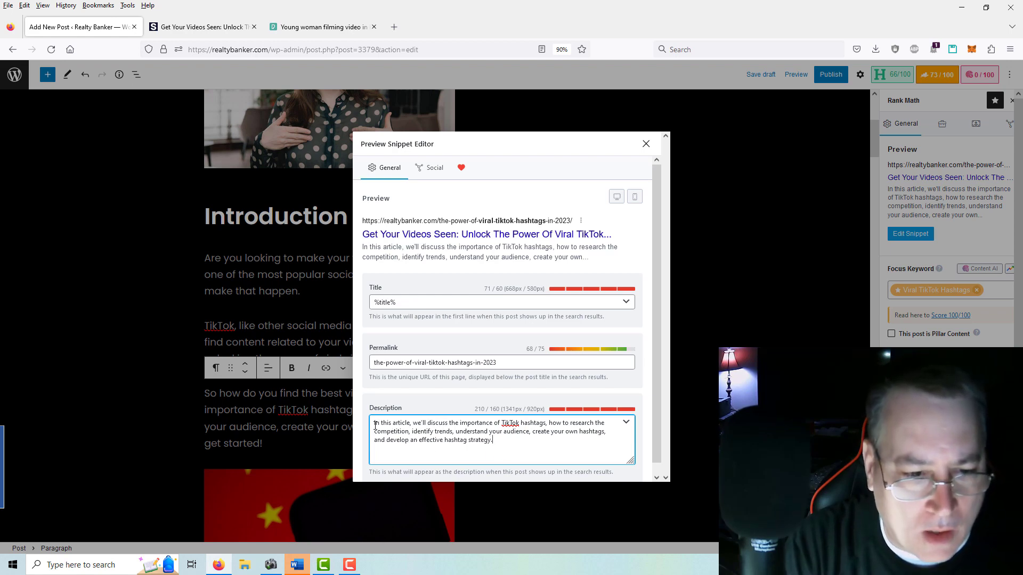
{"action": "left_click_drag", "start_coordinate": [374, 424], "coordinate": [384, 425]}
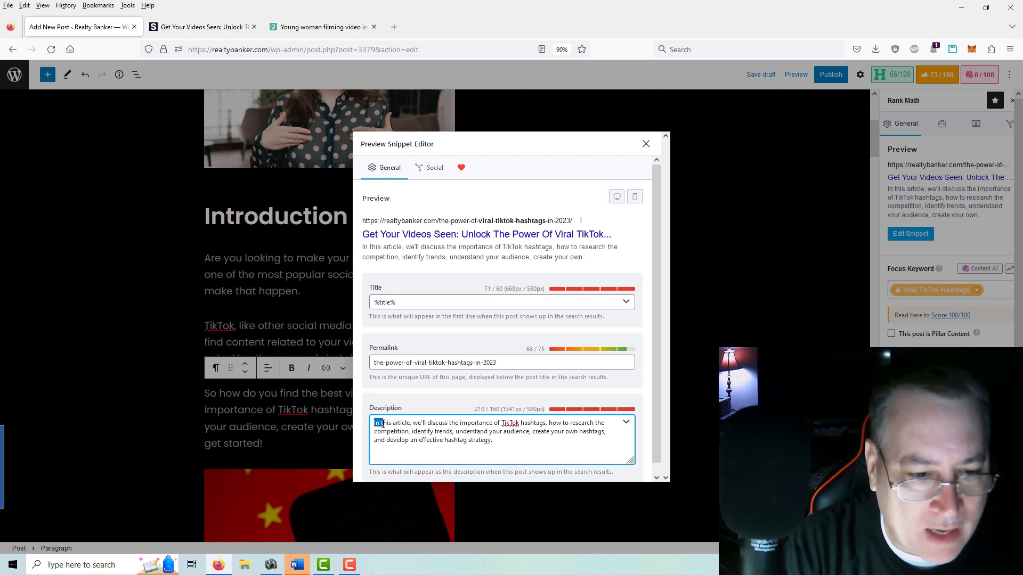
{"action": "type", "text": "T"}
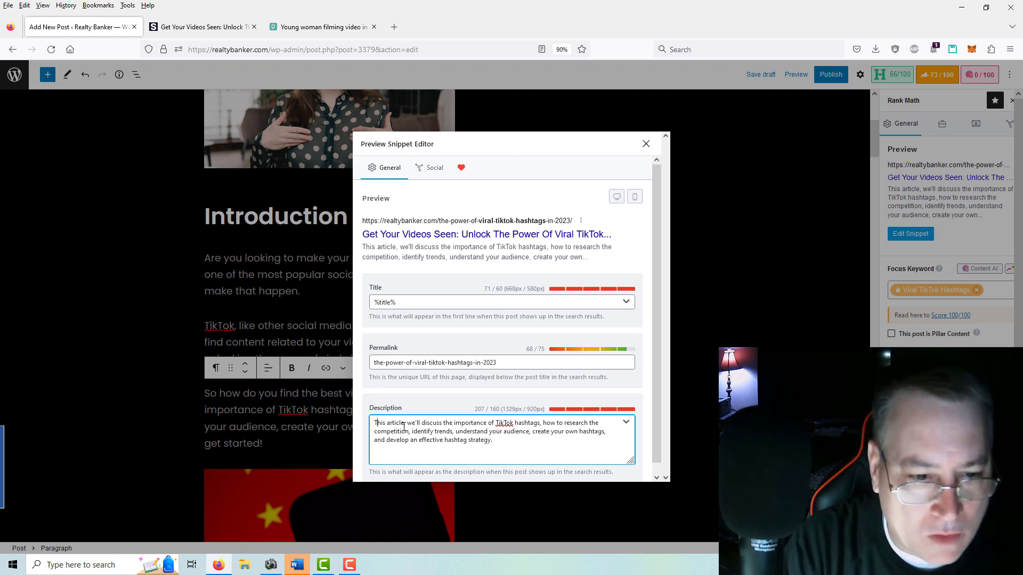
{"action": "left_click", "coordinate": [405, 425]}
{"action": "key", "text": "BackSpace"}
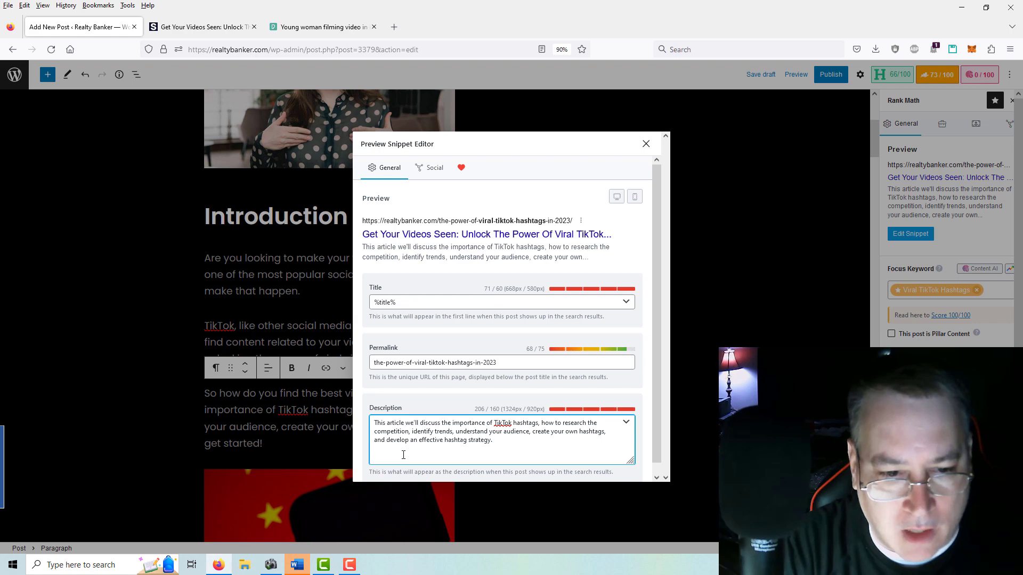
{"action": "key", "text": "Right"}
{"action": "key", "text": "Right"}
{"action": "key", "text": "Delete"}
{"action": "key", "text": "Delete"}
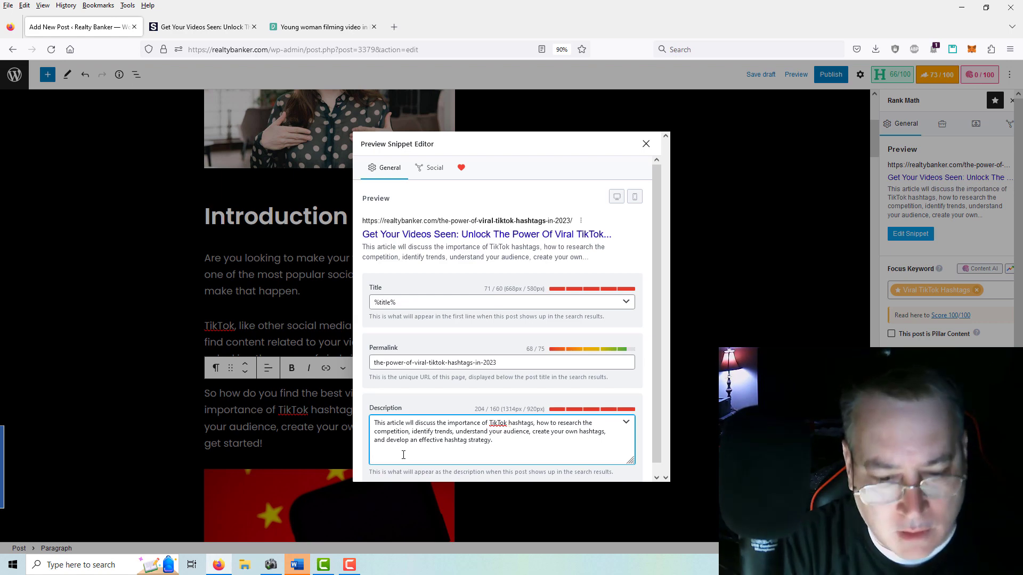
{"action": "type", "text": "ill"}
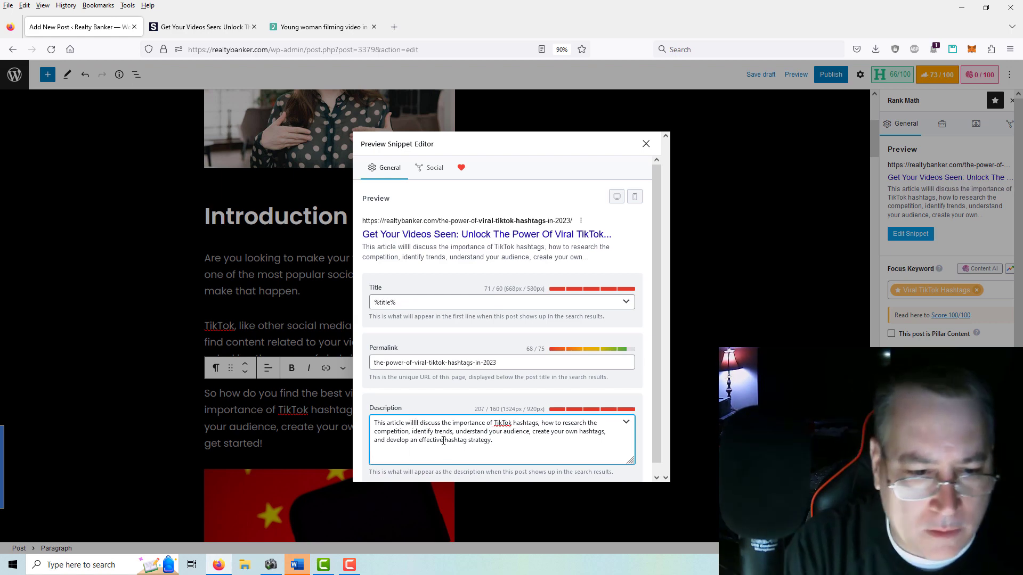
{"action": "key", "text": "BackSpace"}
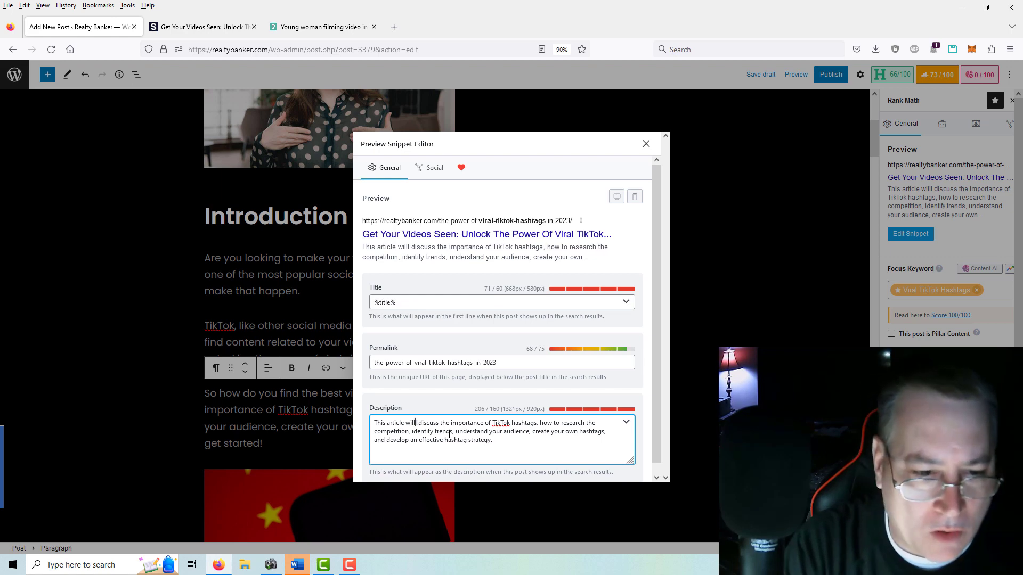
{"action": "key", "text": "BackSpace"}
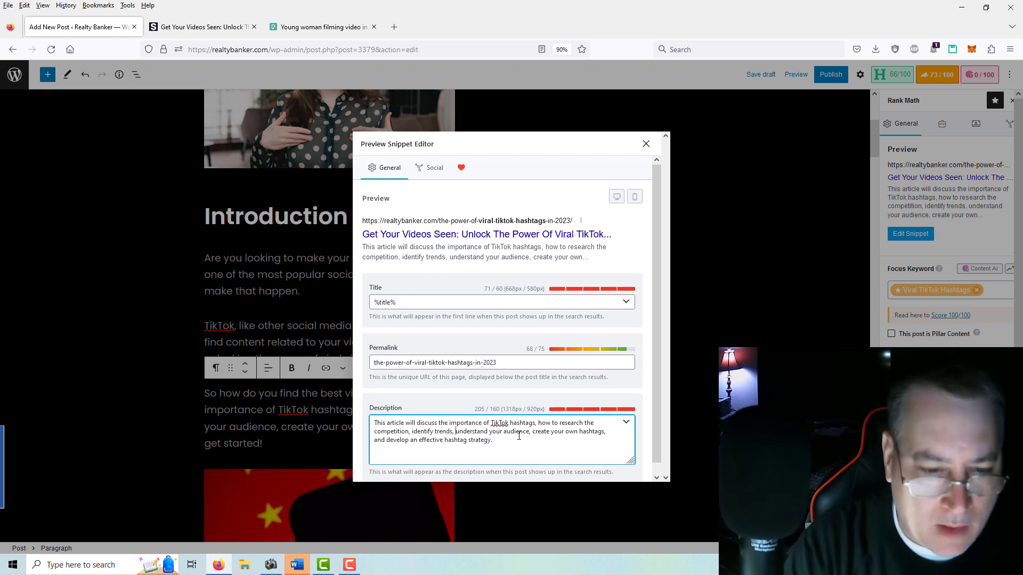
Step: Shorten the description's ending to "identify trends, and understand your audience." and save the draft
{"action": "type", "text": "and"}
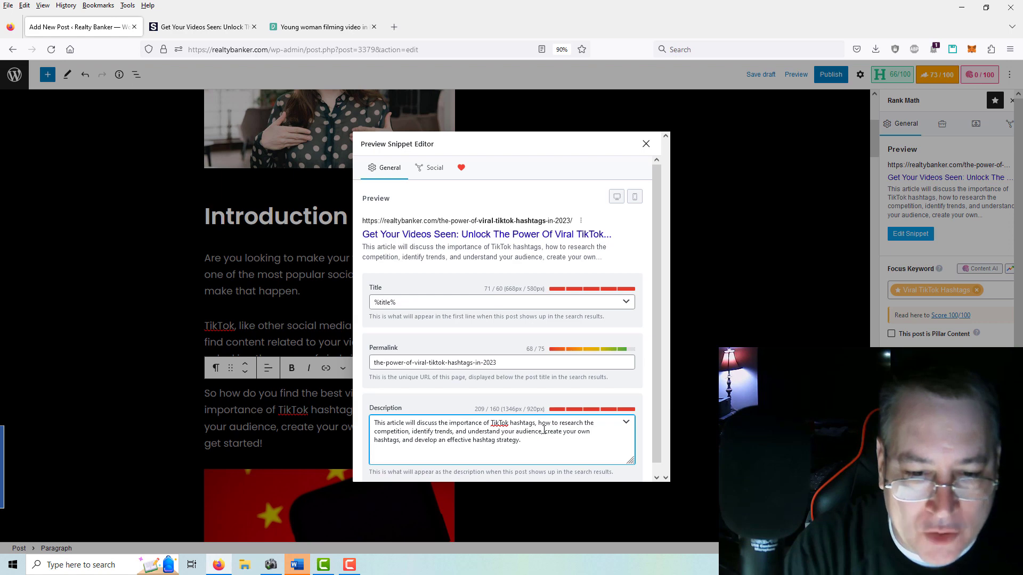
{"action": "left_click_drag", "start_coordinate": [541, 436], "coordinate": [541, 443]}
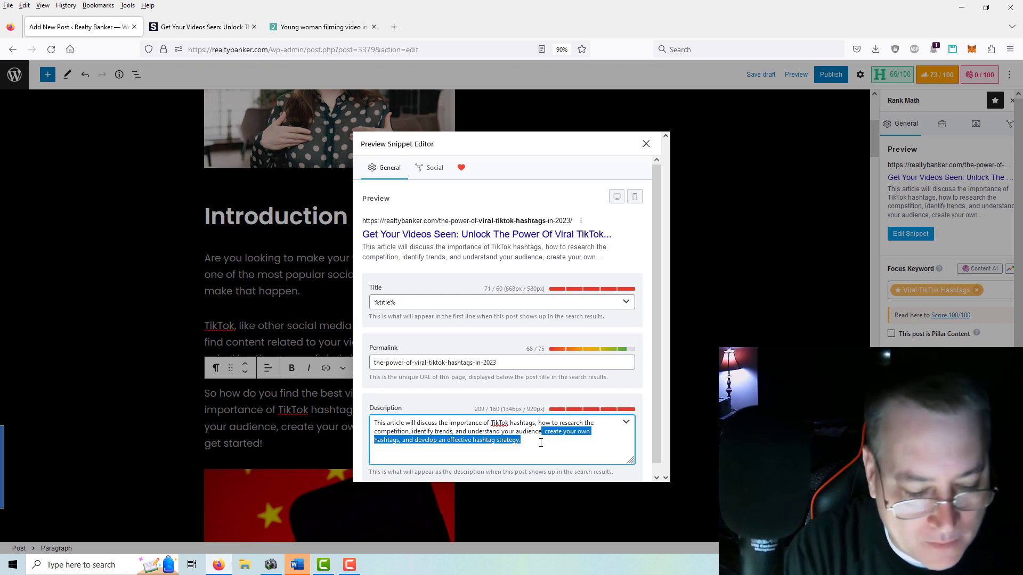
{"action": "key", "text": "BackSpace"}
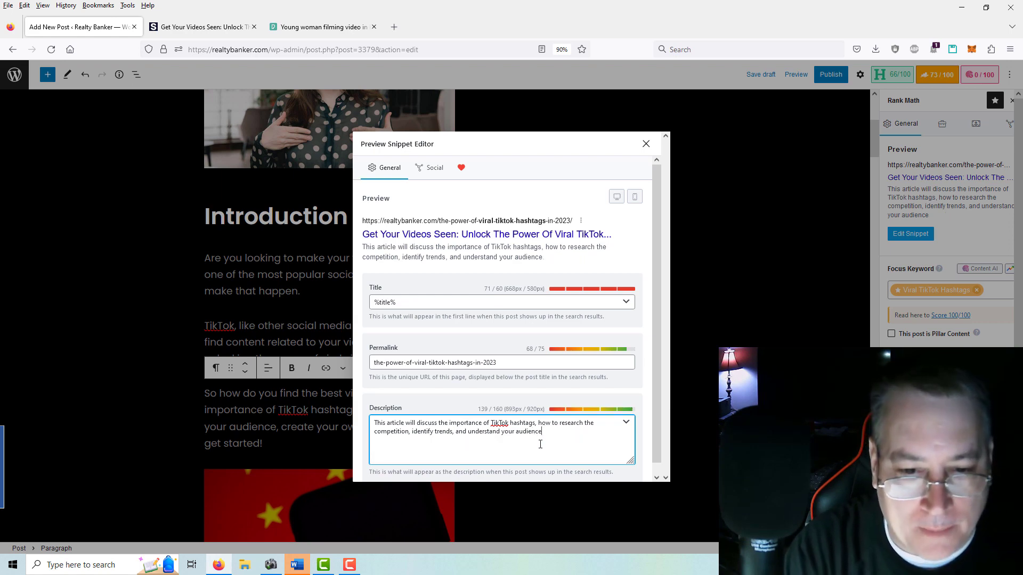
{"action": "type", "text": "."}
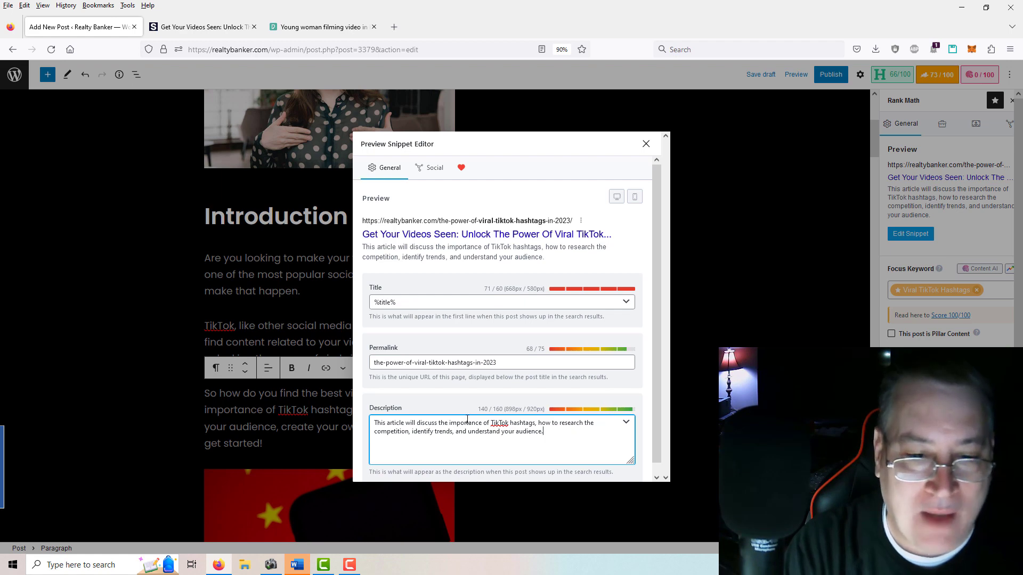
{"action": "left_click", "coordinate": [646, 146]}
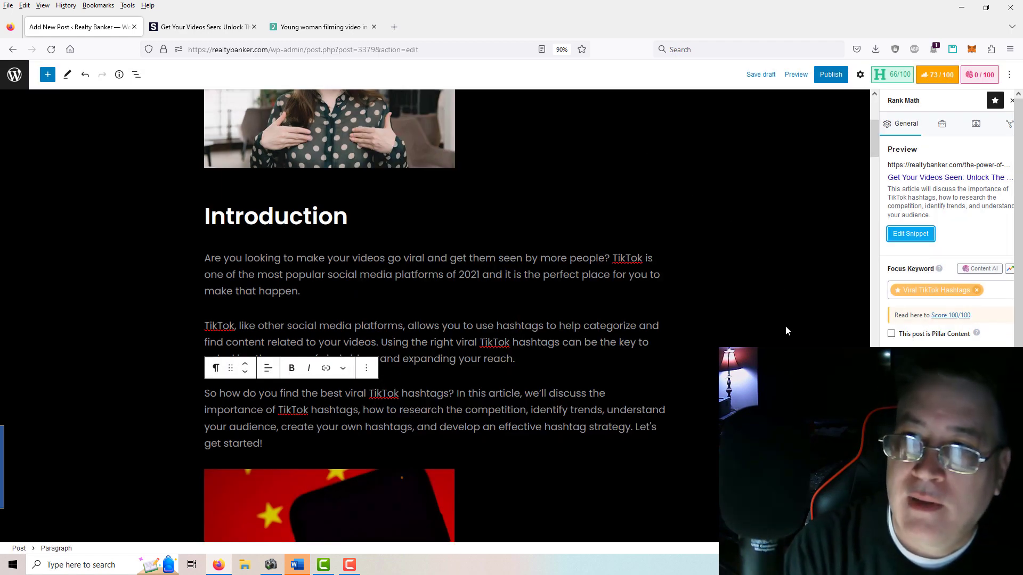
{"action": "left_click", "coordinate": [760, 75]}
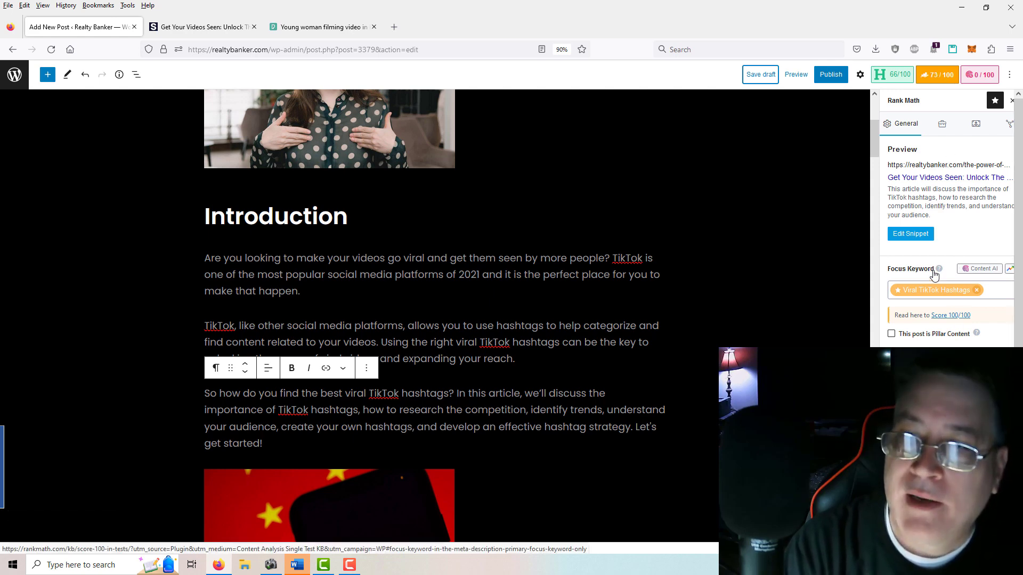
Step: Reopen the snippet editor to review the meta description, and return to the beginning of the post
{"action": "left_click", "coordinate": [908, 234]}
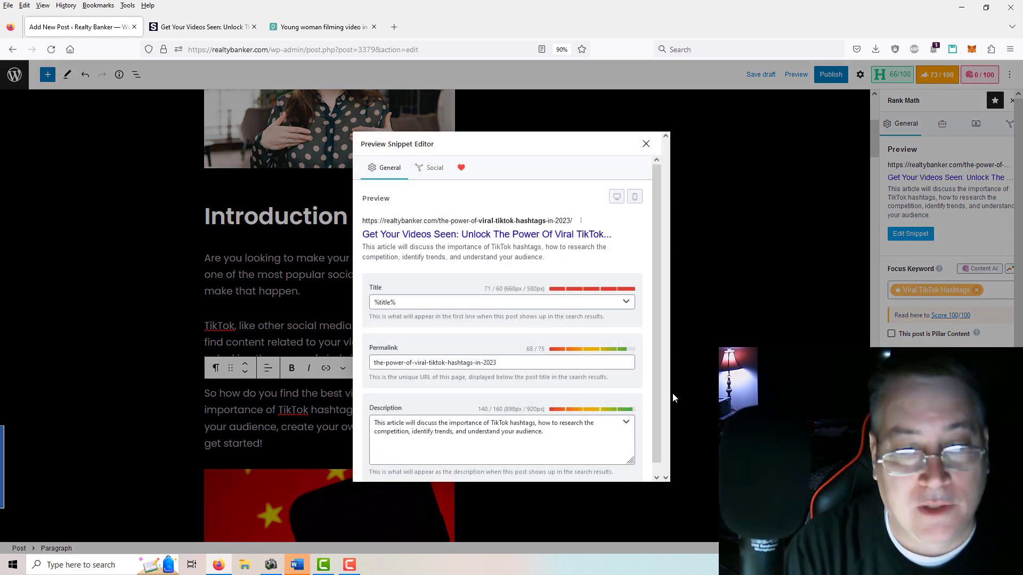
{"action": "left_click", "coordinate": [485, 433]}
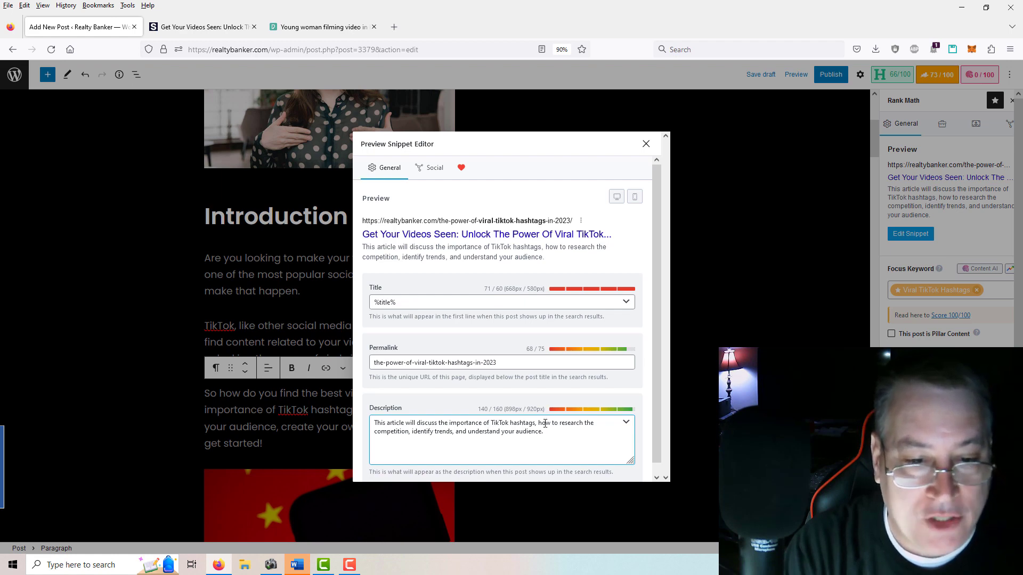
{"action": "left_click", "coordinate": [646, 145]}
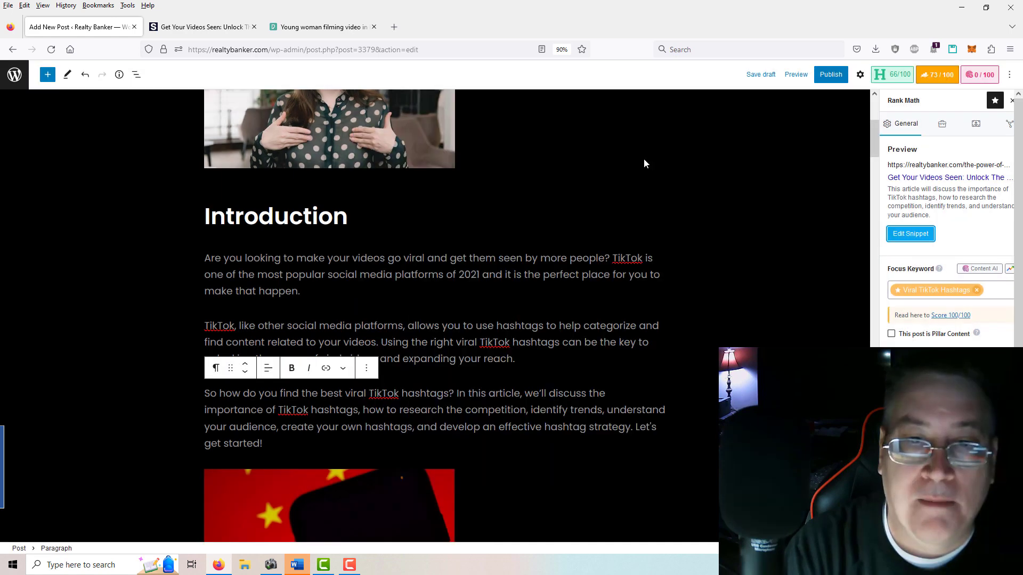
{"action": "scroll", "coordinate": [587, 306], "scroll_direction": "up", "scroll_amount": 5}
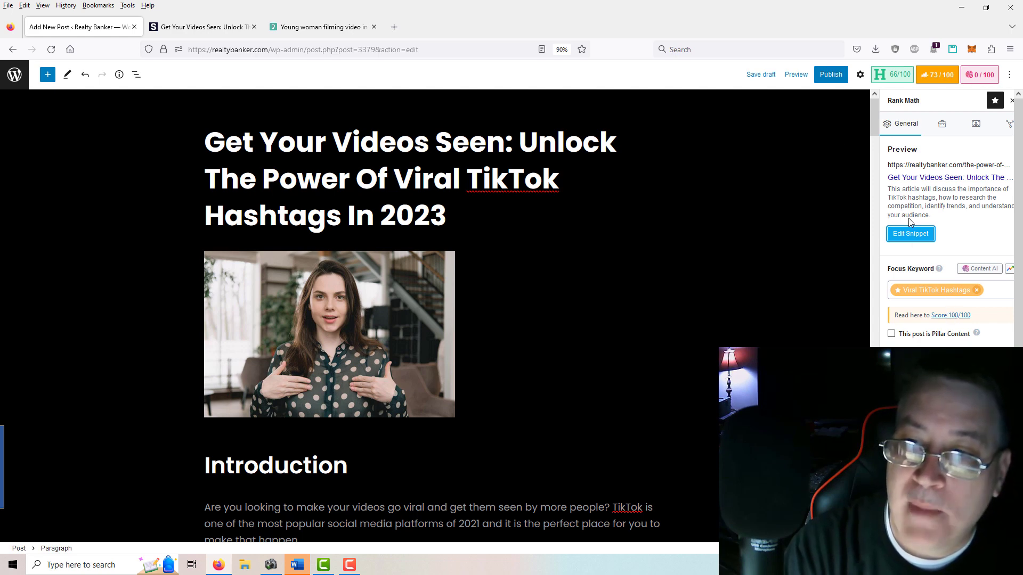
Step: Insert "viral" before "TikTok hashtags" in the snippet description and close the snippet editor
{"action": "left_click", "coordinate": [906, 234]}
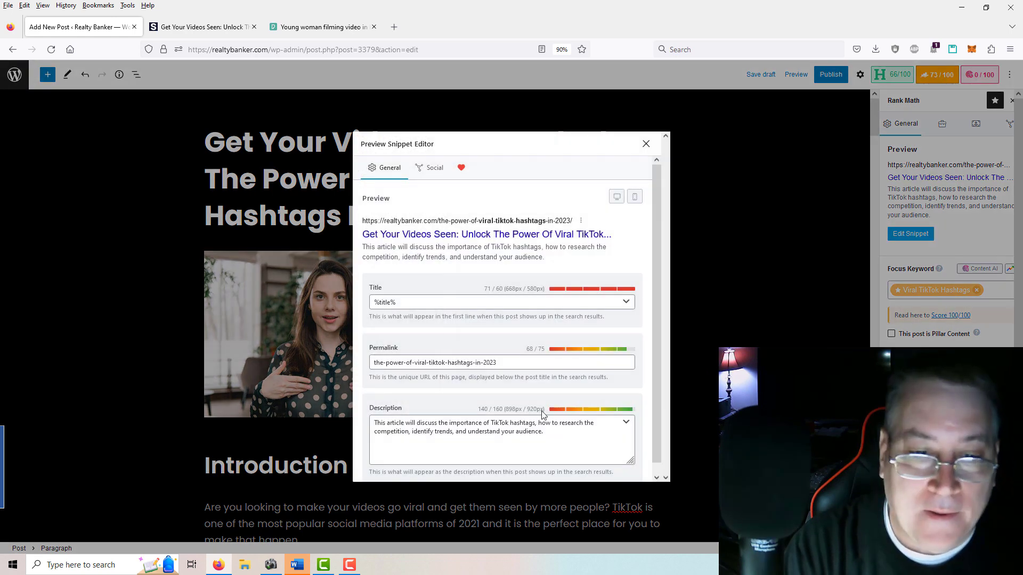
{"action": "left_click", "coordinate": [491, 425]}
{"action": "type", "text": "V"}
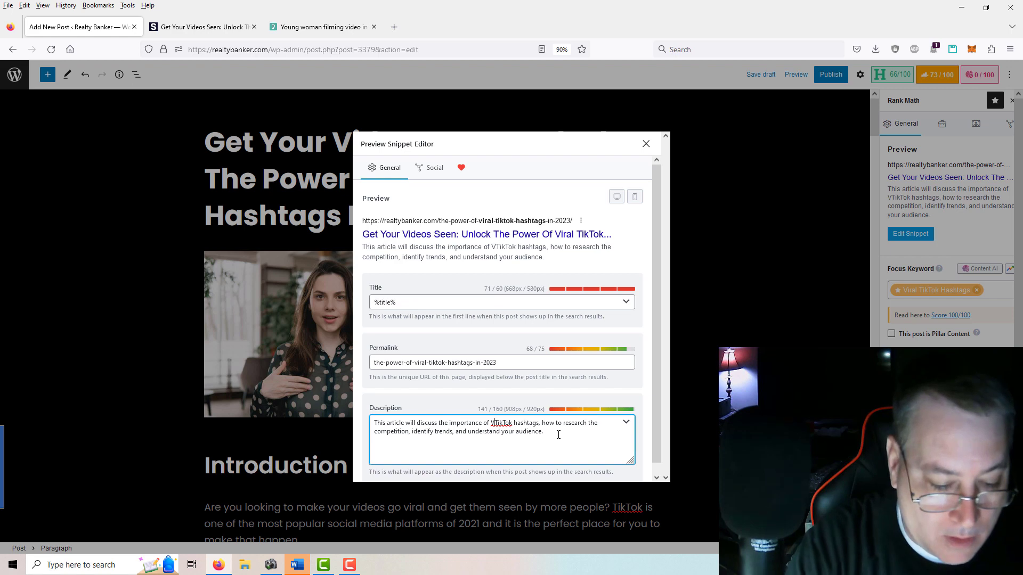
{"action": "type", "text": "iral"}
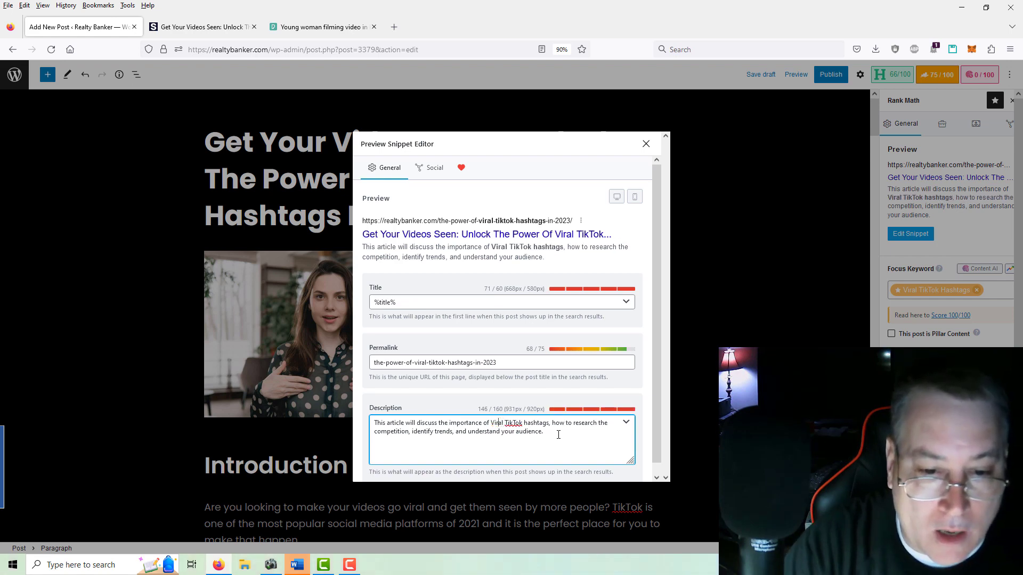
{"action": "key", "text": "Delete"}
{"action": "type", "text": "v"}
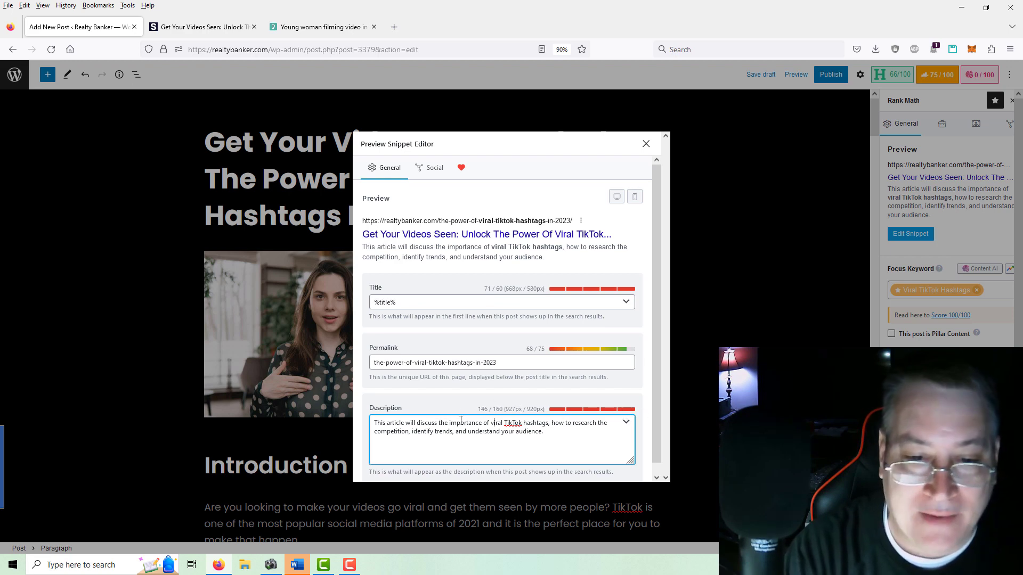
{"action": "left_click", "coordinate": [646, 145]}
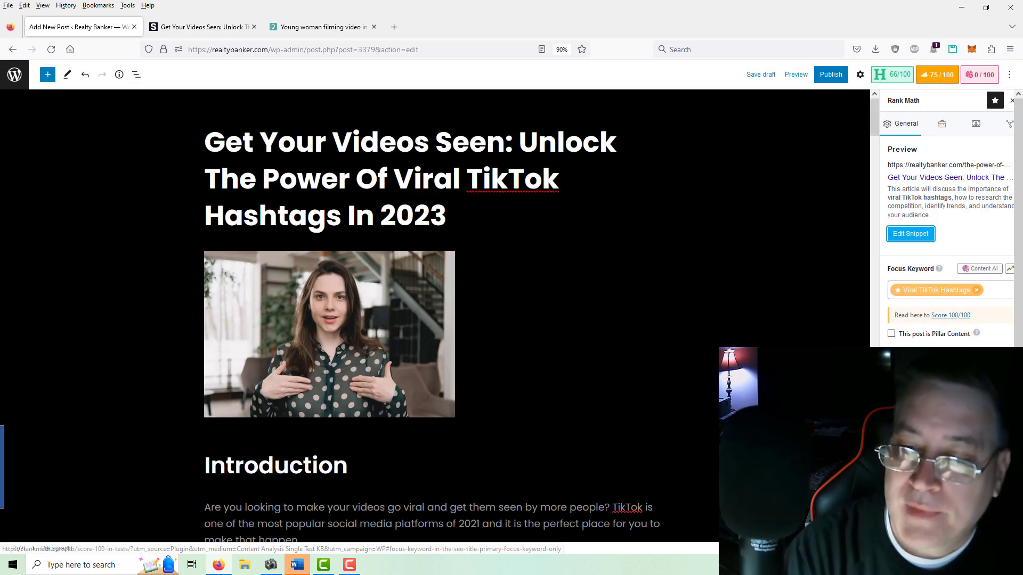
Step: Open the posts list in a new tab and open the published post about generating voice audios from text for editing
{"action": "scroll", "coordinate": [946, 222], "scroll_direction": "down", "scroll_amount": 1}
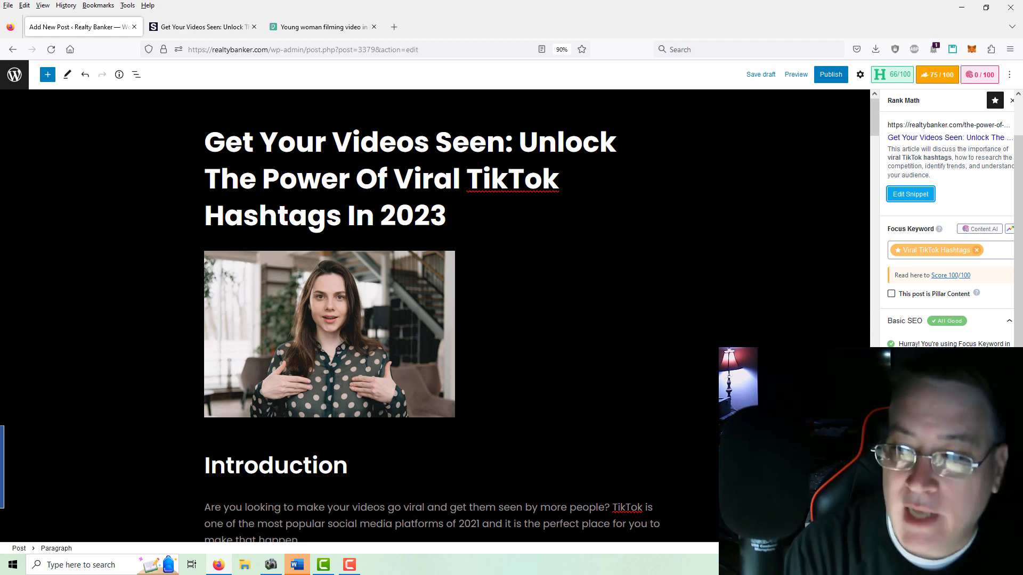
{"action": "scroll", "coordinate": [946, 222], "scroll_direction": "down", "scroll_amount": 3}
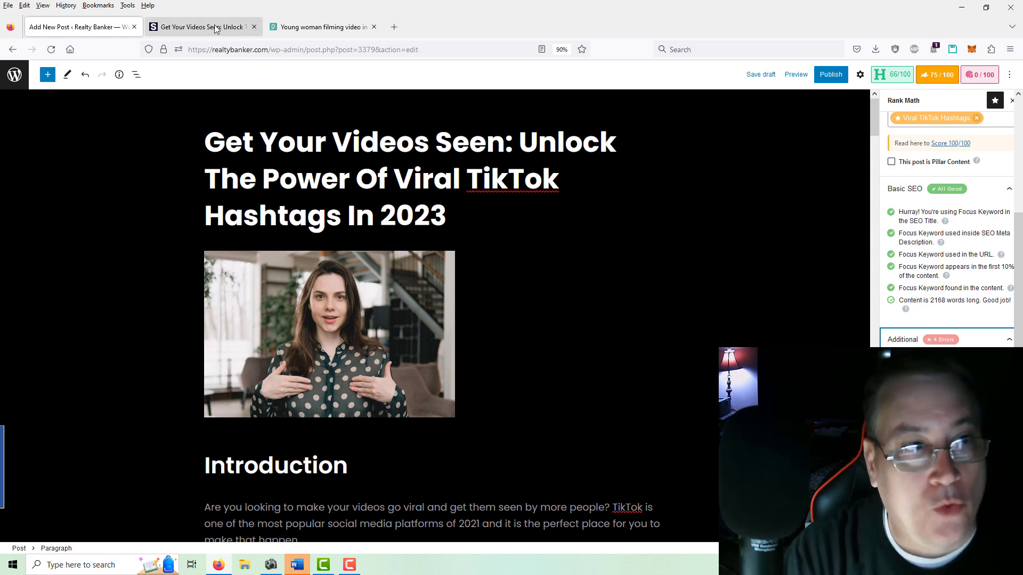
{"action": "right_click", "coordinate": [16, 73]}
{"action": "left_click", "coordinate": [20, 82]}
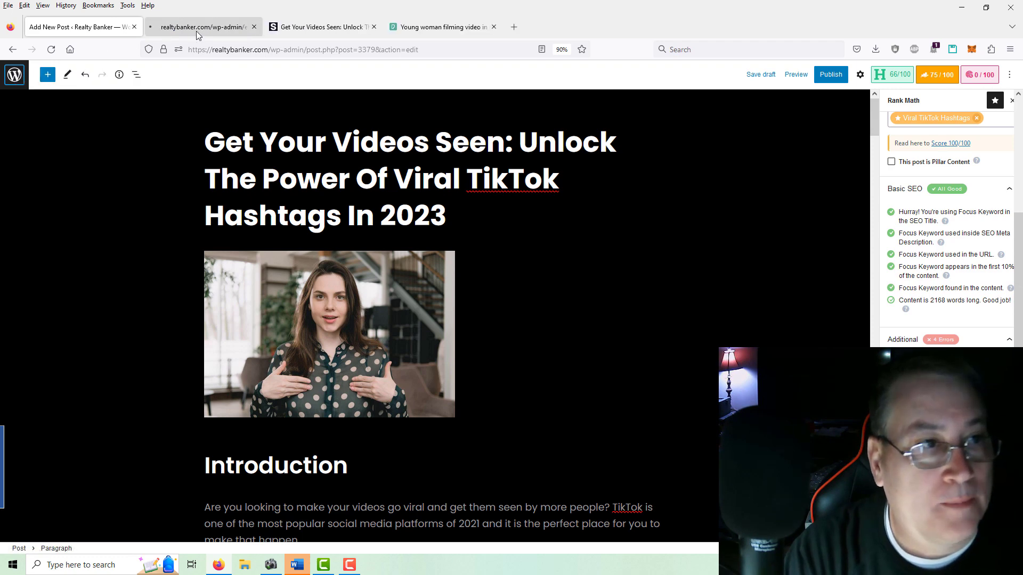
{"action": "left_click", "coordinate": [196, 30]}
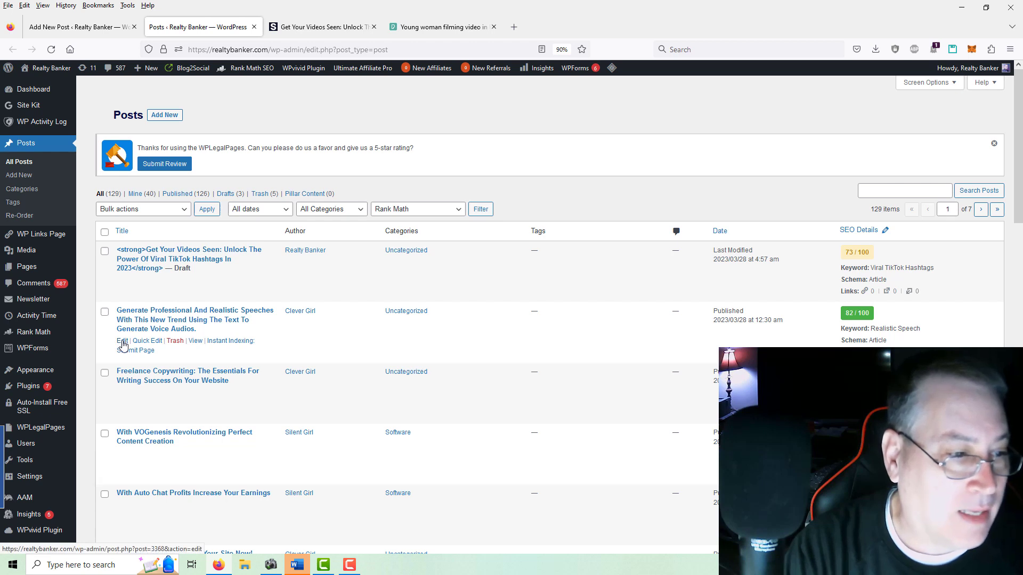
{"action": "left_click", "coordinate": [123, 341]}
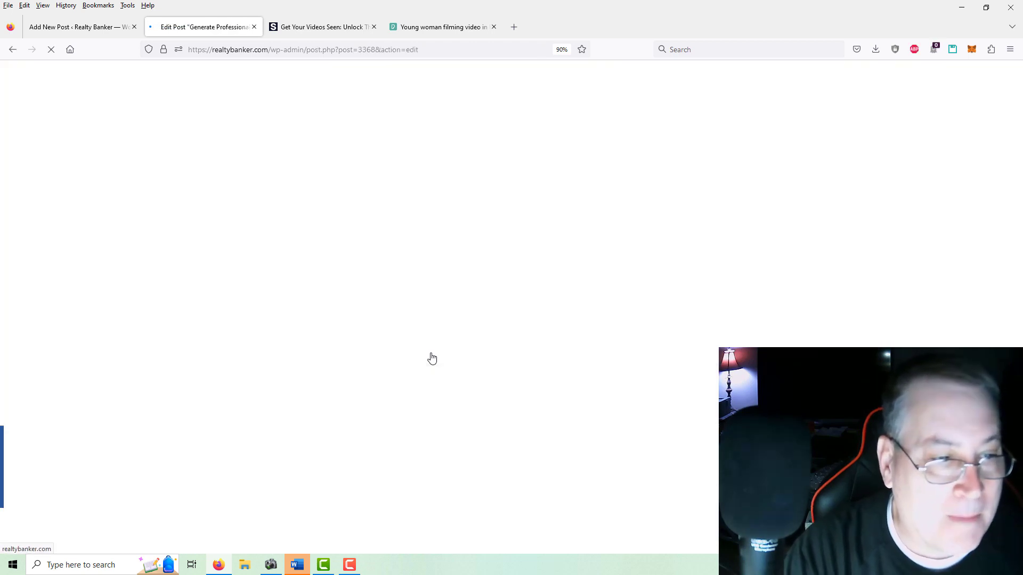
Step: Copy the two closing paragraphs, "Join the Realty Banker Network" and "Connect with us on", from the end of the older post
{"action": "scroll", "coordinate": [548, 364], "scroll_direction": "down", "scroll_amount": 5}
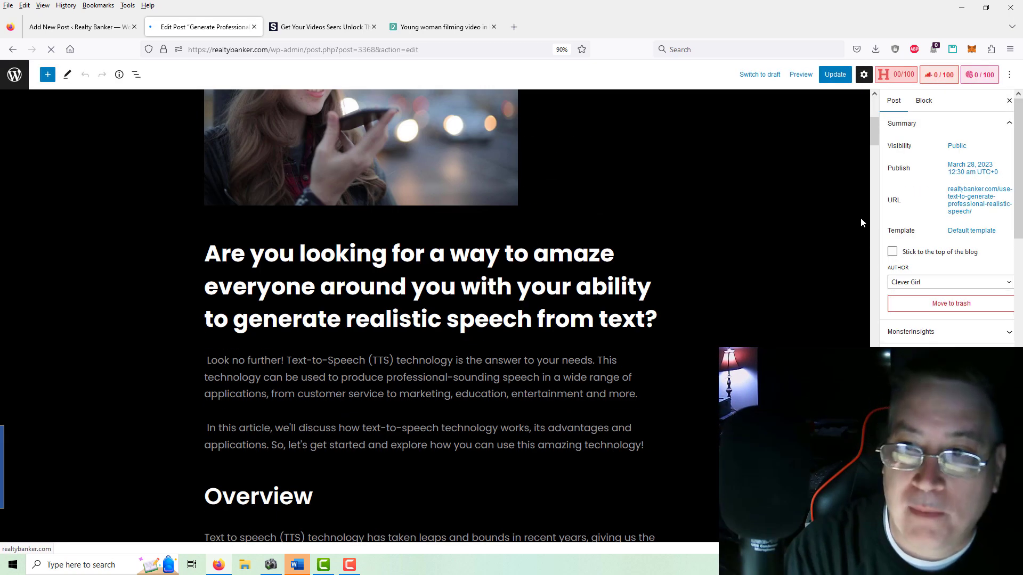
{"action": "left_click_drag", "start_coordinate": [874, 130], "coordinate": [875, 506]}
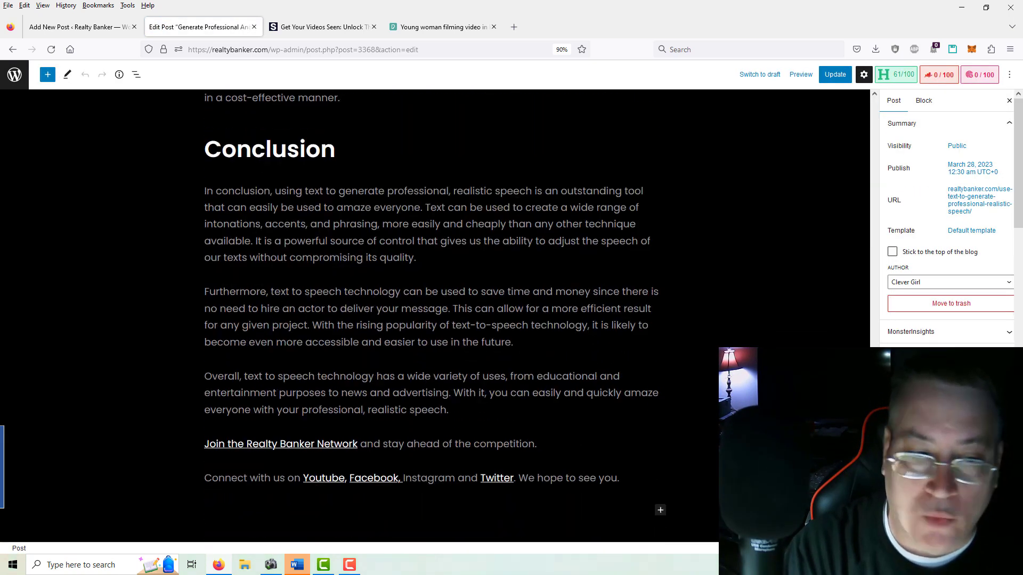
{"action": "scroll", "coordinate": [433, 394], "scroll_direction": "down", "scroll_amount": 2}
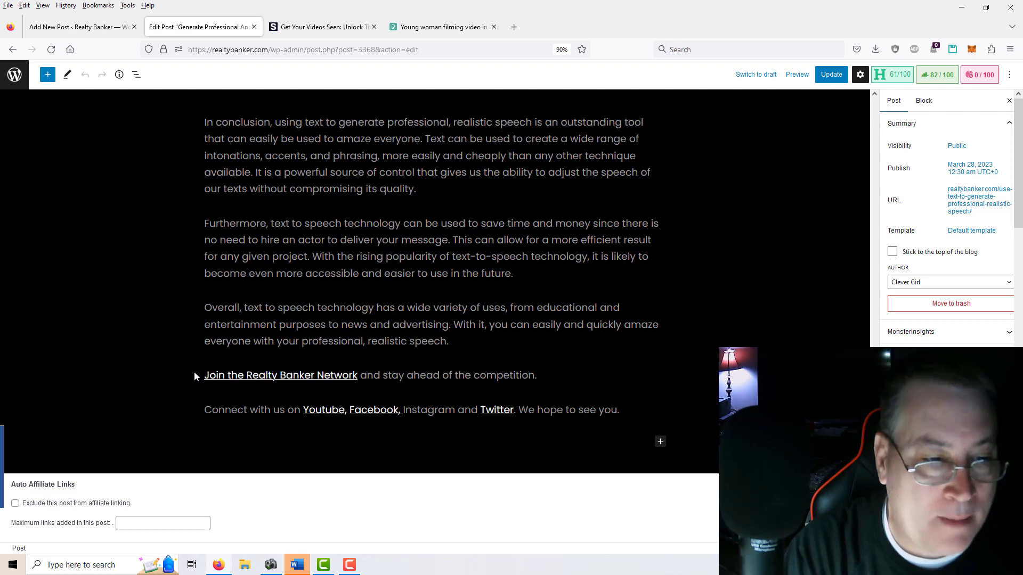
{"action": "left_click_drag", "start_coordinate": [194, 373], "coordinate": [619, 444]}
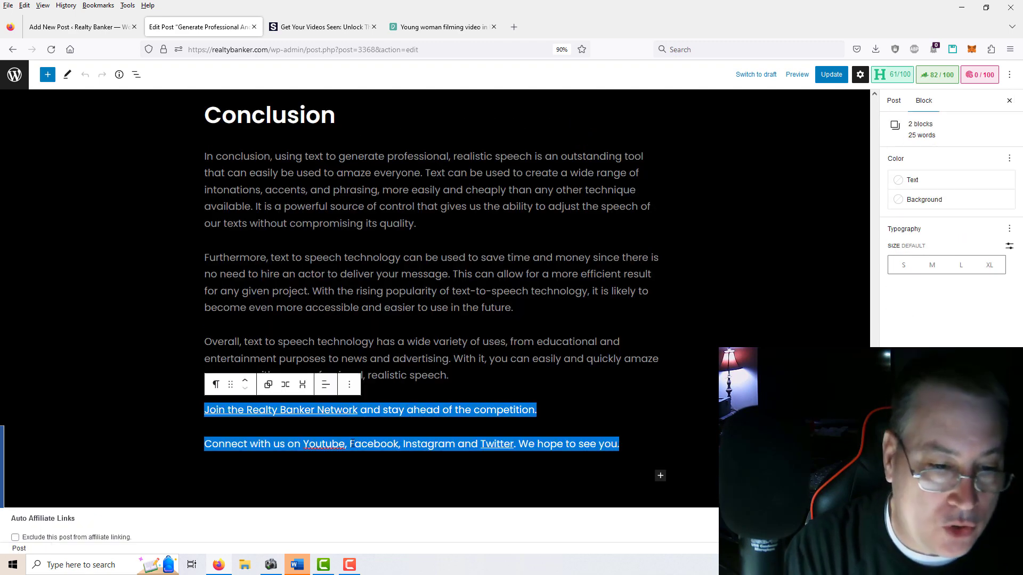
{"action": "right_click", "coordinate": [533, 445]}
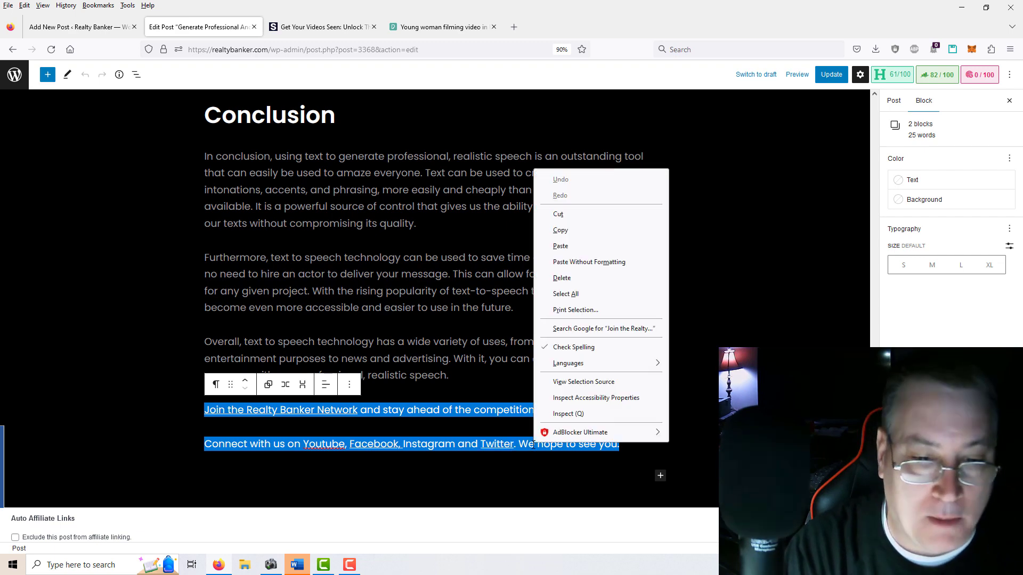
{"action": "left_click", "coordinate": [561, 234]}
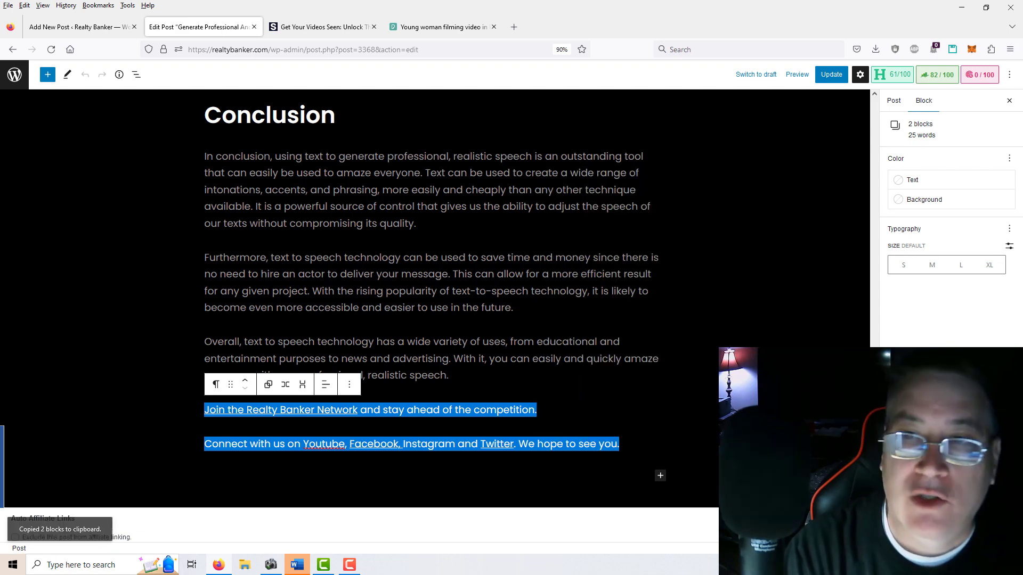
Step: Return to the viral TikTok hashtags draft and paste the copied paragraphs as new blocks below the Conclusion text
{"action": "left_click", "coordinate": [107, 26]}
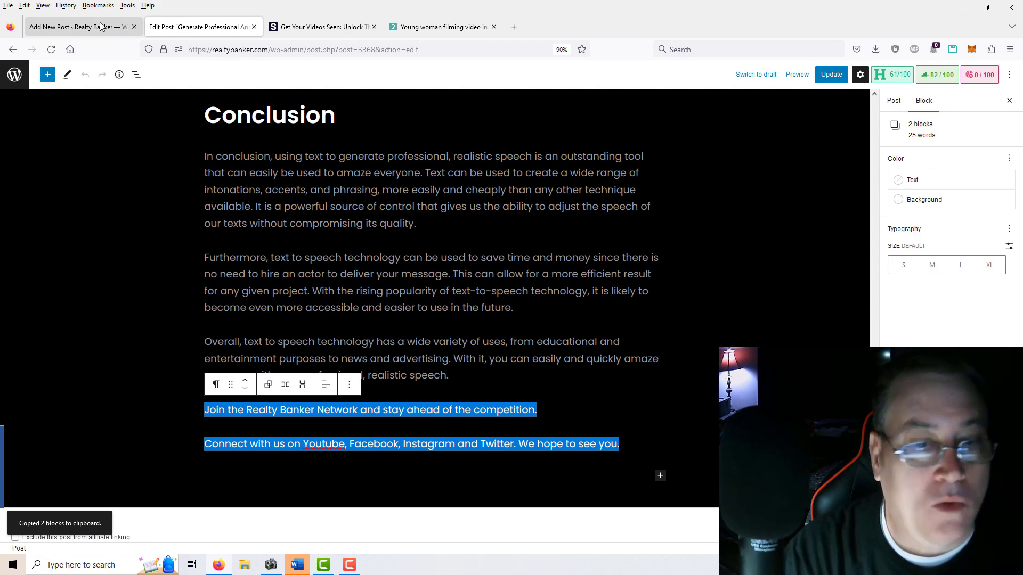
{"action": "left_click_drag", "start_coordinate": [874, 119], "coordinate": [874, 496]}
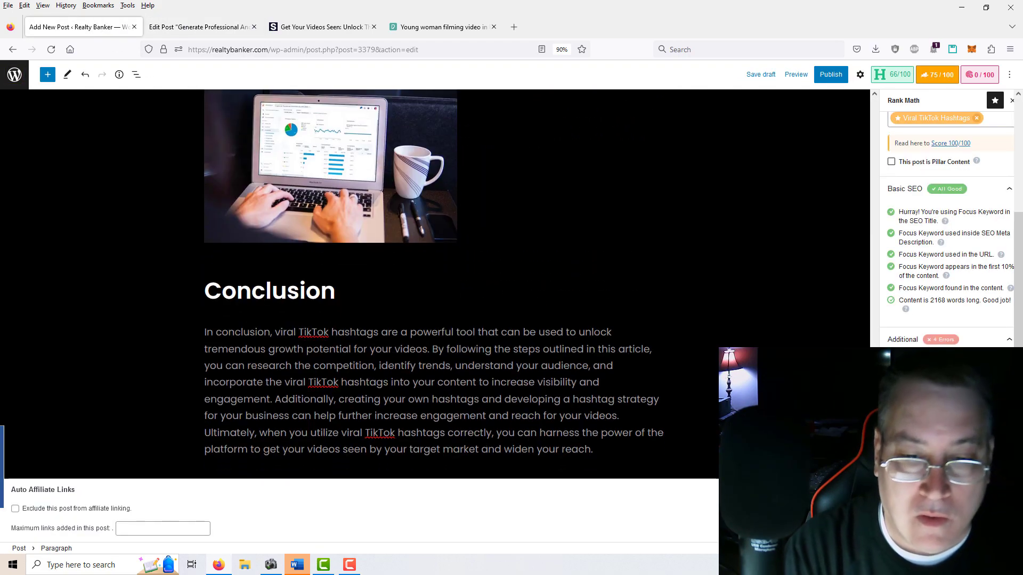
{"action": "left_click", "coordinate": [663, 467]}
{"action": "key", "text": "Return"}
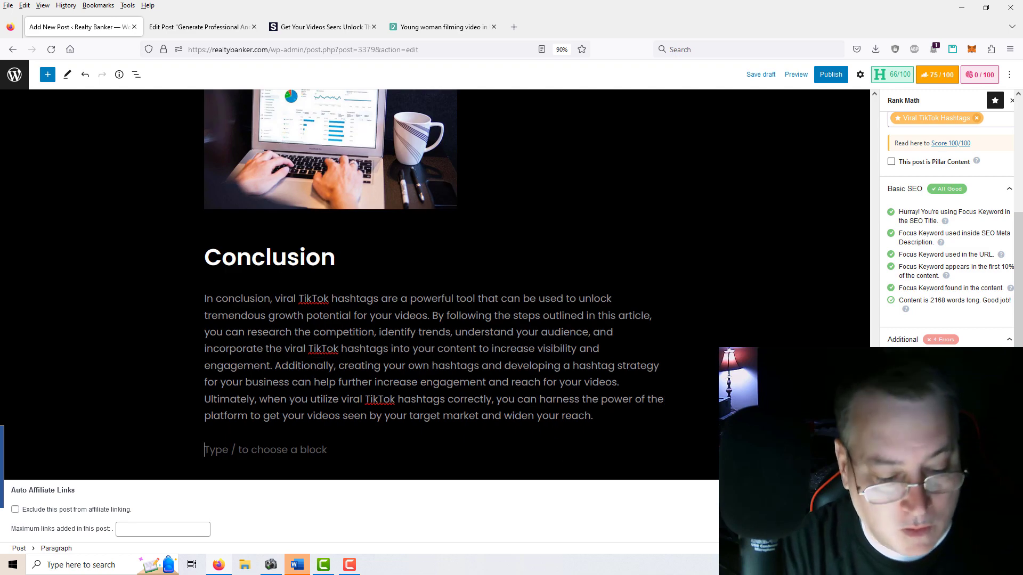
{"action": "key", "text": "ctrl+v"}
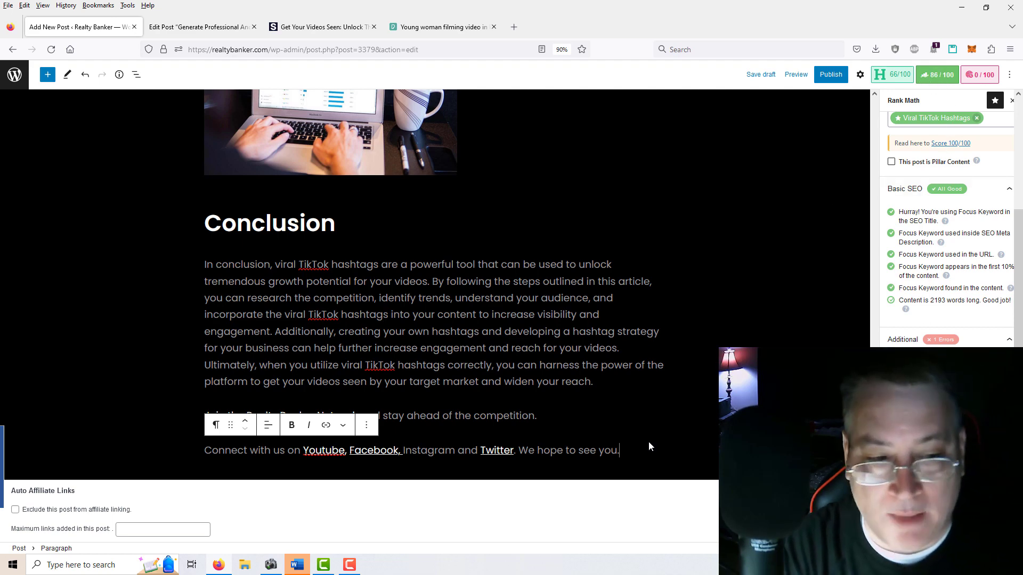
Step: Add an image block below the "Connect with us on" line and open the media library for it
{"action": "key", "text": "Return"}
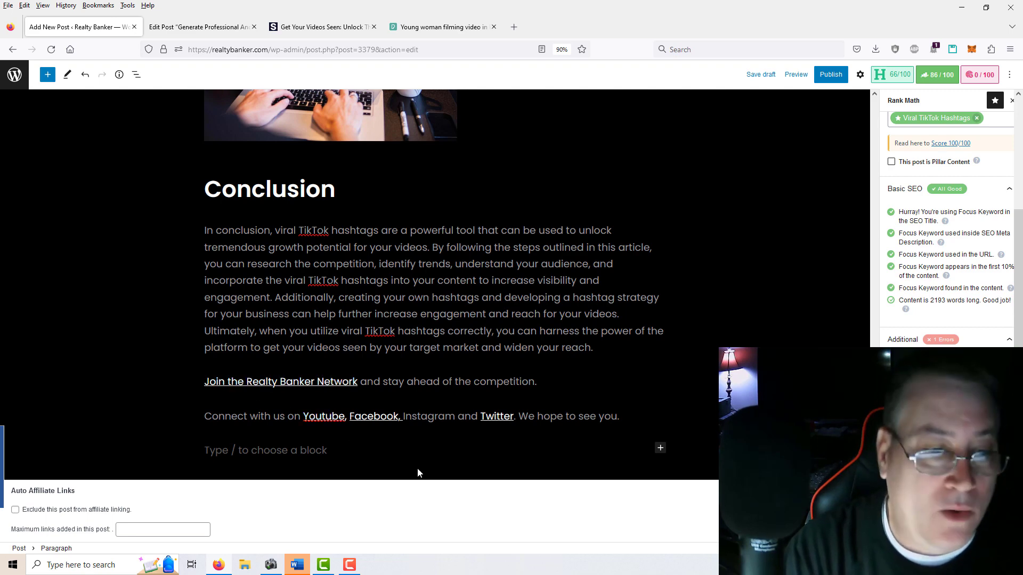
{"action": "left_click", "coordinate": [660, 448]}
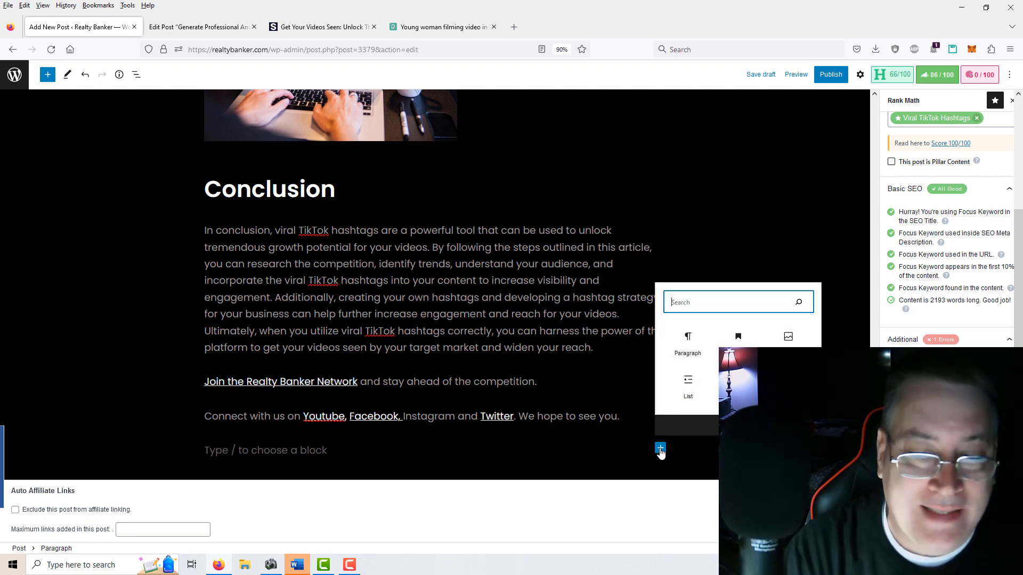
{"action": "left_click", "coordinate": [793, 343]}
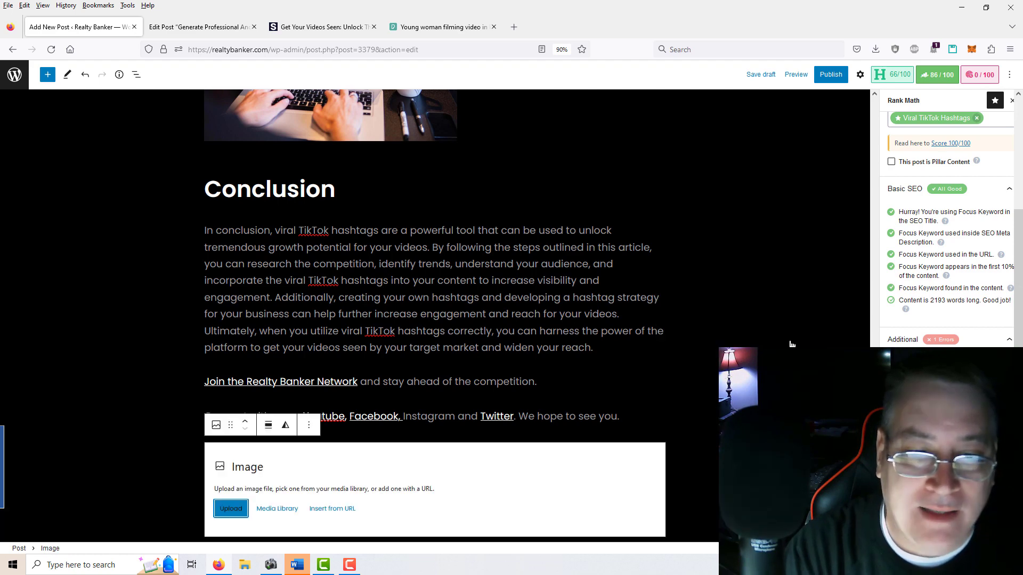
{"action": "left_click", "coordinate": [281, 509]}
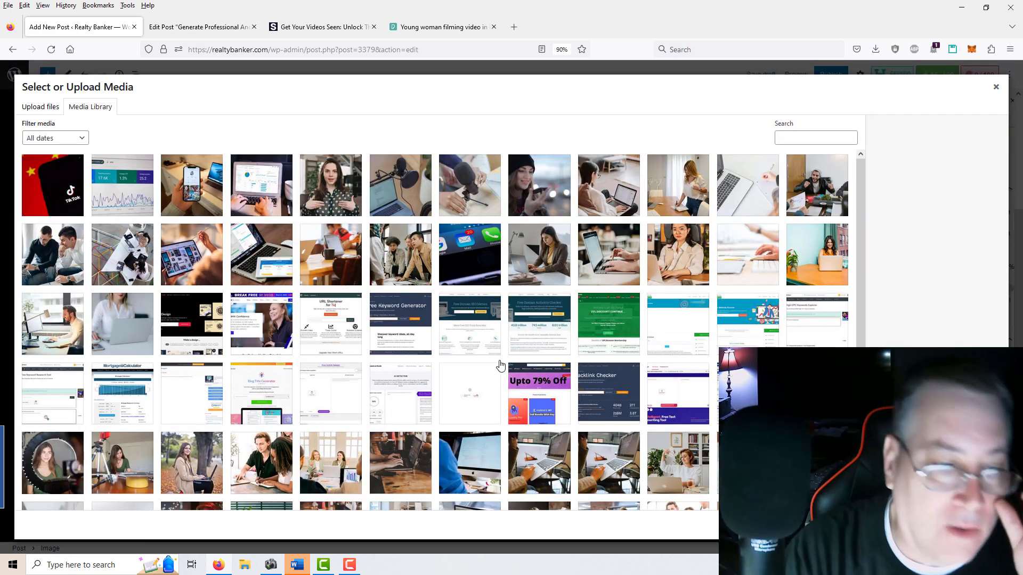
Step: Load further batches of older images in the media library to find the round RB logo
{"action": "scroll", "coordinate": [501, 352], "scroll_direction": "down", "scroll_amount": 3}
{"action": "left_click", "coordinate": [446, 506]}
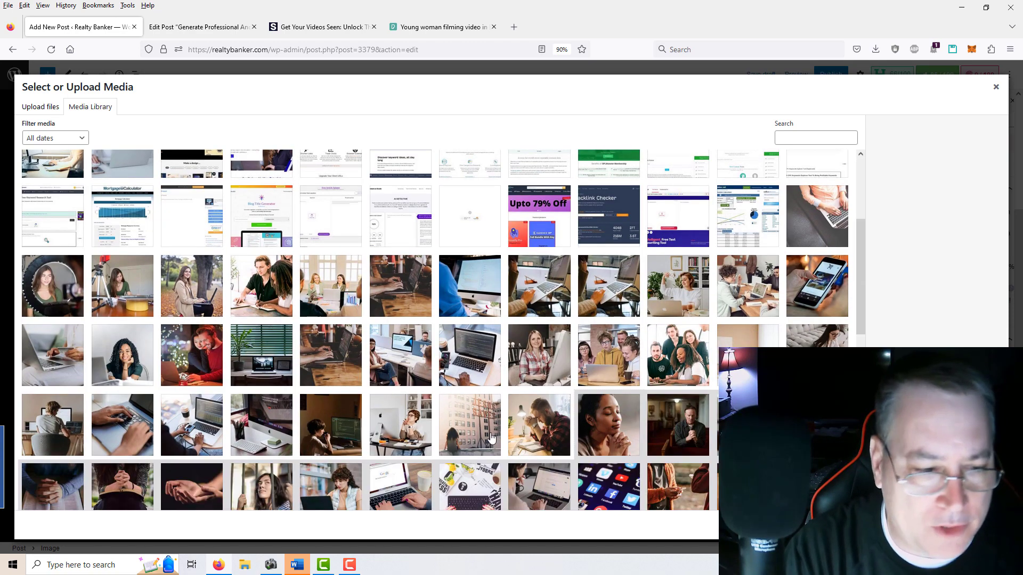
{"action": "scroll", "coordinate": [500, 424], "scroll_direction": "down", "scroll_amount": 10}
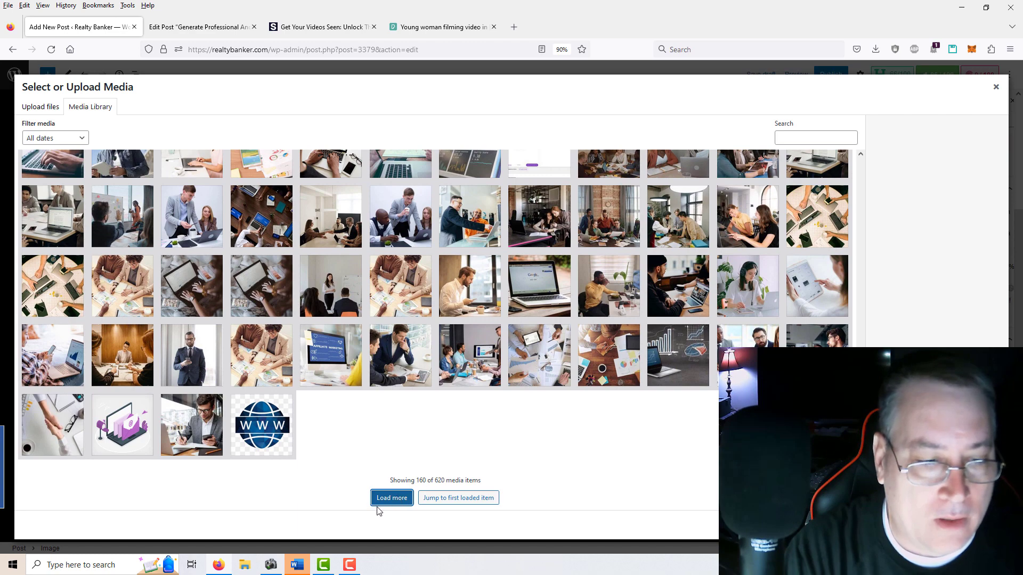
{"action": "left_click", "coordinate": [391, 503]}
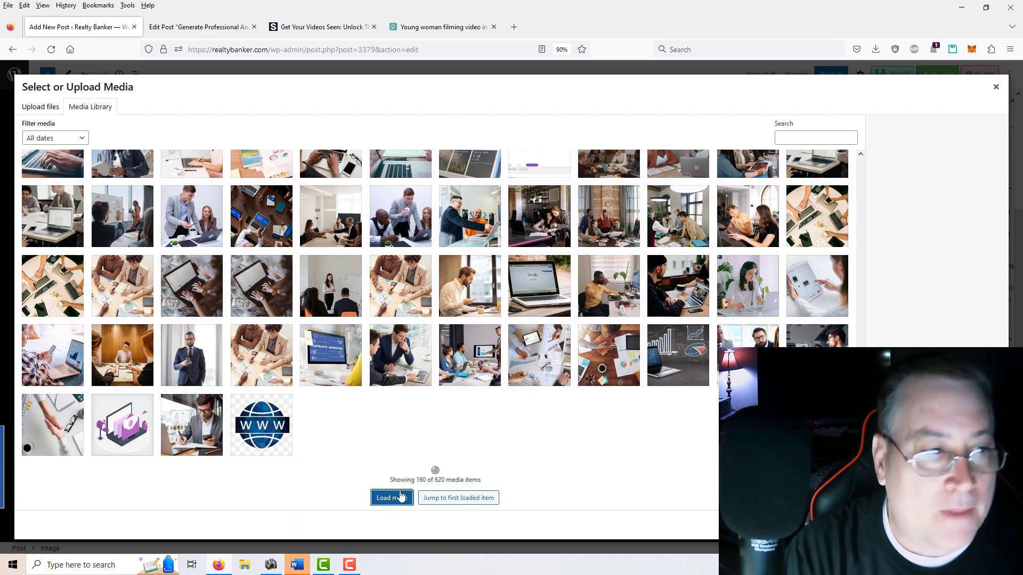
{"action": "scroll", "coordinate": [462, 415], "scroll_direction": "down", "scroll_amount": 5}
{"action": "scroll", "coordinate": [463, 418], "scroll_direction": "down", "scroll_amount": 1}
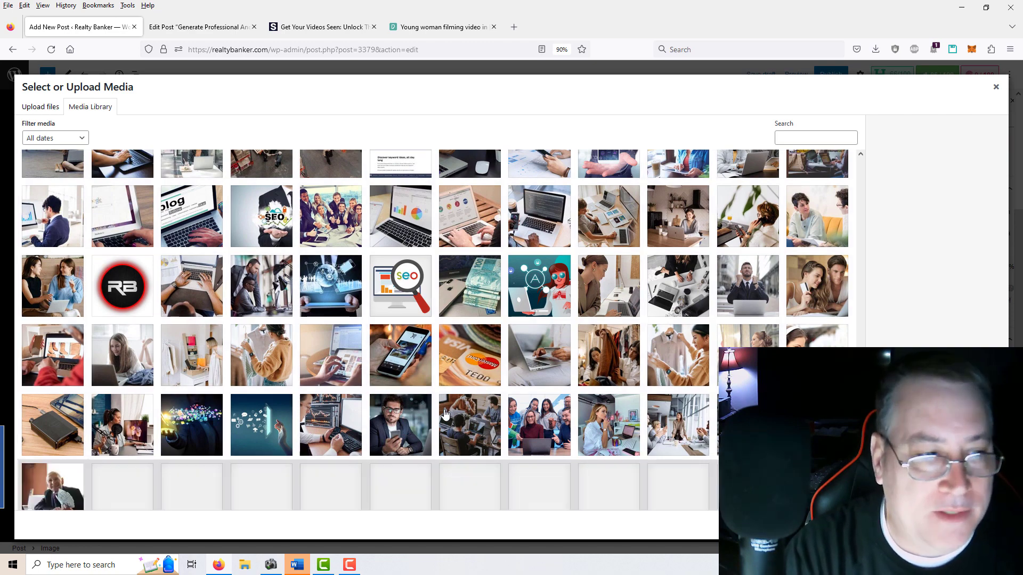
{"action": "scroll", "coordinate": [446, 415], "scroll_direction": "down", "scroll_amount": 5}
{"action": "scroll", "coordinate": [446, 415], "scroll_direction": "down", "scroll_amount": 3}
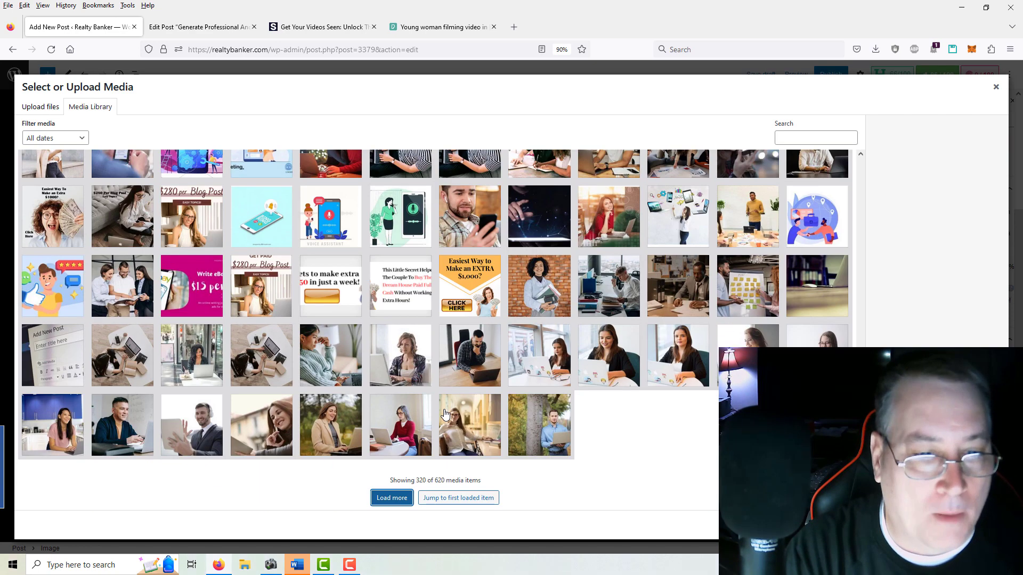
{"action": "left_click", "coordinate": [381, 499]}
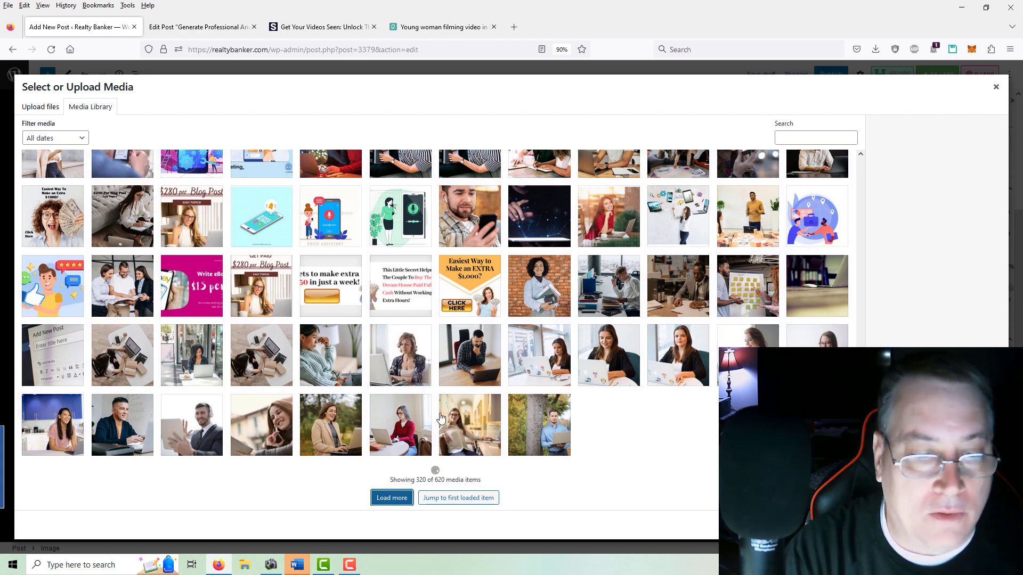
{"action": "scroll", "coordinate": [441, 419], "scroll_direction": "down", "scroll_amount": 10}
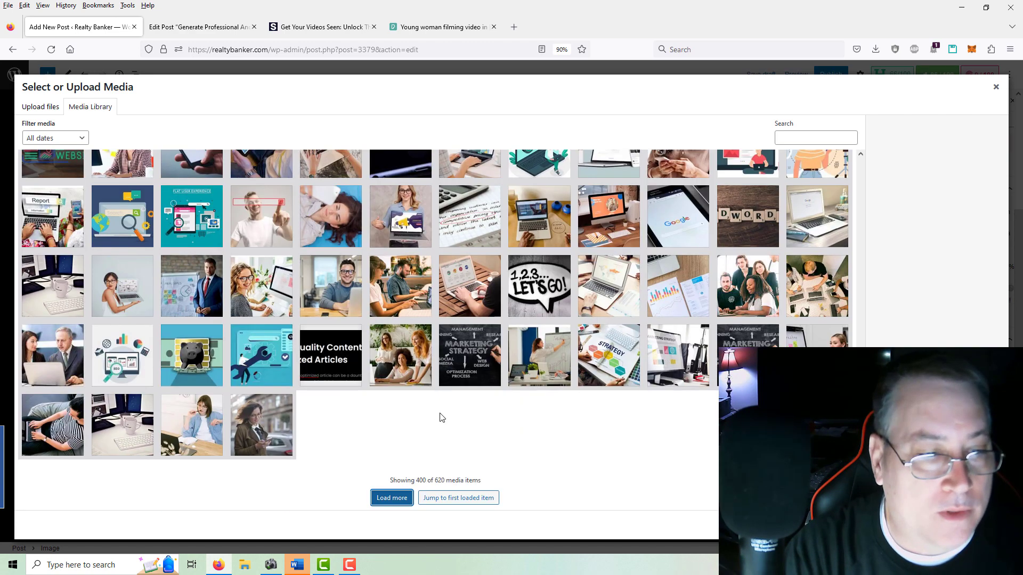
{"action": "left_click", "coordinate": [392, 497]}
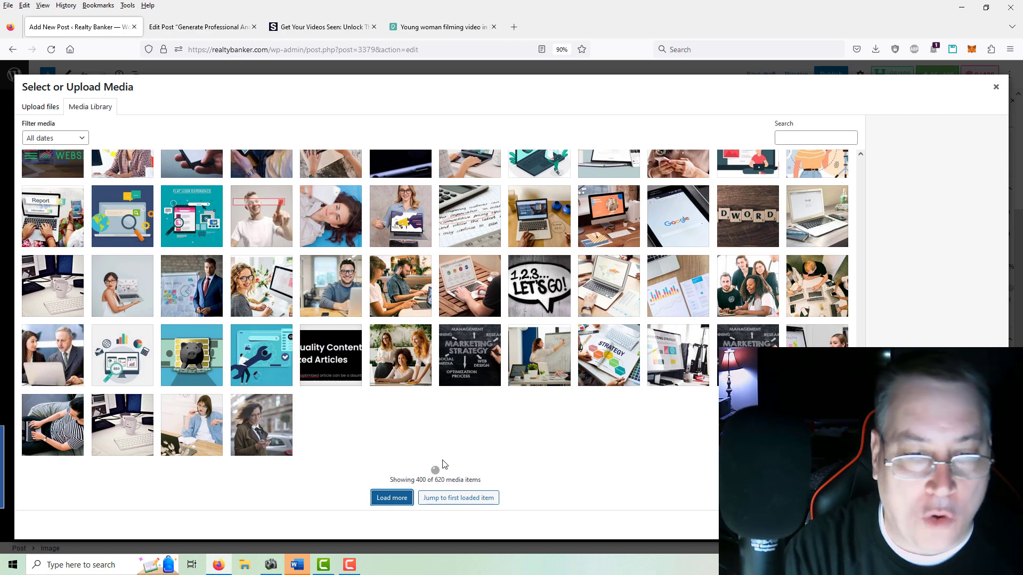
{"action": "scroll", "coordinate": [471, 408], "scroll_direction": "down", "scroll_amount": 8}
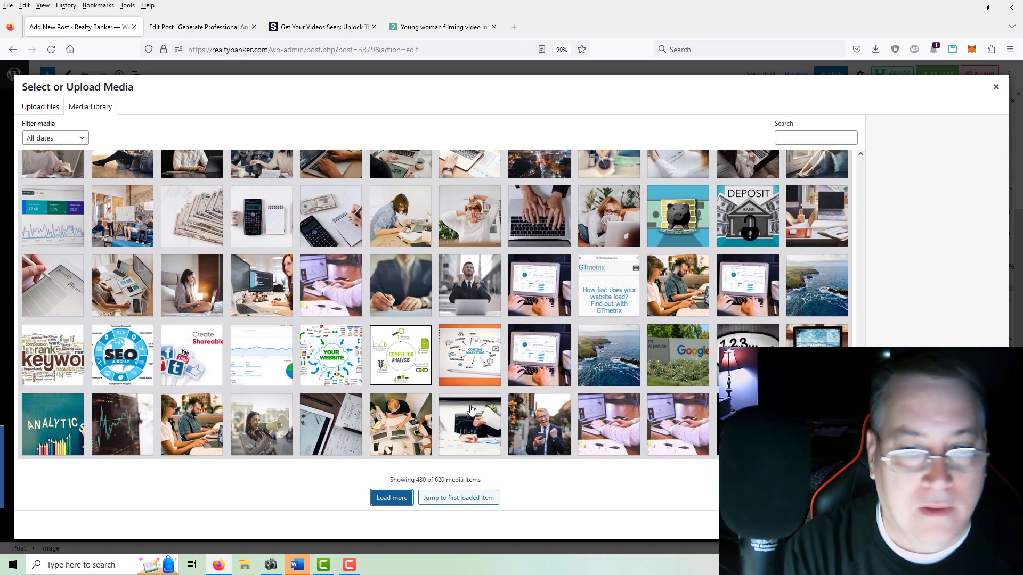
Step: Insert the Realty Banker logo image.png into the image block and shrink it to a small icon
{"action": "left_click", "coordinate": [747, 424]}
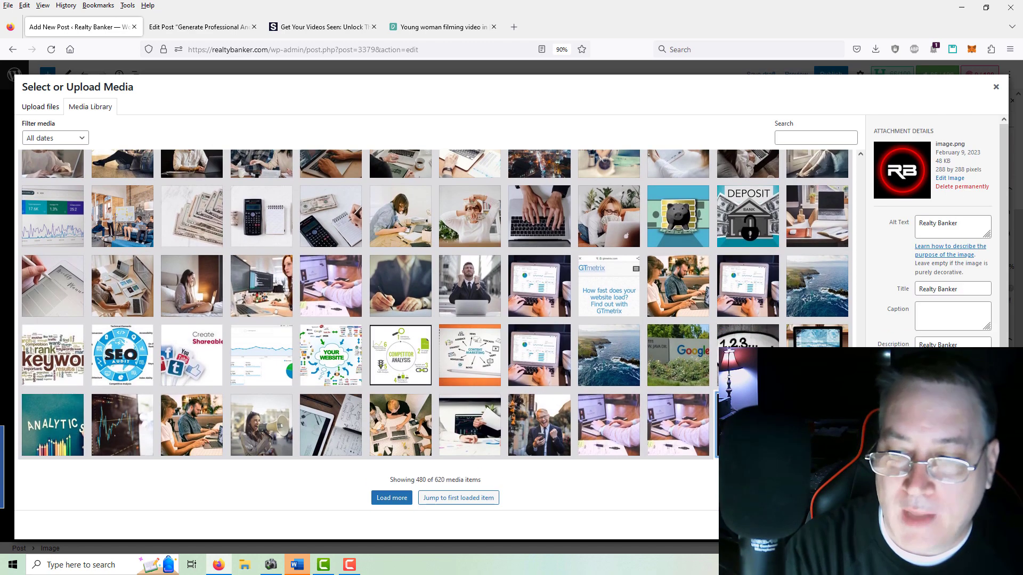
{"action": "left_click", "coordinate": [981, 525]}
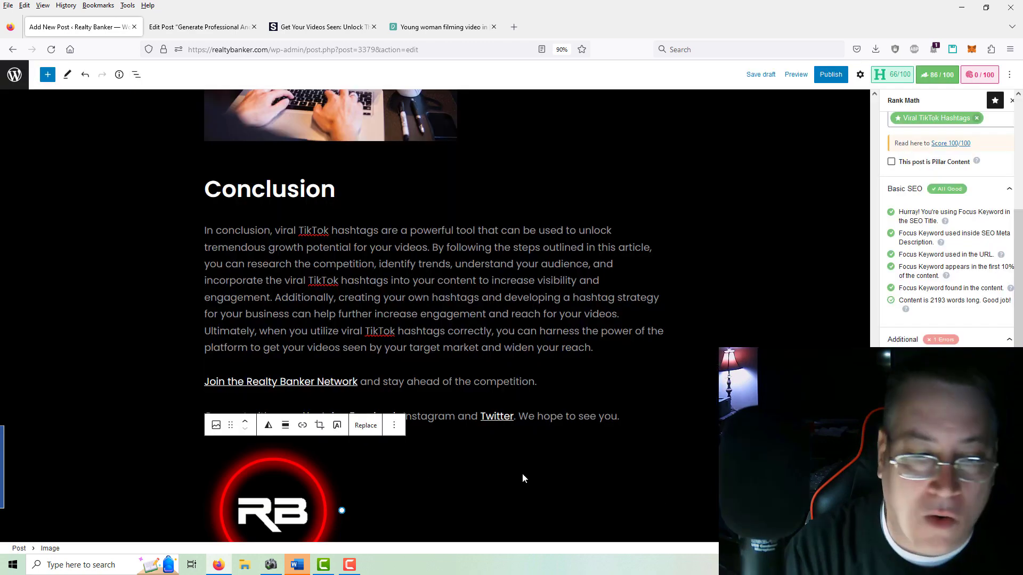
{"action": "left_click_drag", "start_coordinate": [341, 511], "coordinate": [252, 466]}
{"action": "left_click", "coordinate": [533, 515]}
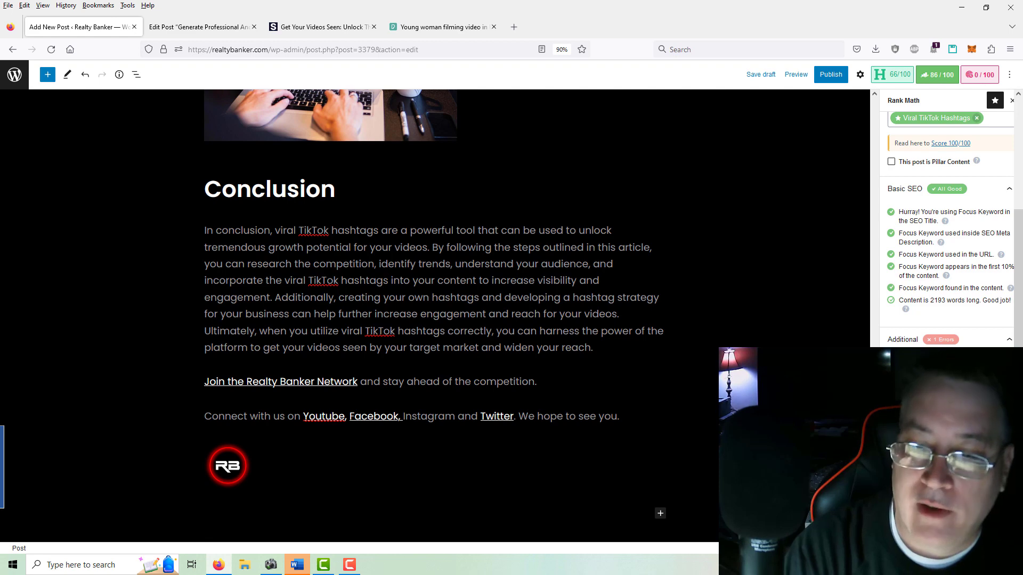
Step: Examine the Rank Math SEO checks and the Content AI settings for the focus keyword
{"action": "scroll", "coordinate": [949, 229], "scroll_direction": "down", "scroll_amount": 2}
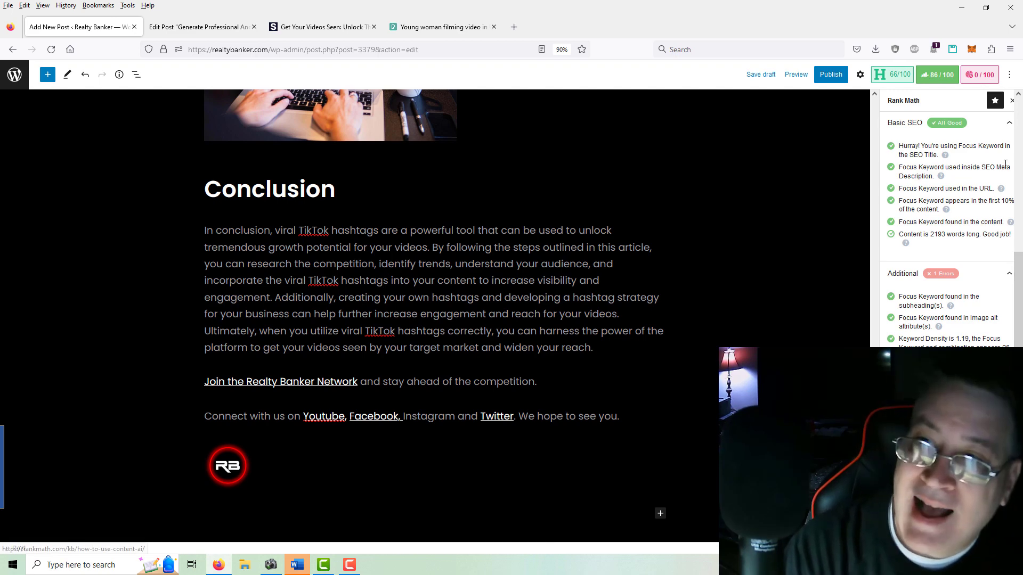
{"action": "left_click", "coordinate": [981, 74]}
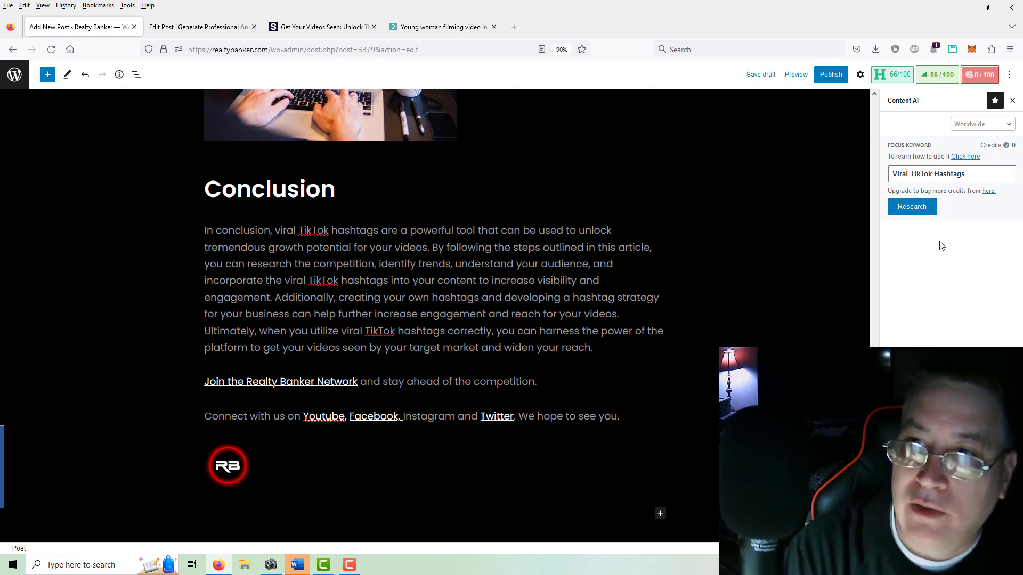
{"action": "left_click", "coordinate": [938, 77]}
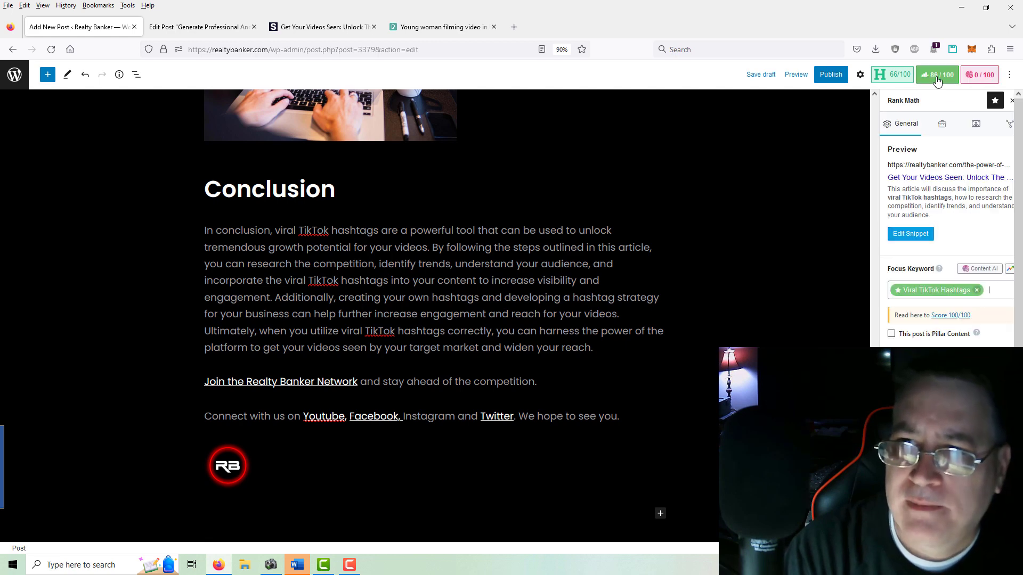
{"action": "scroll", "coordinate": [949, 240], "scroll_direction": "down", "scroll_amount": 1}
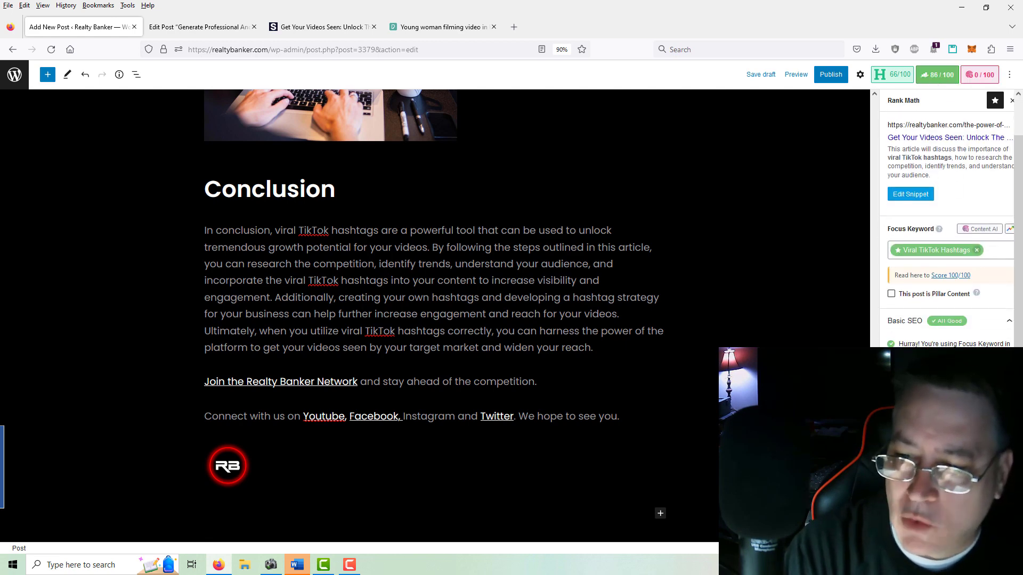
Step: Move "The Power Of Viral TikTok Hashtags" to the start of the post title, followed by a colon
{"action": "scroll", "coordinate": [947, 218], "scroll_direction": "down", "scroll_amount": 5}
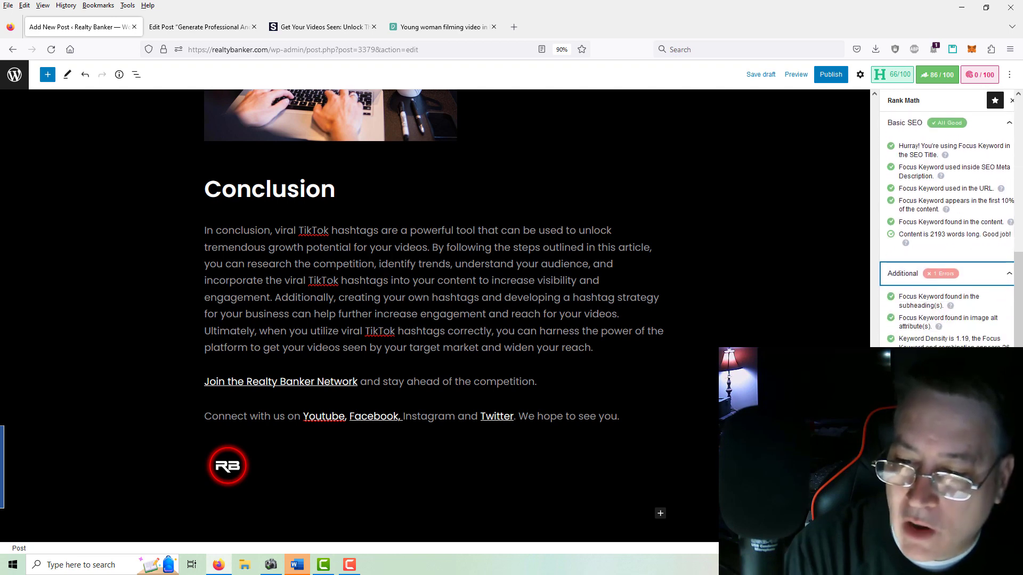
{"action": "scroll", "coordinate": [947, 219], "scroll_direction": "down", "scroll_amount": 2}
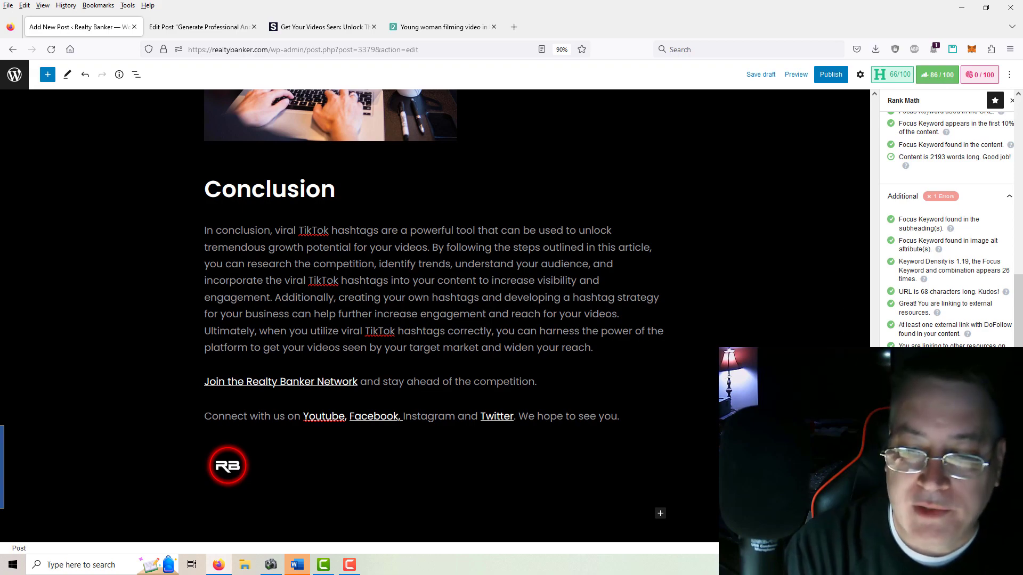
{"action": "scroll", "coordinate": [713, 246], "scroll_direction": "up", "scroll_amount": 20}
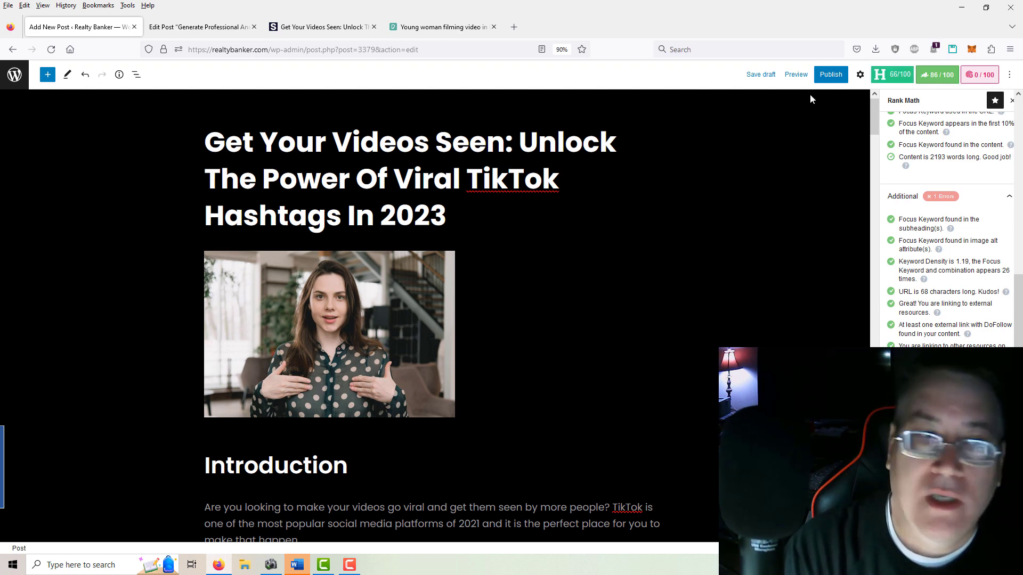
{"action": "left_click_drag", "start_coordinate": [206, 172], "coordinate": [341, 220]}
{"action": "key", "text": "ctrl+c"}
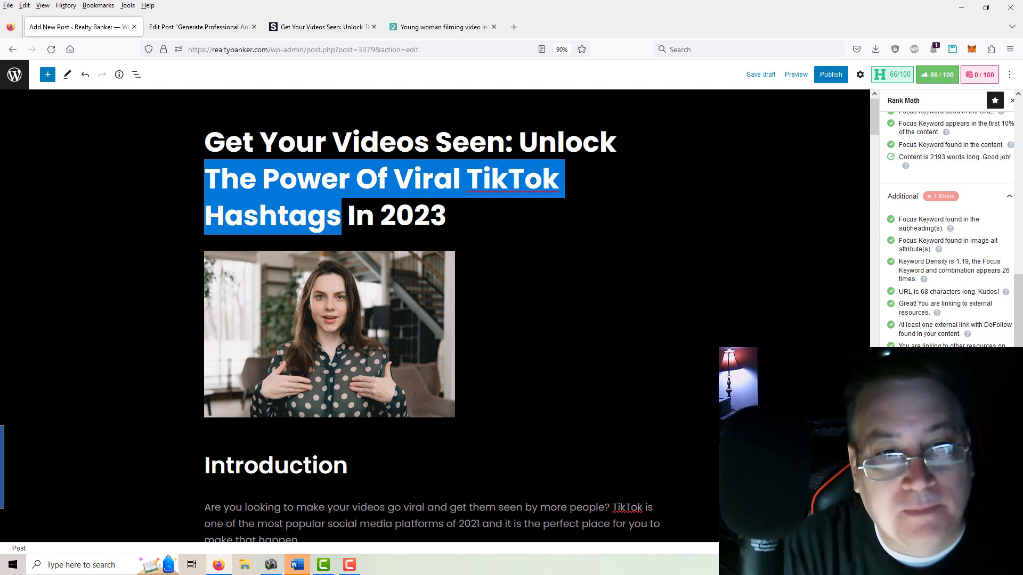
{"action": "key", "text": "BackSpace"}
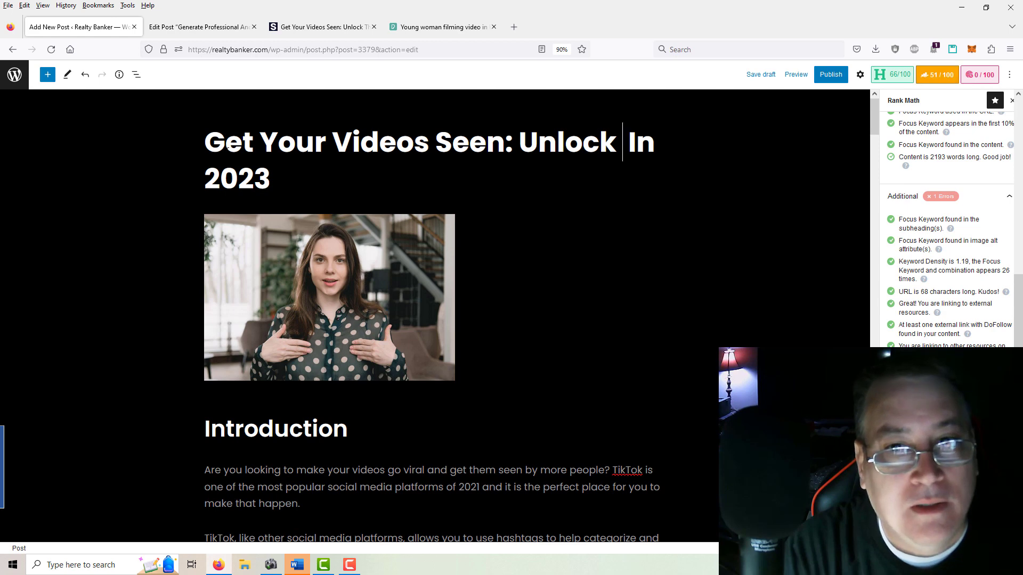
{"action": "left_click", "coordinate": [205, 142]}
{"action": "key", "text": "ctrl+v"}
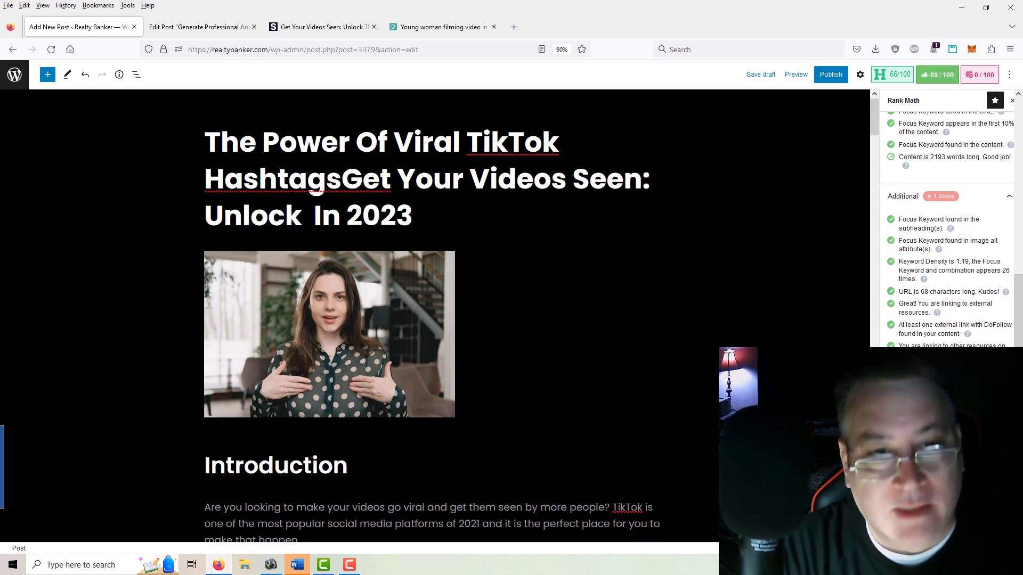
{"action": "type", "text": ":"}
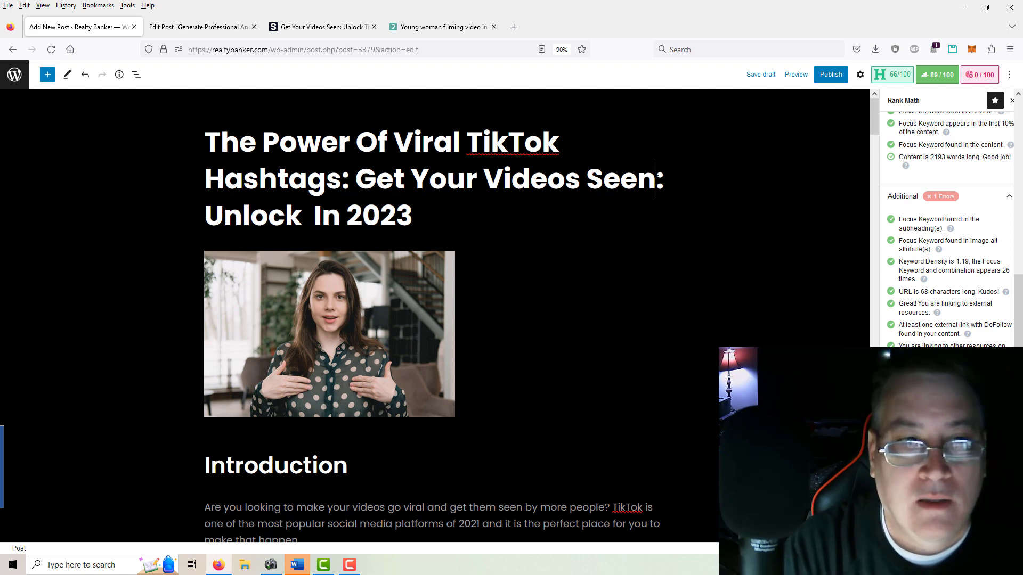
Step: Reword the rest of the post title to "How to Get Your Videos Seen In 2023" and save the draft
{"action": "left_click_drag", "start_coordinate": [657, 178], "coordinate": [308, 216]}
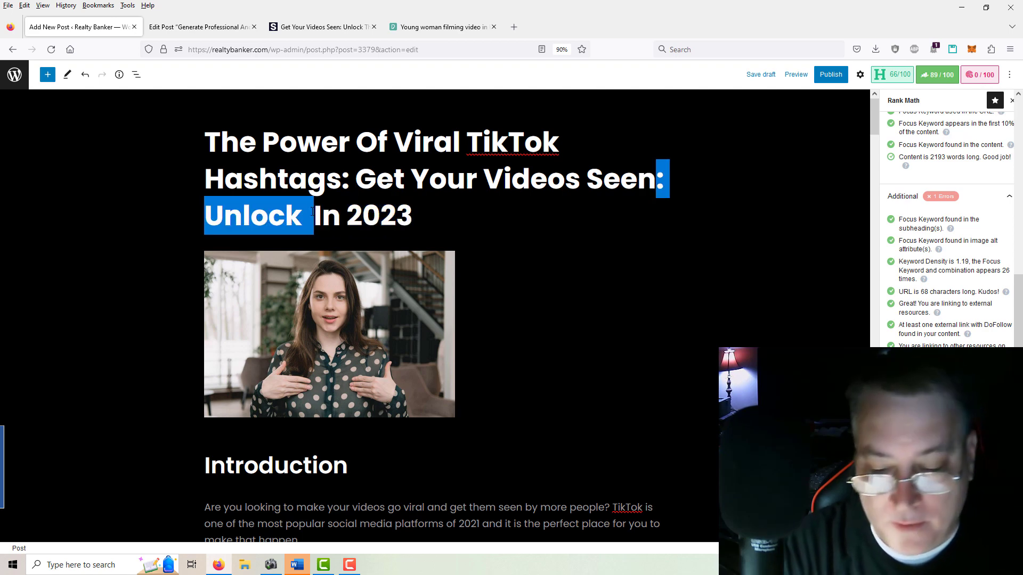
{"action": "key", "text": "BackSpace"}
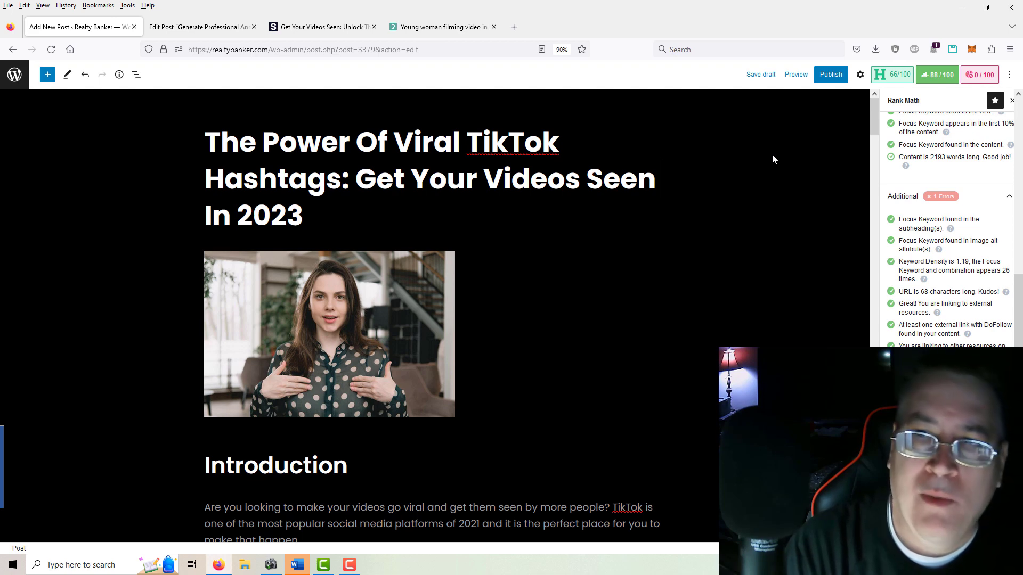
{"action": "left_click", "coordinate": [760, 75]}
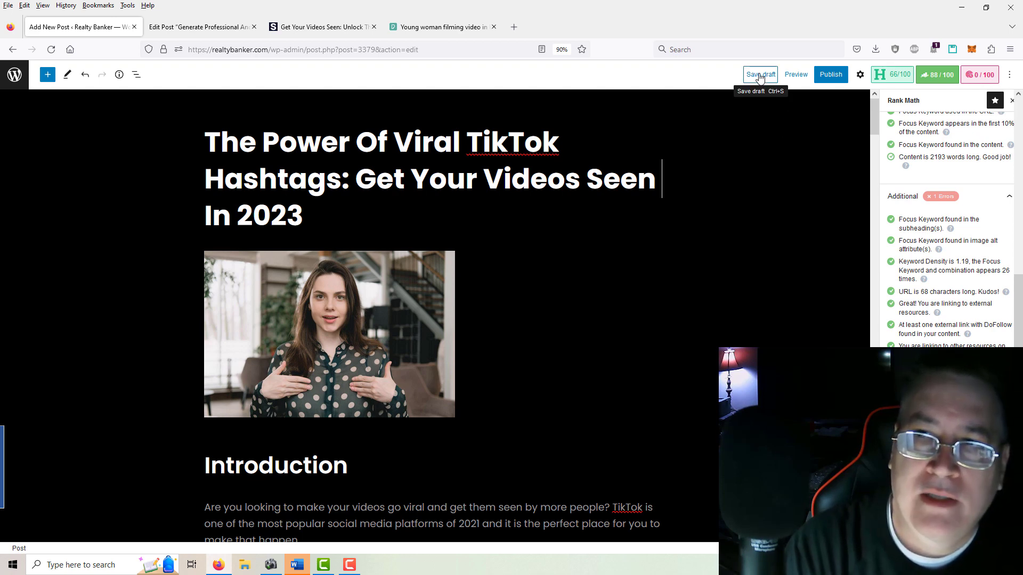
{"action": "left_click", "coordinate": [761, 76]}
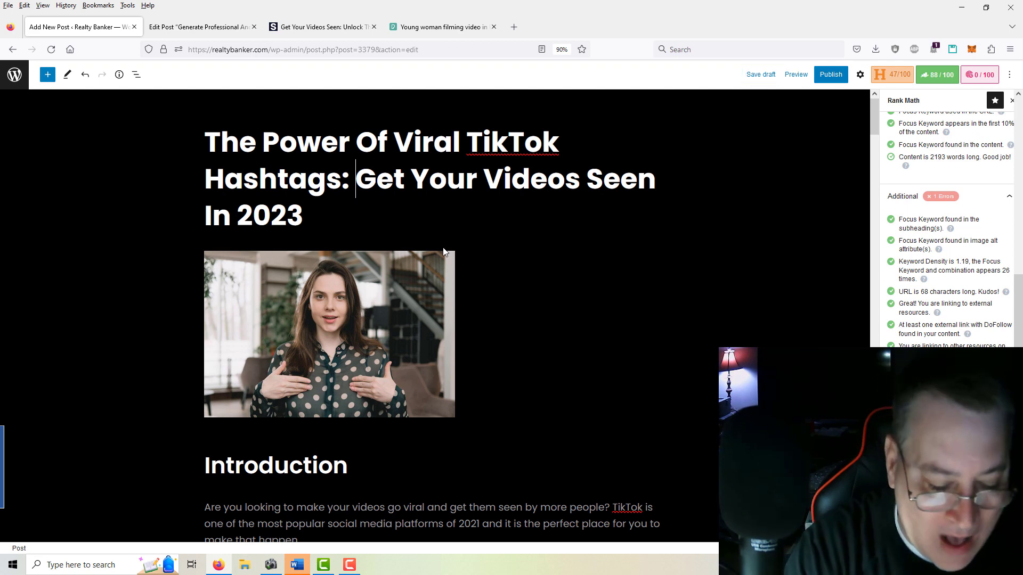
{"action": "type", "text": "How to"}
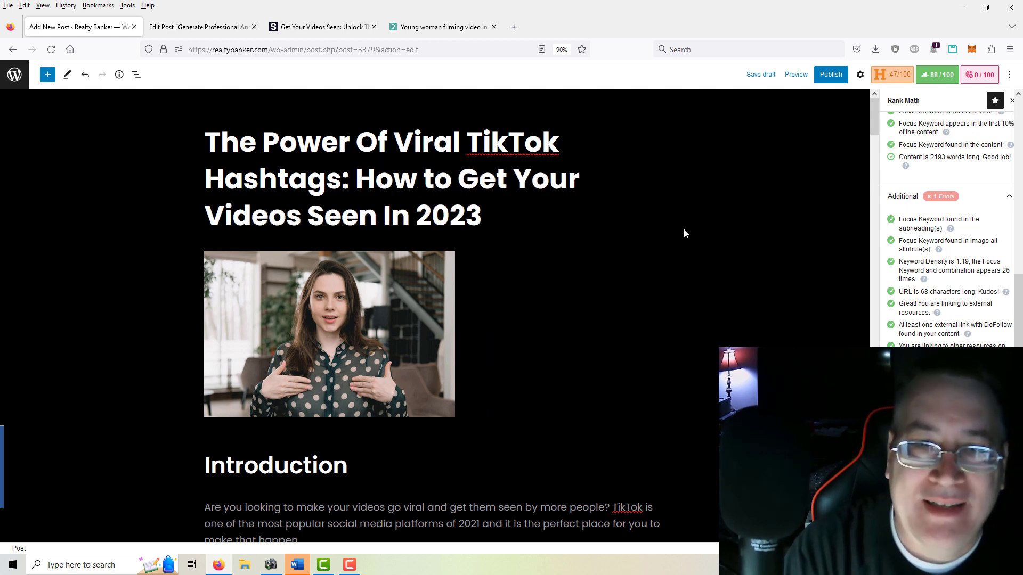
{"action": "left_click", "coordinate": [762, 75]}
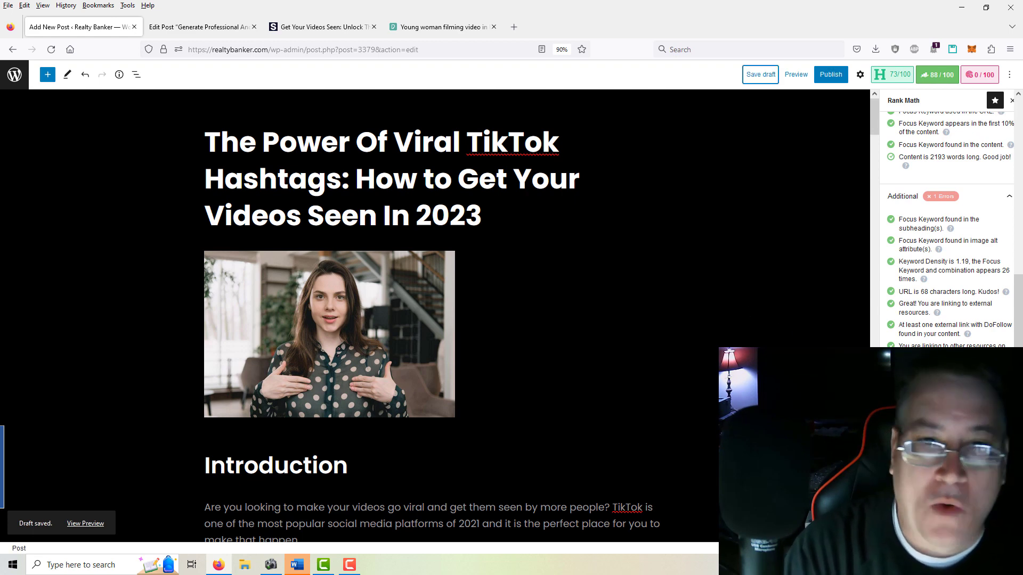
Step: Review the Rank Math snippet preview and SEO checks, and look over the whole post from title to closing logo
{"action": "scroll", "coordinate": [952, 230], "scroll_direction": "down", "scroll_amount": 1}
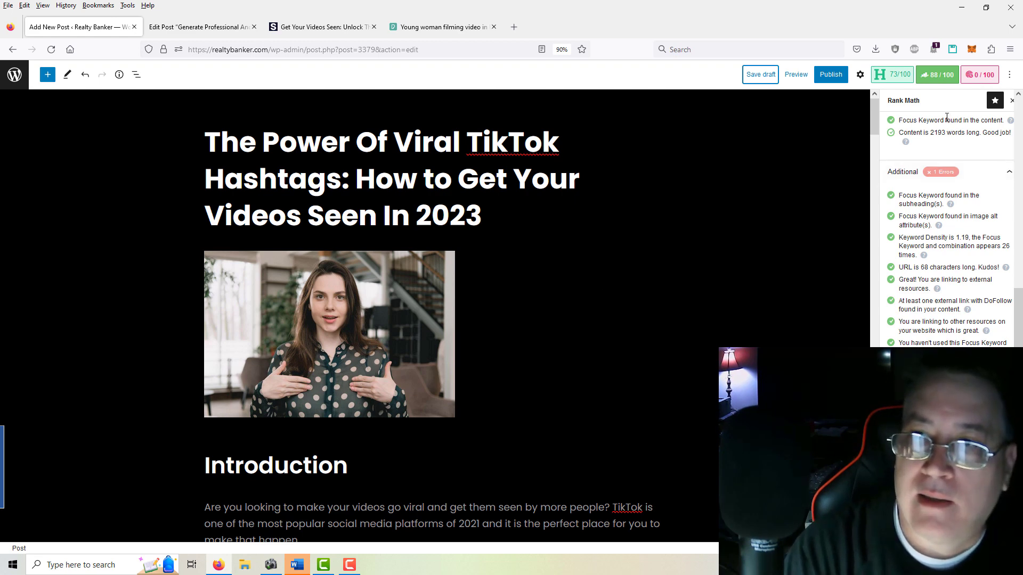
{"action": "left_click", "coordinate": [938, 75]}
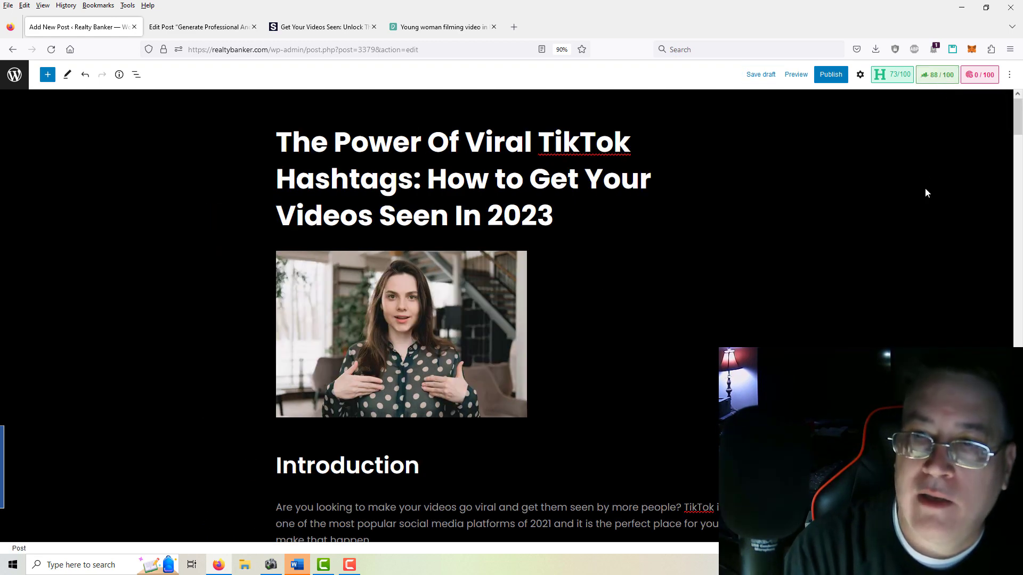
{"action": "left_click", "coordinate": [934, 76]}
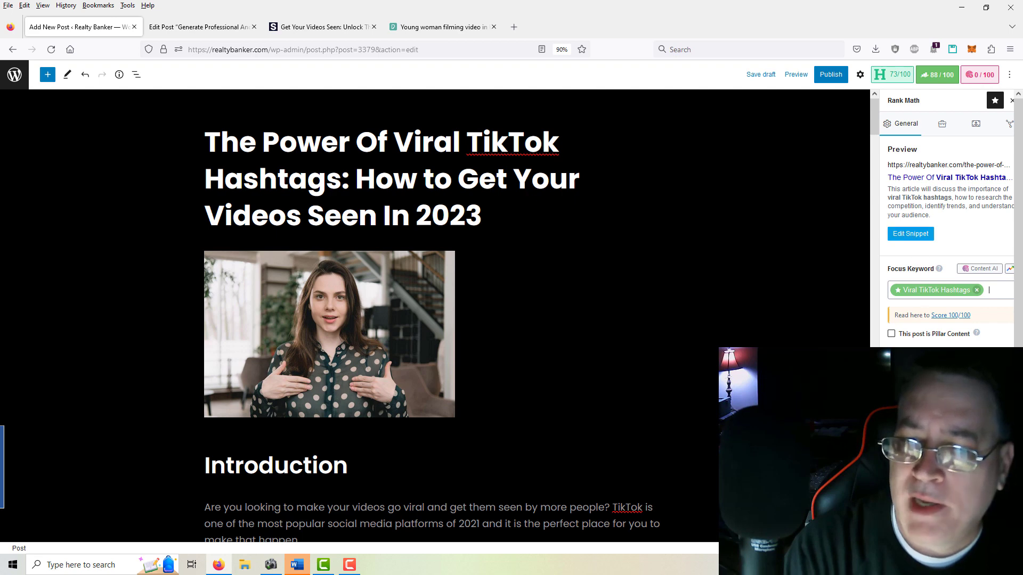
{"action": "scroll", "coordinate": [959, 245], "scroll_direction": "down", "scroll_amount": 1}
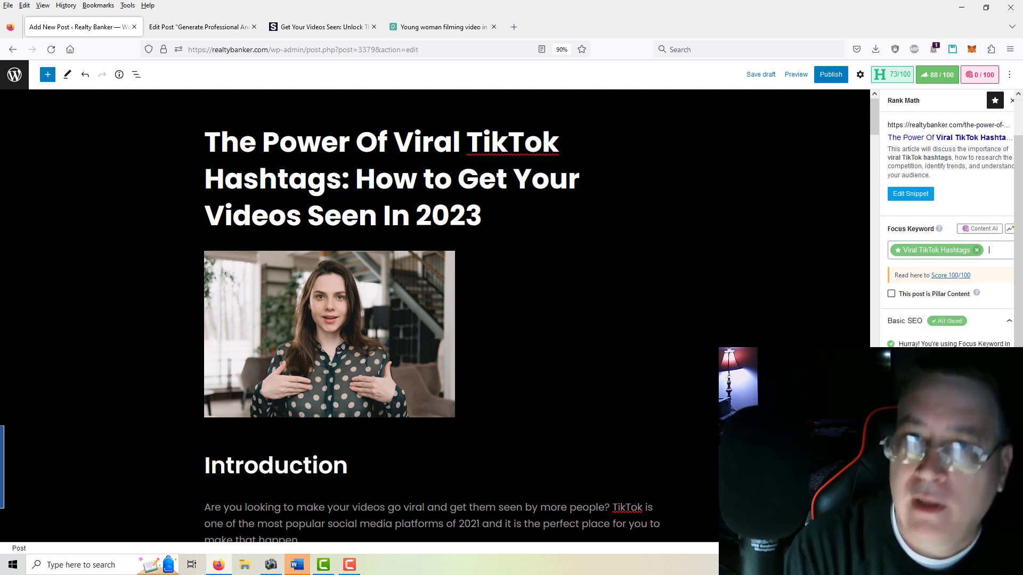
{"action": "scroll", "coordinate": [948, 245], "scroll_direction": "up", "scroll_amount": 1}
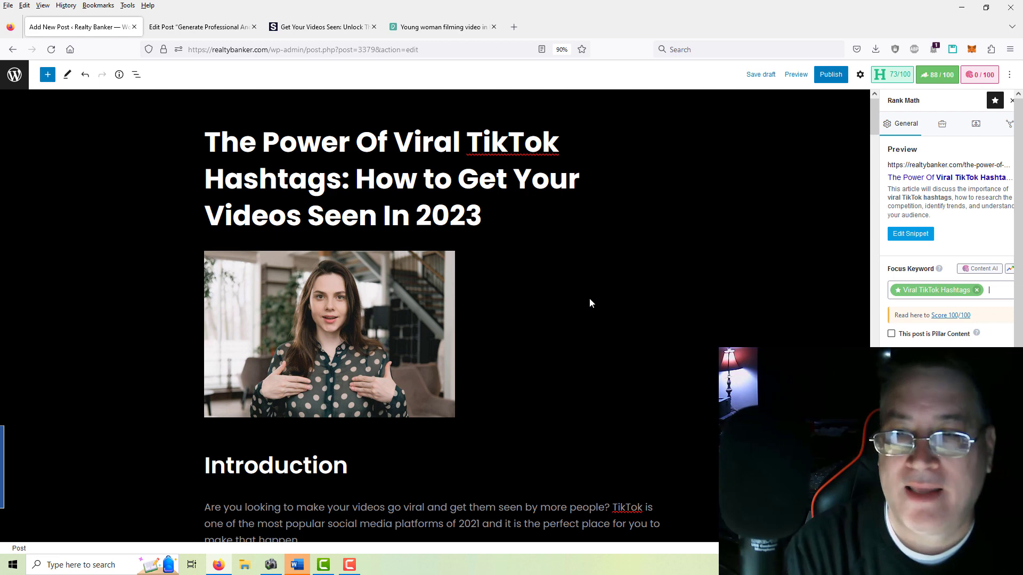
{"action": "left_click_drag", "start_coordinate": [874, 120], "coordinate": [885, 222]}
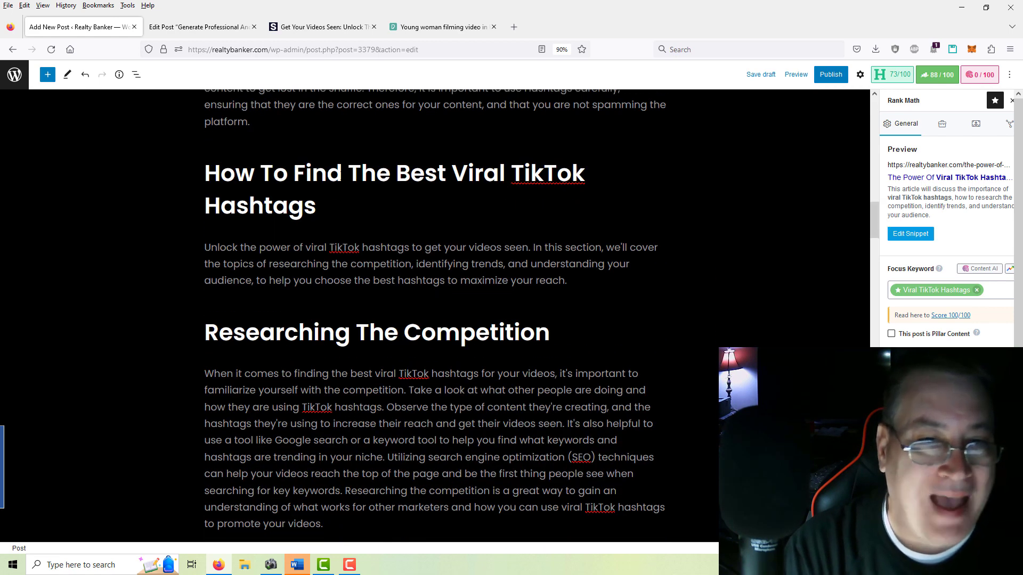
{"action": "left_click_drag", "start_coordinate": [878, 220], "coordinate": [908, 487]}
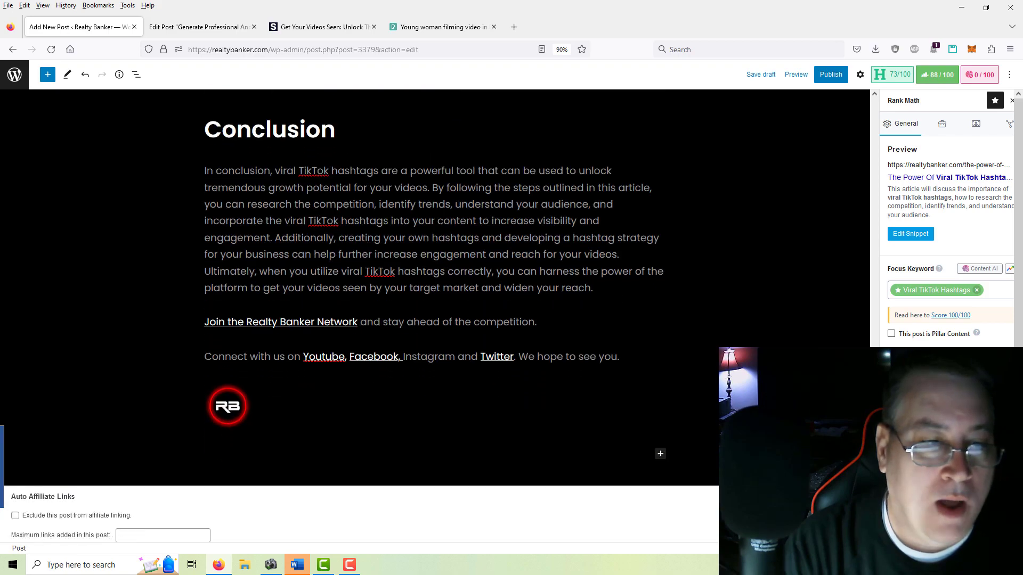
{"action": "scroll", "coordinate": [819, 174], "scroll_direction": "up", "scroll_amount": 20}
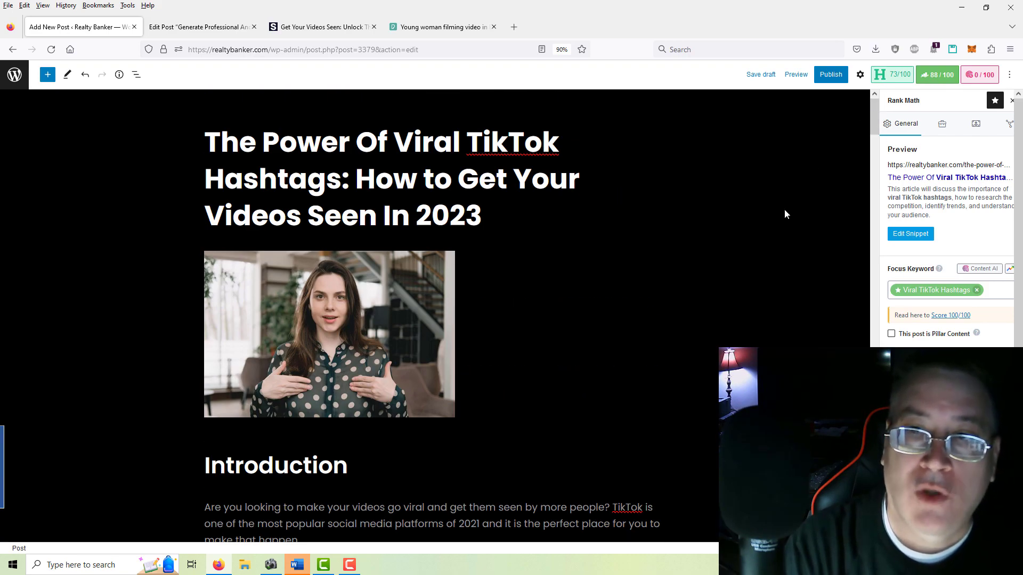
Step: Save the draft and publish the post immediately with public visibility
{"action": "left_click", "coordinate": [758, 80]}
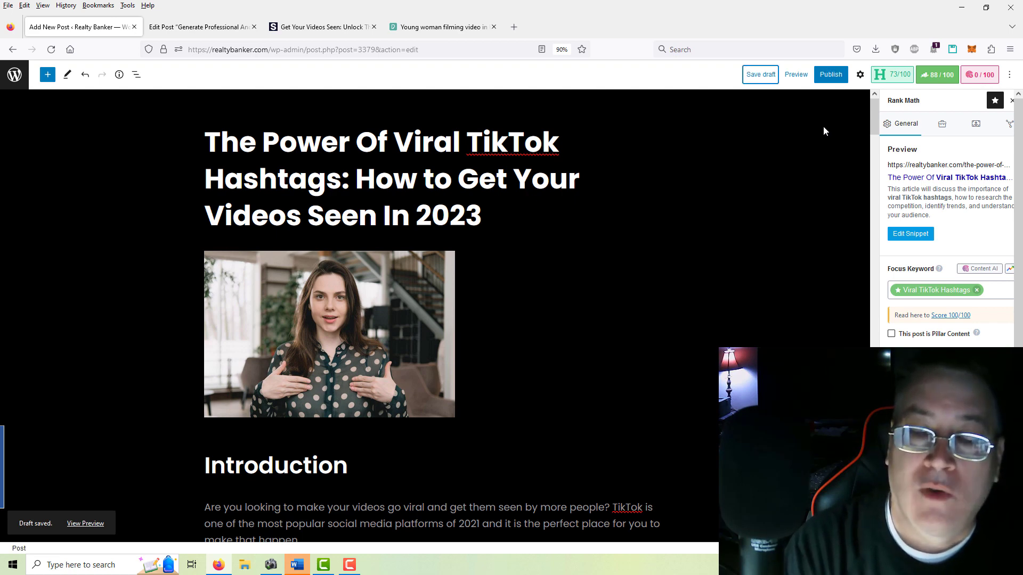
{"action": "left_click", "coordinate": [829, 77]}
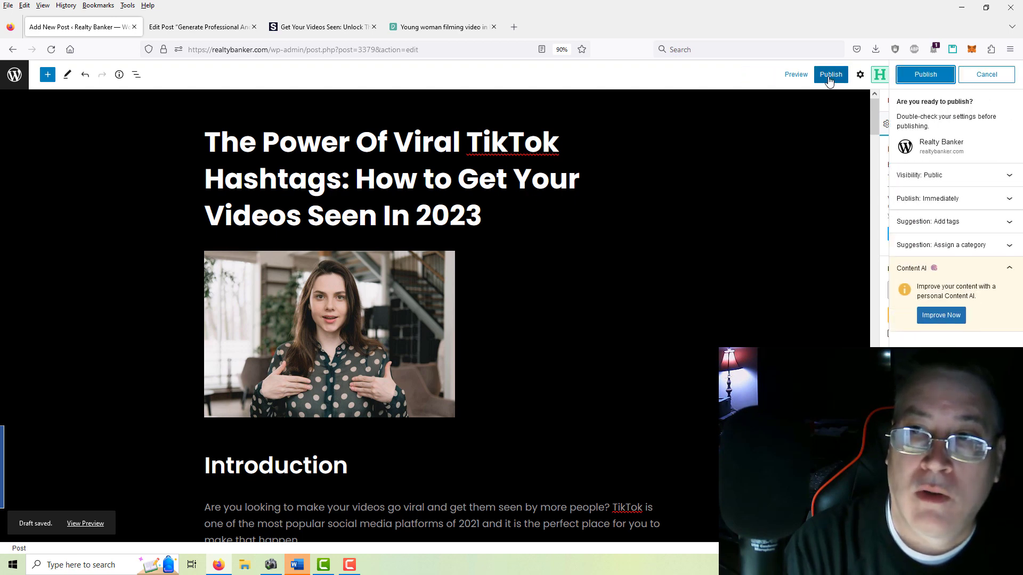
{"action": "left_click", "coordinate": [925, 76]}
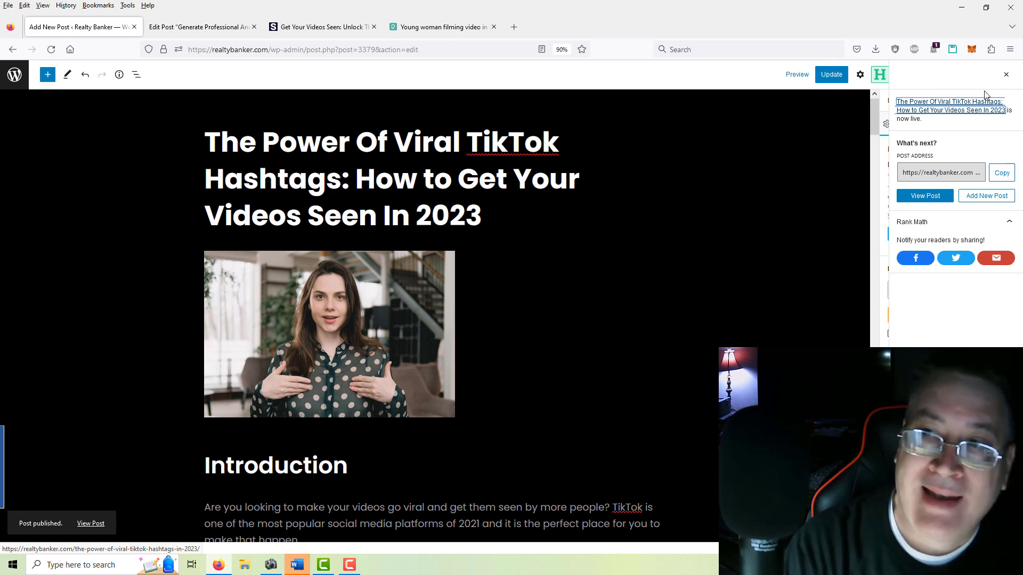
{"action": "left_click", "coordinate": [1006, 76]}
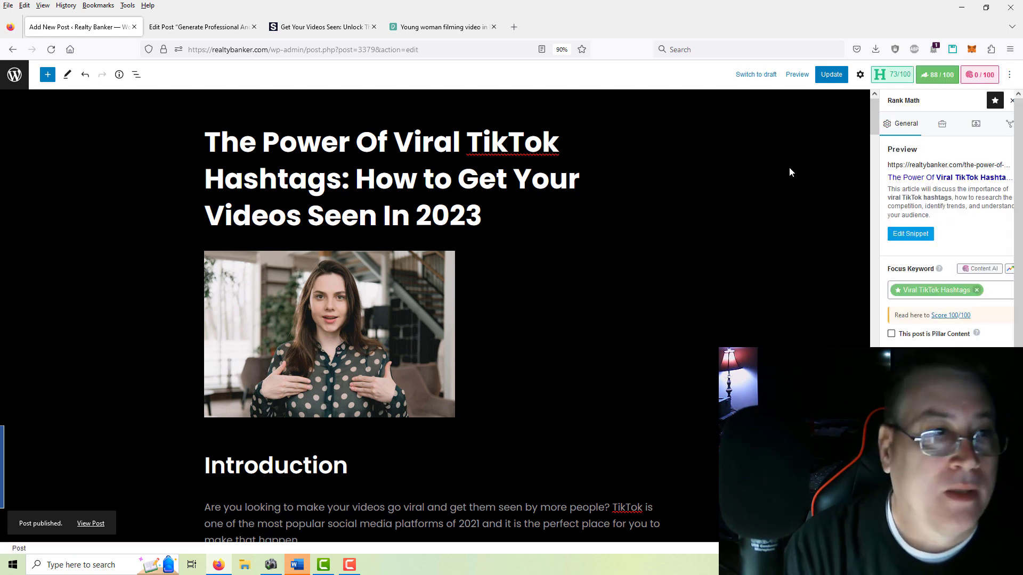
Step: Go back to the posts list and reload it, and open the live Realty Banker homepage in the second WordPress tab
{"action": "left_click", "coordinate": [10, 49]}
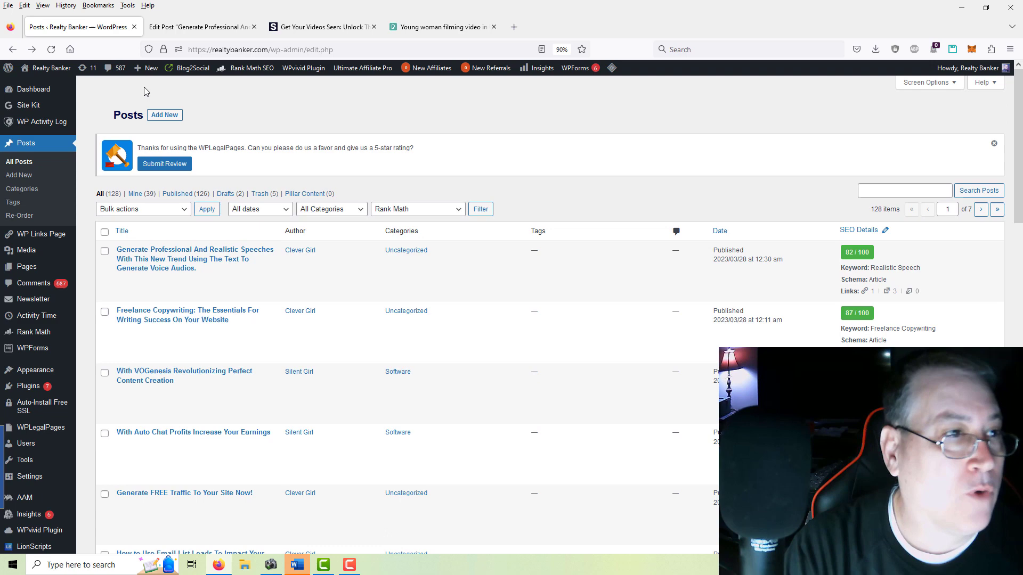
{"action": "left_click", "coordinate": [51, 50]}
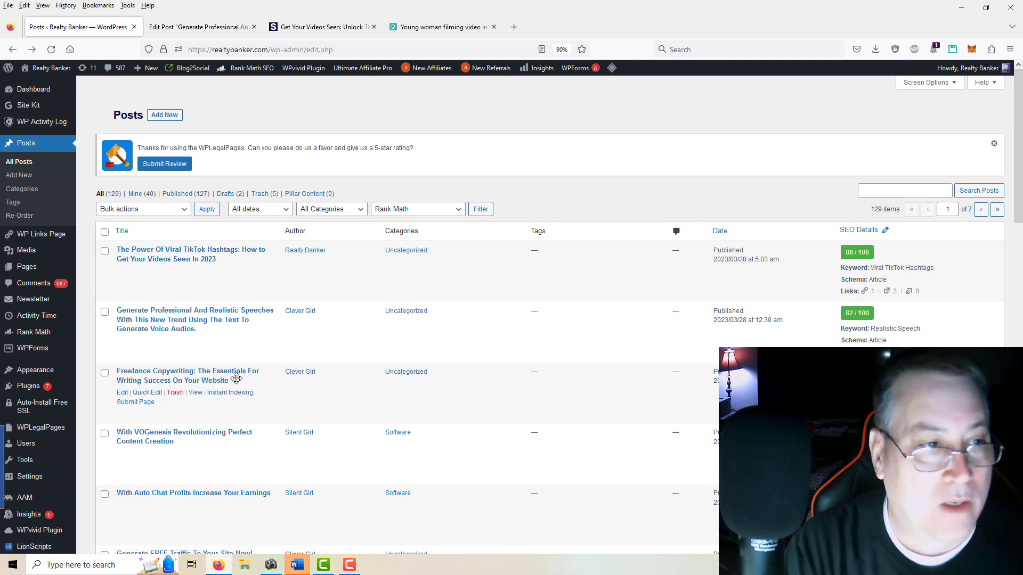
{"action": "left_click", "coordinate": [199, 31]}
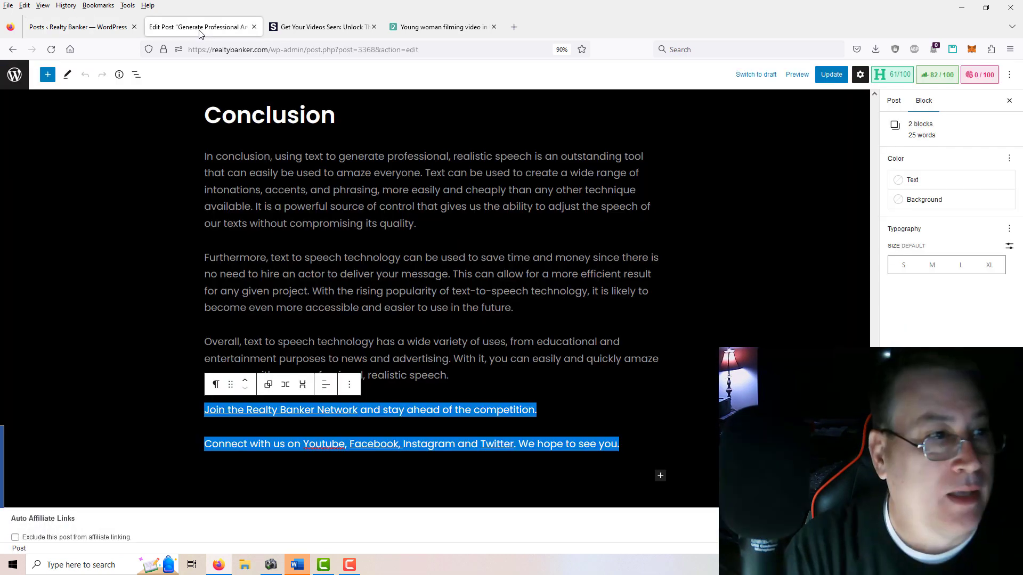
{"action": "left_click", "coordinate": [9, 81]}
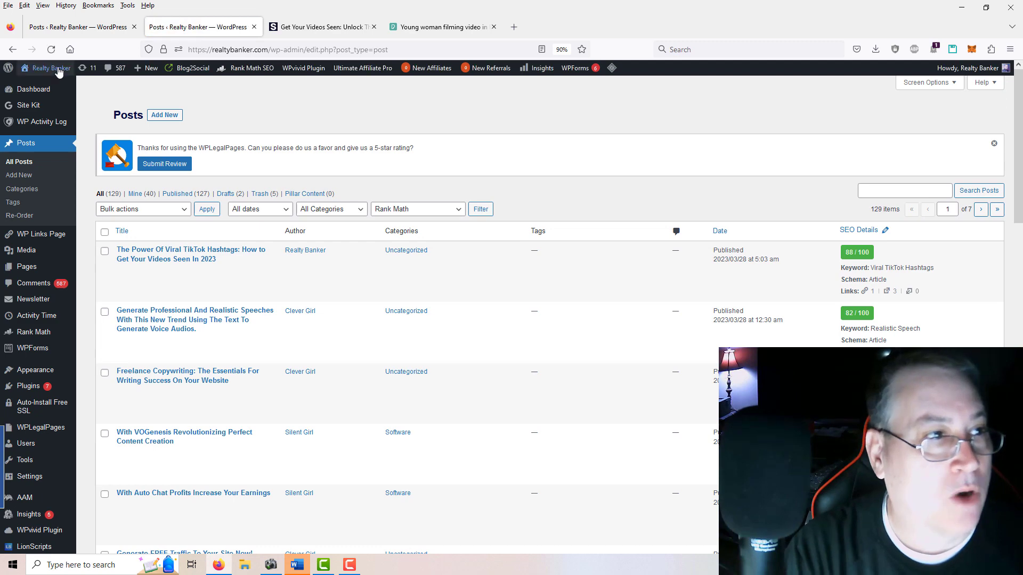
{"action": "mouse_move", "coordinate": [59, 72]}
{"action": "left_click", "coordinate": [31, 86]}
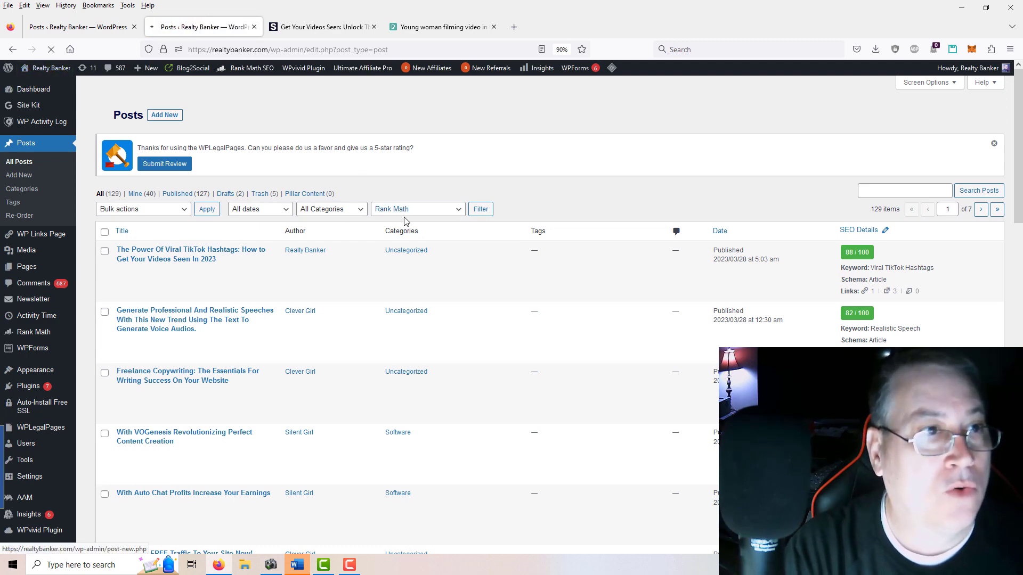
Step: Examine the published TikTok hashtags article in the homepage's News section and return to the posts list
{"action": "scroll", "coordinate": [405, 218], "scroll_direction": "down", "scroll_amount": 10}
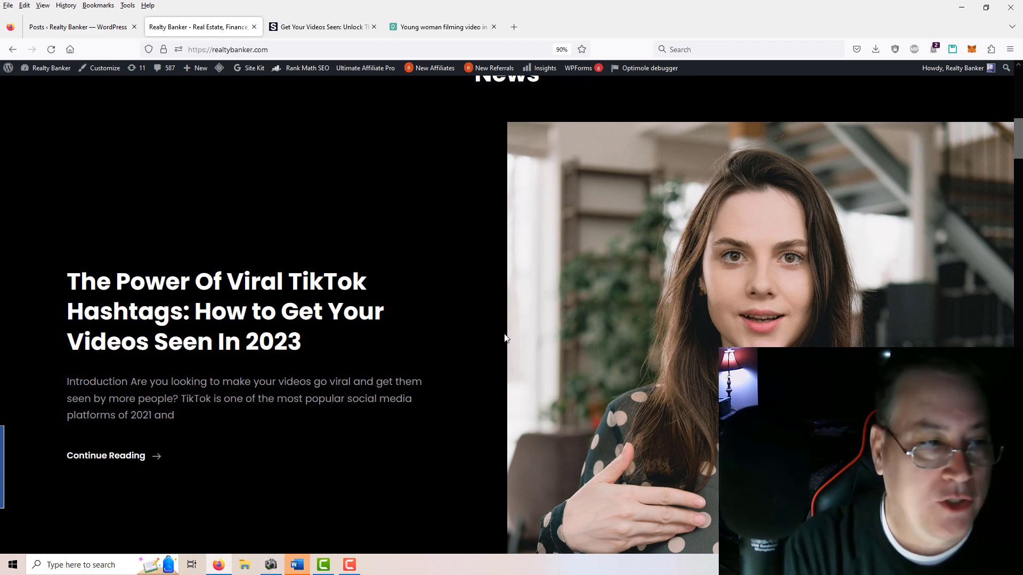
{"action": "scroll", "coordinate": [505, 339], "scroll_direction": "down", "scroll_amount": 2}
{"action": "scroll", "coordinate": [506, 339], "scroll_direction": "down", "scroll_amount": 9}
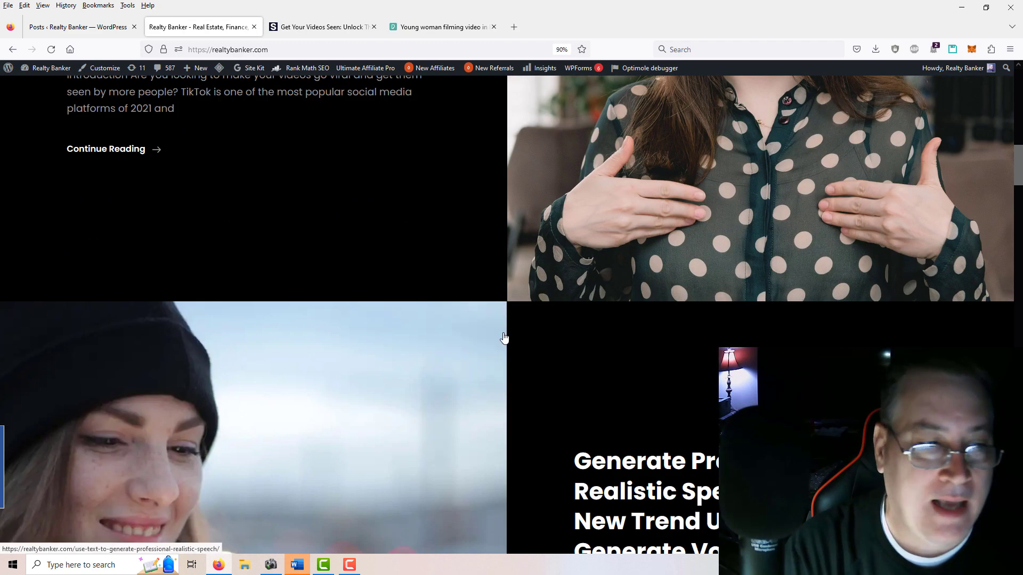
{"action": "scroll", "coordinate": [503, 334], "scroll_direction": "up", "scroll_amount": 3}
{"action": "scroll", "coordinate": [500, 332], "scroll_direction": "down", "scroll_amount": 7}
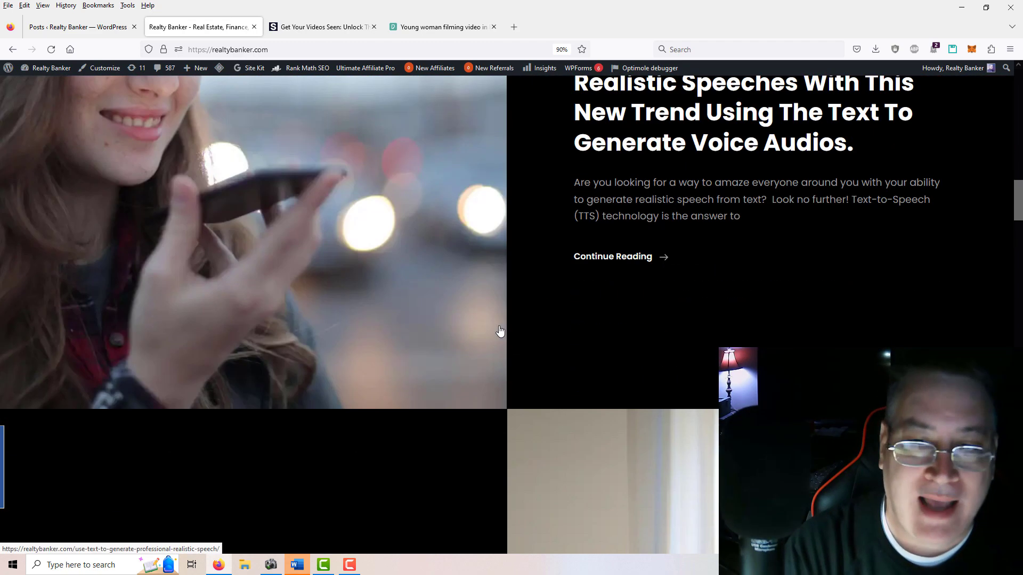
{"action": "scroll", "coordinate": [499, 325], "scroll_direction": "up", "scroll_amount": 20}
{"action": "scroll", "coordinate": [500, 324], "scroll_direction": "up", "scroll_amount": 4}
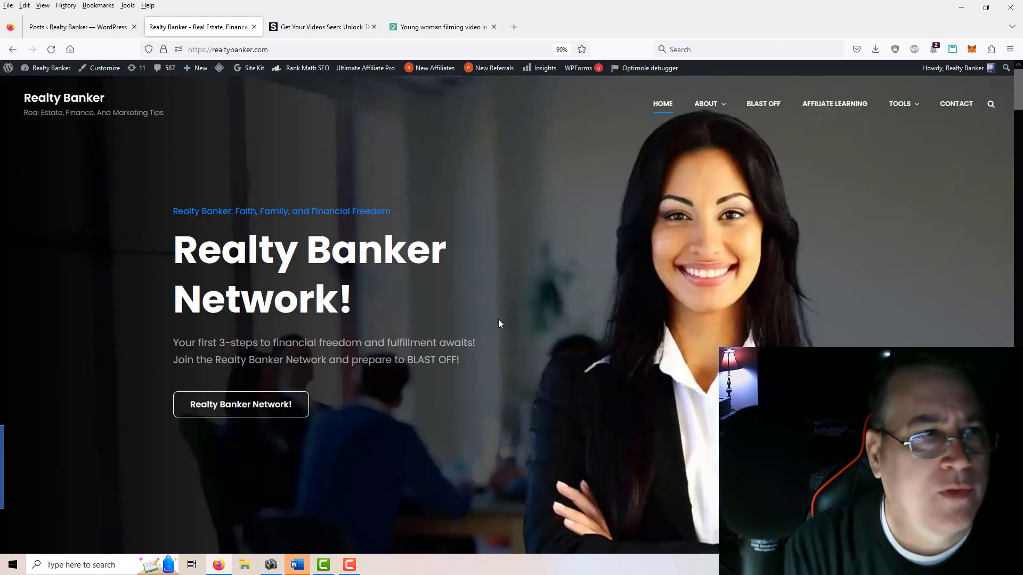
{"action": "left_click", "coordinate": [52, 29]}
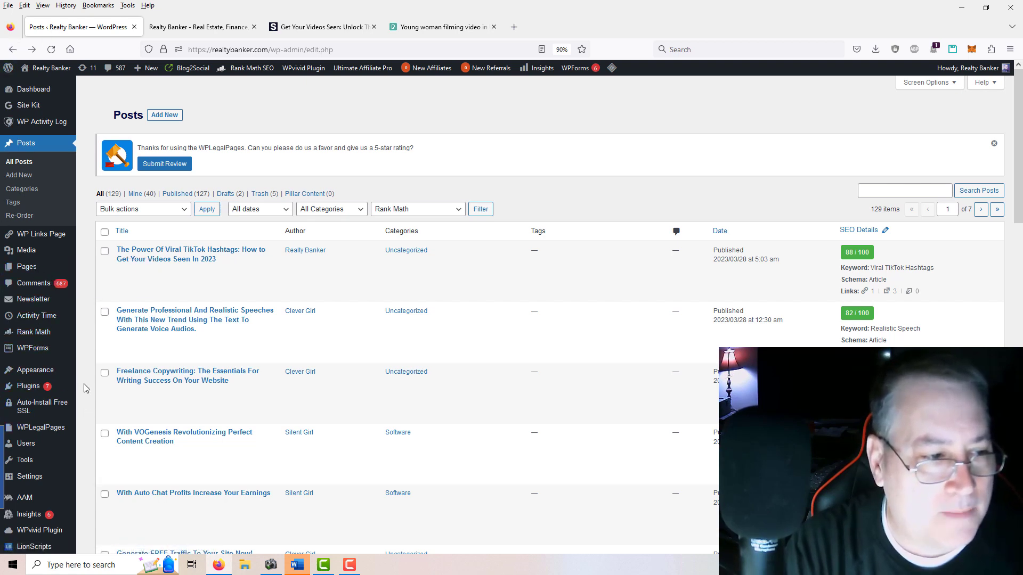
Step: Open the Robin image optimizer's bulk optimization page in the settings and start optimizing the media library immediately
{"action": "mouse_move", "coordinate": [46, 376]}
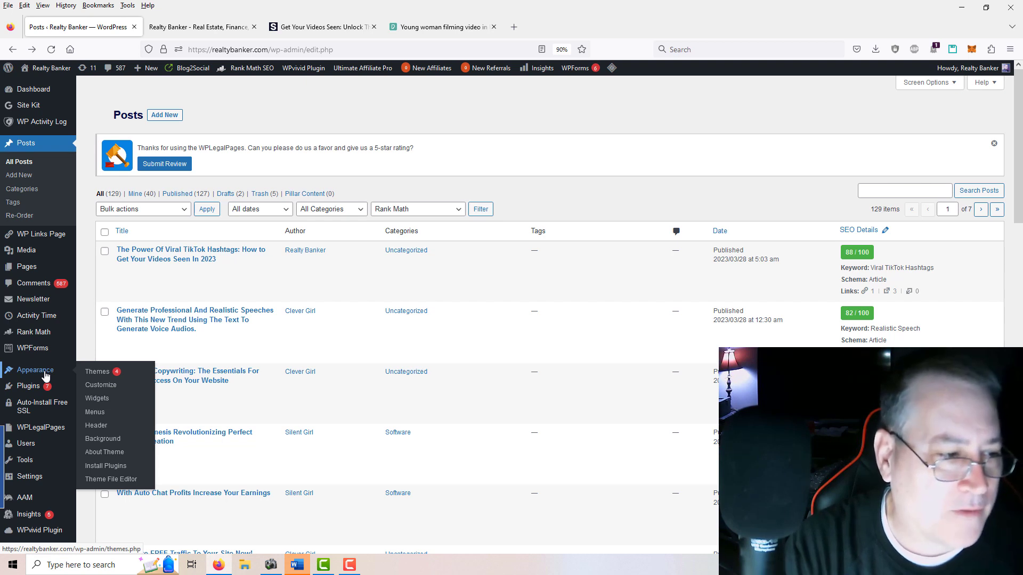
{"action": "mouse_move", "coordinate": [30, 477]}
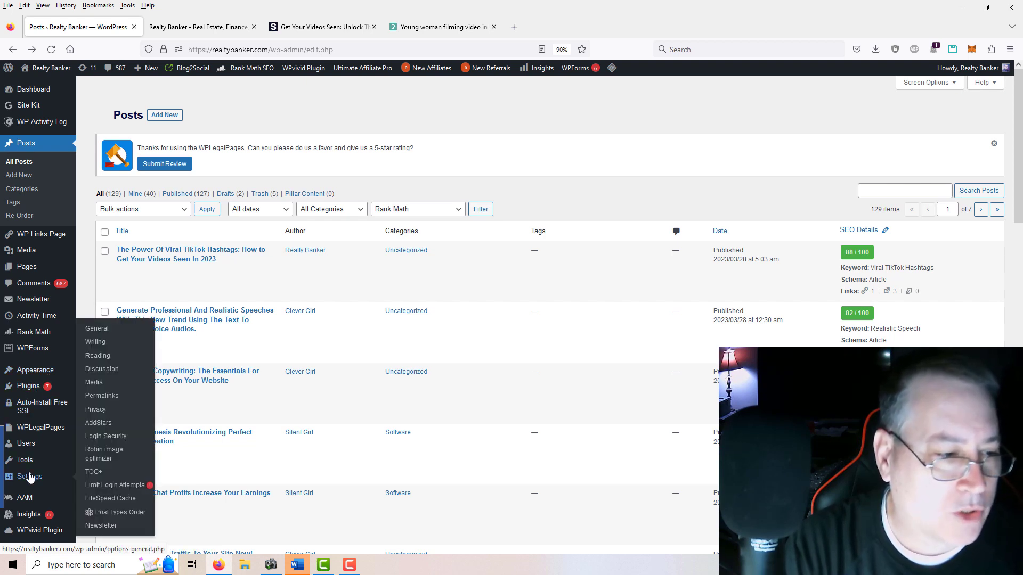
{"action": "left_click", "coordinate": [105, 453]}
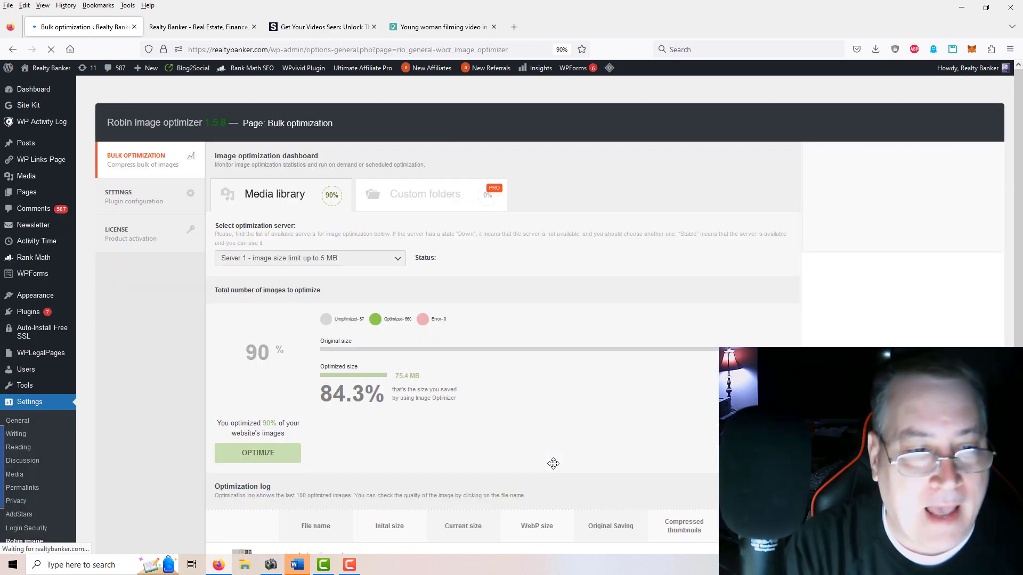
{"action": "scroll", "coordinate": [552, 440], "scroll_direction": "down", "scroll_amount": 1}
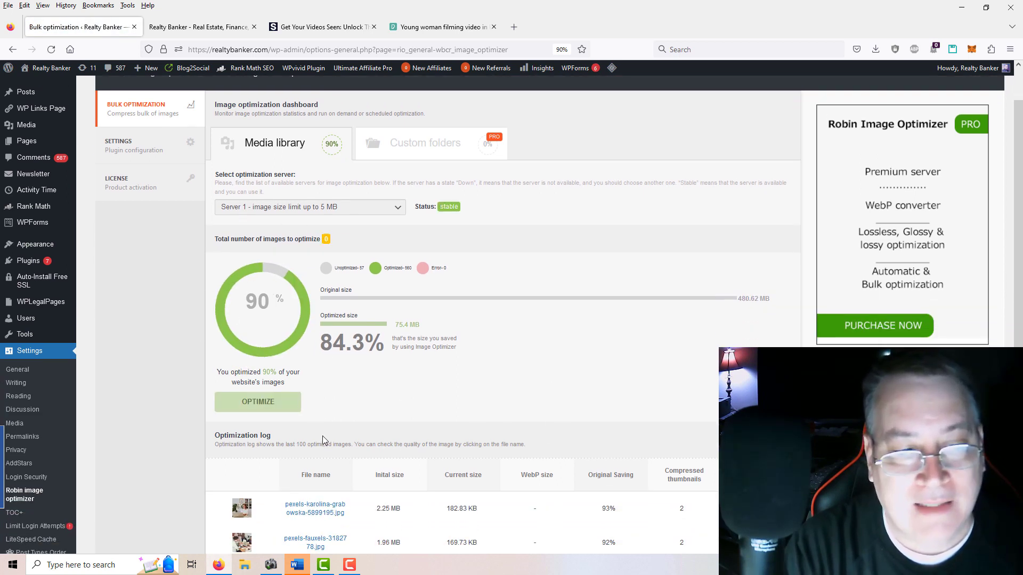
{"action": "left_click", "coordinate": [258, 410]}
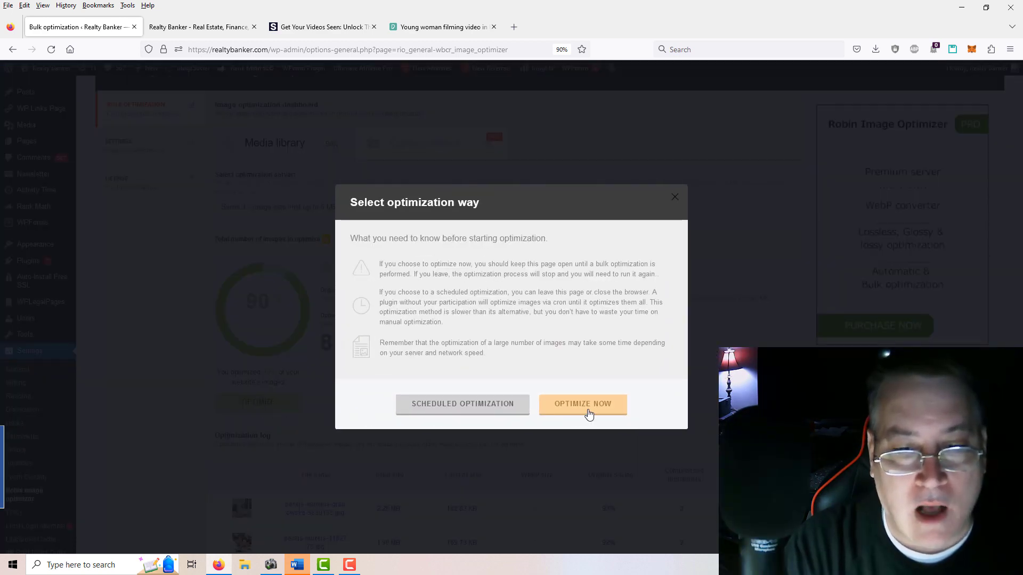
{"action": "left_click", "coordinate": [586, 407]}
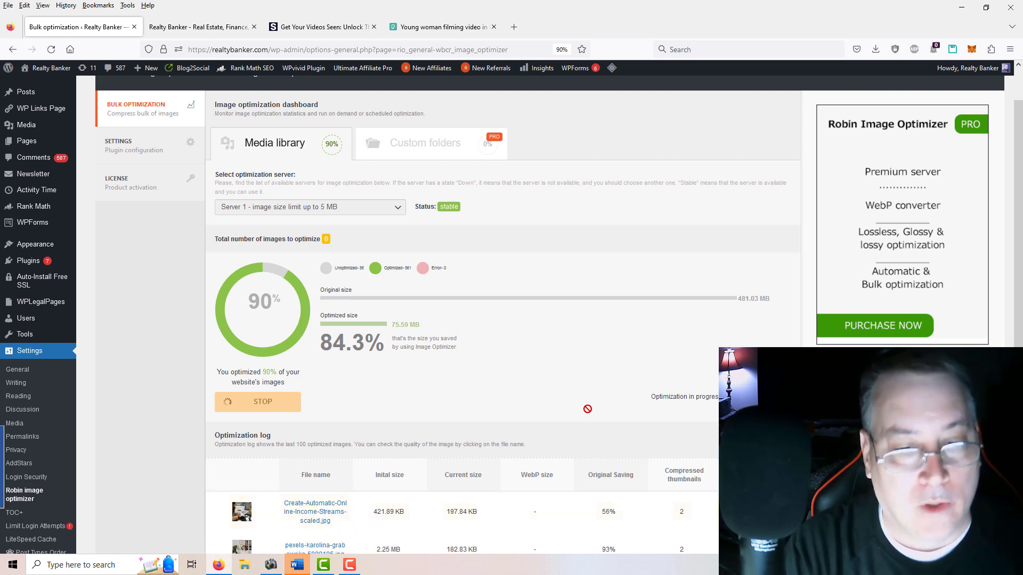
Step: Monitor the running bulk image optimization, examining the progress statistics and the per-image savings in the optimization log
{"action": "scroll", "coordinate": [588, 409], "scroll_direction": "down", "scroll_amount": 3}
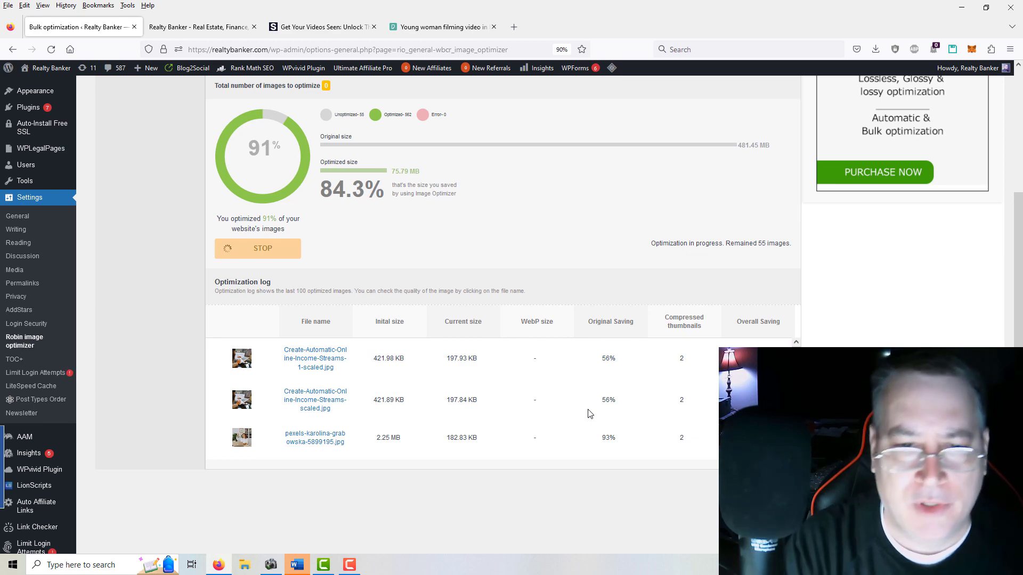
{"action": "scroll", "coordinate": [590, 414], "scroll_direction": "up", "scroll_amount": 4}
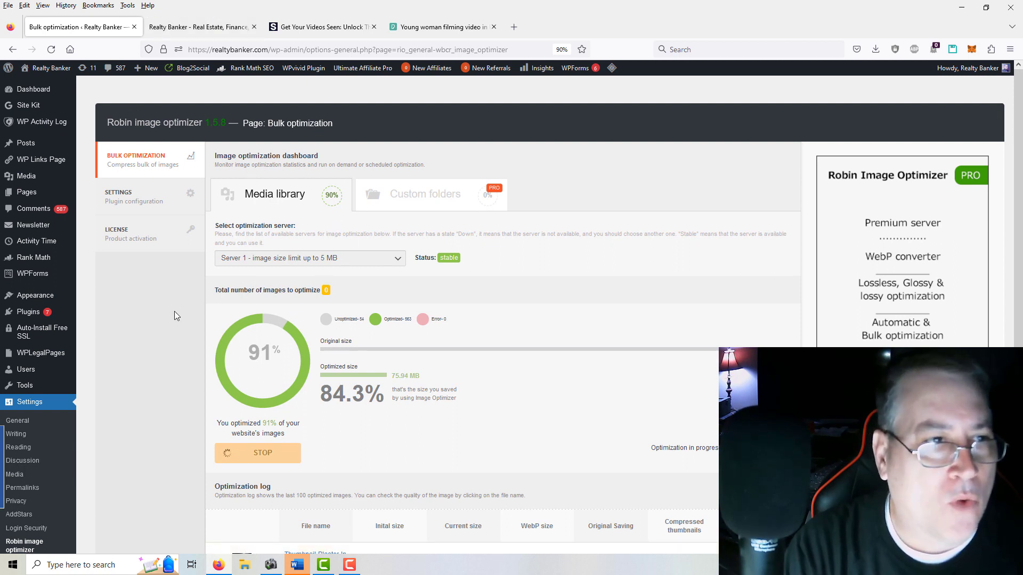
{"action": "scroll", "coordinate": [174, 316], "scroll_direction": "down", "scroll_amount": 6}
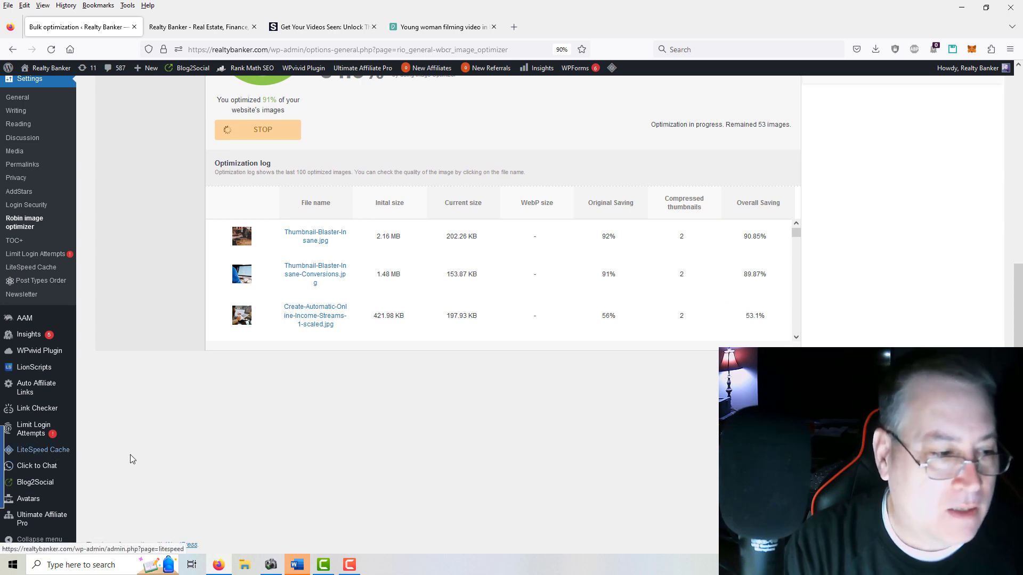
{"action": "mouse_move", "coordinate": [72, 450]}
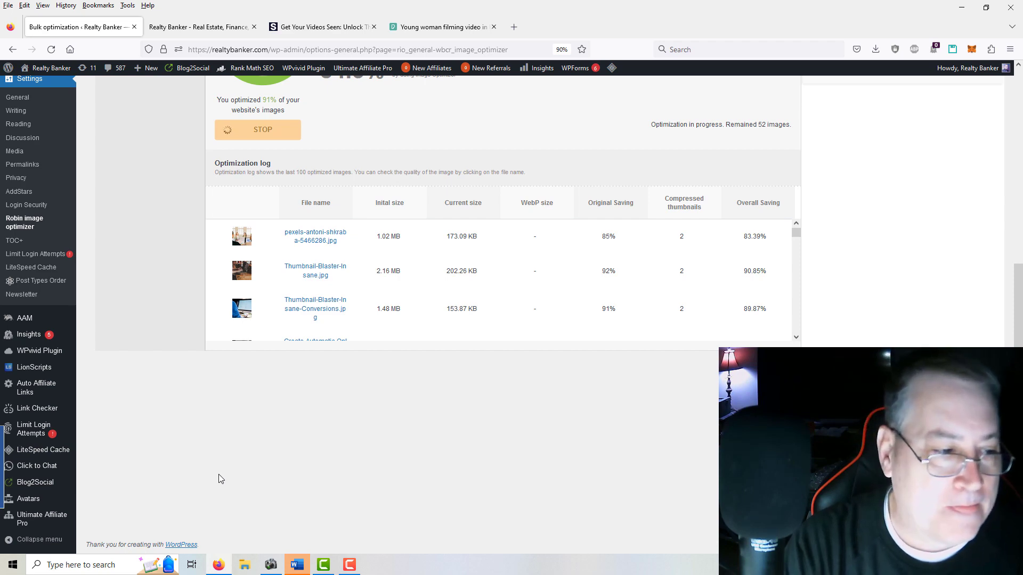
{"action": "scroll", "coordinate": [218, 474], "scroll_direction": "up", "scroll_amount": 6}
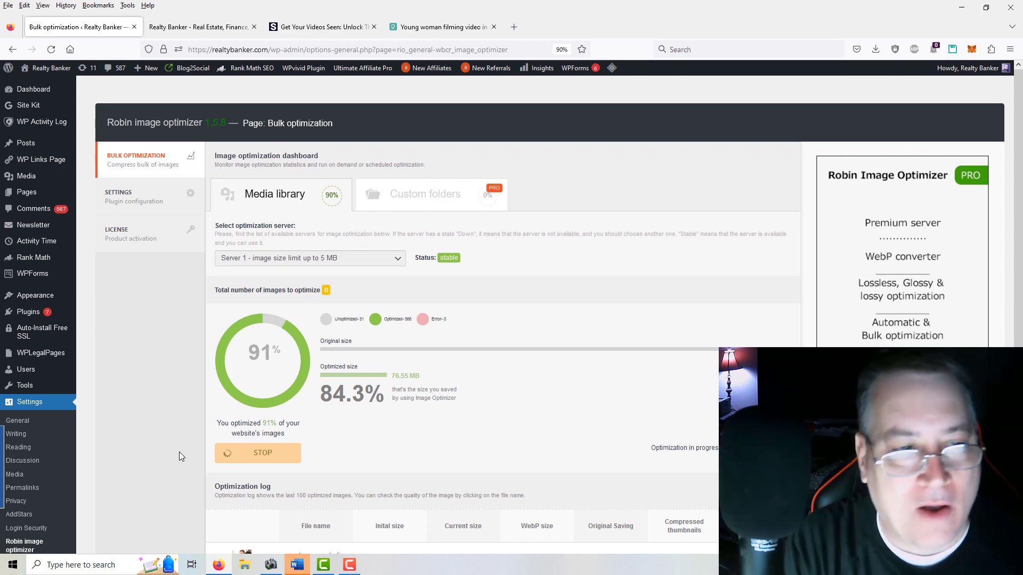
{"action": "scroll", "coordinate": [142, 430], "scroll_direction": "down", "scroll_amount": 6}
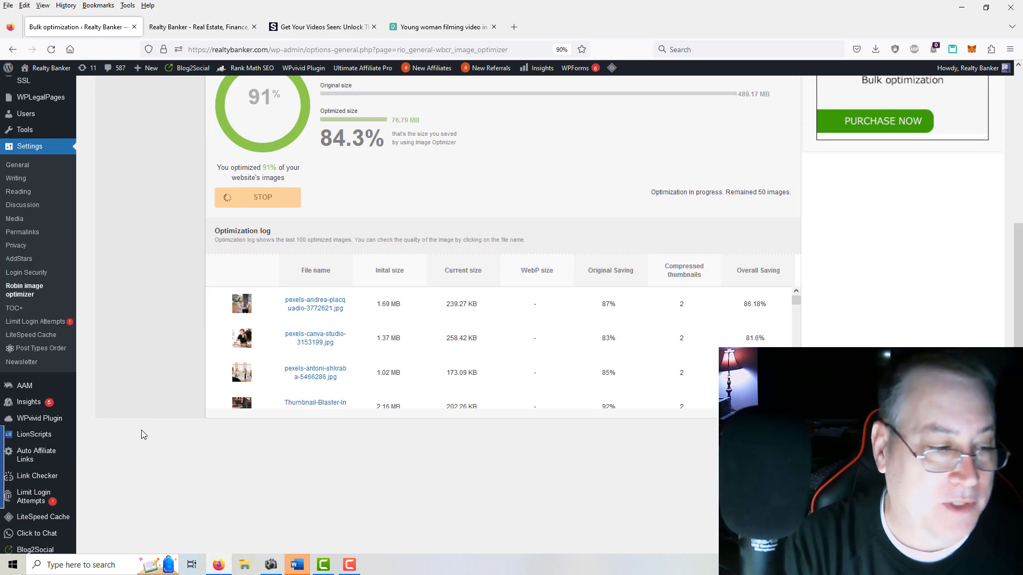
{"action": "scroll", "coordinate": [158, 454], "scroll_direction": "up", "scroll_amount": 6}
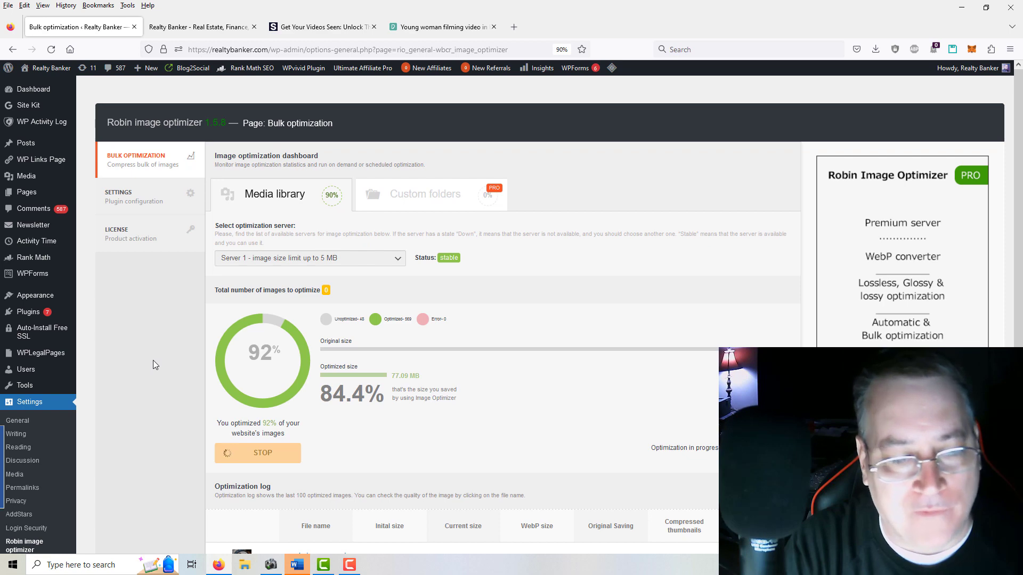
{"action": "scroll", "coordinate": [153, 362], "scroll_direction": "down", "scroll_amount": 4}
{"action": "scroll", "coordinate": [155, 372], "scroll_direction": "down", "scroll_amount": 2}
{"action": "scroll", "coordinate": [153, 372], "scroll_direction": "up", "scroll_amount": 6}
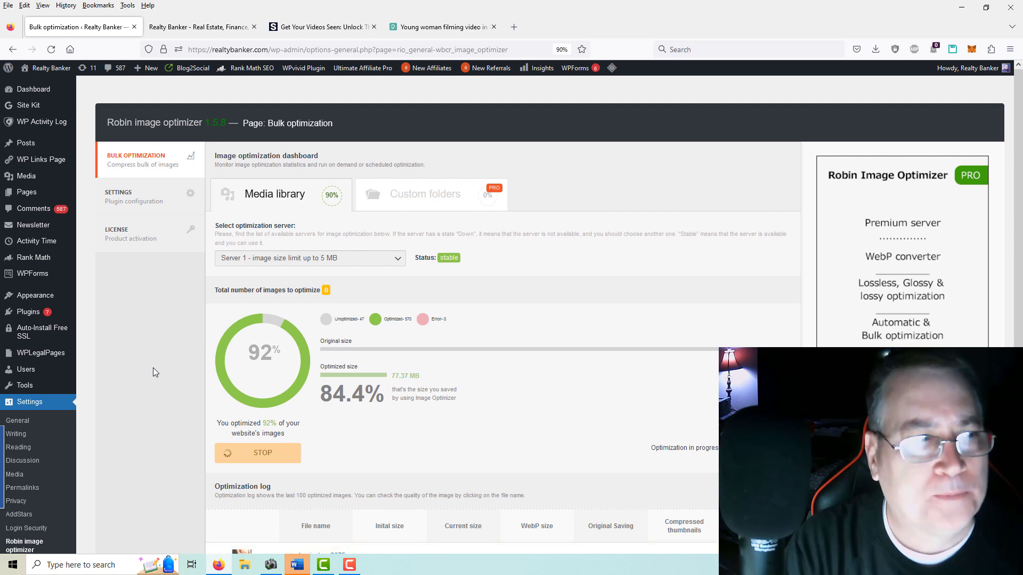
Step: Switch to the live Realty Banker homepage and open the TikTok hashtags article from its News section
{"action": "left_click", "coordinate": [193, 28]}
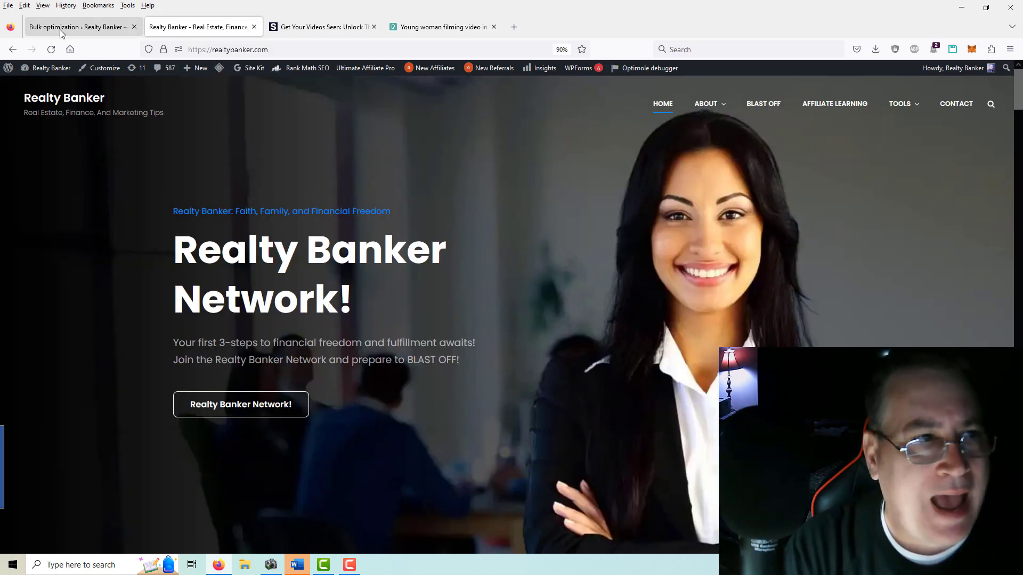
{"action": "left_click", "coordinate": [80, 27]}
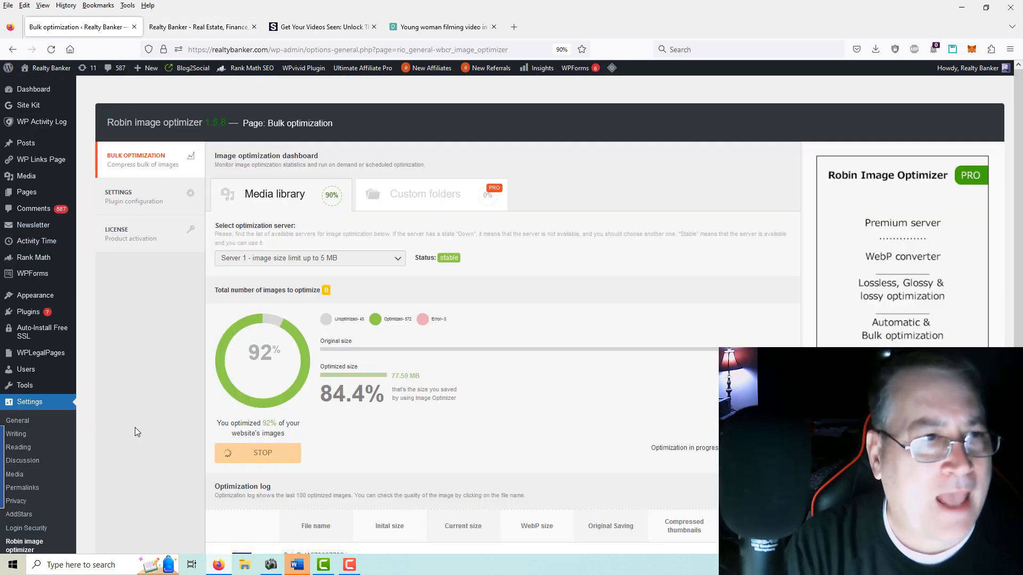
{"action": "left_click", "coordinate": [194, 28]}
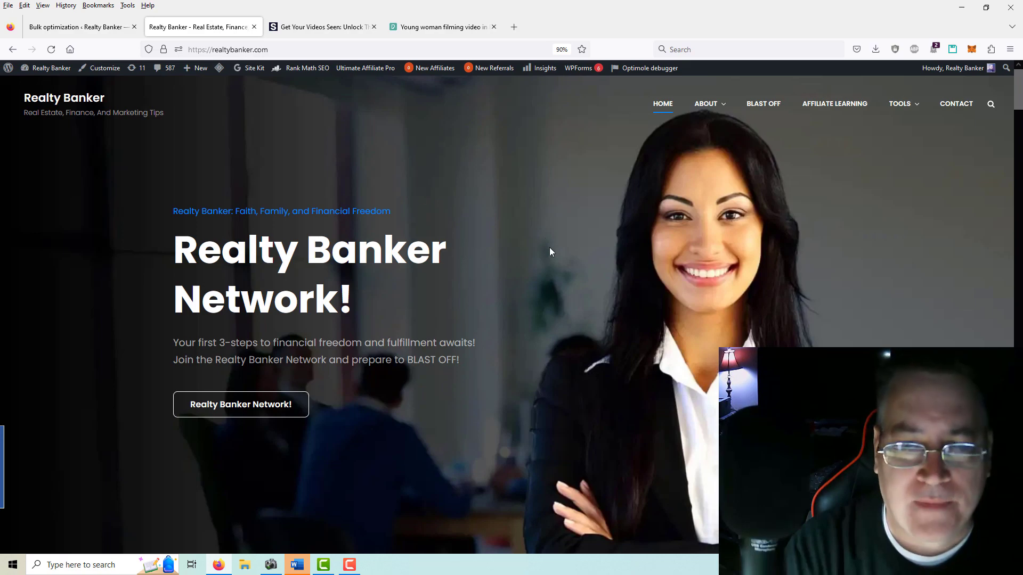
{"action": "scroll", "coordinate": [554, 256], "scroll_direction": "down", "scroll_amount": 10}
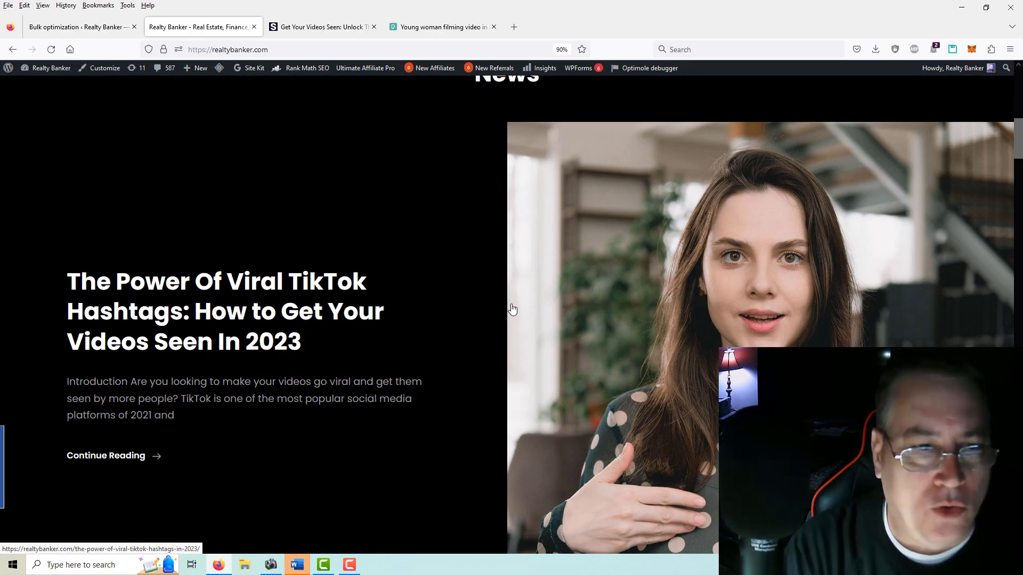
{"action": "scroll", "coordinate": [533, 299], "scroll_direction": "down", "scroll_amount": 2}
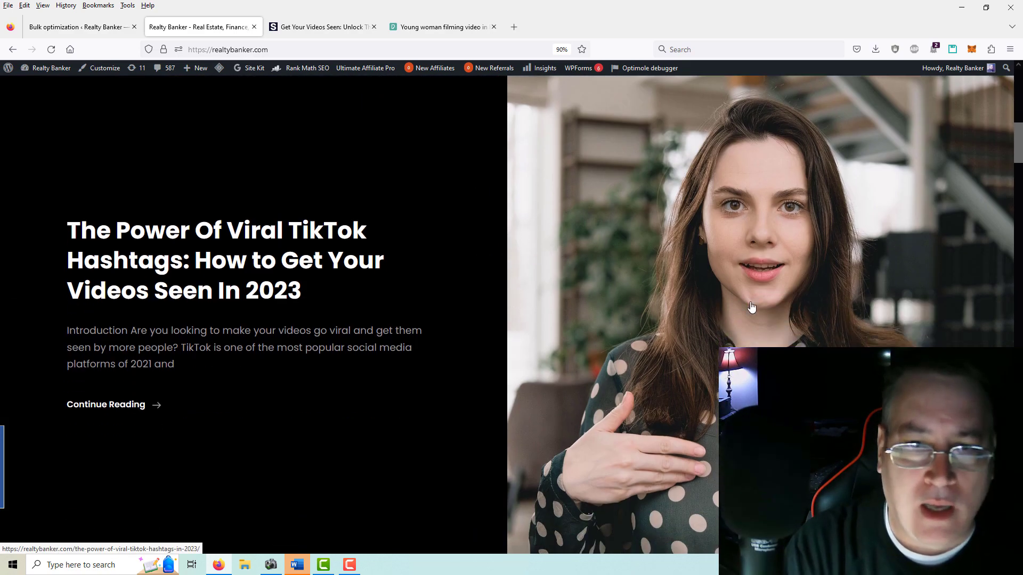
{"action": "left_click", "coordinate": [231, 229]}
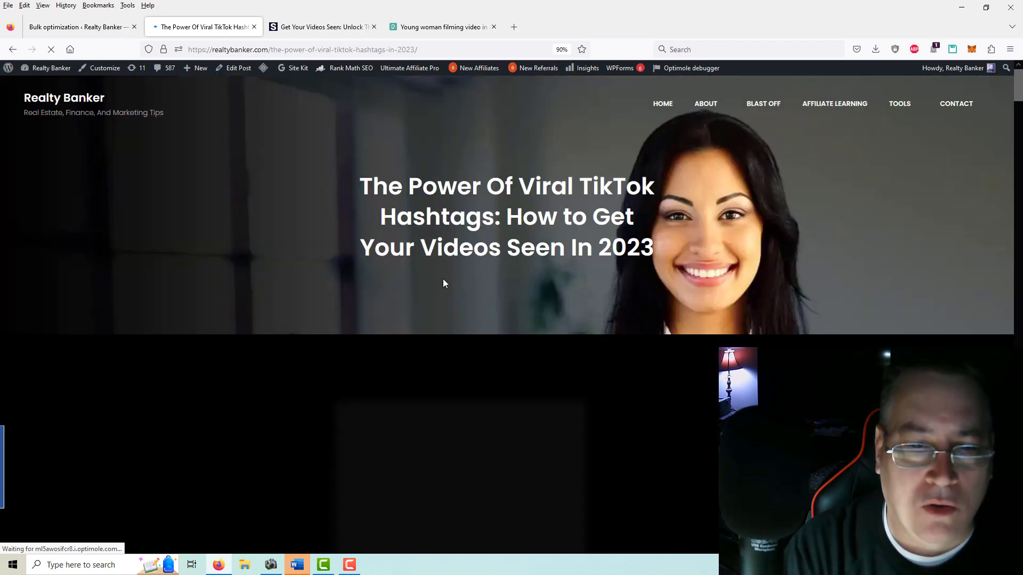
Step: Expand the table of contents above the article's introduction to view its section list, and collapse it again
{"action": "scroll", "coordinate": [442, 280], "scroll_direction": "down", "scroll_amount": 3}
{"action": "scroll", "coordinate": [443, 280], "scroll_direction": "down", "scroll_amount": 6}
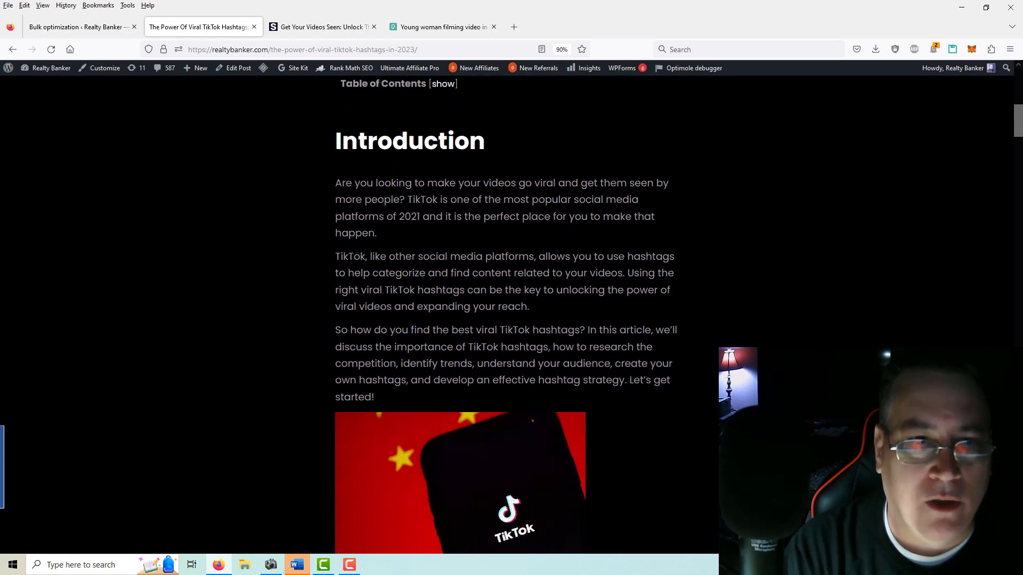
{"action": "scroll", "coordinate": [446, 267], "scroll_direction": "up", "scroll_amount": 1}
{"action": "scroll", "coordinate": [427, 283], "scroll_direction": "up", "scroll_amount": 2}
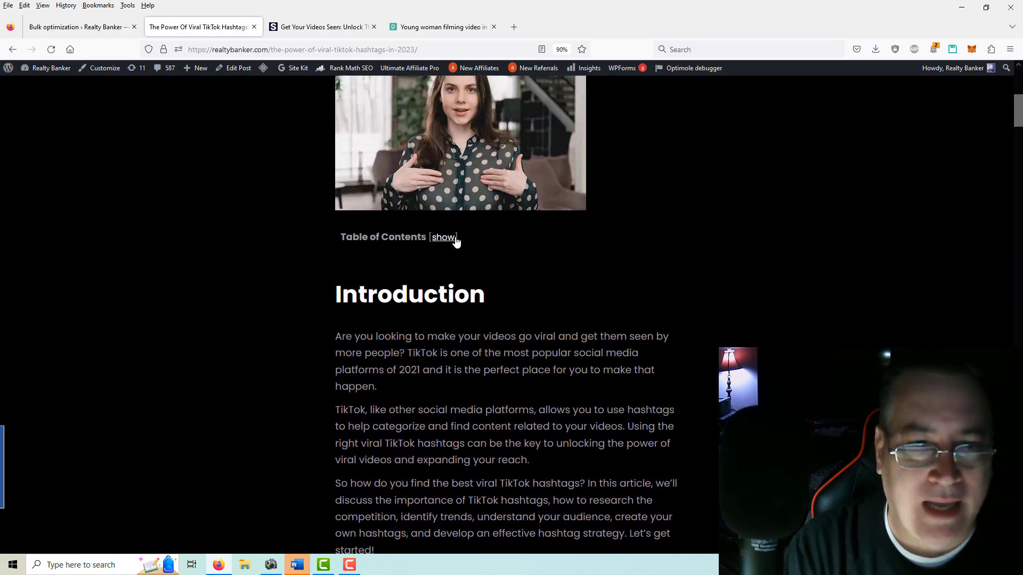
{"action": "left_click", "coordinate": [449, 238]}
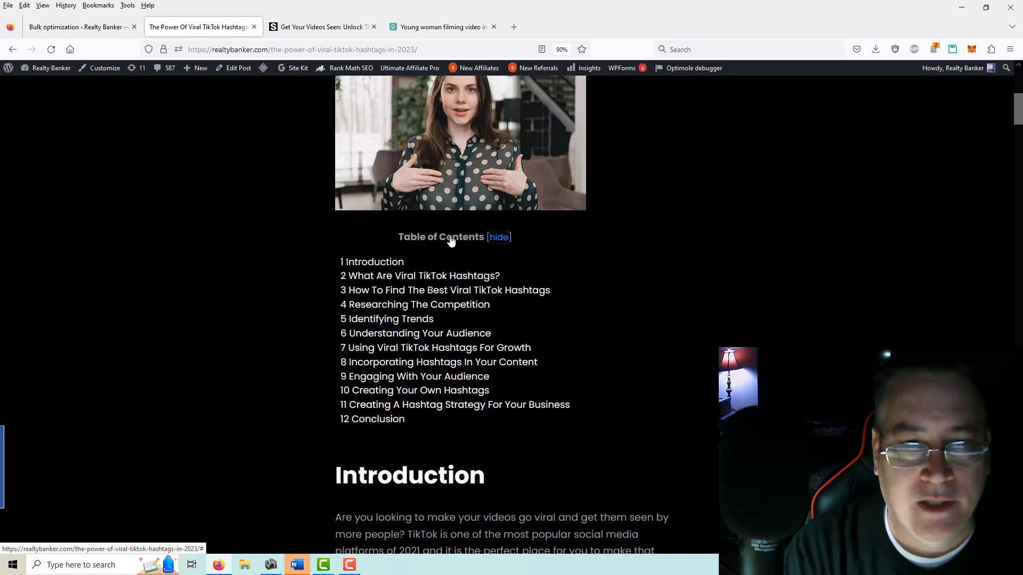
{"action": "left_click", "coordinate": [497, 240]}
Step: Look over the whole published article, from the introduction through the conclusion and back to the featured image
{"action": "scroll", "coordinate": [509, 321], "scroll_direction": "down", "scroll_amount": 16}
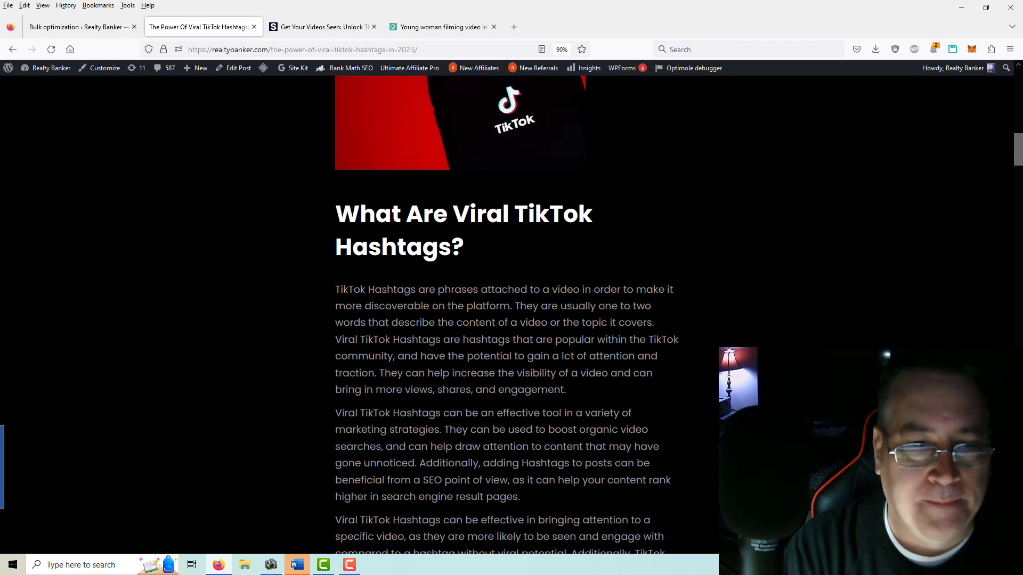
{"action": "scroll", "coordinate": [580, 371], "scroll_direction": "down", "scroll_amount": 20}
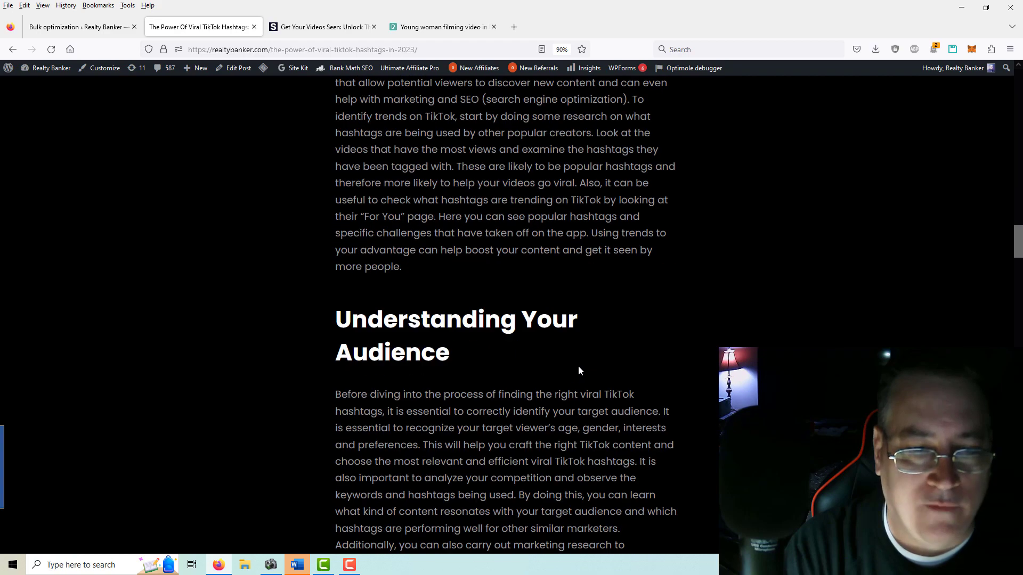
{"action": "scroll", "coordinate": [578, 370], "scroll_direction": "down", "scroll_amount": 20}
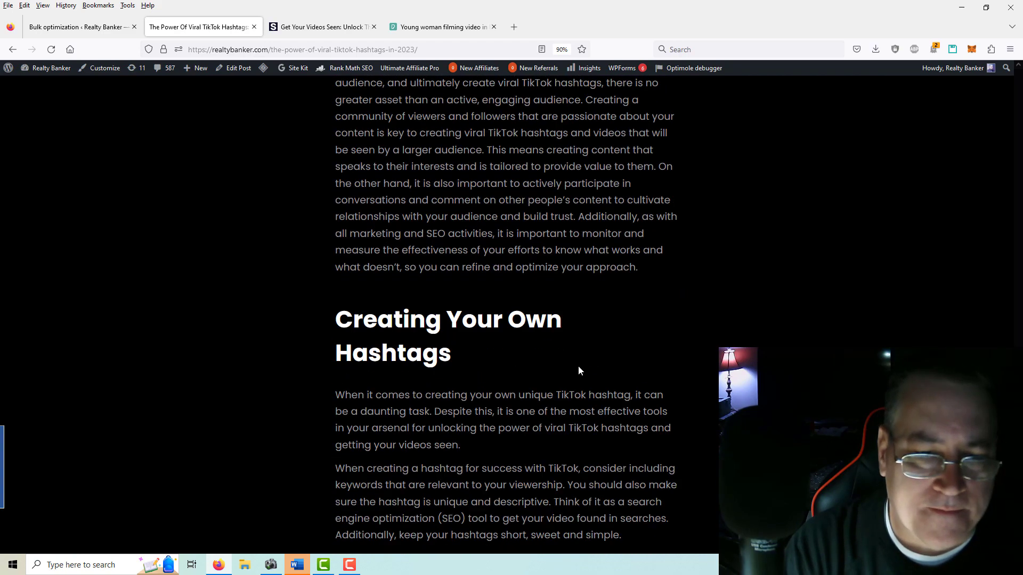
{"action": "scroll", "coordinate": [578, 370], "scroll_direction": "down", "scroll_amount": 20}
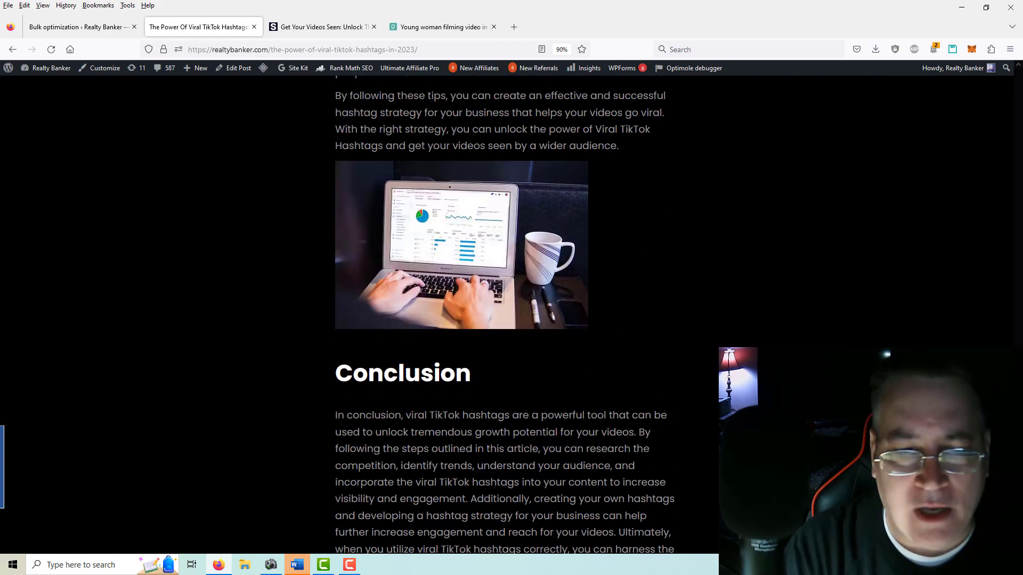
{"action": "scroll", "coordinate": [575, 370], "scroll_direction": "down", "scroll_amount": 7}
{"action": "scroll", "coordinate": [574, 367], "scroll_direction": "down", "scroll_amount": 5}
{"action": "scroll", "coordinate": [574, 368], "scroll_direction": "up", "scroll_amount": 20}
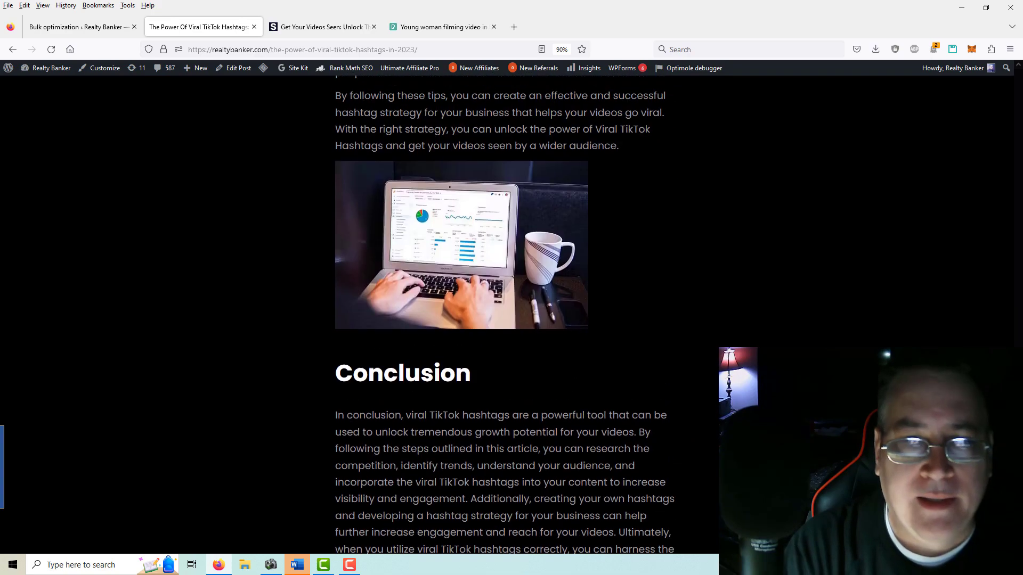
{"action": "scroll", "coordinate": [570, 347], "scroll_direction": "up", "scroll_amount": 20}
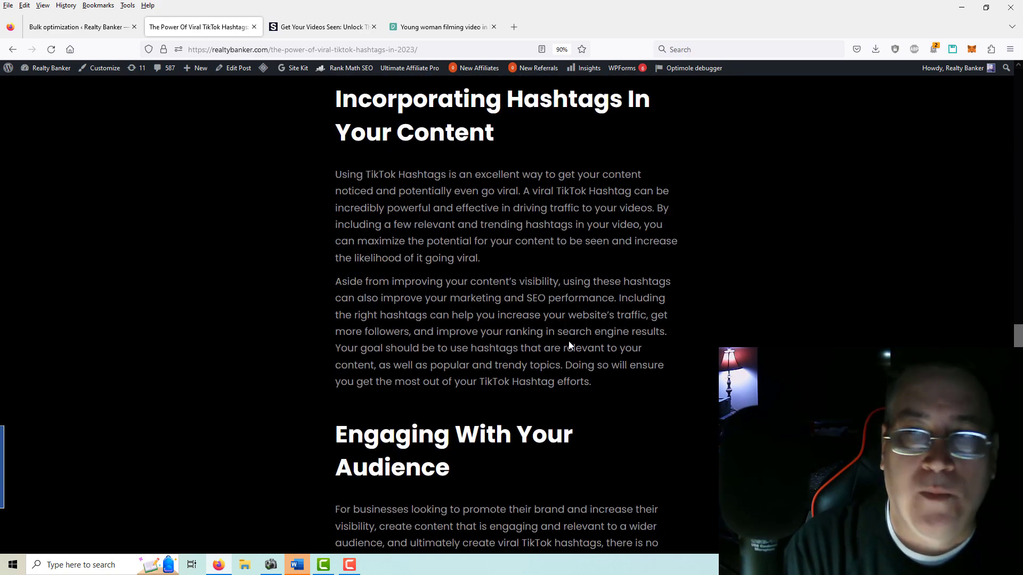
{"action": "scroll", "coordinate": [569, 342], "scroll_direction": "up", "scroll_amount": 20}
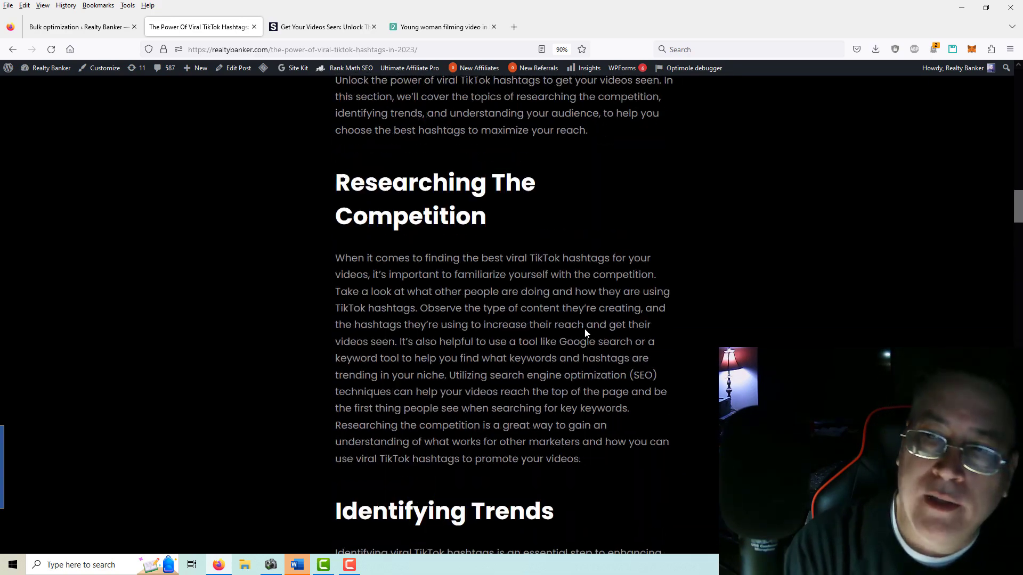
{"action": "scroll", "coordinate": [585, 327], "scroll_direction": "up", "scroll_amount": 20}
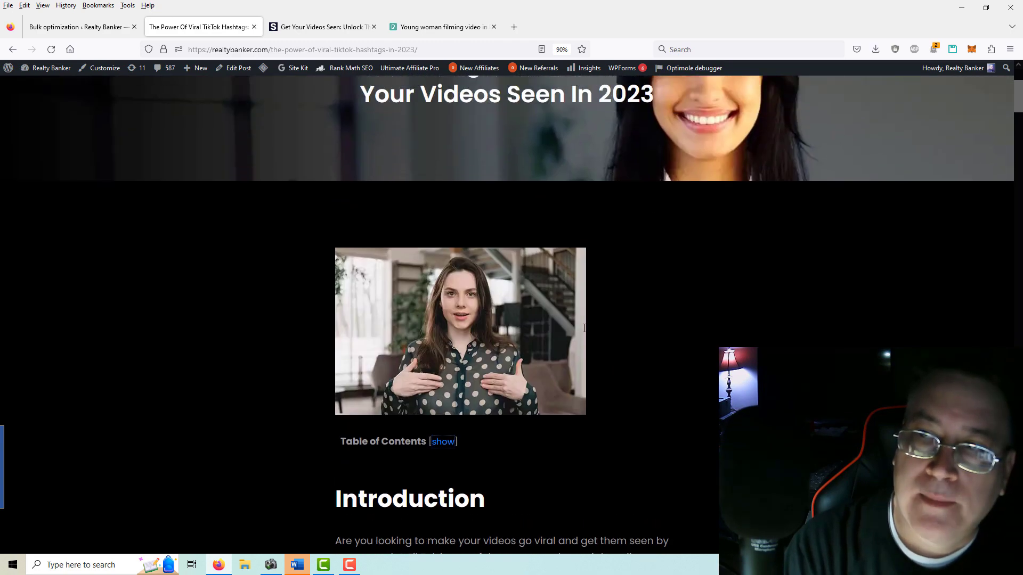